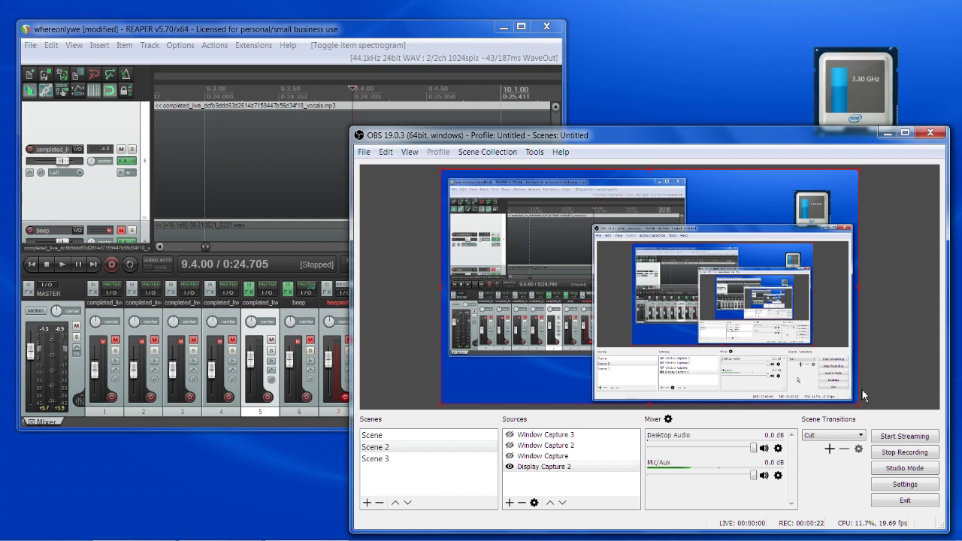
Minimize OBS to reveal the REAPER project and examine the vocal item's spectrogram around 9.4.00
left_click(885, 135)
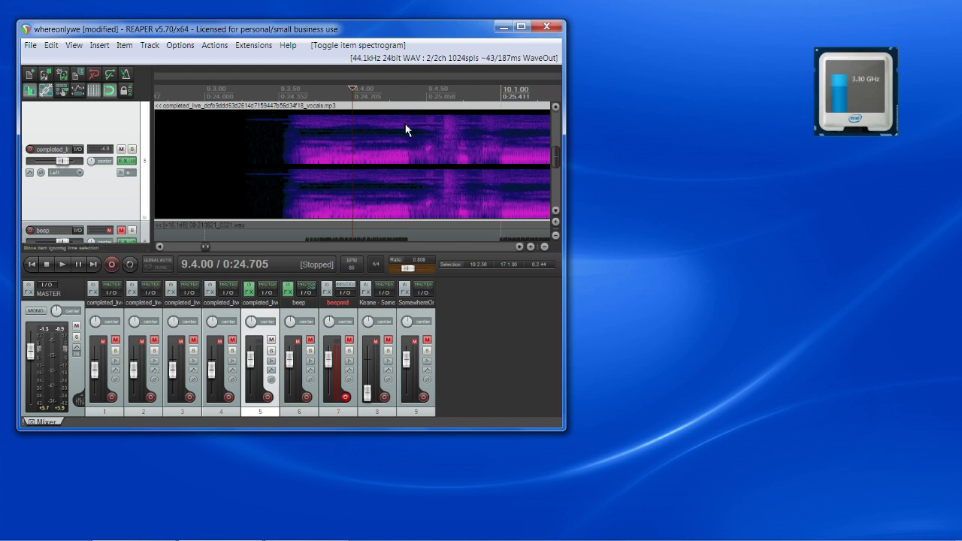
scroll(408, 166, "down", 4)
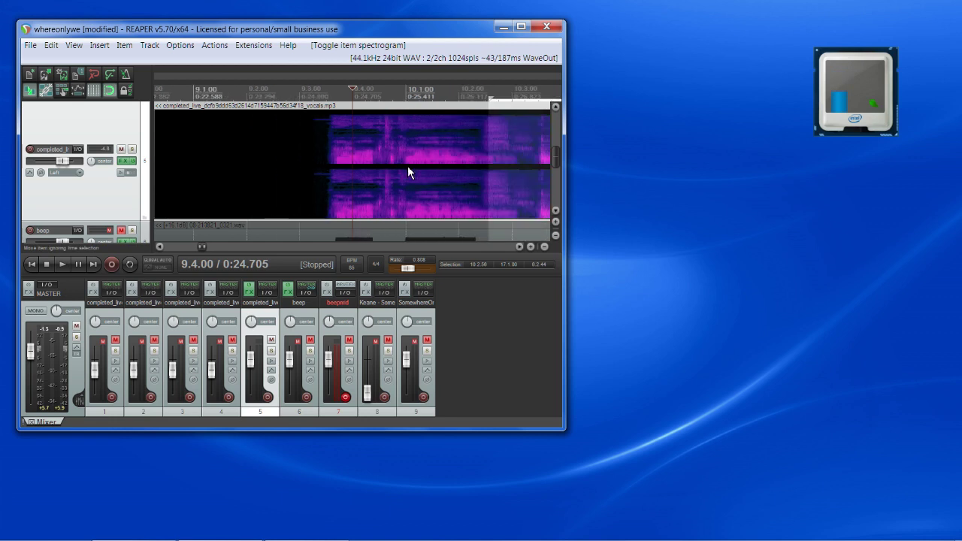
scroll(409, 167, "up", 5)
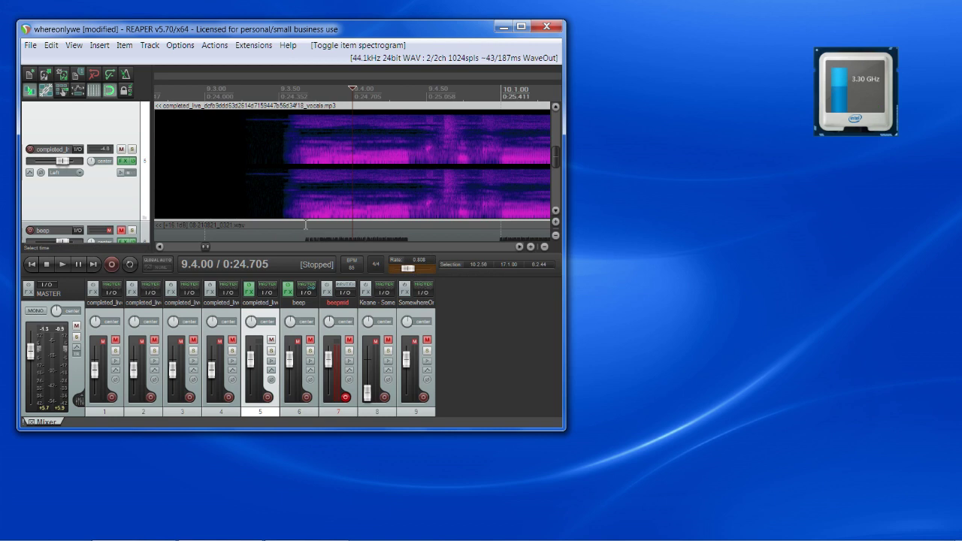
scroll(314, 203, "down", 2)
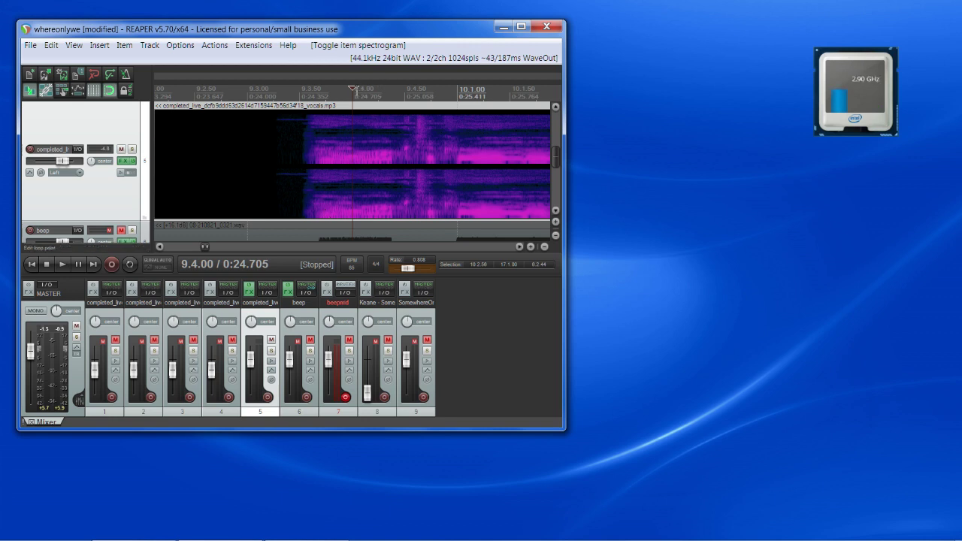
scroll(370, 155, "down", 4)
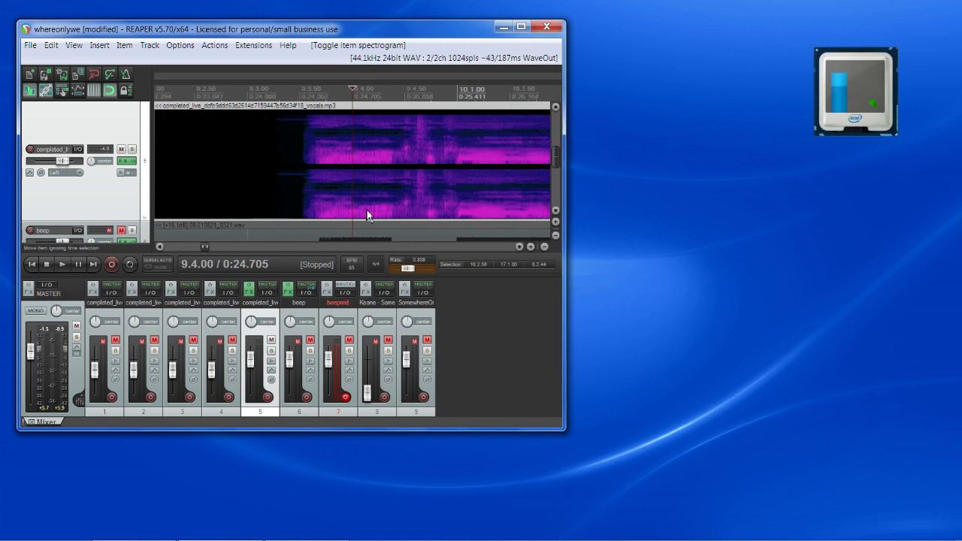
scroll(367, 209, "down", 1)
scroll(366, 212, "up", 3)
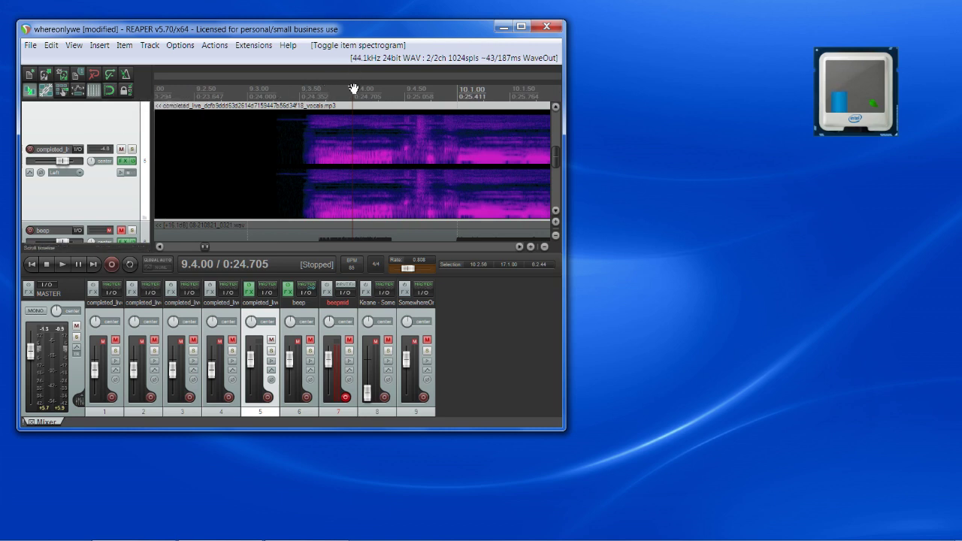
Set the edit cursor to 9.3.63 at the start of the vocal phrase and audition it from there
left_click_drag(353, 94, 315, 101)
scroll(343, 127, "up", 1)
key("space")
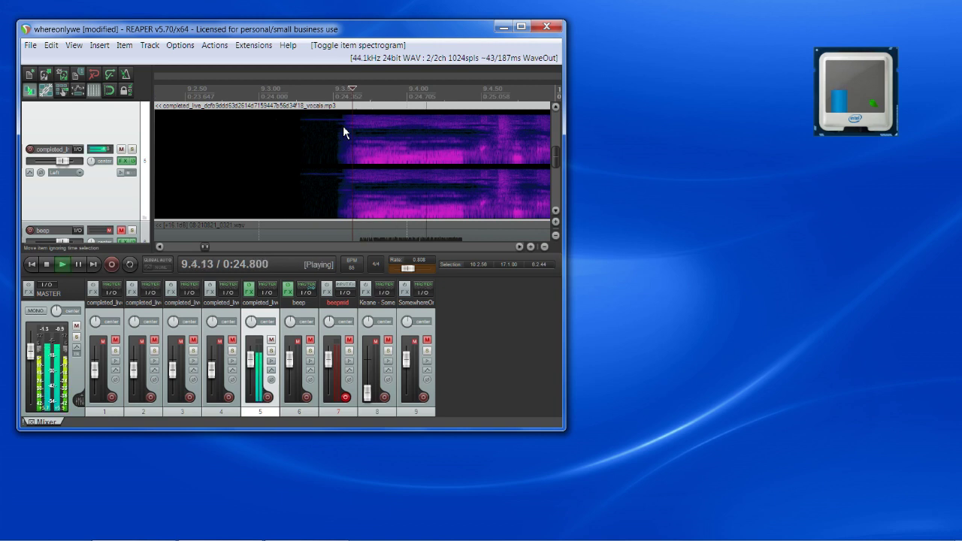
key("space")
key("space")
key("space")
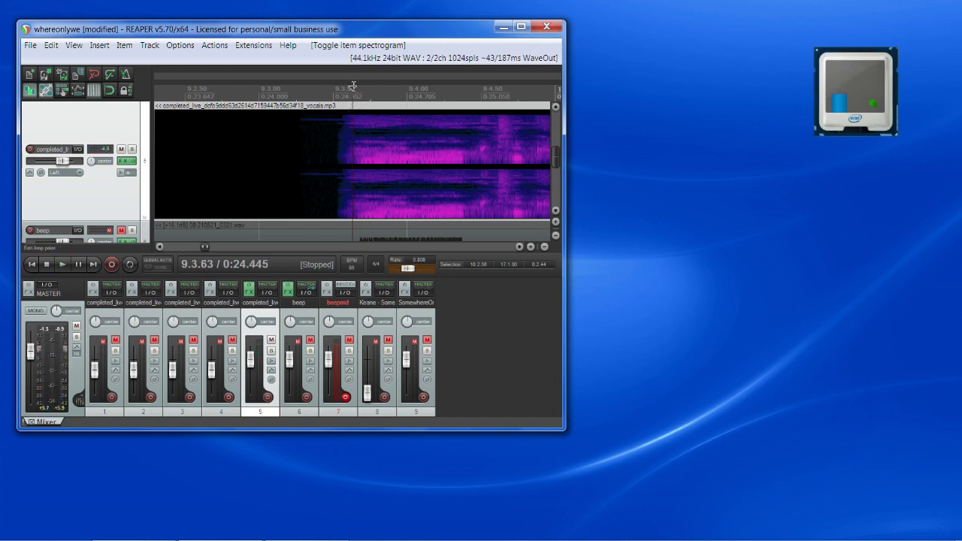
Add an unnamed marker at 9.3.63, the start of the vocal phrase
right_click(357, 87)
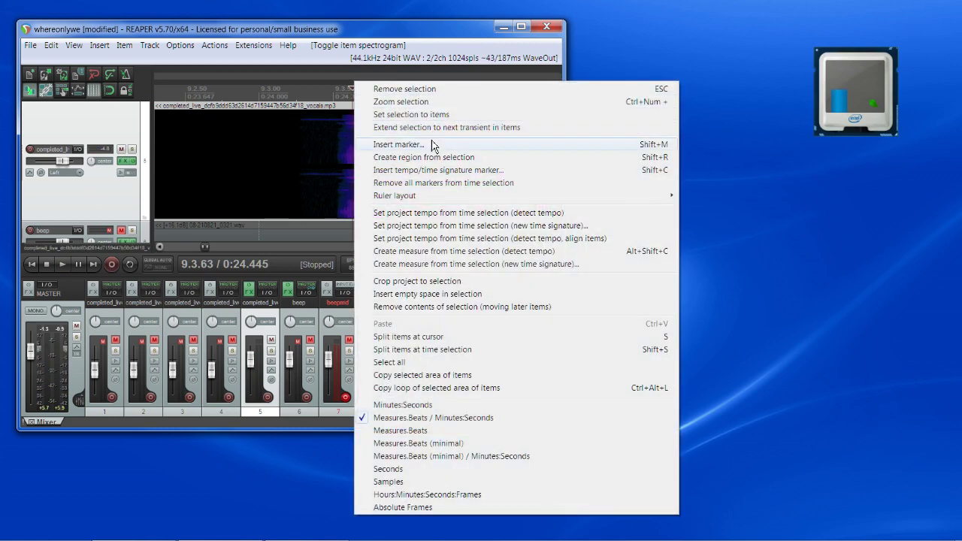
left_click(383, 42)
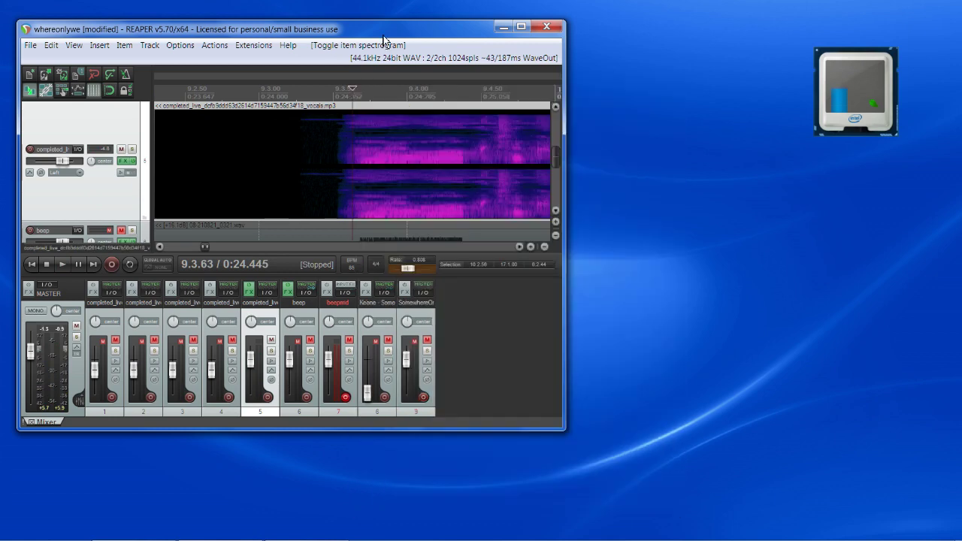
key("shift+m")
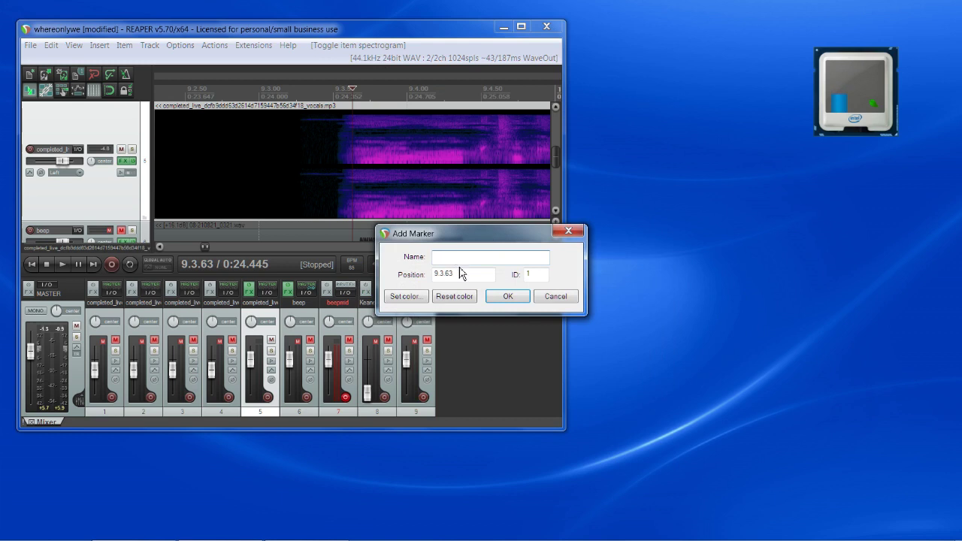
left_click(508, 296)
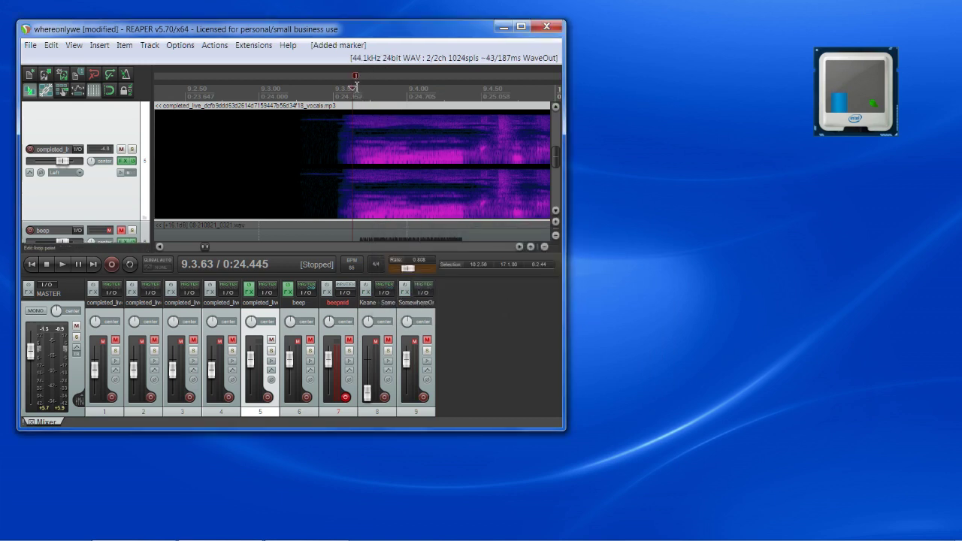
Audition the vocal repeatedly from the first marker and from about 9.3.81 to 9.3.84 to locate the next sound change
left_click_drag(354, 89, 383, 93)
key("space")
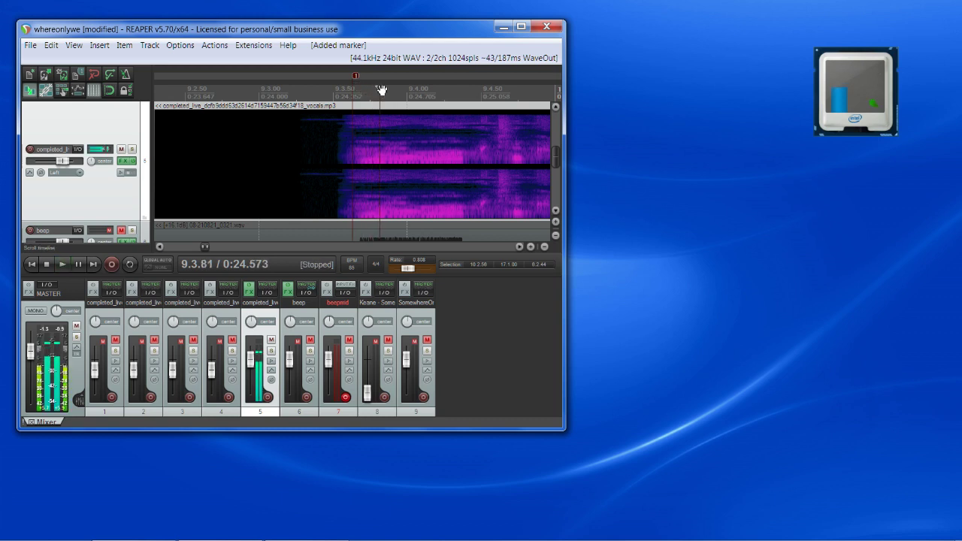
key("space")
left_click(386, 90)
key("space")
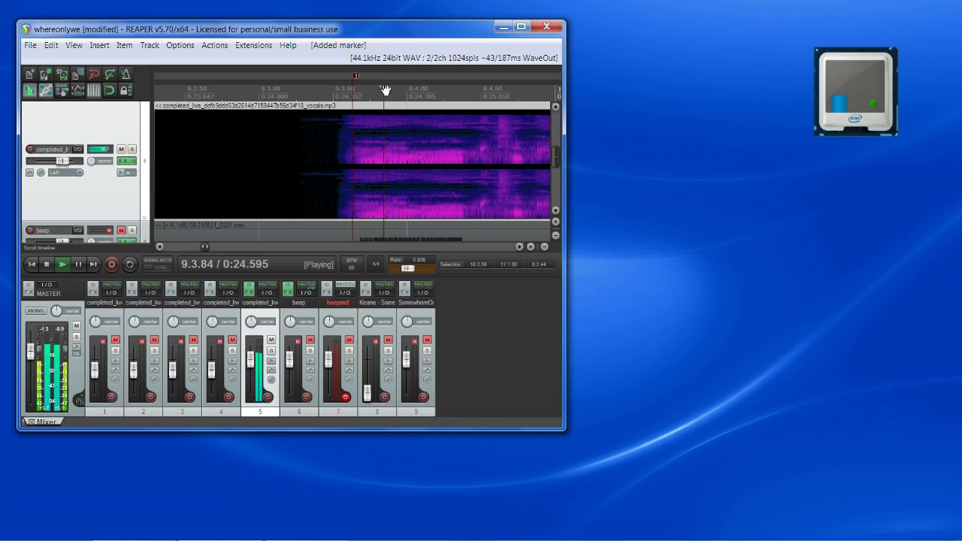
key("space")
left_click_drag(385, 90, 355, 107)
key("space")
key("space")
key("space")
key("space")
key("space")
key("space")
Move the edit cursor to 9.3.82 and add an unnamed marker there
left_click(380, 92)
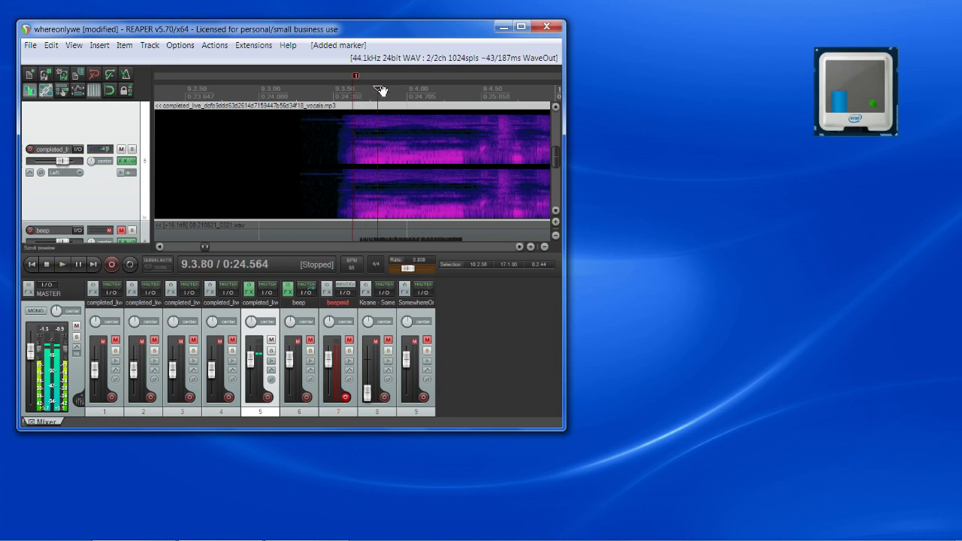
left_click_drag(384, 92, 383, 98)
key("shift+m")
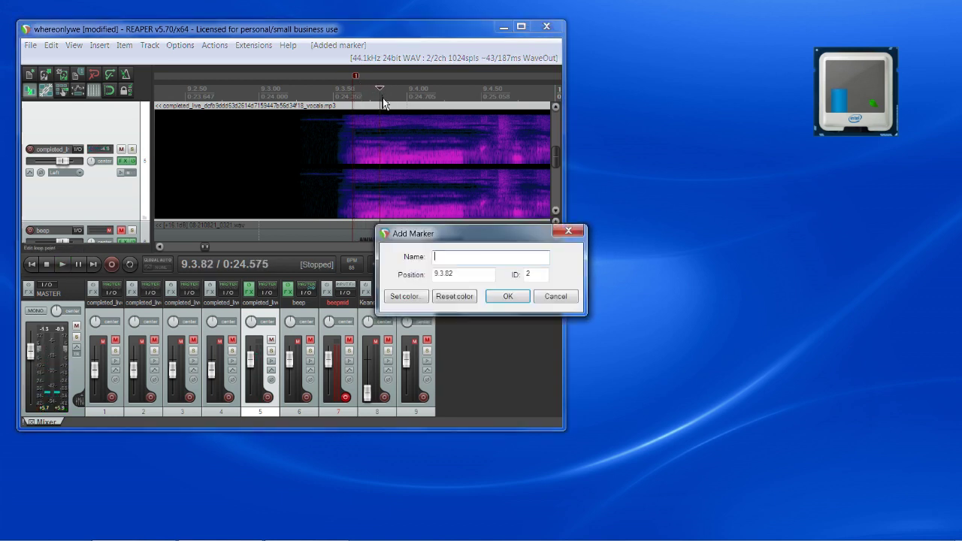
left_click(508, 300)
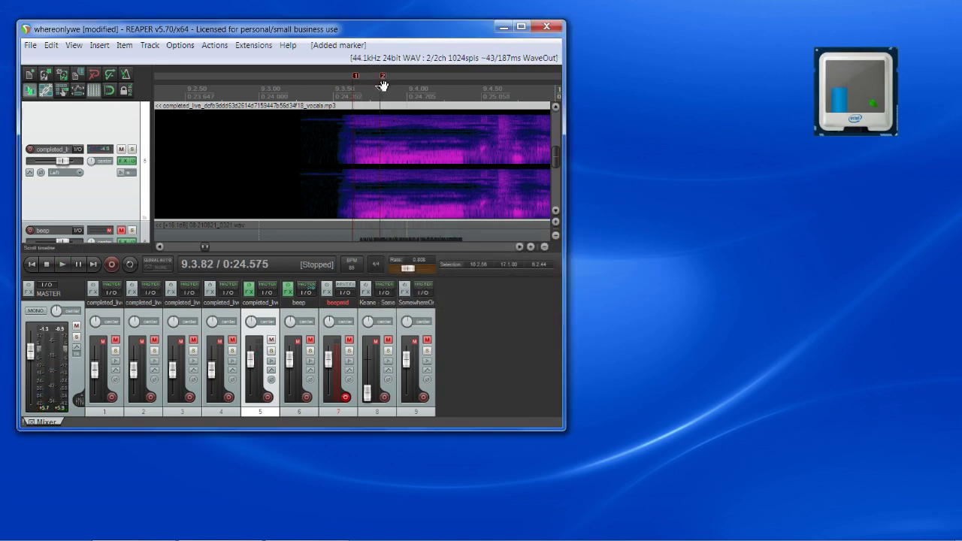
Audition the vocal from 9.4.00 and add an unnamed marker at that position
left_click_drag(381, 88, 408, 91)
key("space")
key("space")
key("space")
key("space")
key("space")
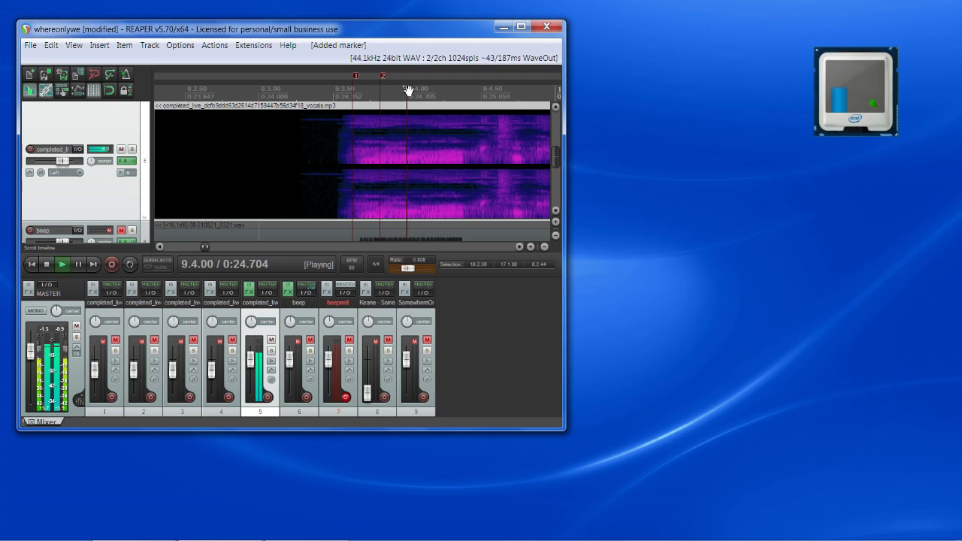
key("shift+m")
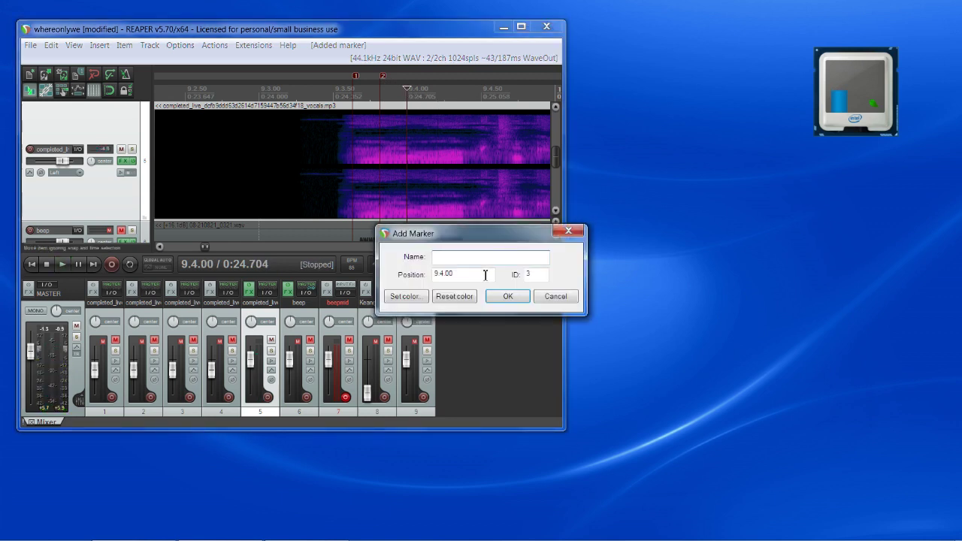
key("Return")
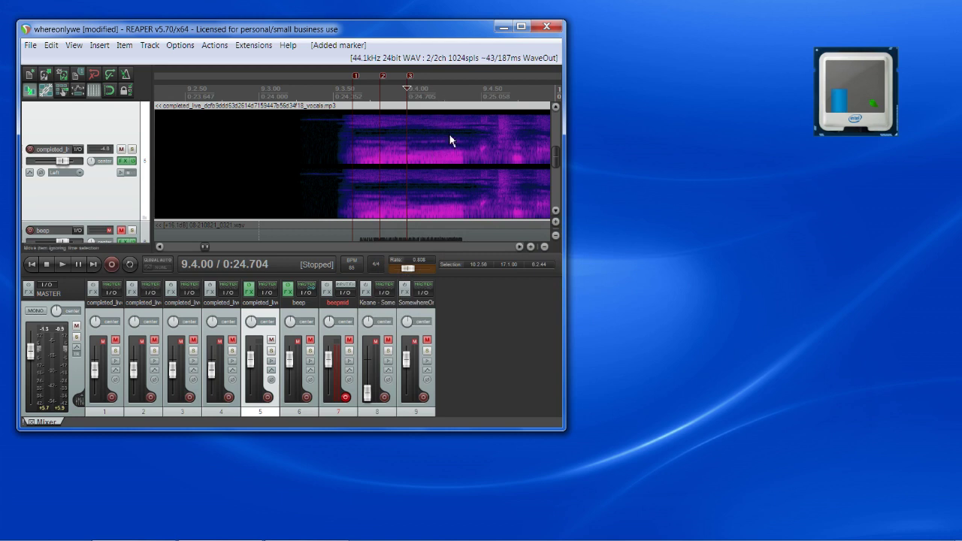
Audition the vocal just past the third marker and add an unnamed marker at 9.4.13
key("space")
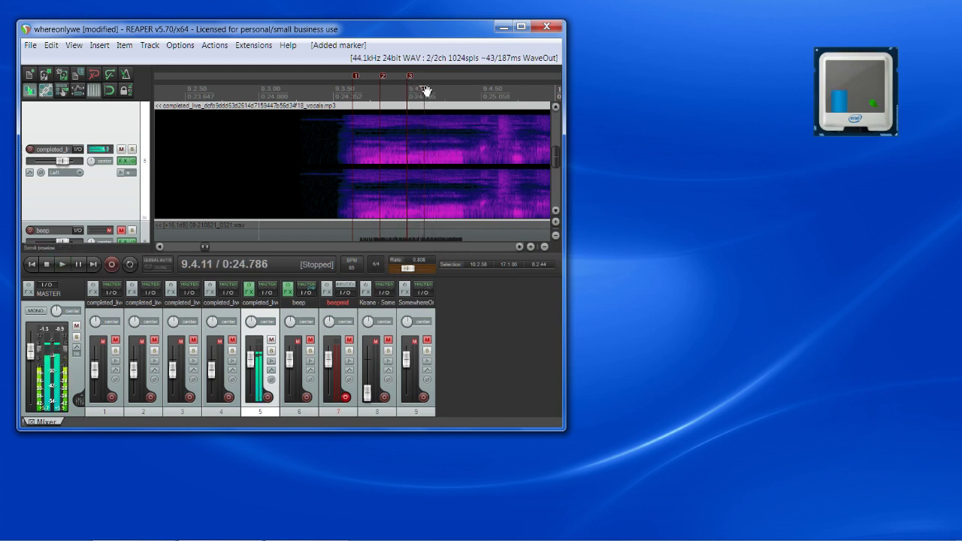
key("space")
left_click_drag(427, 91, 429, 91)
key("shift+m")
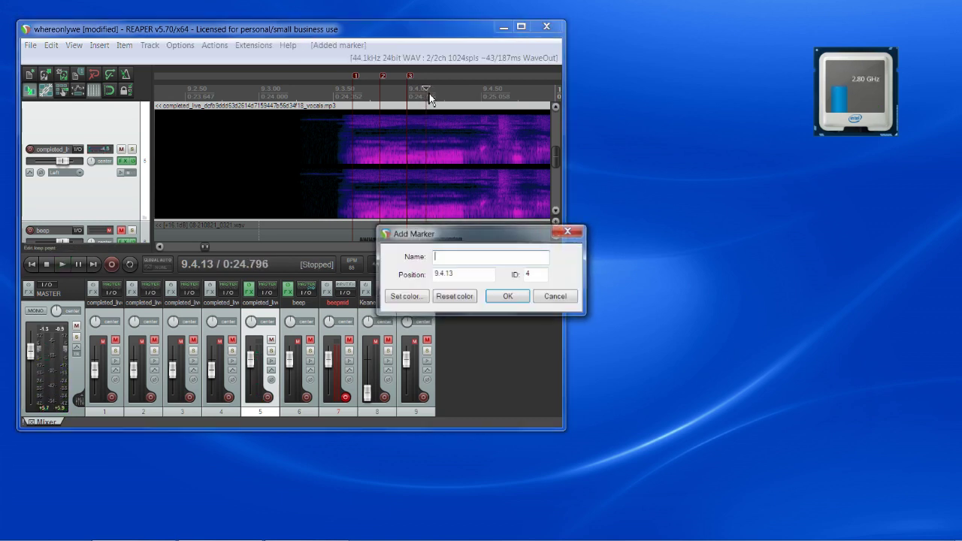
left_click(508, 297)
Audition the vocal from the fourth marker and add an unnamed marker at 9.4.38
key("space")
key("space")
key("space")
key("space")
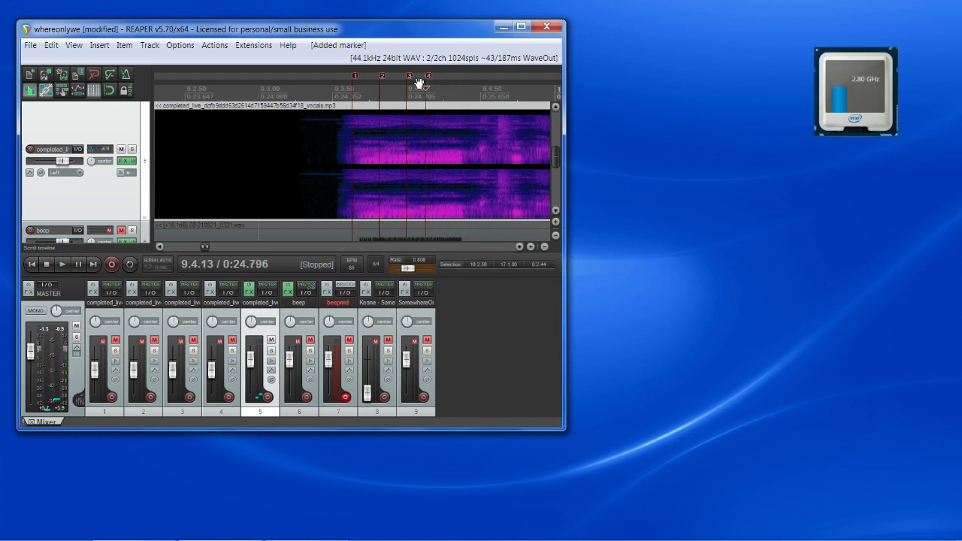
left_click_drag(428, 88, 466, 92)
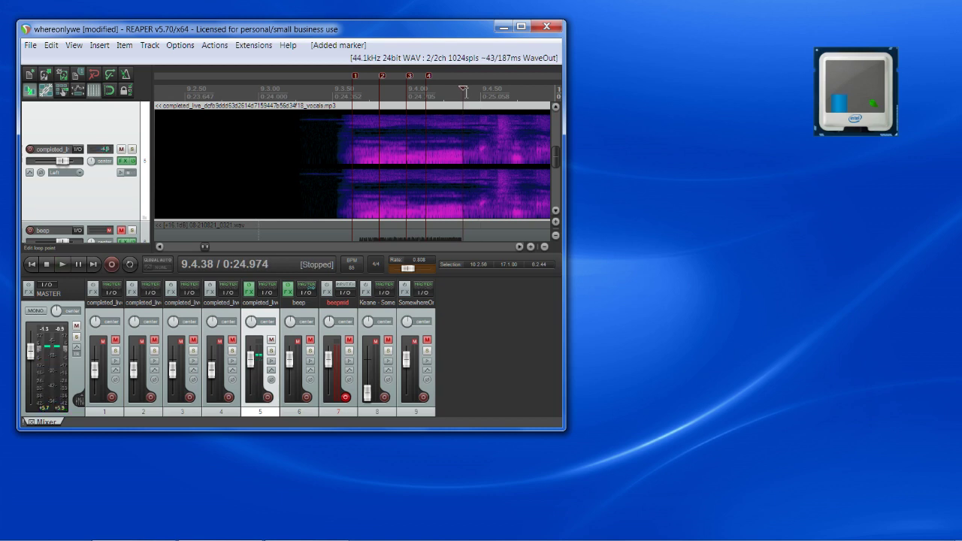
key("shift+m")
left_click(504, 296)
Audition the vocal from 9.4.55 and add an unnamed marker at that position
left_click(520, 247)
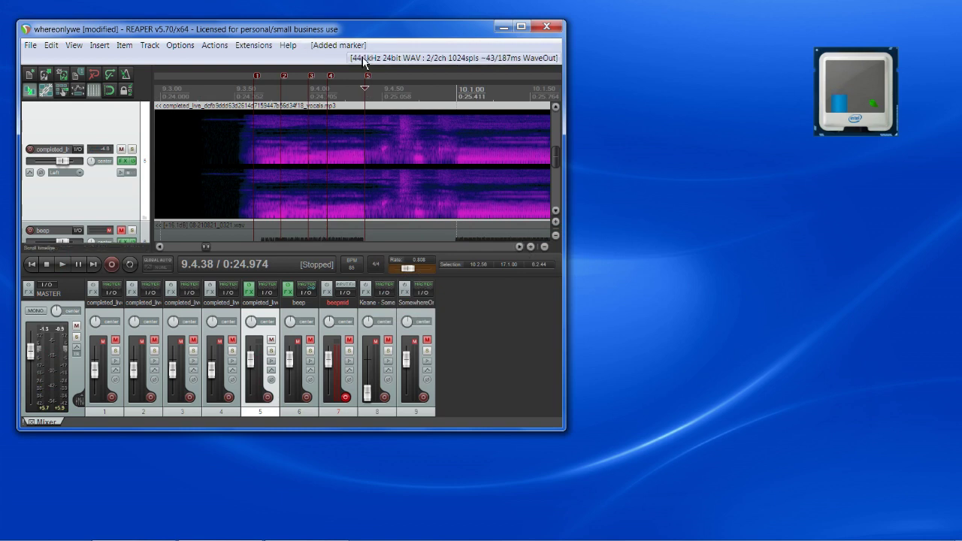
left_click_drag(366, 90, 392, 100)
key("space")
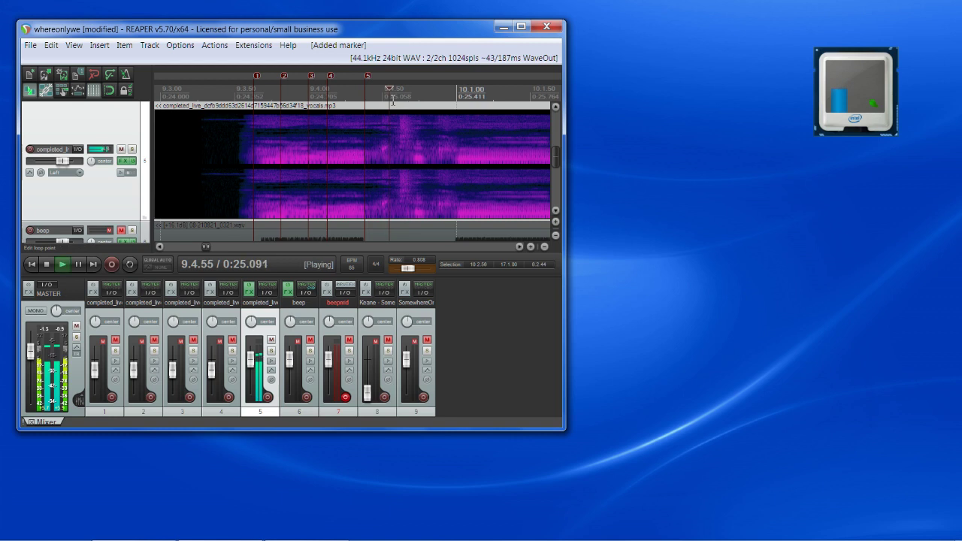
key("space")
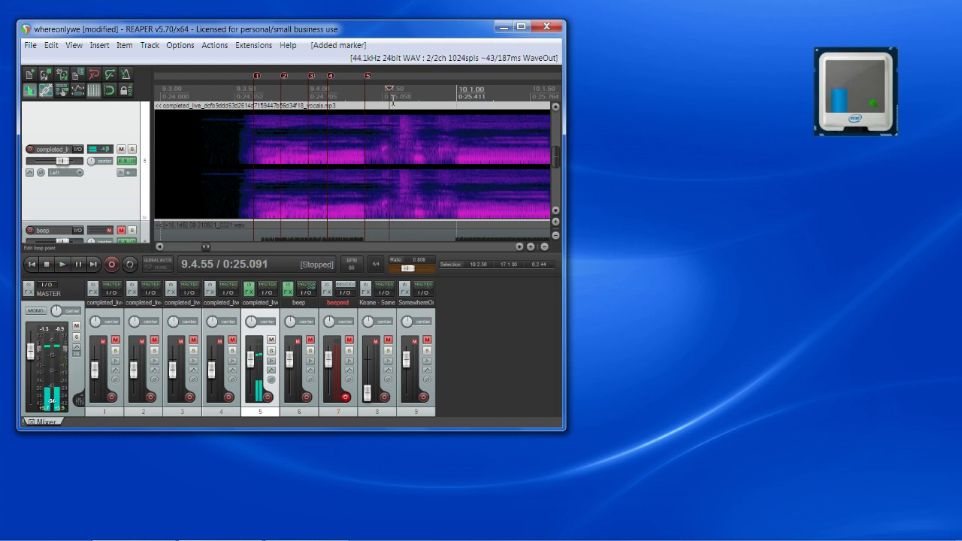
key("shift+m")
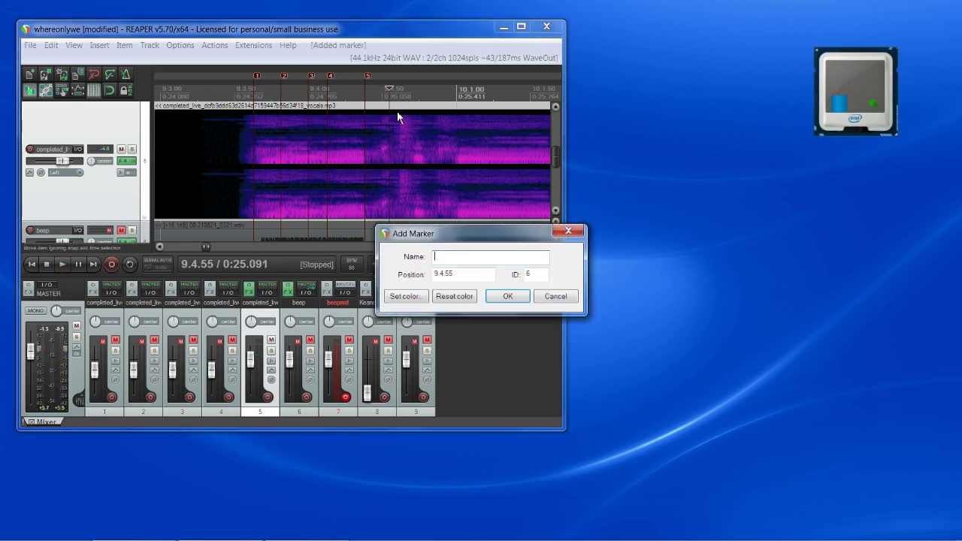
left_click(507, 297)
Play the vocal from the sixth marker and add an unnamed marker at 9.4.71
key("space")
key("space")
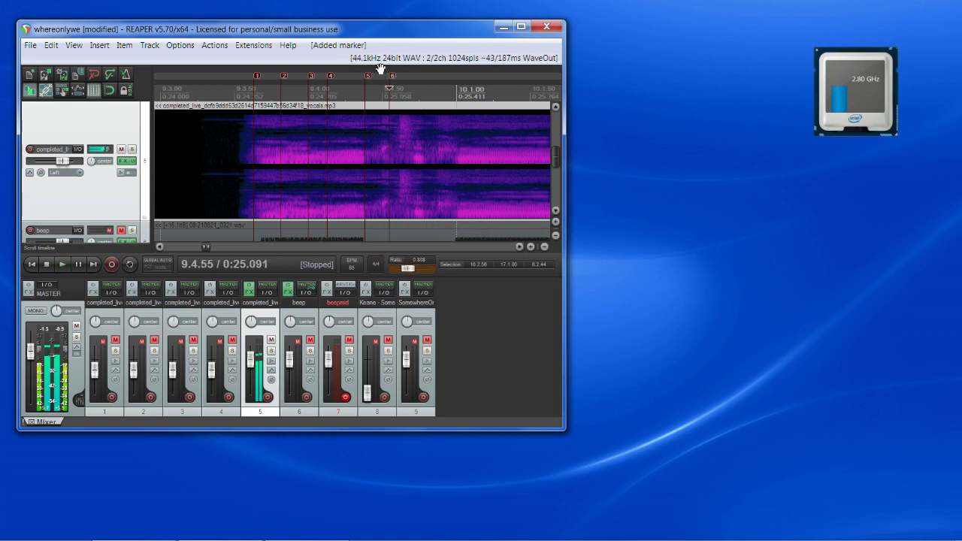
left_click(389, 91)
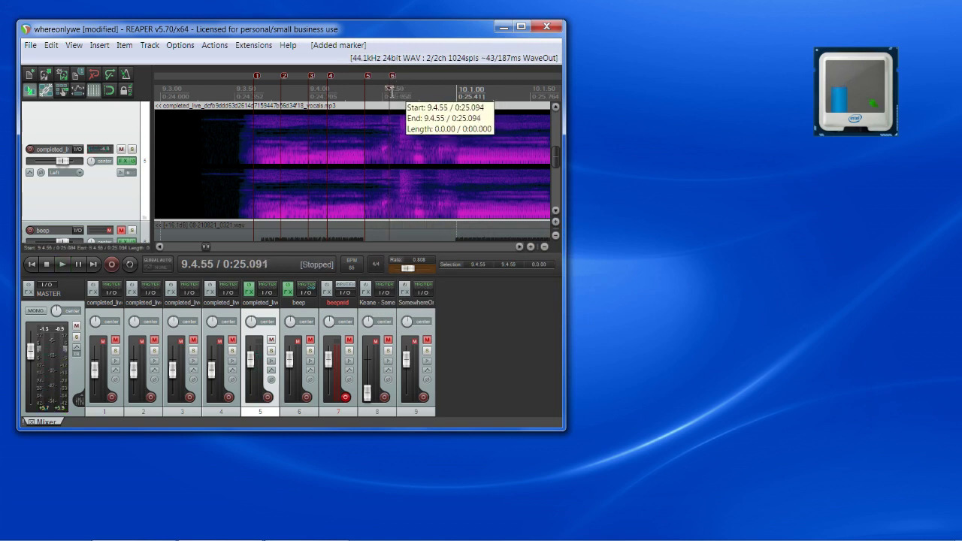
left_click_drag(391, 89, 413, 90)
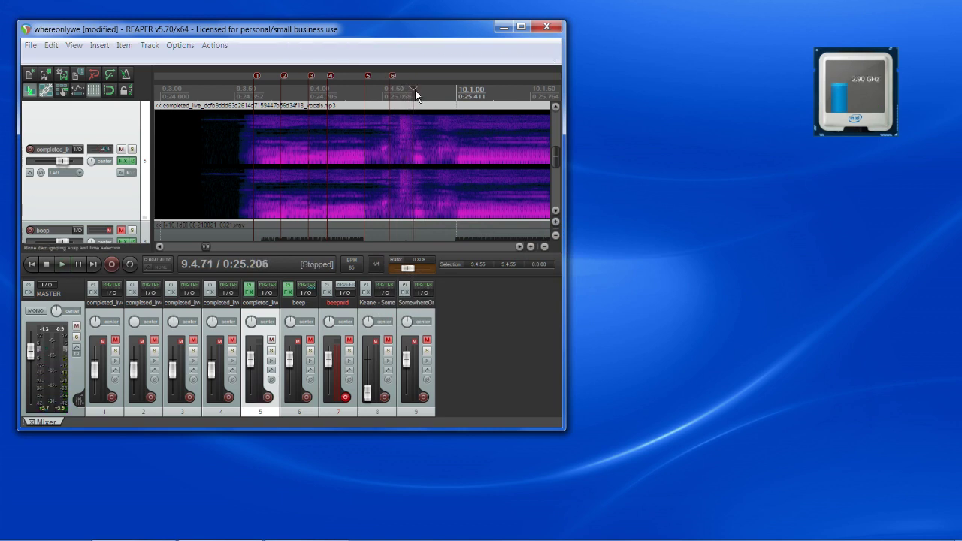
key("shift+m")
left_click(519, 297)
Audition the vocal from the seventh marker and add an unnamed marker at 9.4.80
key("space")
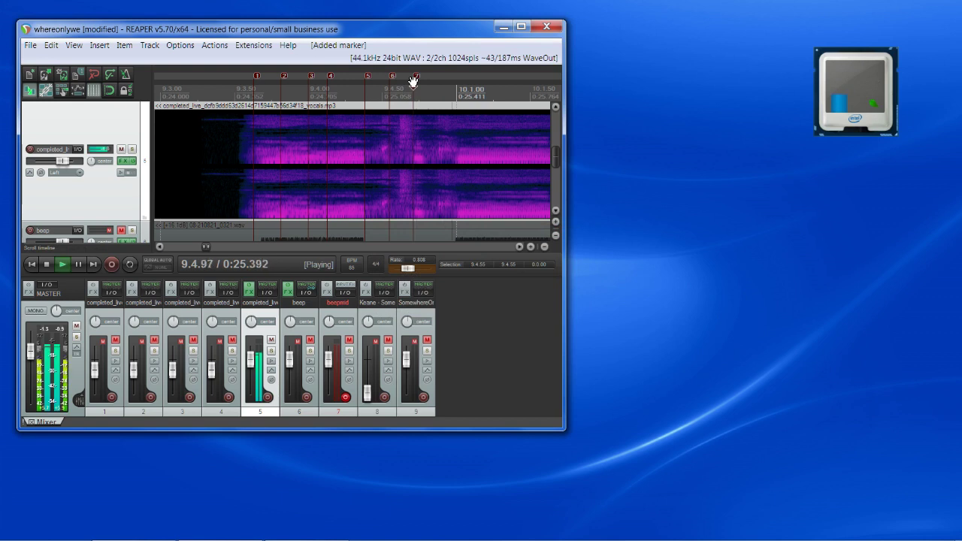
key("space")
key("space")
key("space")
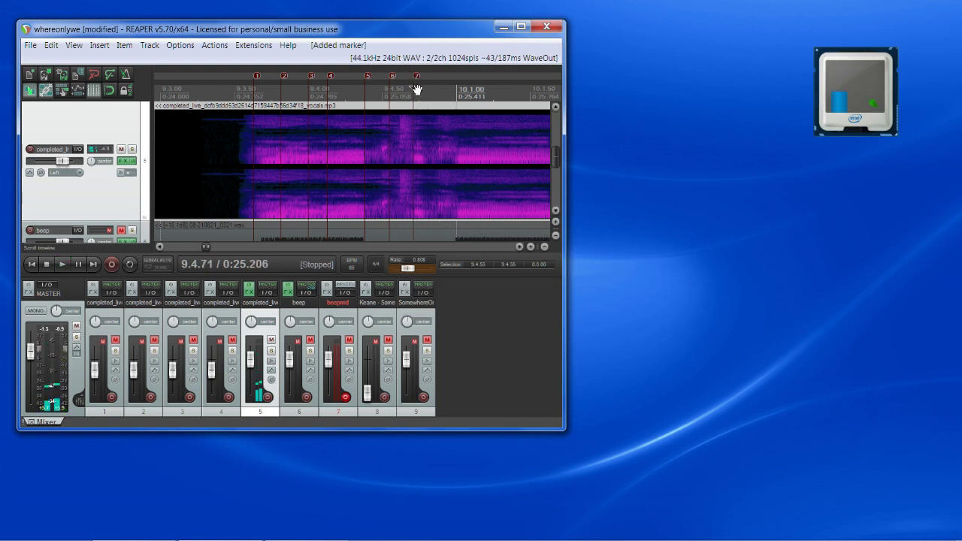
left_click_drag(415, 89, 427, 90)
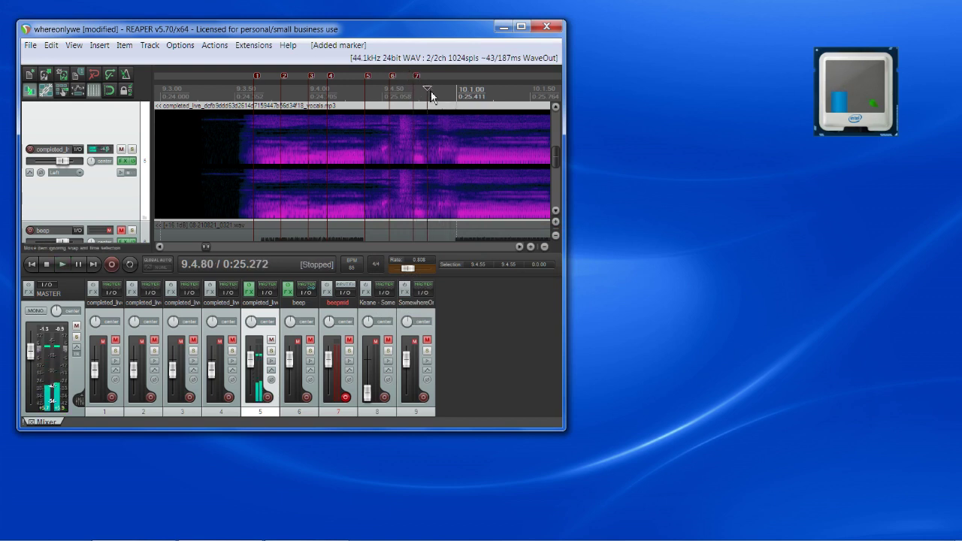
key("shift+m")
left_click(509, 296)
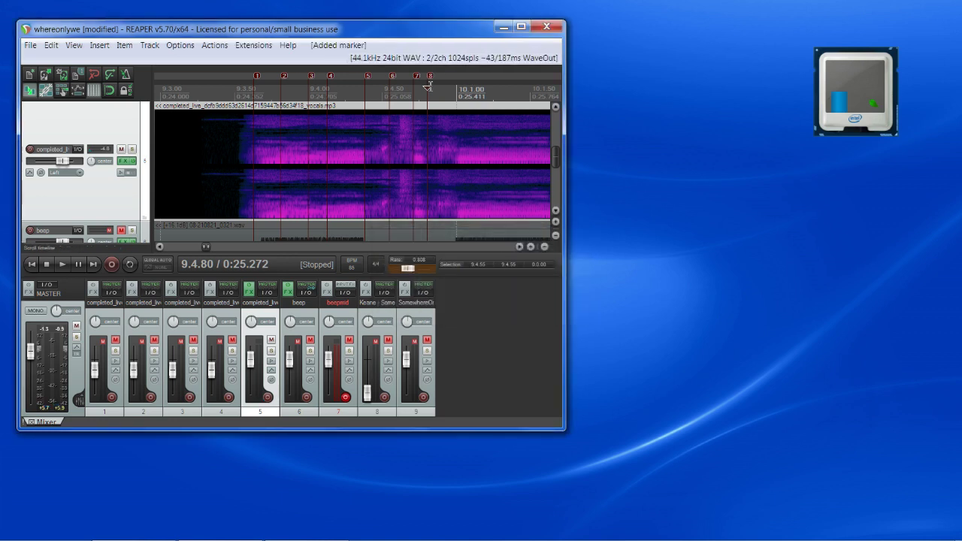
Scrub forward from the eighth marker, auditioning the vocal, and add unnamed markers at 10.1.01 and 10.1.17
left_click_drag(429, 86, 456, 90)
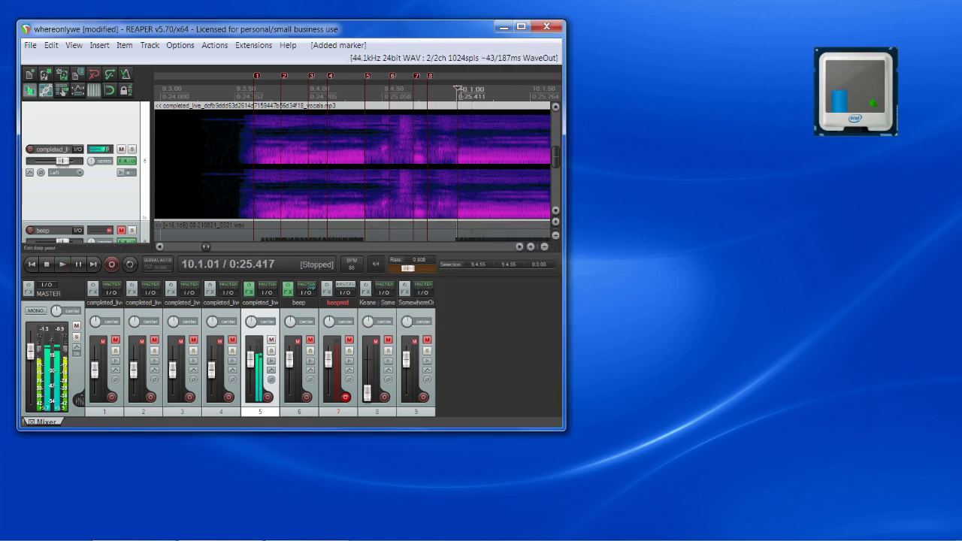
key("shift+m")
left_click(528, 295)
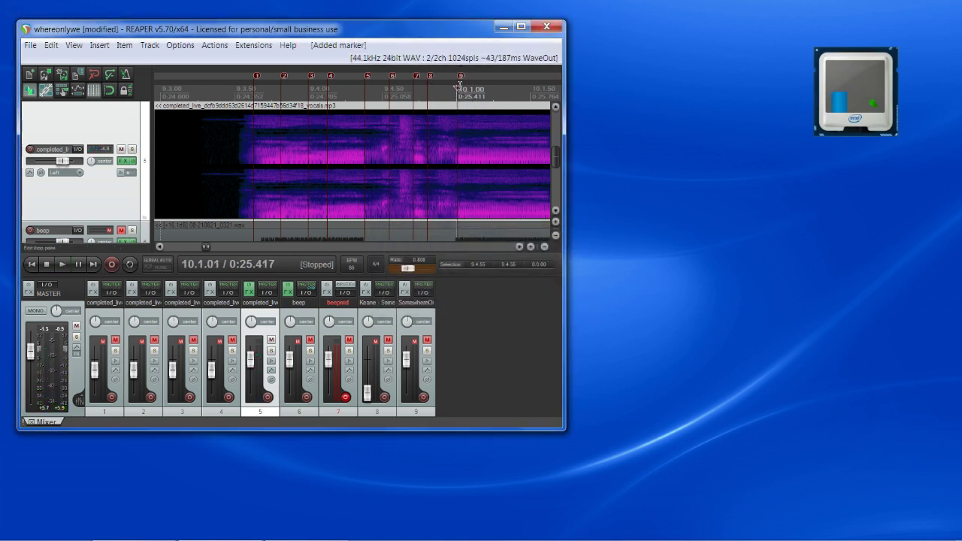
left_click_drag(456, 87, 459, 91)
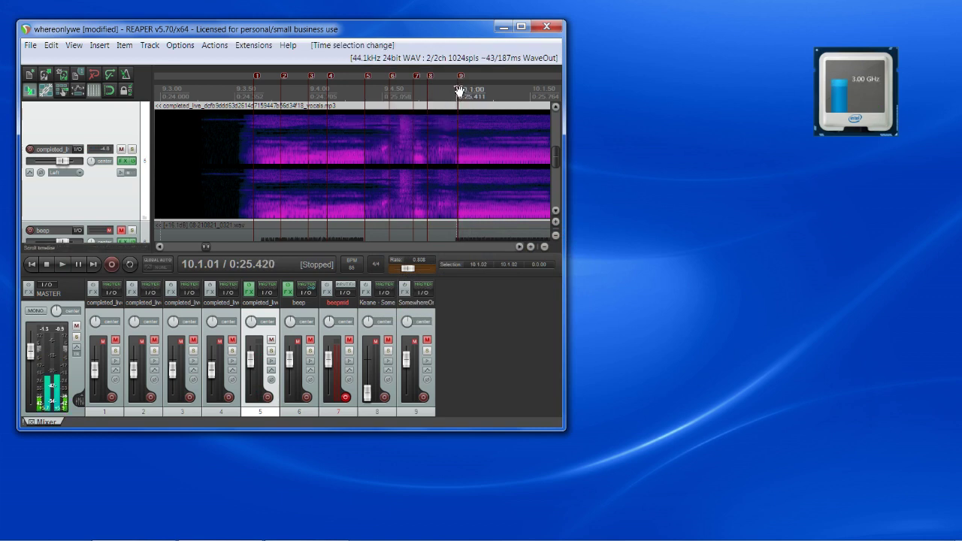
key("space")
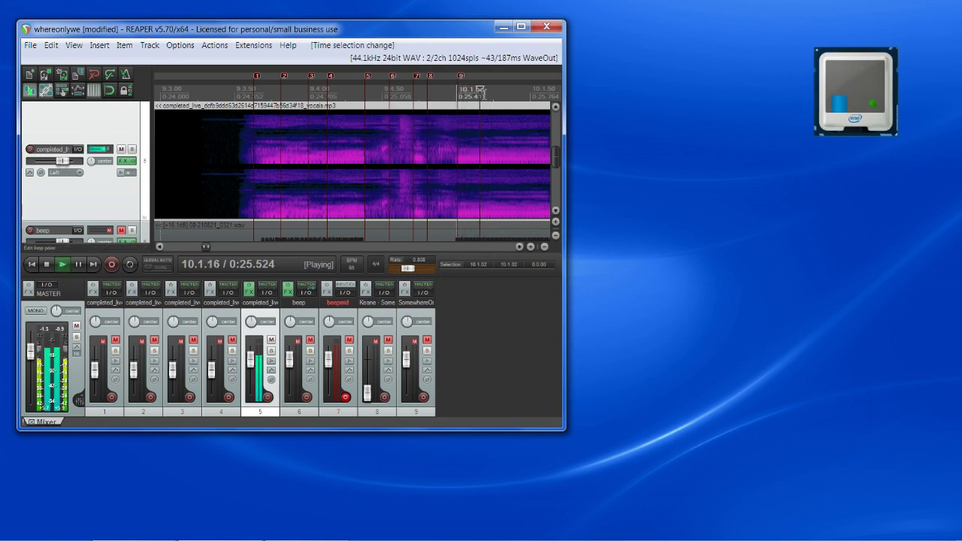
key("space")
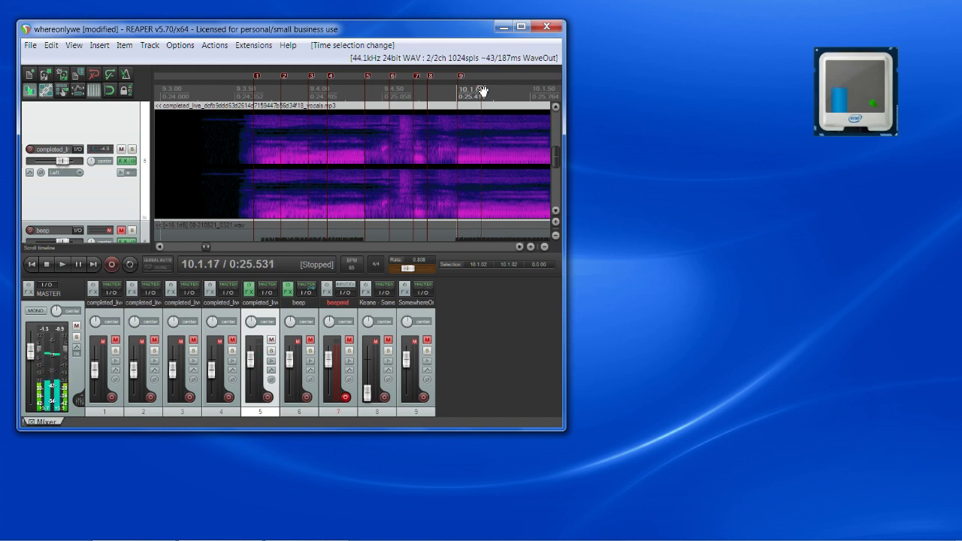
key("shift+m")
left_click(502, 296)
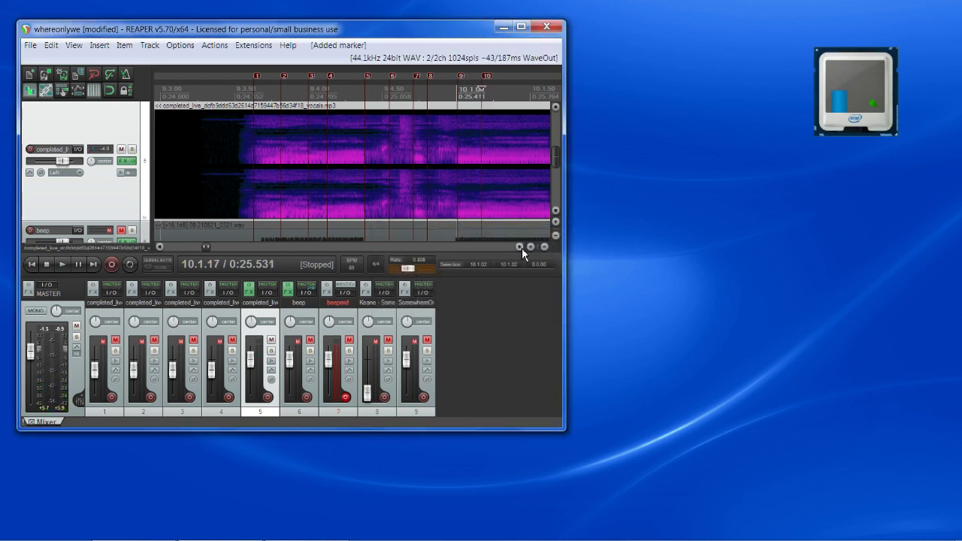
Audition the sustained vocal sound repeatedly from the tenth marker to locate where it changes
left_click(519, 247)
key("space")
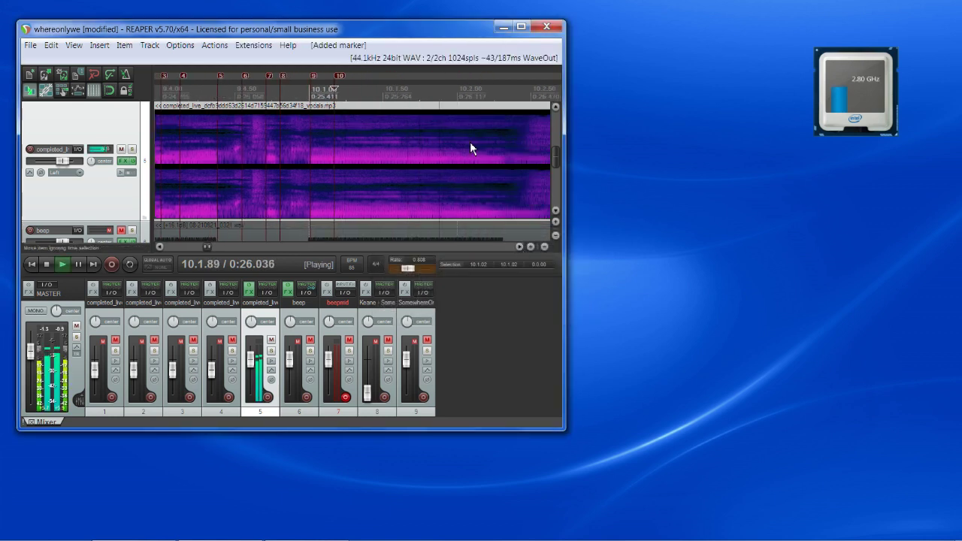
key("space")
key("space")
key("space")
key("space")
key("space")
key("space")
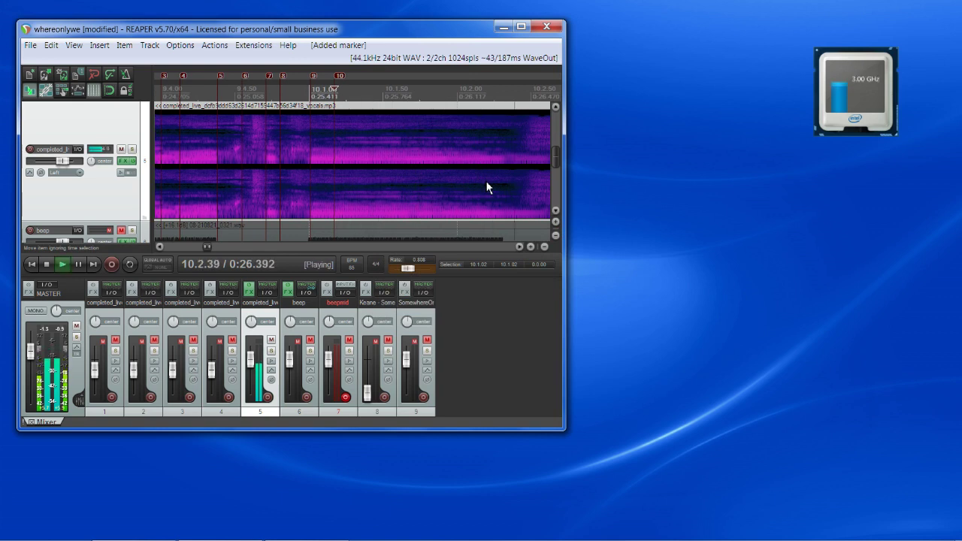
key("space")
key("space")
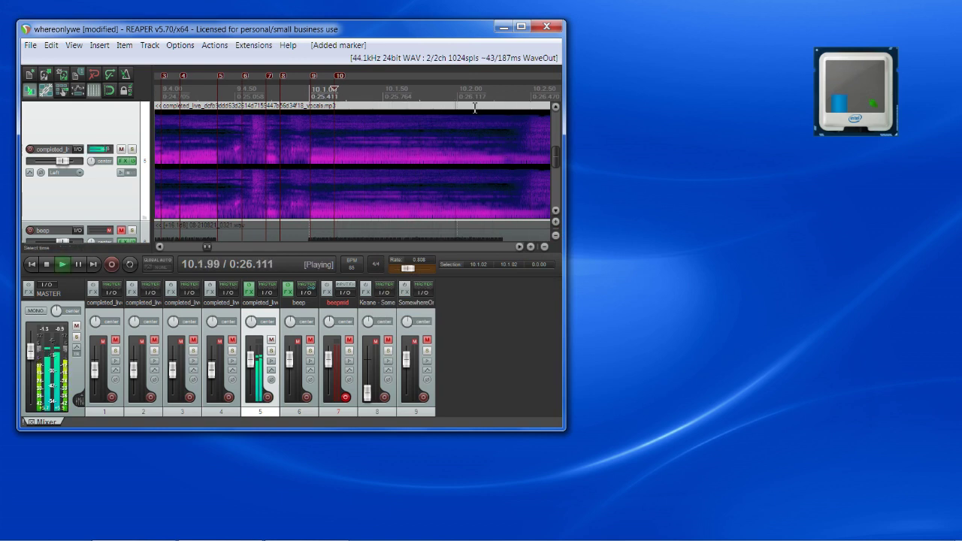
key("space")
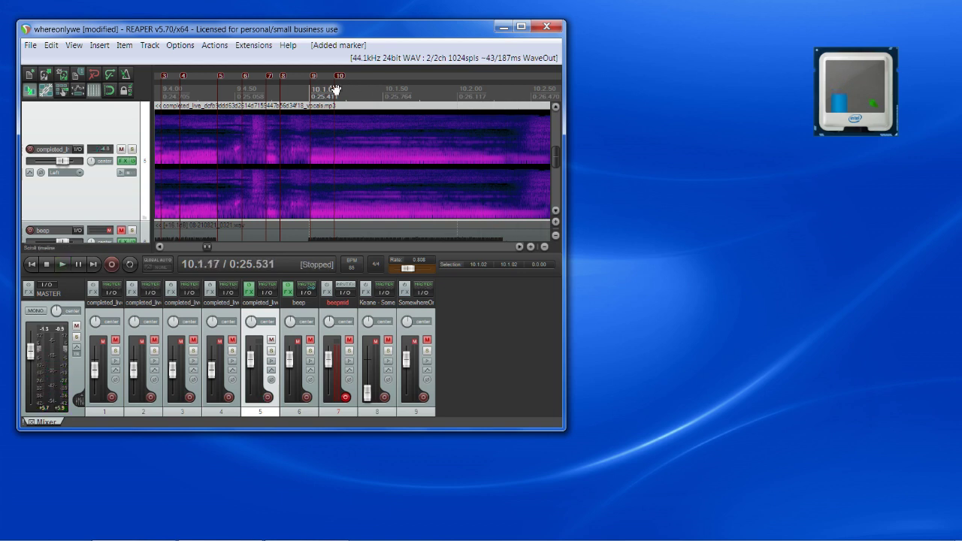
Move the edit cursor to the end of the sustained sound and add an unnamed marker at 10.2.30
key("space")
left_click(501, 111)
key("space")
key("space")
key("space")
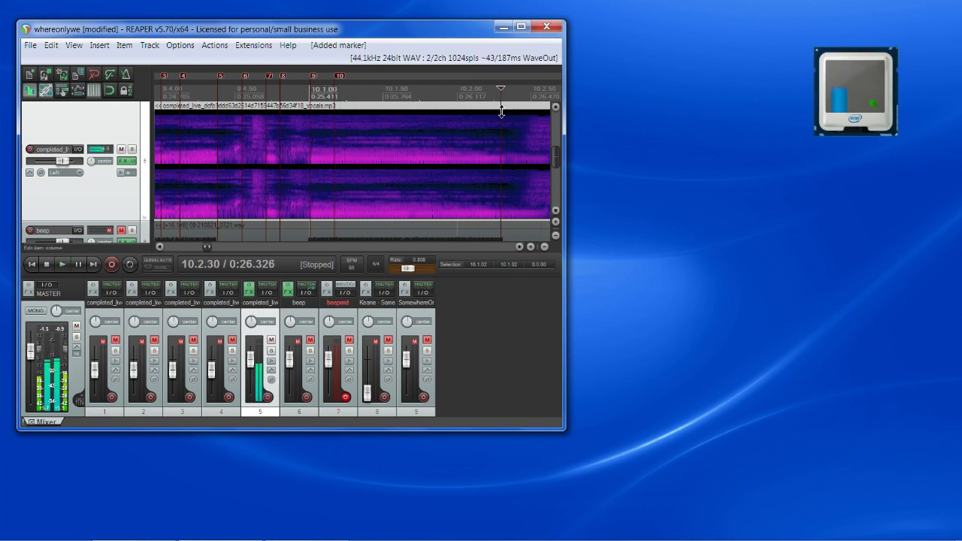
key("shift+m")
left_click(509, 301)
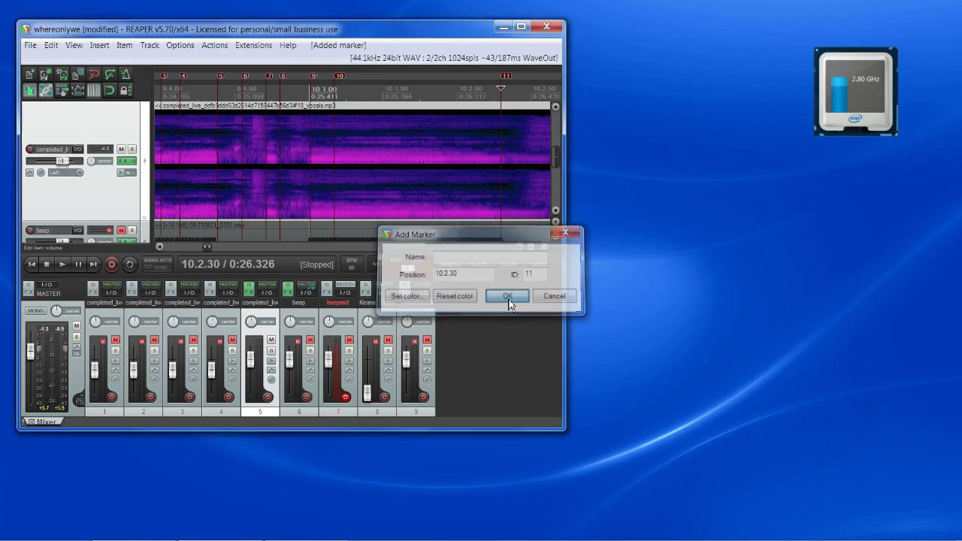
Position the edit cursor just past the eleventh marker and add an unnamed marker at 10.2.48
left_click(523, 248)
left_click(522, 246)
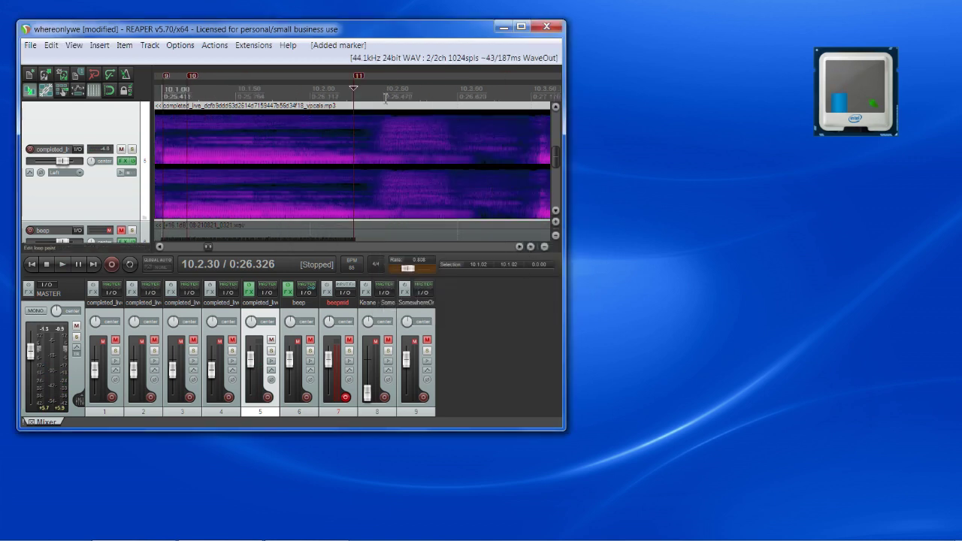
left_click(378, 89)
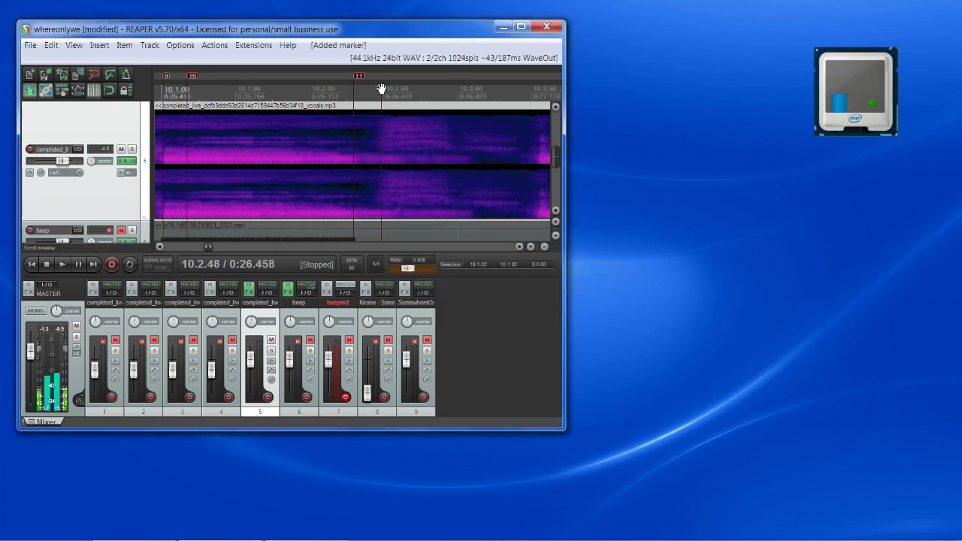
key("shift+m")
left_click(510, 297)
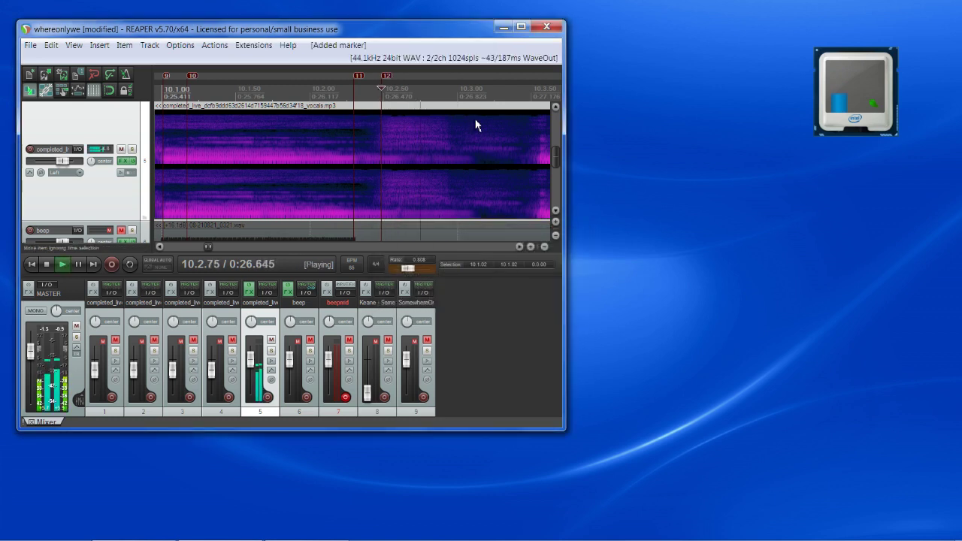
Scrub the vocal past the twelfth marker and add an unnamed marker at 10.2.95
left_click(442, 90)
left_click_drag(441, 89, 452, 93)
key("shift+m")
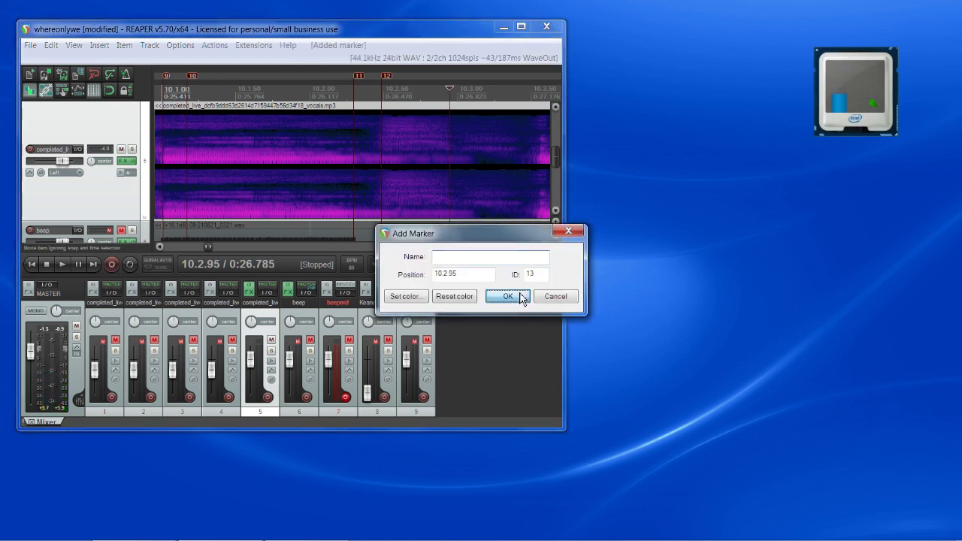
left_click(518, 296)
Play the vocal from the thirteenth marker and add an unnamed marker at 10.3.55
left_click(522, 248)
key("space")
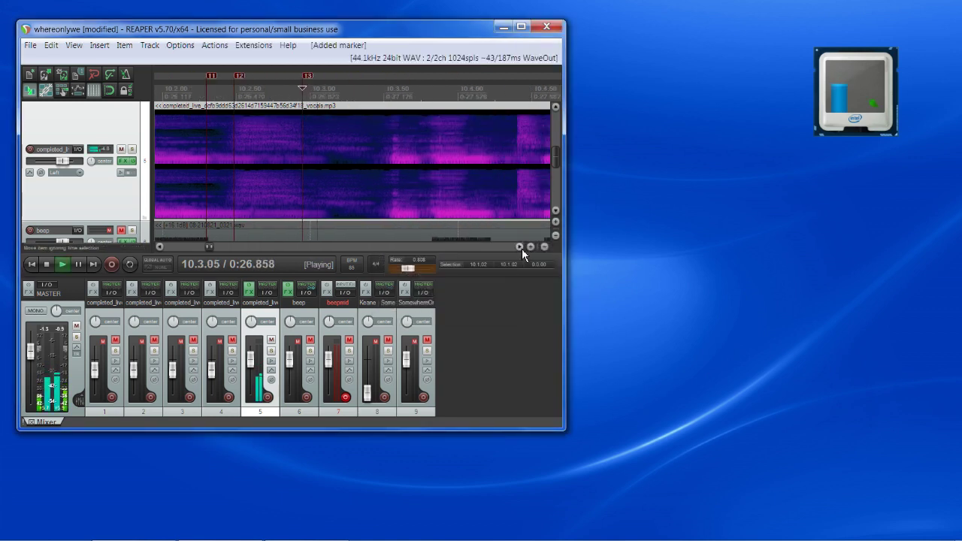
key("space")
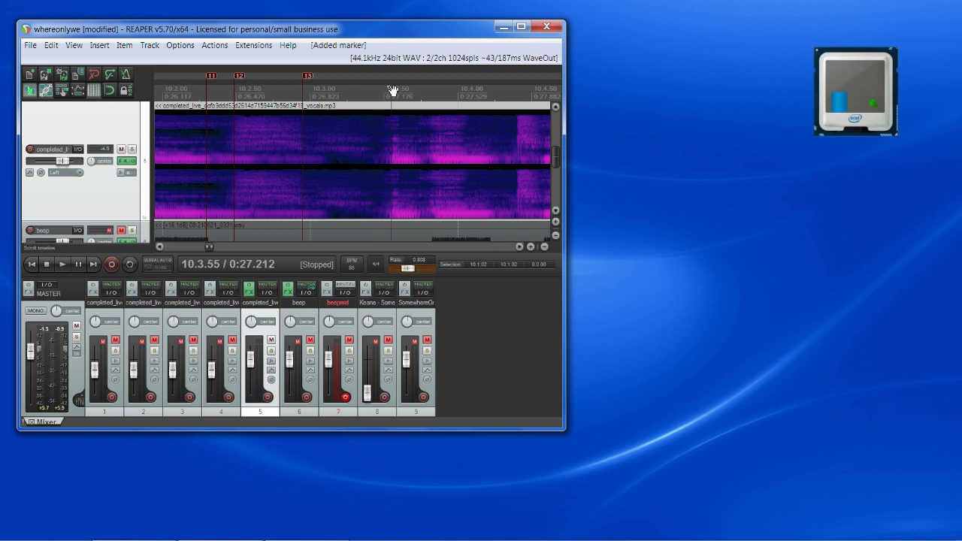
key("shift+m")
left_click(507, 297)
Audition the vocal from the fourteenth marker and add an unnamed marker at 10.3.60
key("space")
left_click(390, 89)
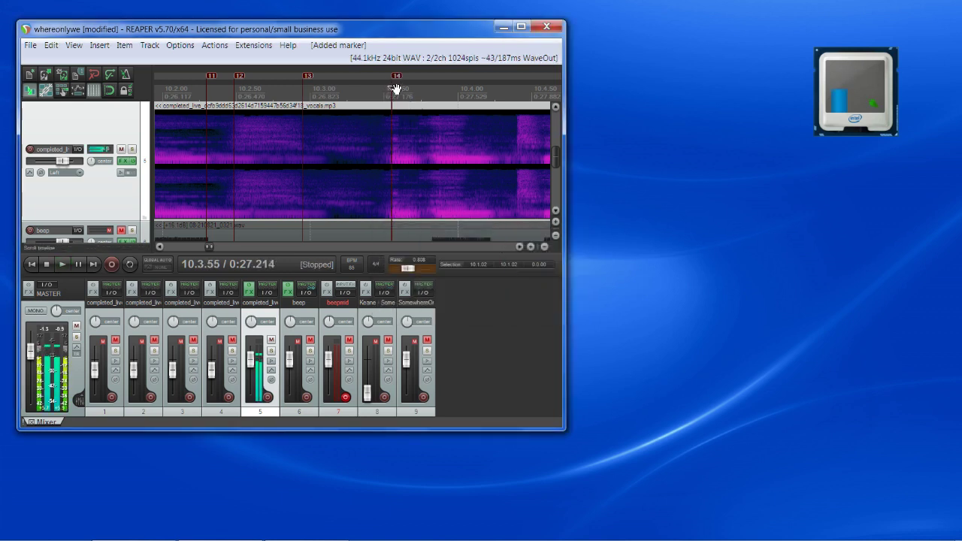
left_click(400, 89)
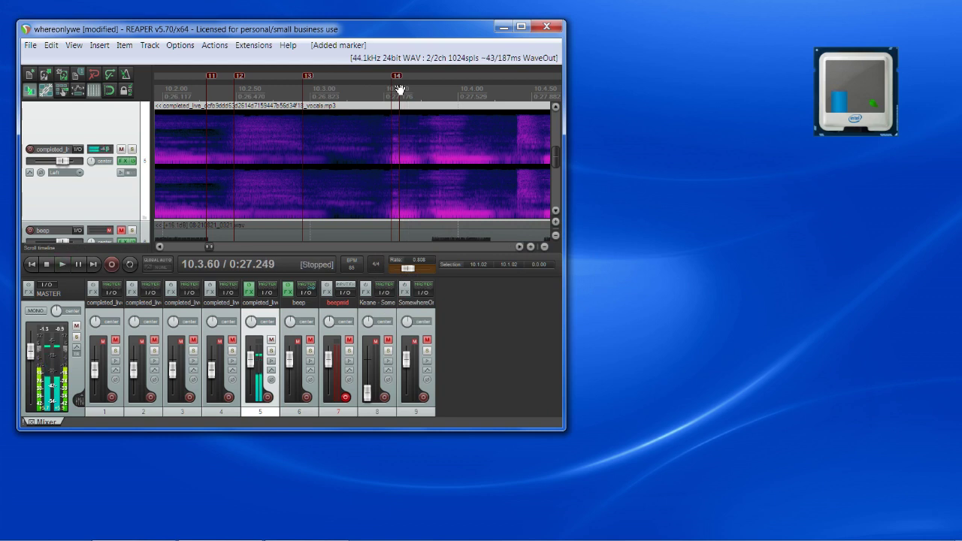
key("shift+m")
left_click(521, 300)
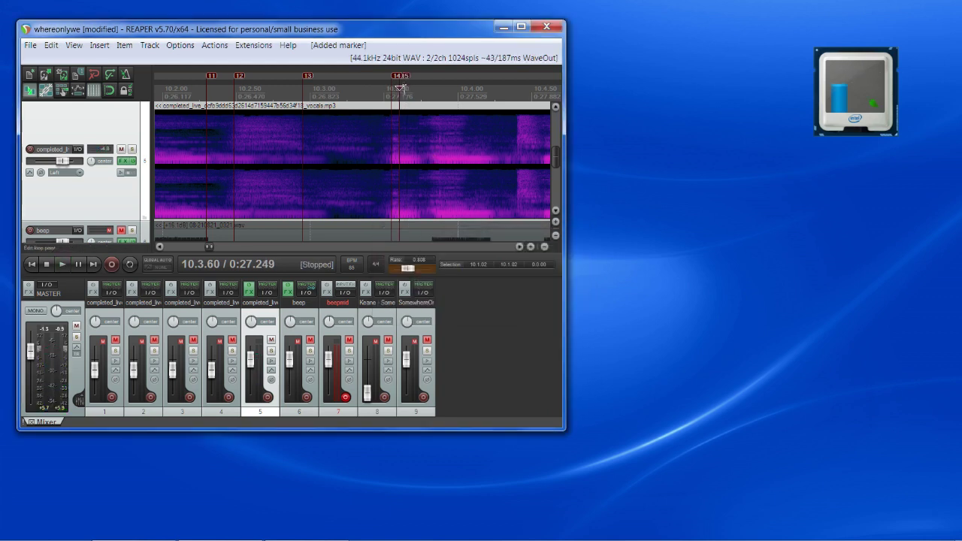
Add unnamed markers at 10.3.72 and 10.3.82 for the next two vocal sound changes
mouse_move(404, 86)
left_mouse_down()
mouse_move(413, 94)
mouse_move(397, 88)
left_mouse_up()
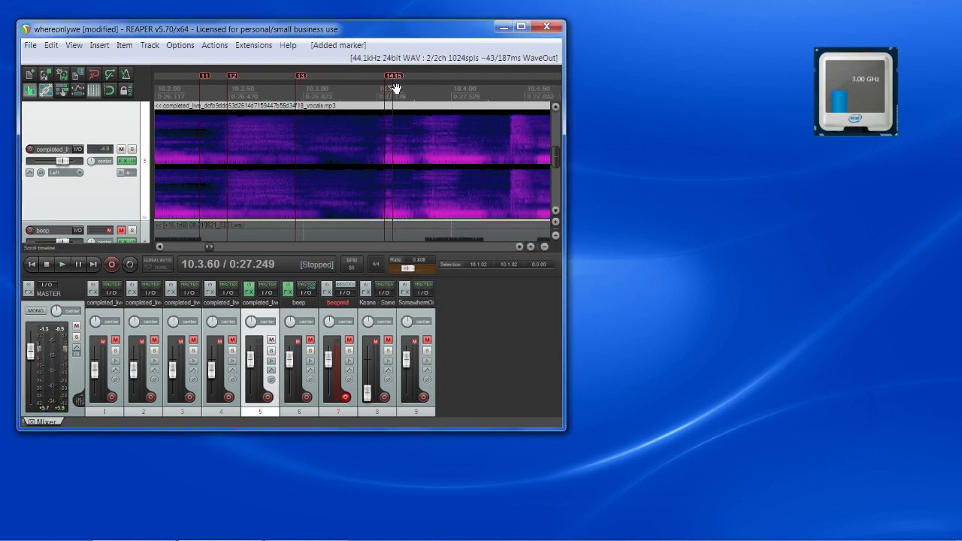
left_click(411, 89)
key("shift+m")
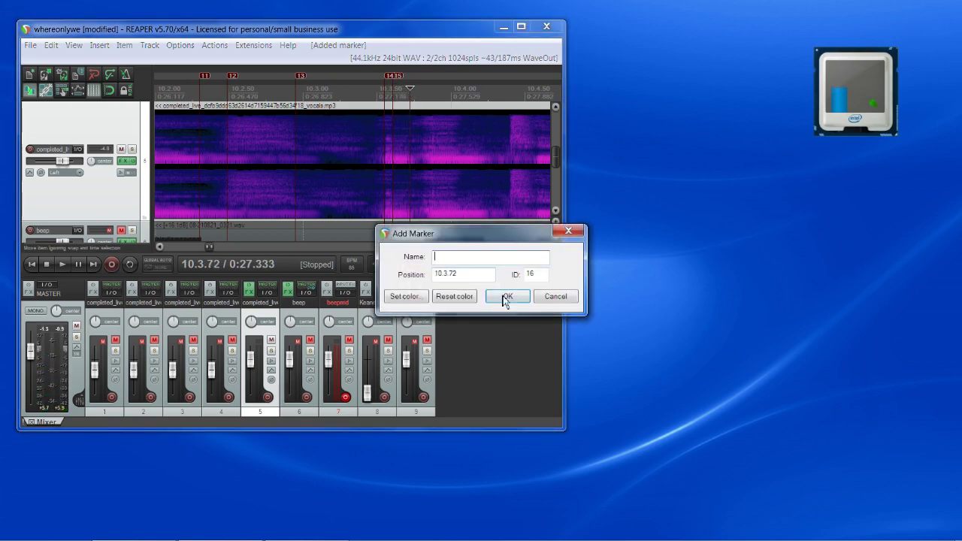
left_click(505, 297)
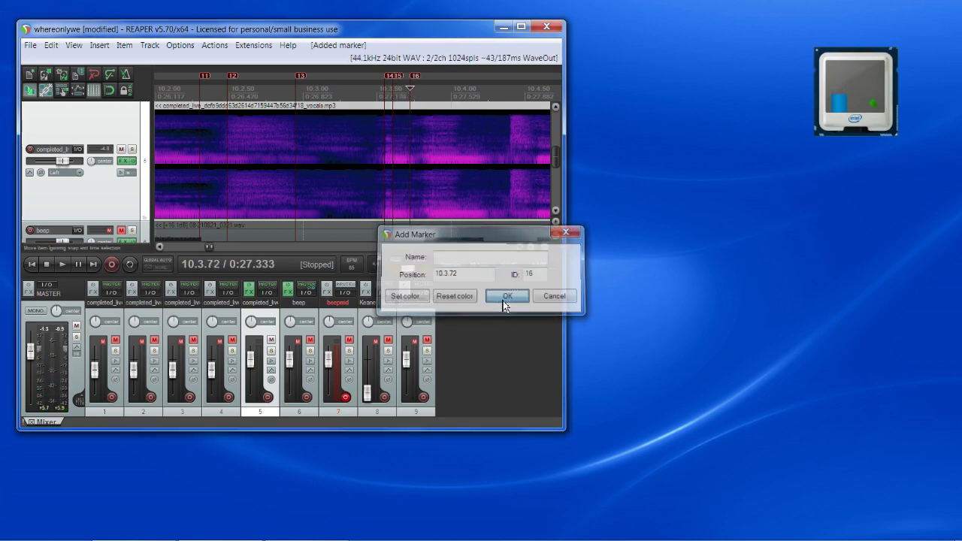
left_click(424, 89)
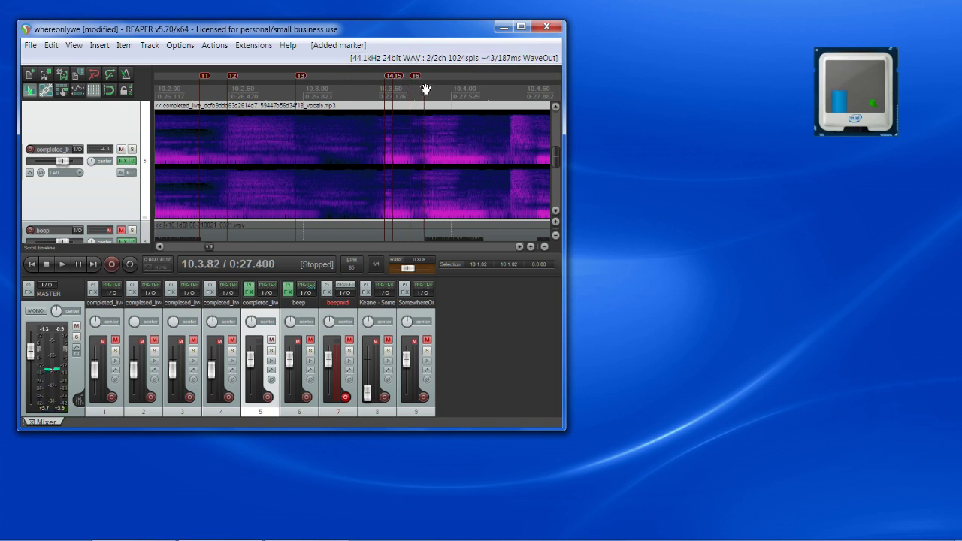
key("shift+m")
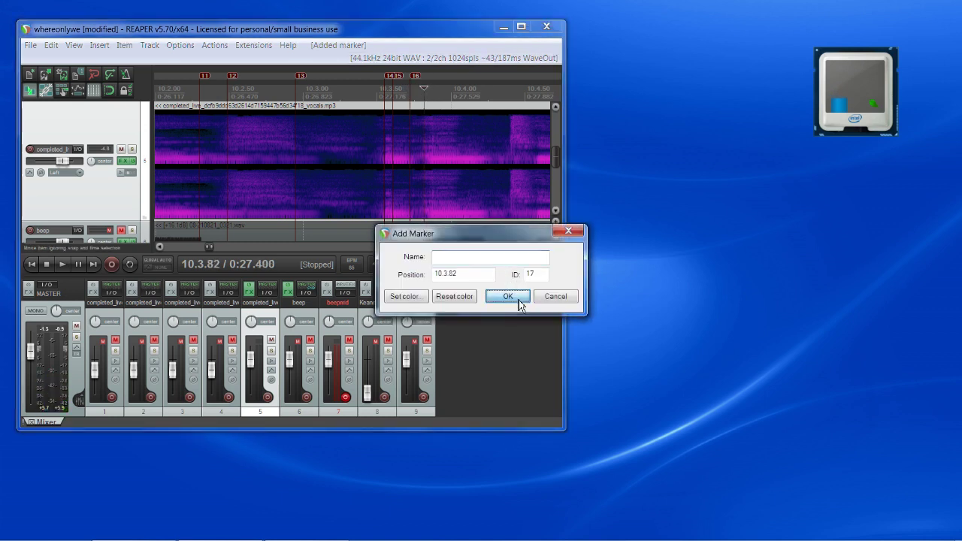
left_click(514, 298)
Audition the vocal from the seventeenth marker and add an unnamed marker at 10.4.03
key("space")
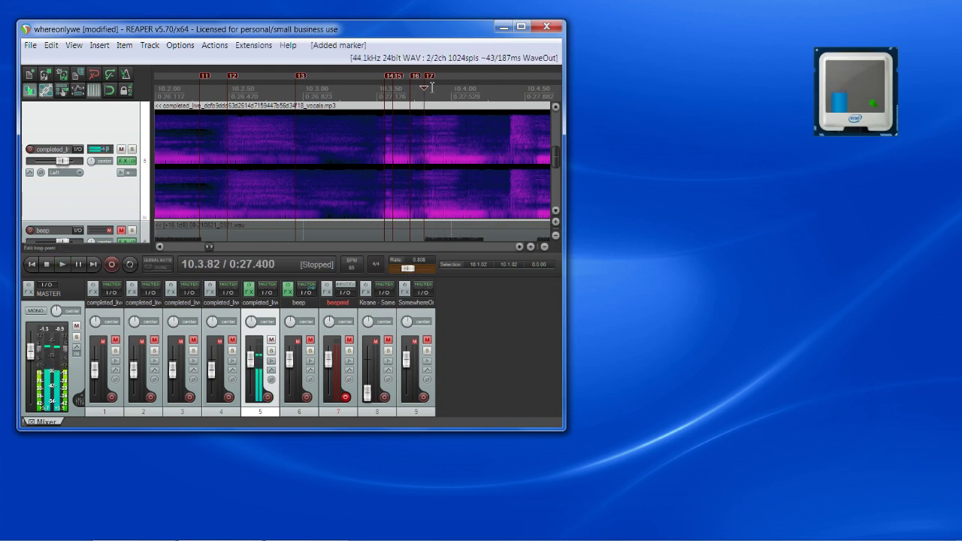
key("space")
key("space")
left_click_drag(444, 89, 457, 89)
key("space")
key("shift+m")
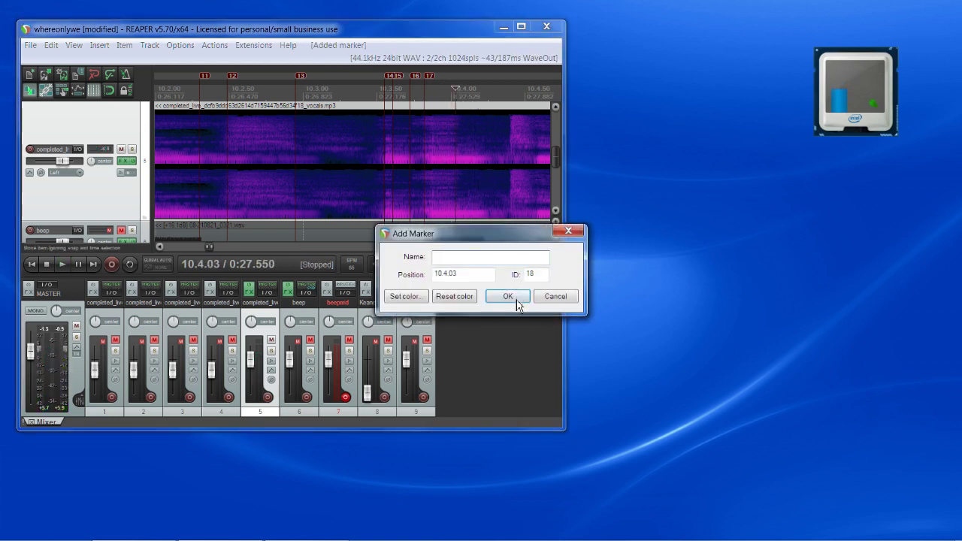
left_click(516, 297)
Play the vocal from the eighteenth marker, scrub forward and add an unnamed marker at 10.4.23
key("space")
key("space")
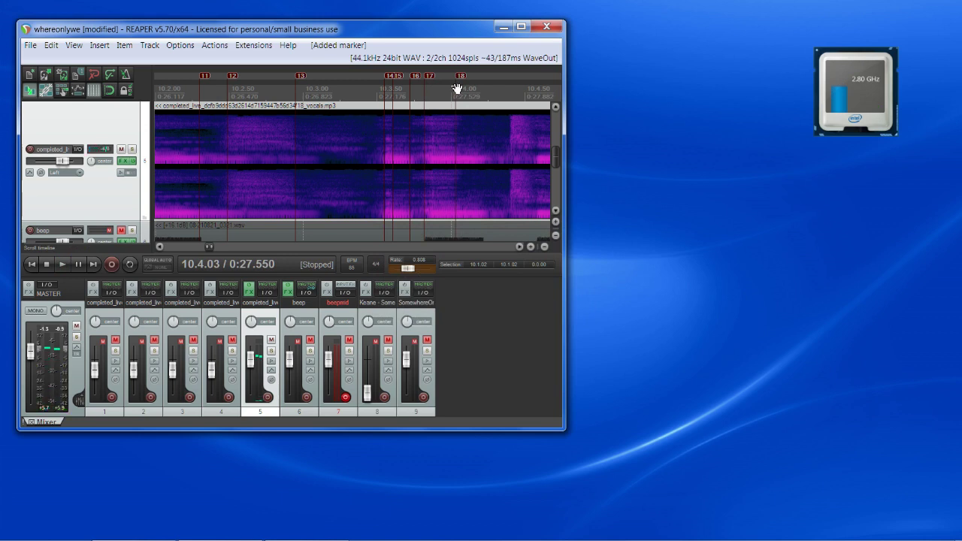
left_click_drag(457, 89, 487, 90)
key("shift+m")
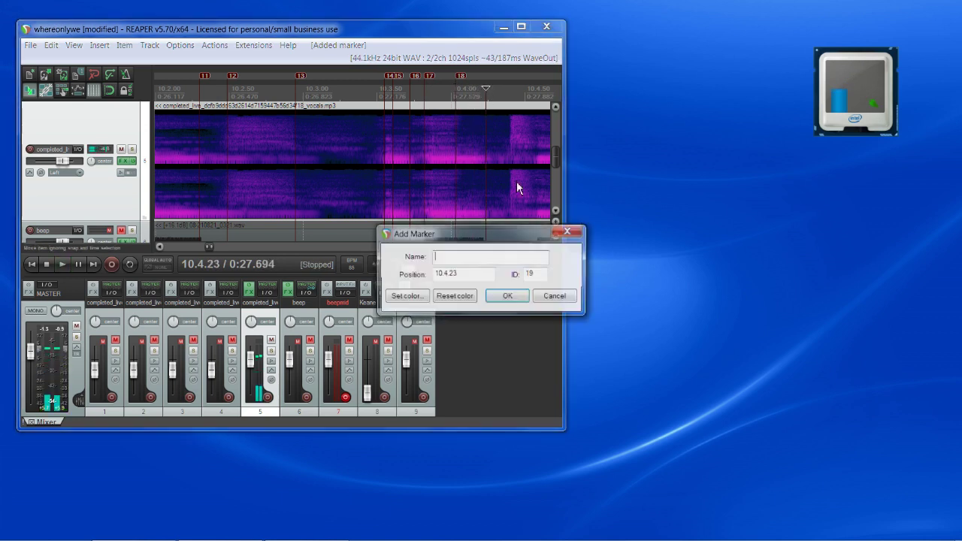
left_click(509, 296)
Scrub the vocal beyond the nineteenth marker and add an unnamed marker at 10.4.57
scroll(529, 246, "right", 2)
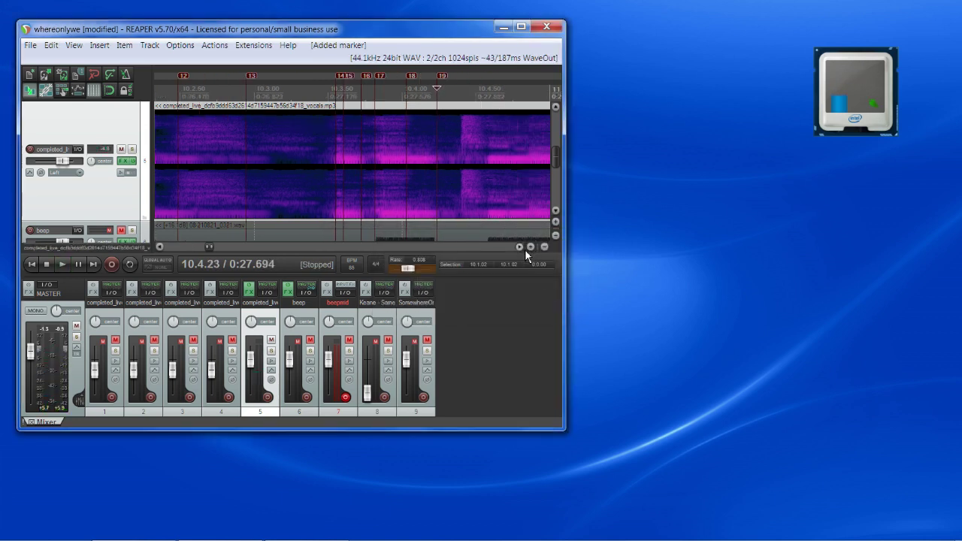
left_click_drag(340, 90, 388, 91)
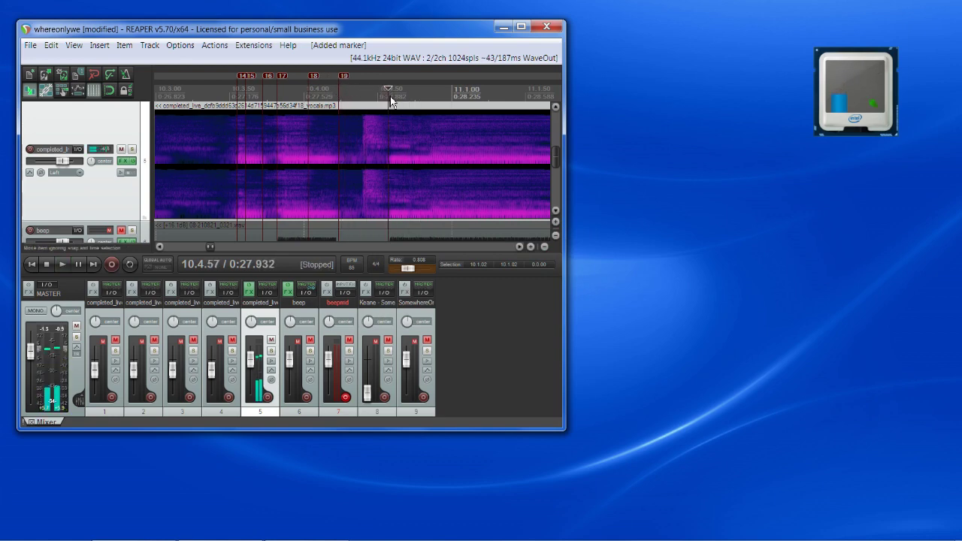
key("shift+m")
left_click(510, 294)
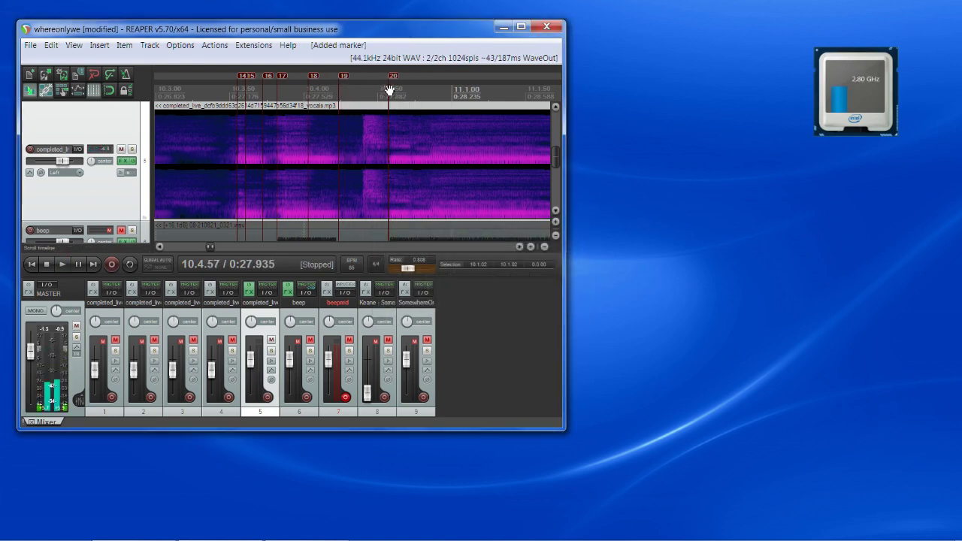
Scrub the vocal beyond the twentieth marker and add unnamed markers at 10.4.74 and 10.4.88
left_click_drag(388, 90, 413, 90)
key("shift+m")
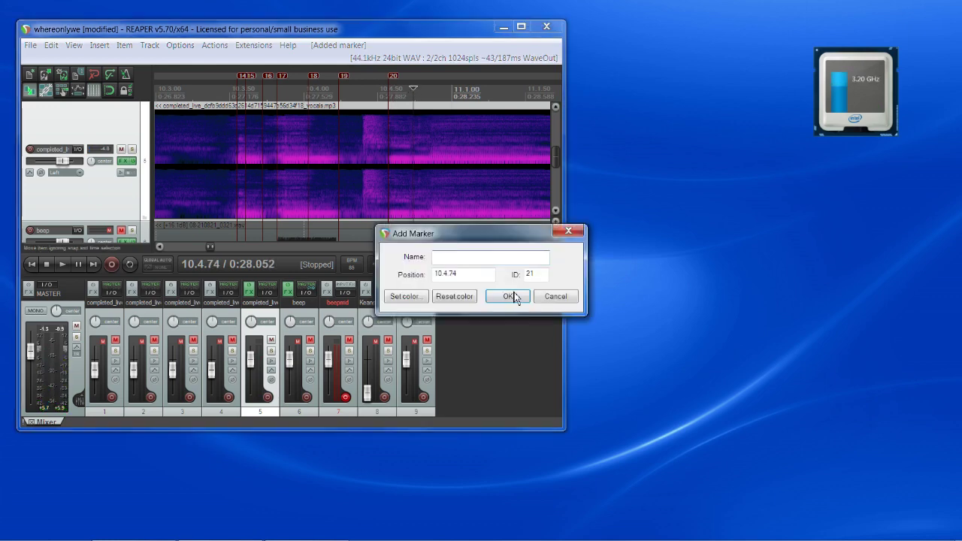
left_click(511, 294)
left_click_drag(413, 90, 436, 91)
key("shift+m")
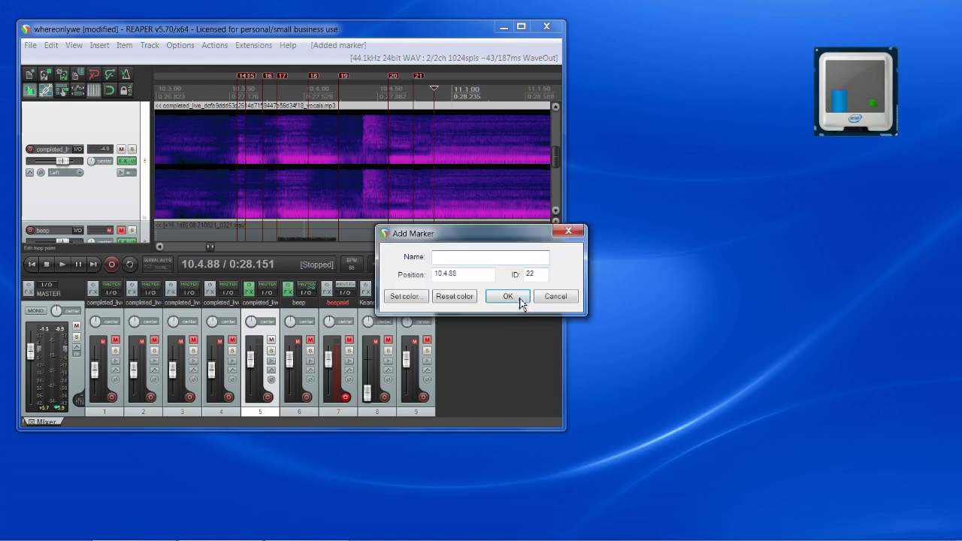
left_click(513, 297)
Audition the vocal repeatedly from the twenty-second marker to locate the next sound change
left_click(523, 248)
left_click(522, 247)
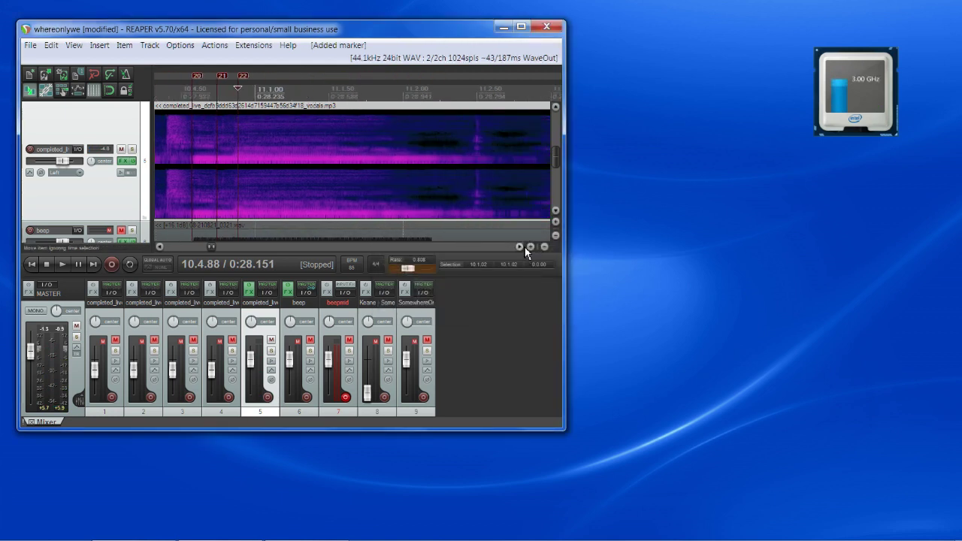
key("space")
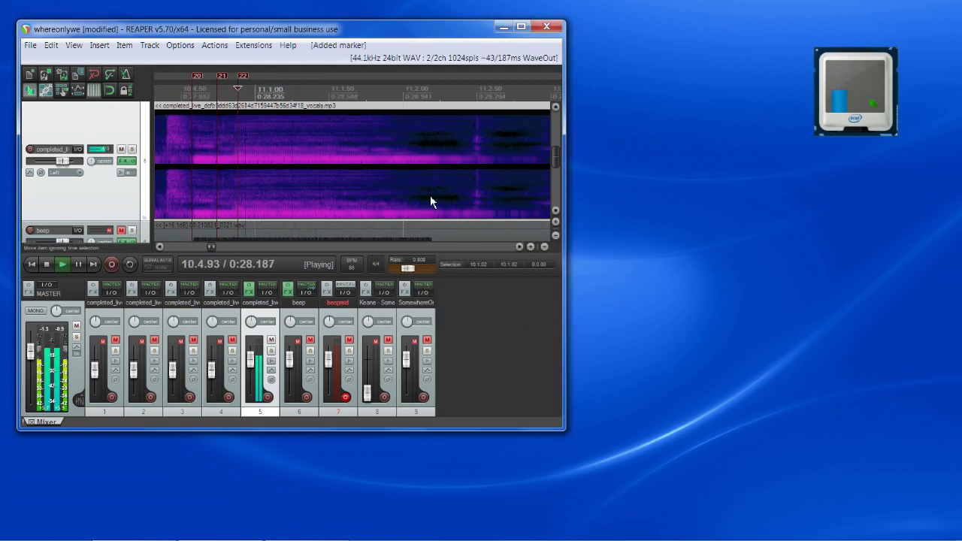
key("space")
key("space")
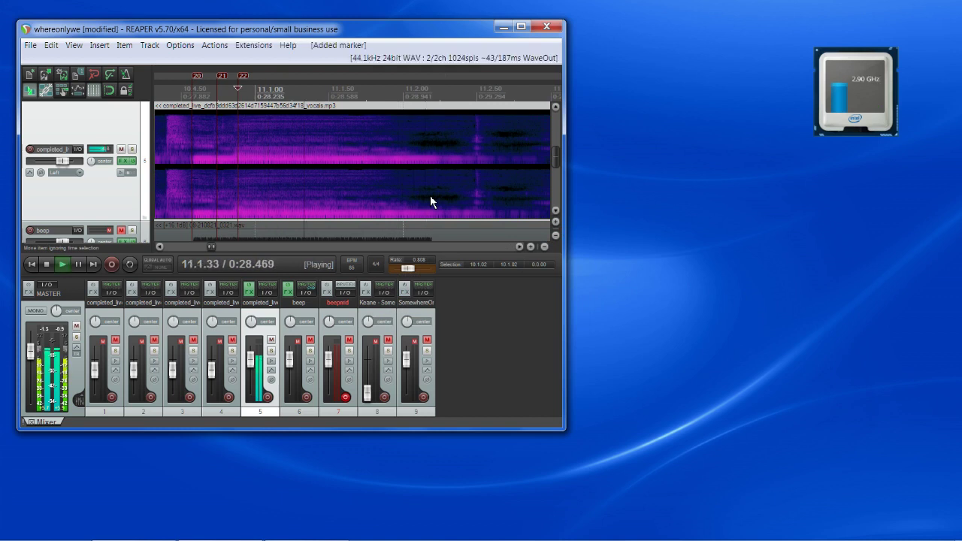
key("space")
key("space")
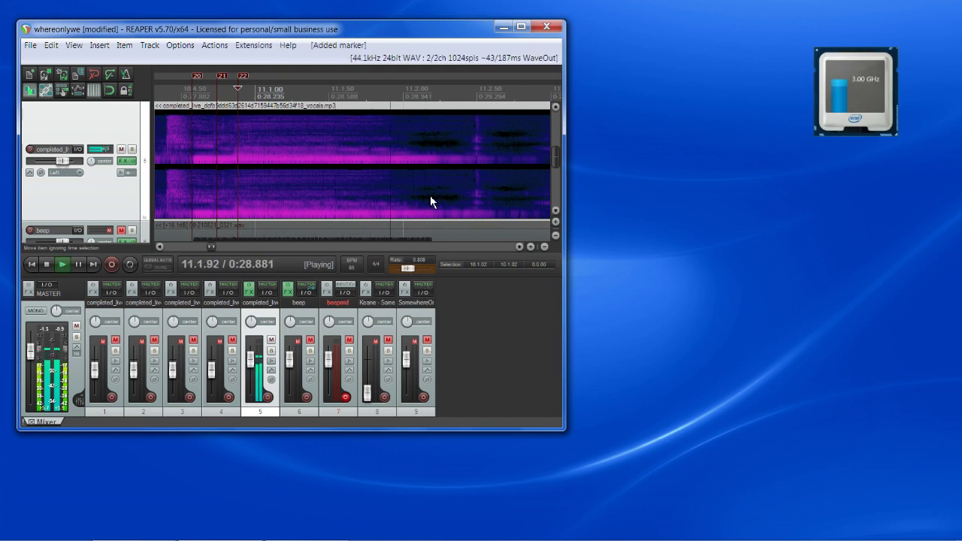
key("space")
Play the vocal from successive points just past 11.1.50 and add an unnamed marker at 11.1.74
left_click(359, 97)
key("space")
key("space")
key("space")
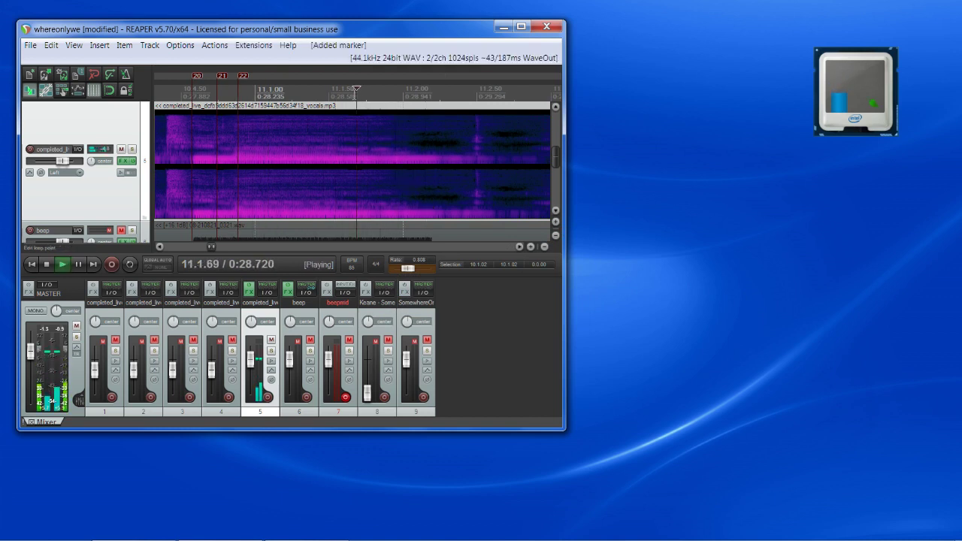
left_click(360, 90)
key("space")
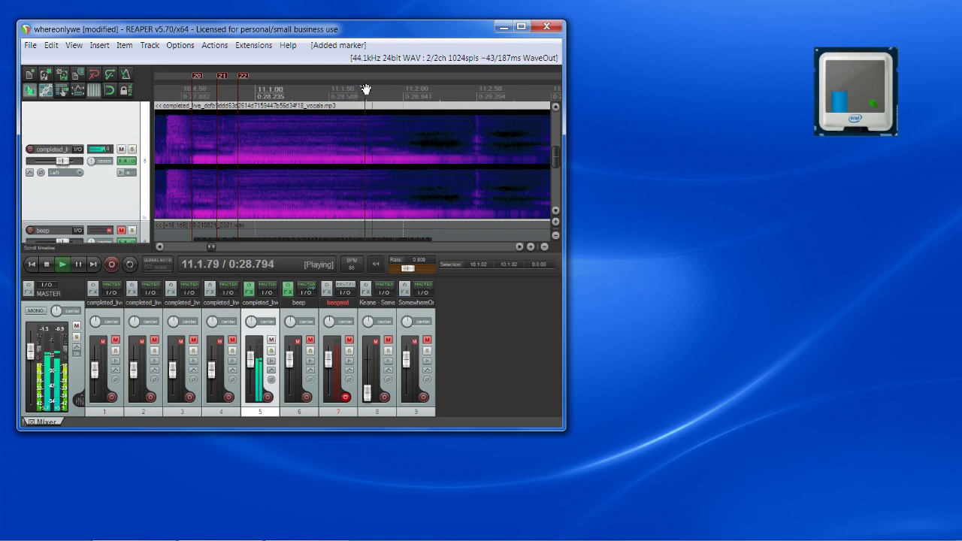
key("space")
left_click(366, 89)
key("shift+m")
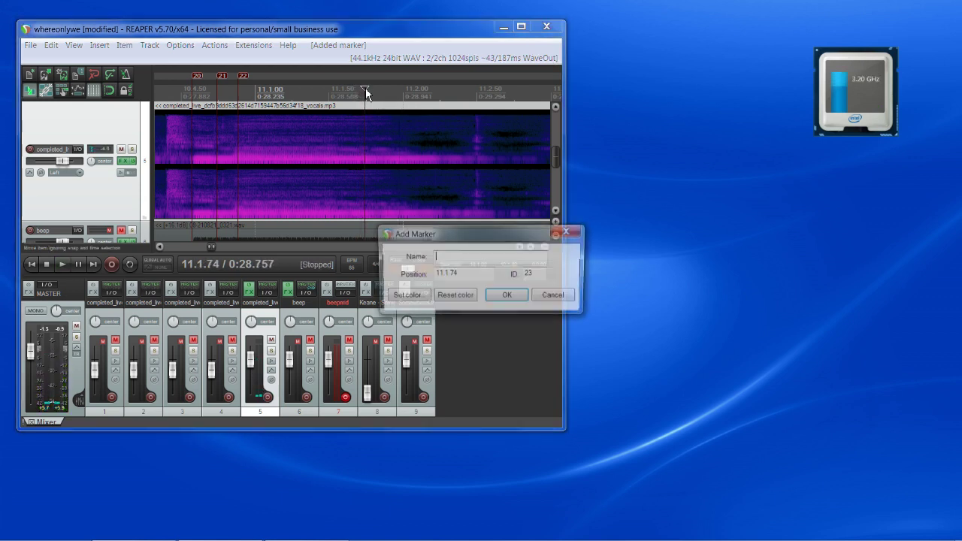
left_click(512, 296)
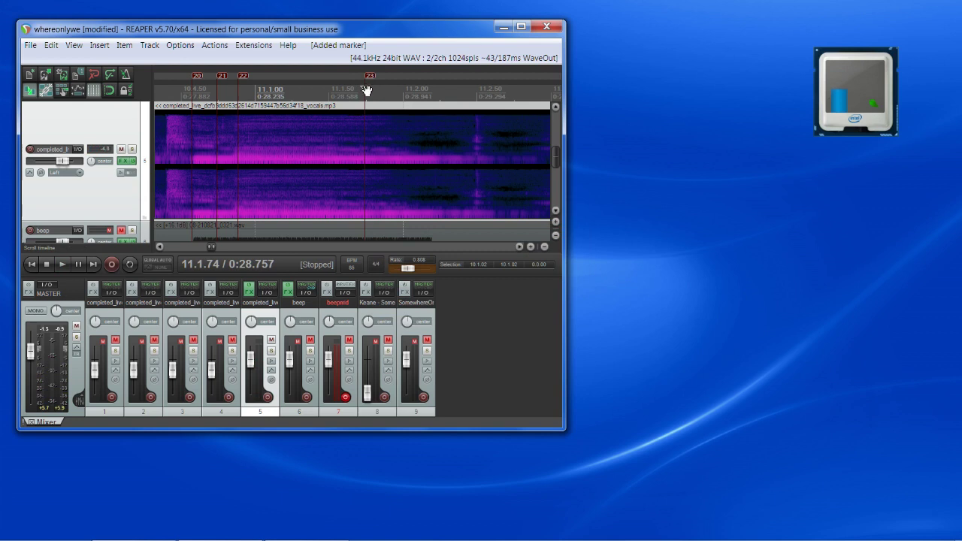
Scrub forward from the twenty-third marker, audition the vocal there and add an unnamed marker at 11.2.22
left_click_drag(367, 90, 441, 98)
key("space")
key("space")
key("space")
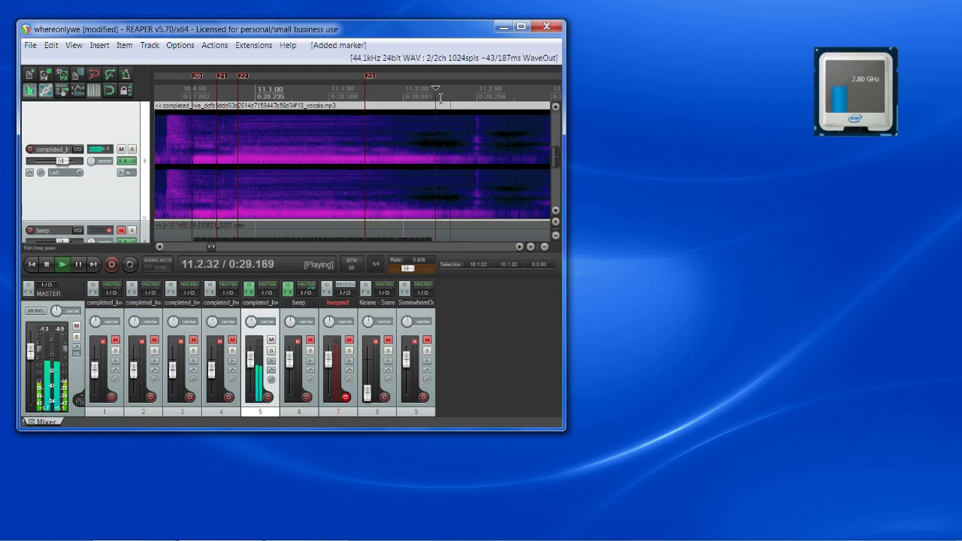
key("space")
key("shift+m")
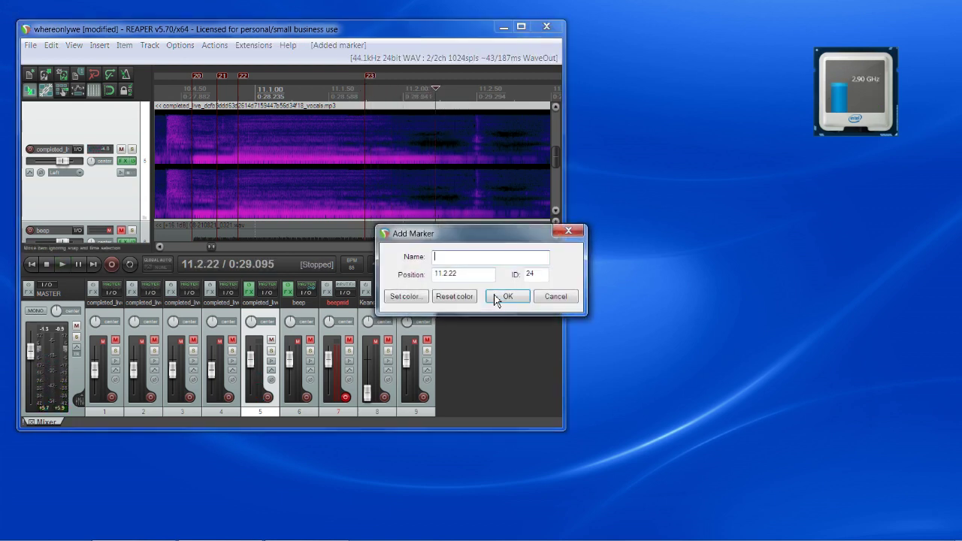
left_click(497, 297)
Scrub the vocal beyond the twenty-fourth marker and add an unnamed marker at 11.2.56
left_click_drag(438, 90, 488, 94)
key("shift+m")
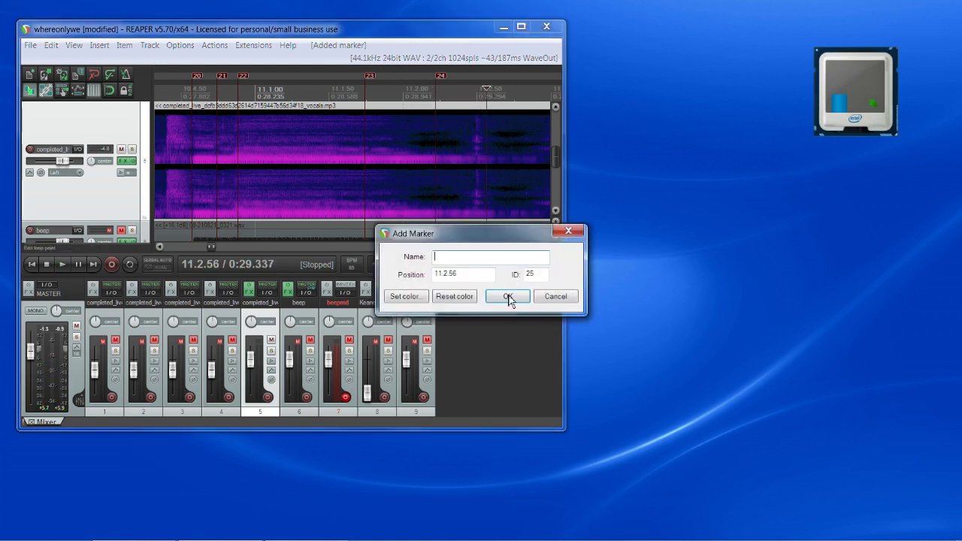
left_click(509, 298)
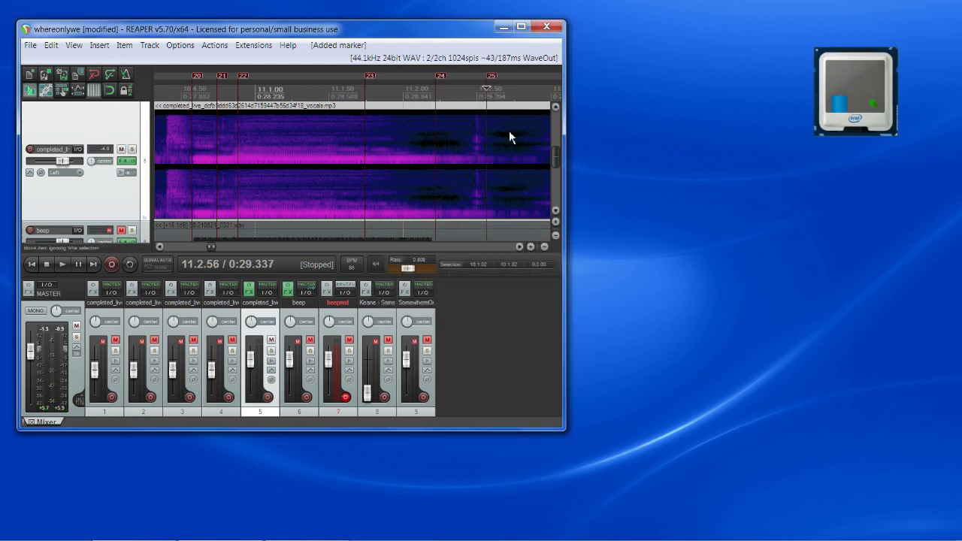
Play the vocal from the twenty-fifth marker, scrub forward and add an unnamed marker at 11.2.99
scroll(525, 249, "right", 3)
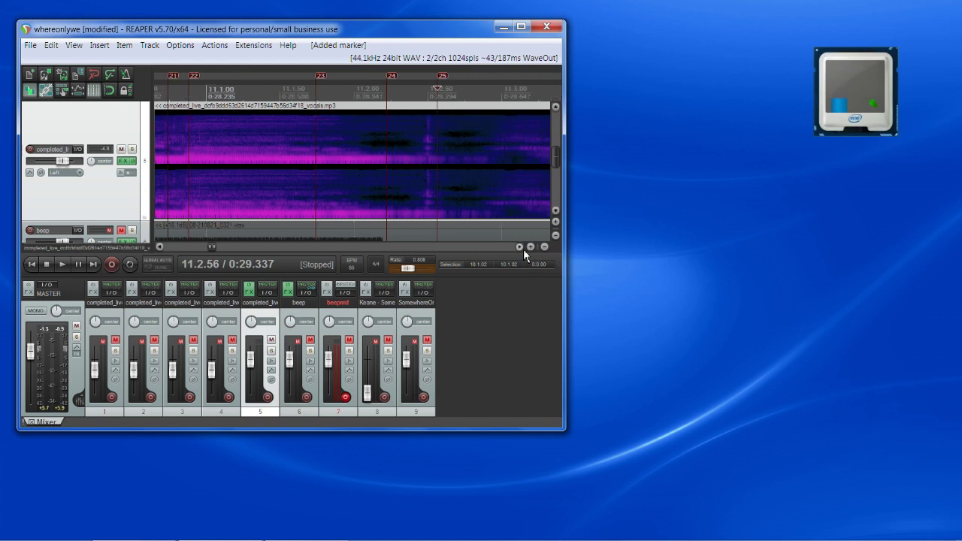
key("space")
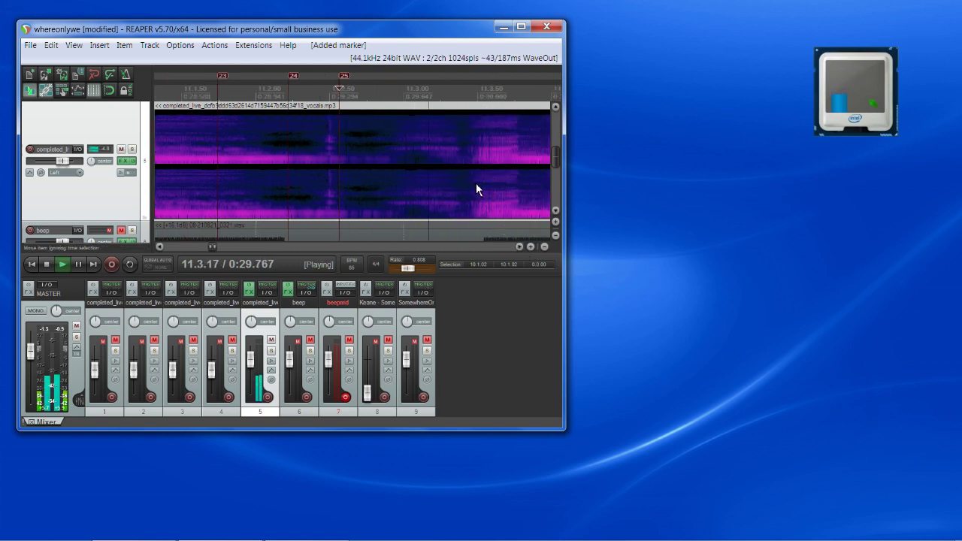
key("space")
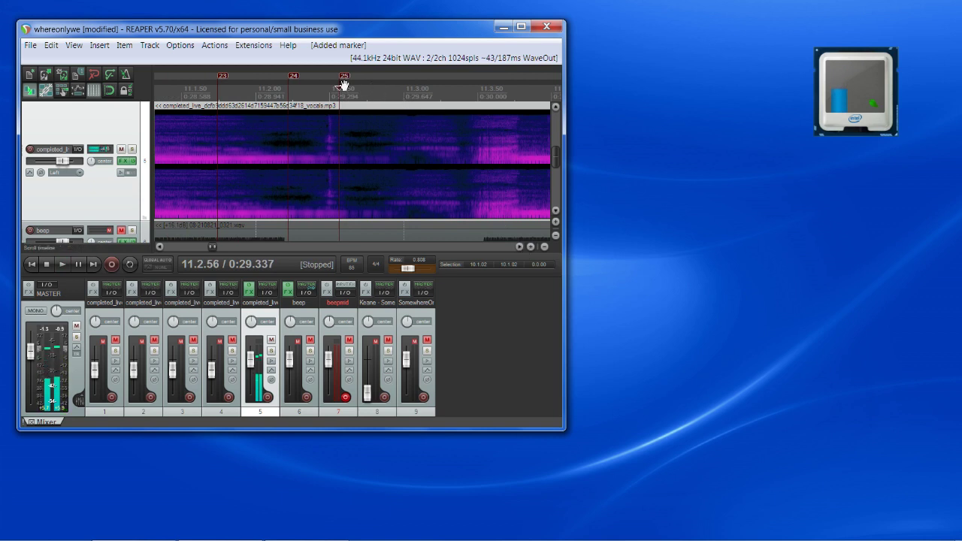
left_click_drag(342, 88, 403, 92)
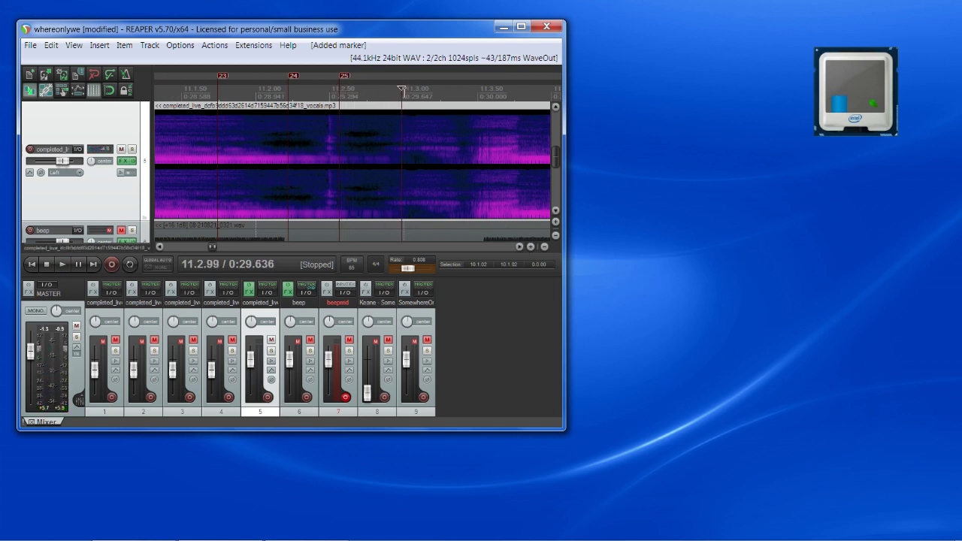
key("shift+m")
left_click(504, 297)
Audition and scrub the vocal beyond the twenty-sixth marker and add two more unnamed markers, the second at 11.3.49
key("space")
key("space")
left_click_drag(401, 90, 479, 94)
key("shift+m")
left_click(509, 296)
key("shift+m")
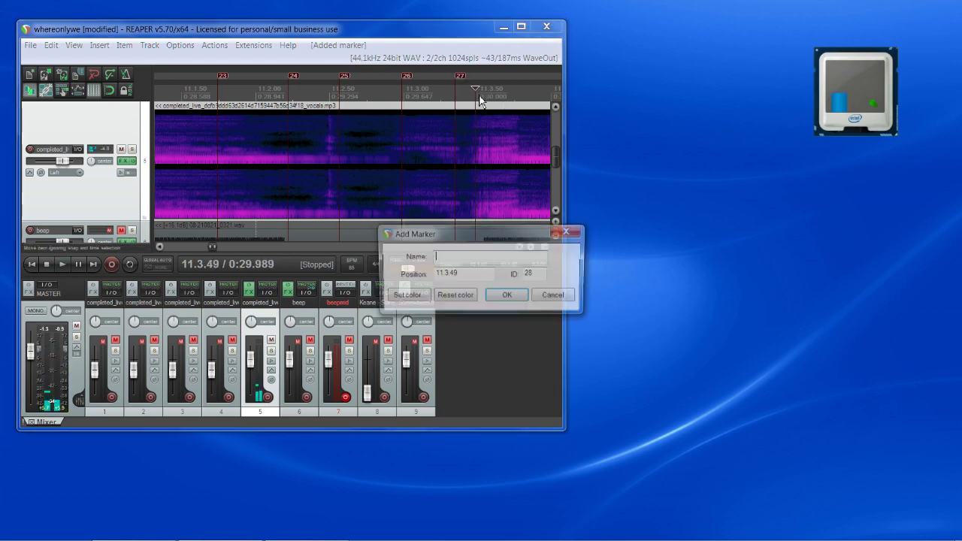
left_click(508, 296)
Audition the vocal repeatedly from the twenty-eighth marker to locate the following sound change
key("space")
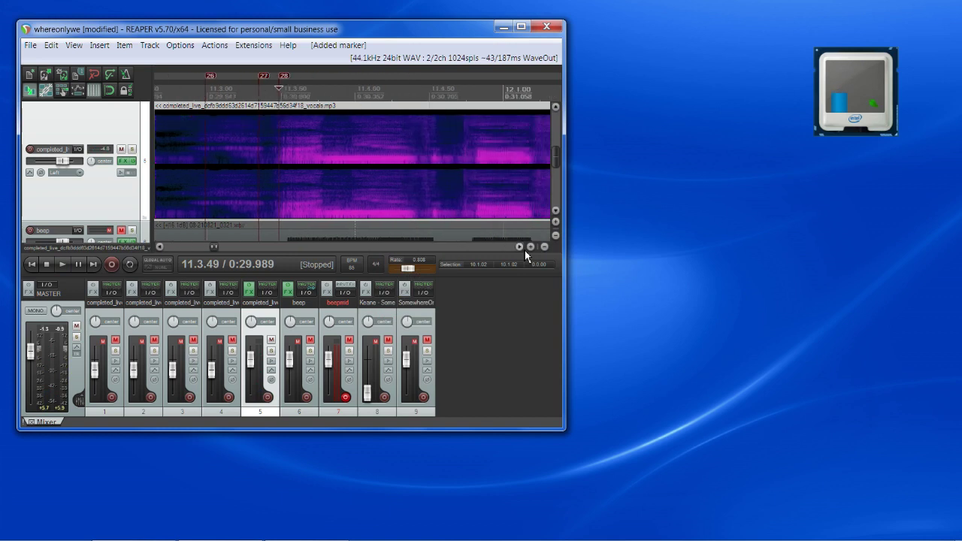
key("space")
key("space")
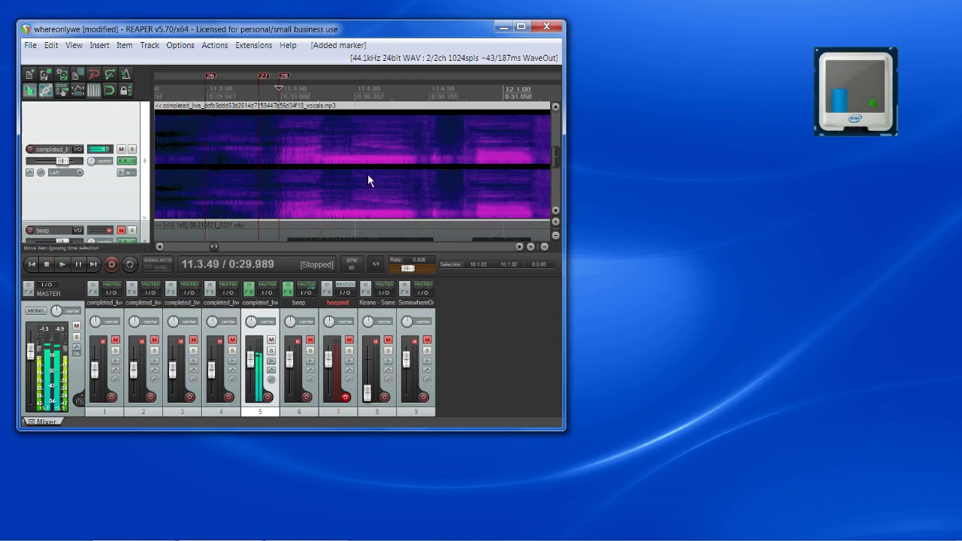
key("space")
key("space")
key("space")
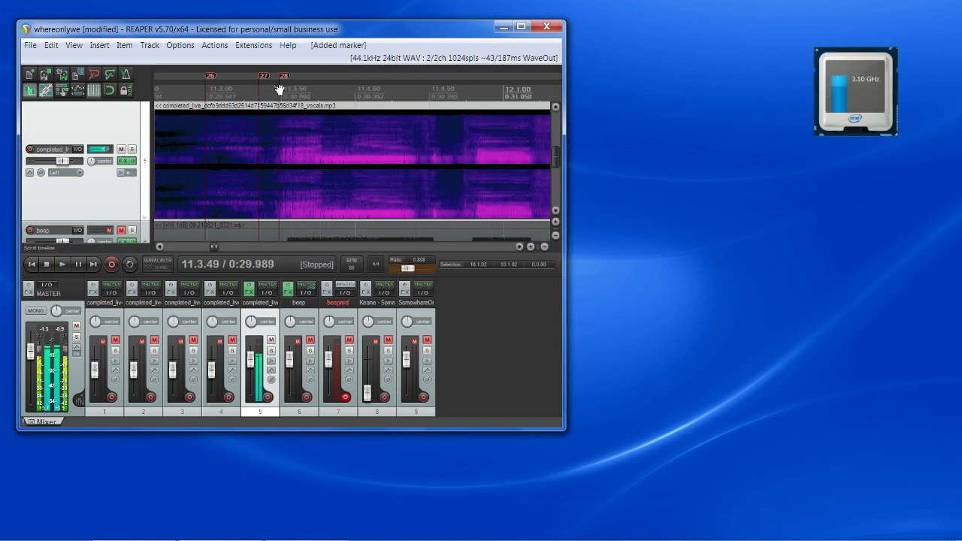
key("space")
key("space")
key("space")
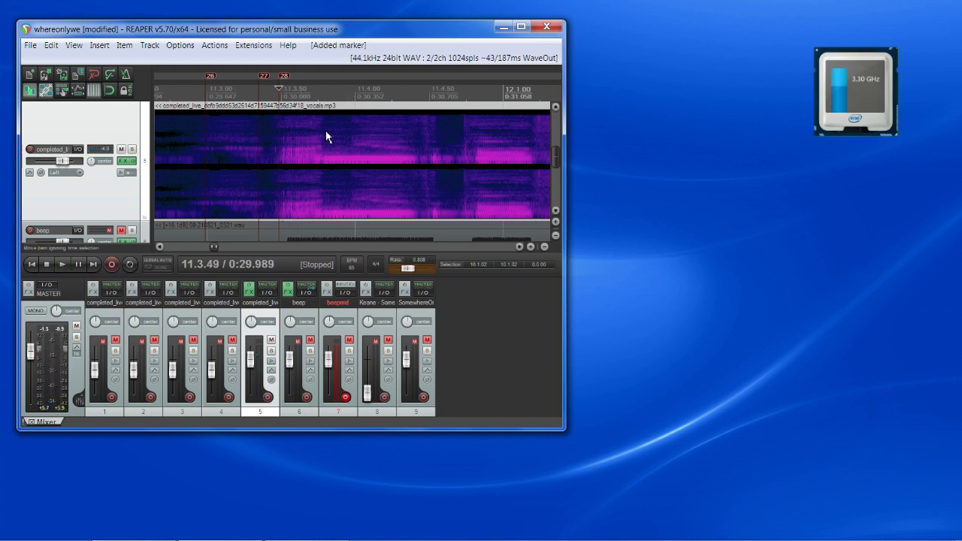
key("space")
key("space")
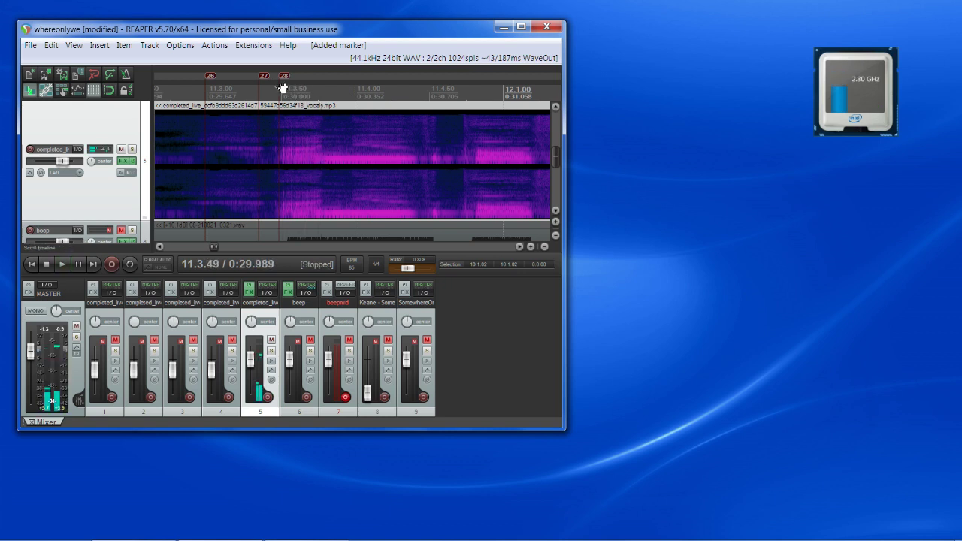
Place the edit cursor beyond the twenty-eighth marker, audition the vocal and add an unnamed marker at 11.3.69
left_click(281, 90)
left_click(309, 90)
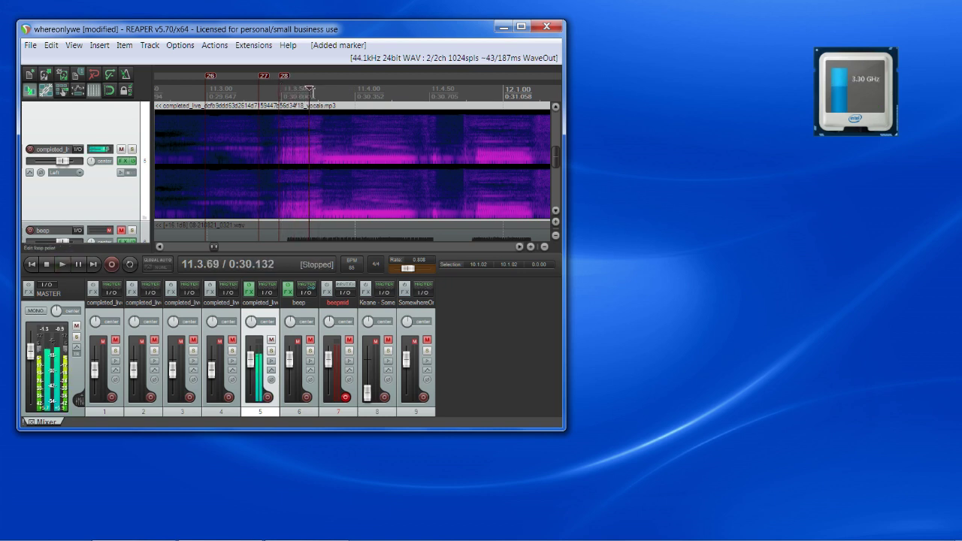
key("space")
key("space")
key("space")
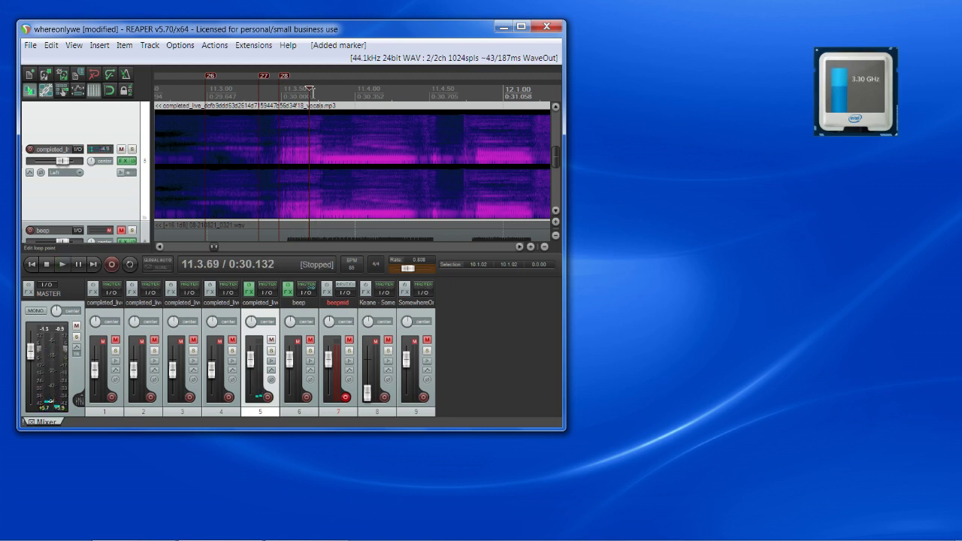
key("shift+m")
left_click(509, 299)
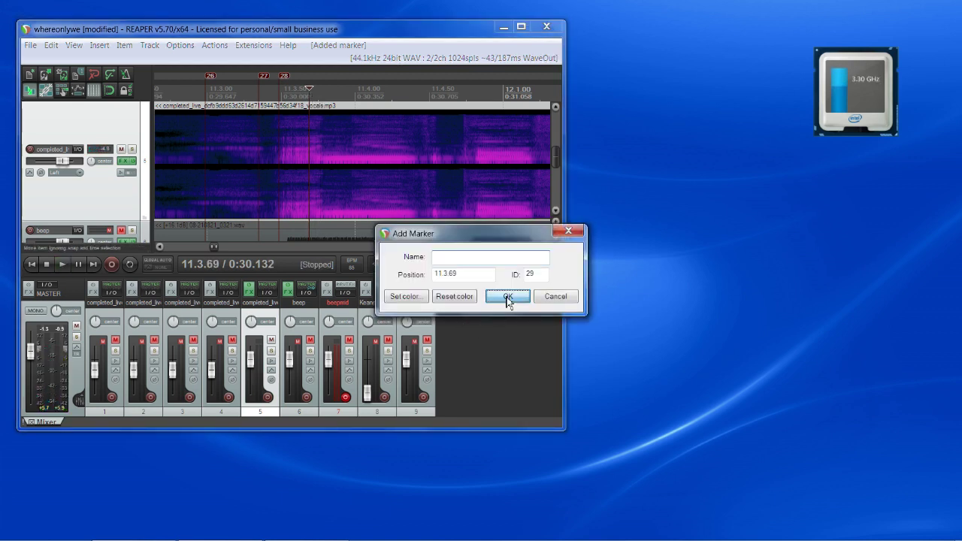
Scrub the vocal beyond the twenty-ninth marker and add unnamed markers at 11.3.79 and 11.3.98
left_click_drag(315, 91, 325, 90)
key("shift+m")
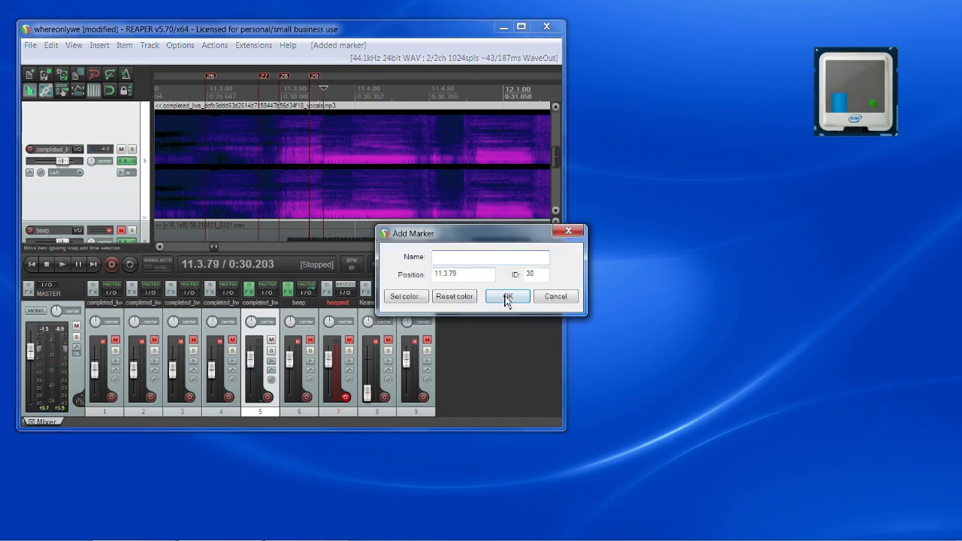
left_click(509, 298)
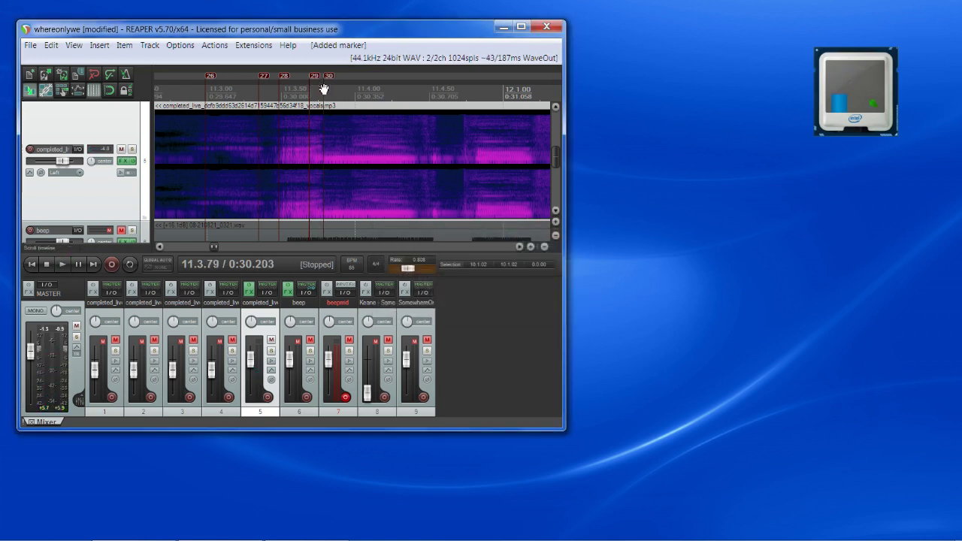
left_click_drag(324, 90, 353, 92)
key("shift+m")
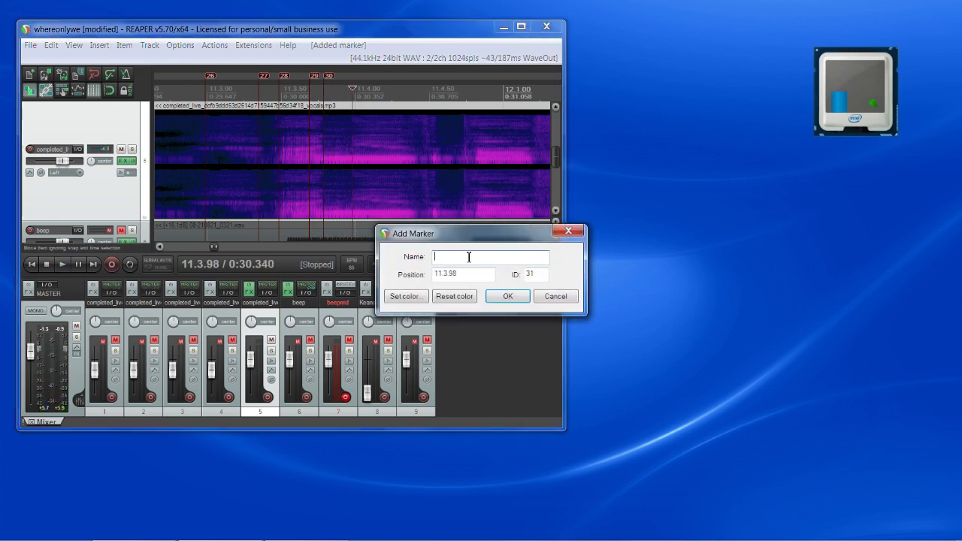
left_click(508, 300)
Play the vocal from the thirty-first marker, scrub forward and add an unnamed marker at 11.4.39
key("space")
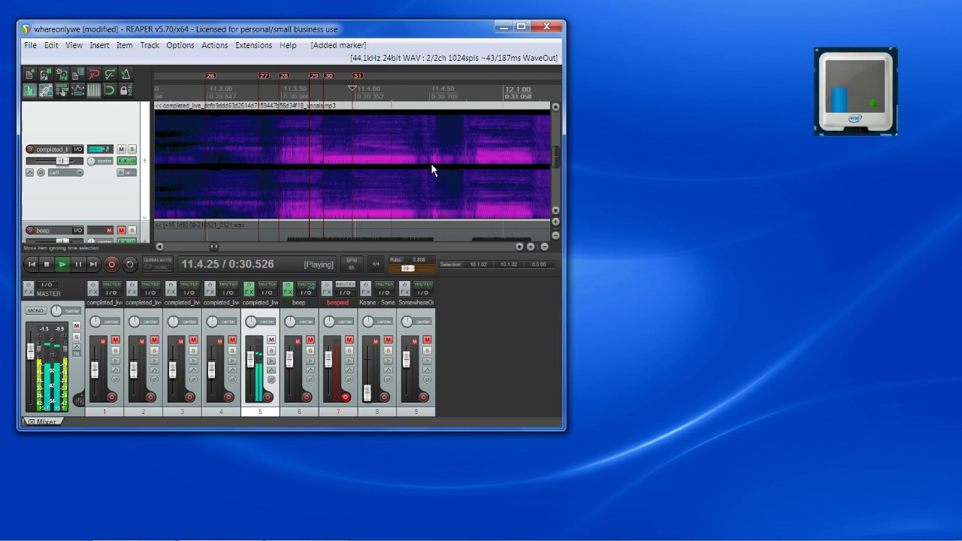
key("space")
left_click_drag(352, 92, 415, 106)
key("space")
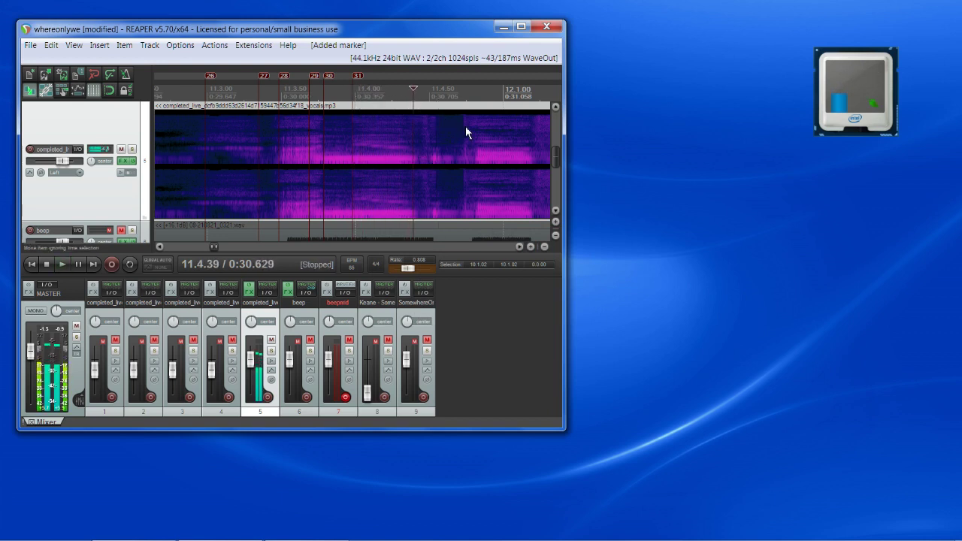
key("shift+m")
left_click(509, 294)
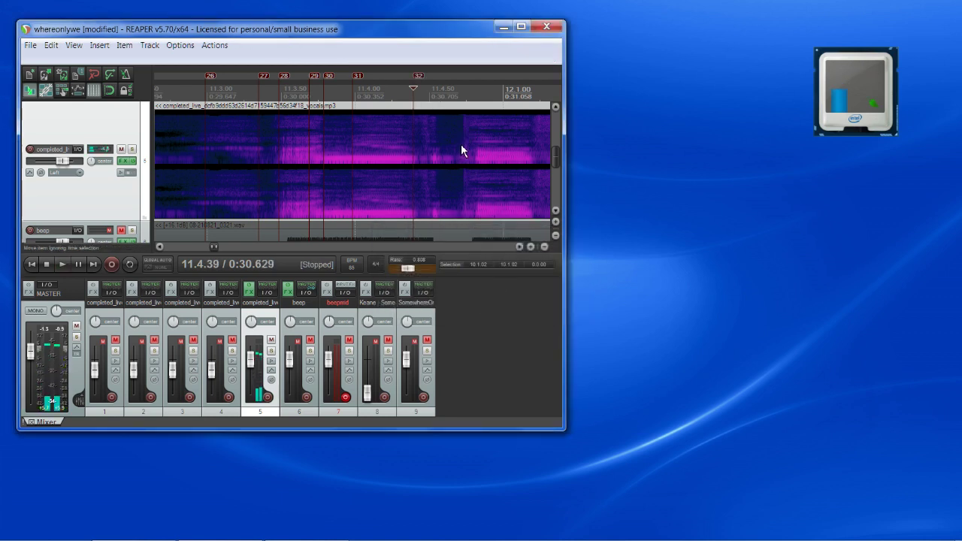
Audition the vocal around the thirty-second marker and add an unnamed marker at 11.4.46
key("space")
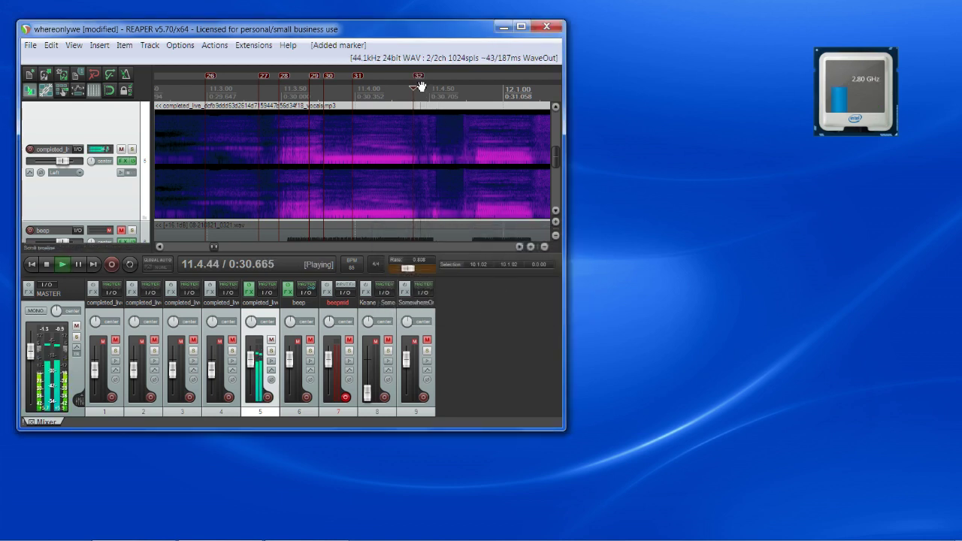
key("space")
left_click(391, 94)
key("space")
key("space")
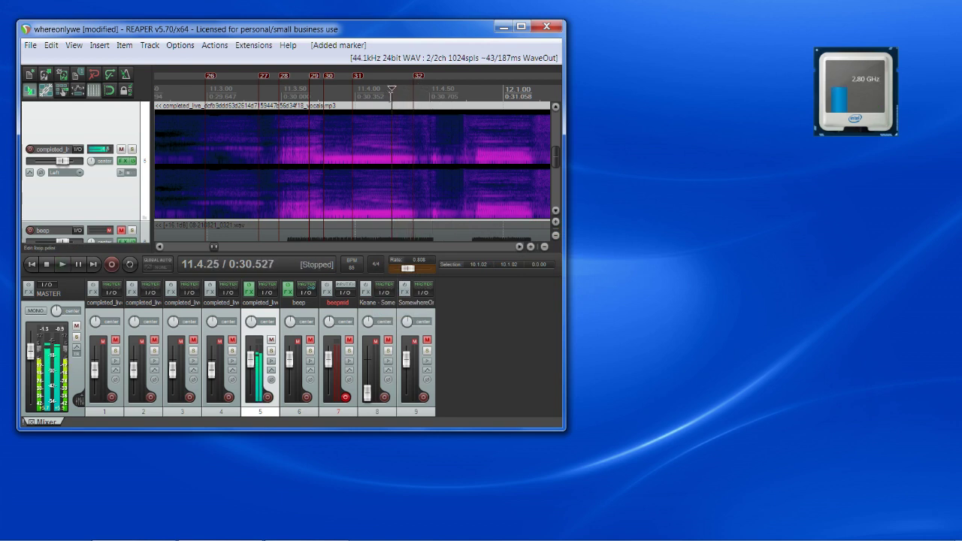
key("space")
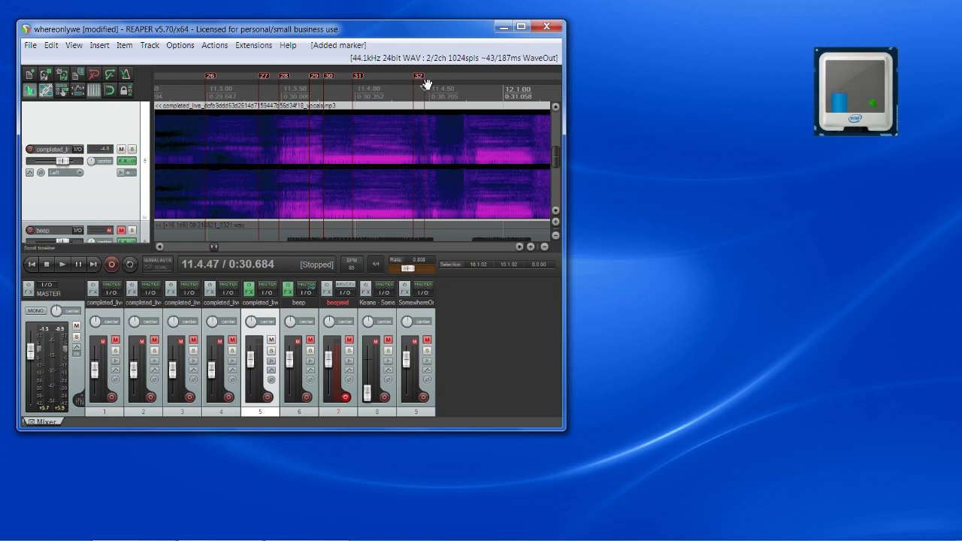
left_click(424, 91)
key("space")
key("space")
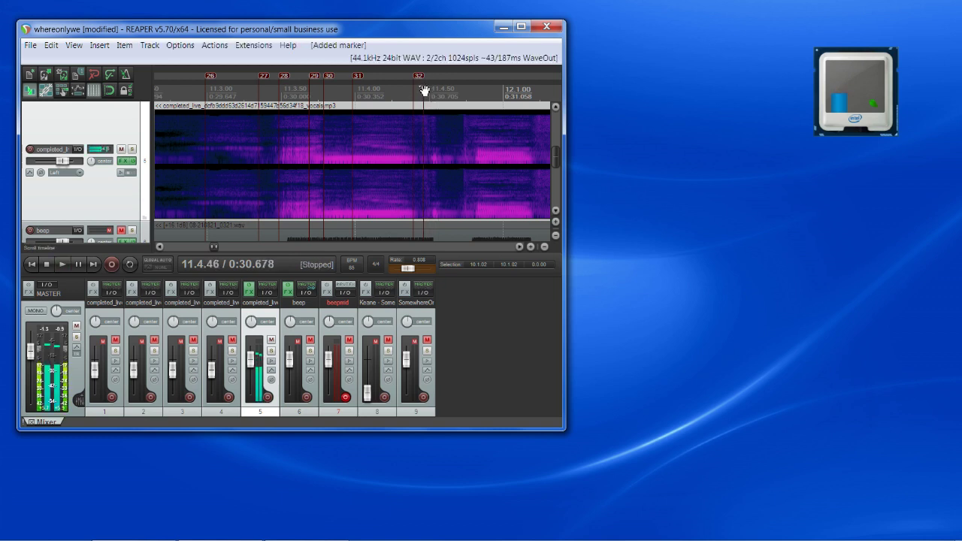
key("shift+m")
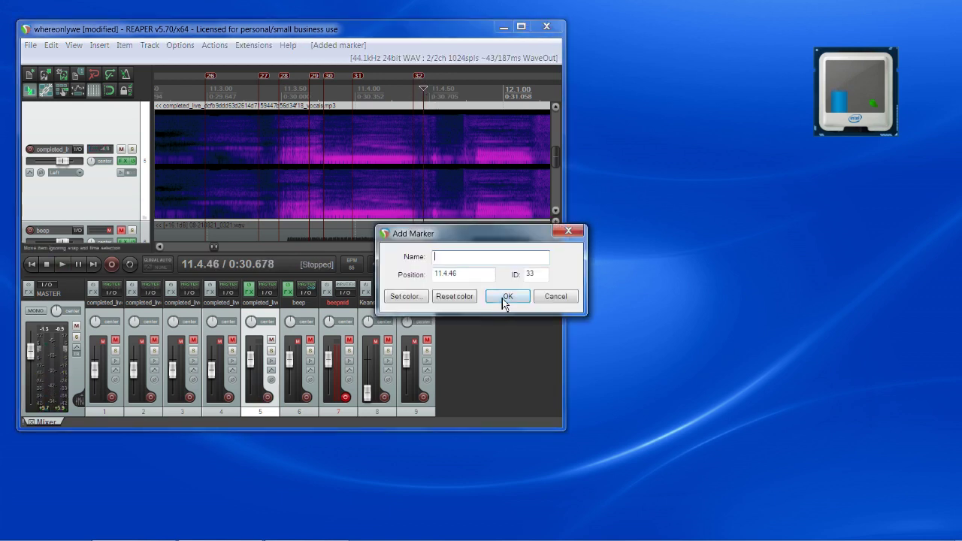
left_click(506, 296)
Scrub the vocal beyond the thirty-third marker and add unnamed markers at 11.4.59 and 11.4.82
left_click(436, 90)
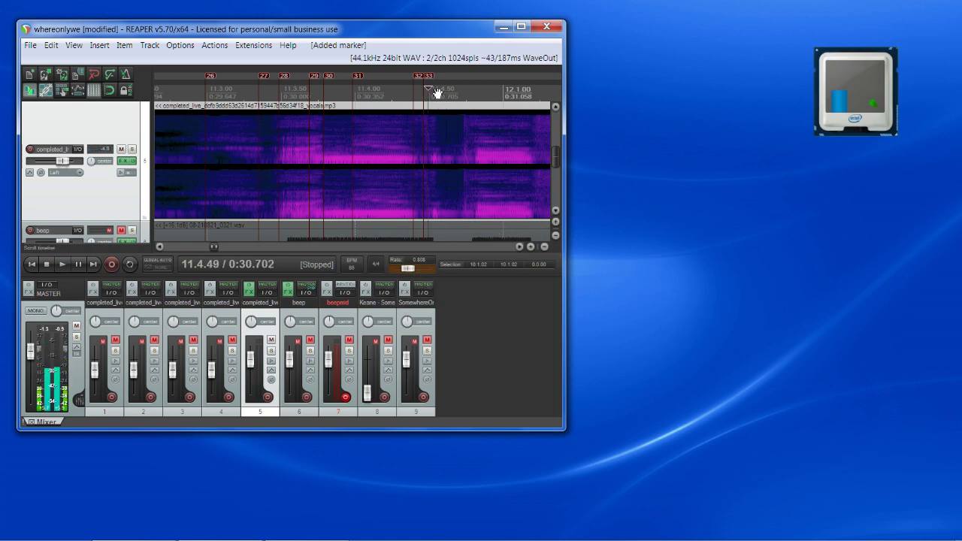
left_click(442, 90)
key("shift+m")
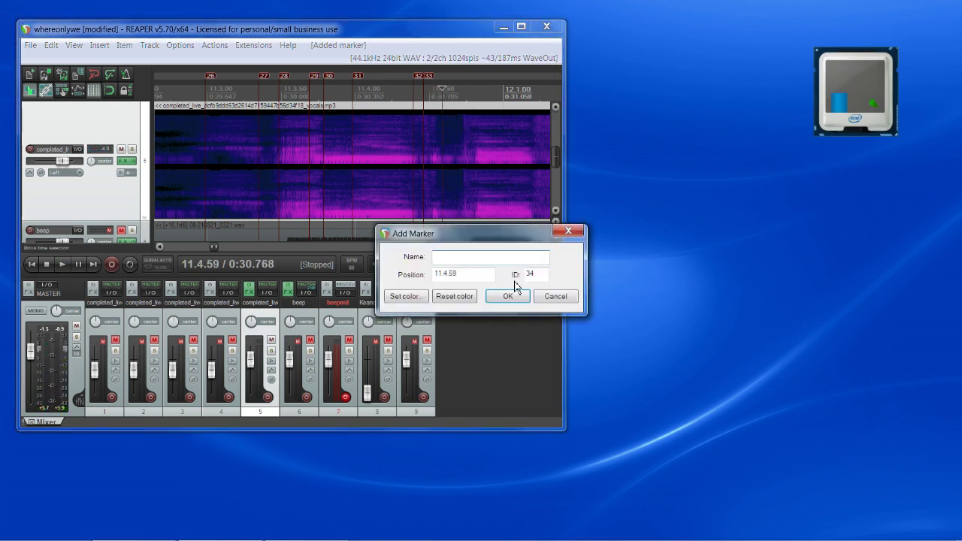
left_click(508, 296)
left_click_drag(446, 89, 479, 105)
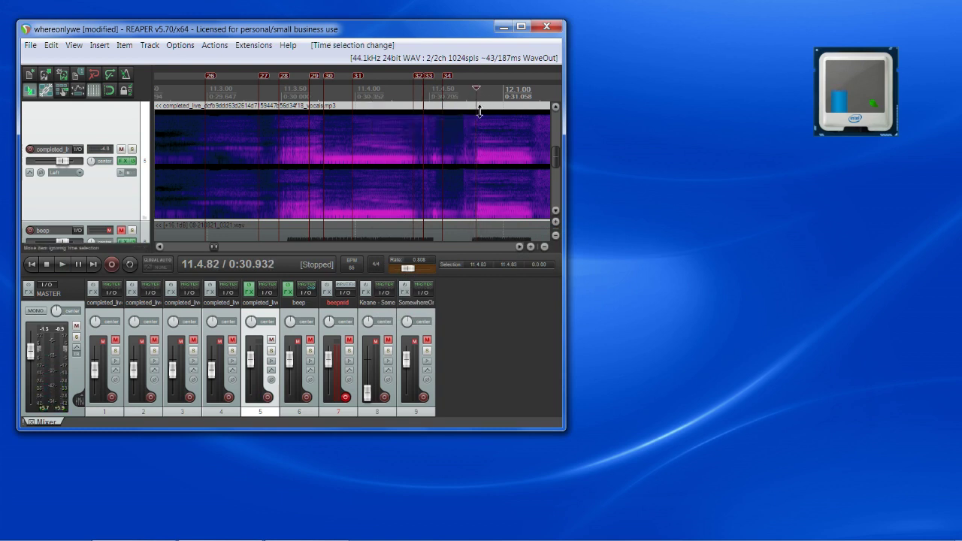
key("shift+m")
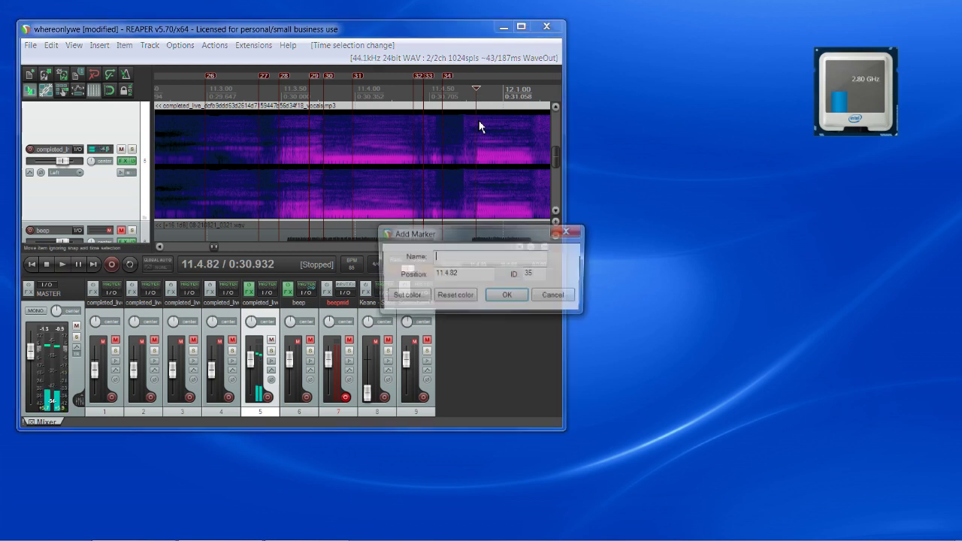
left_click(507, 295)
Play the vocal from the thirty-fifth marker and add an unnamed marker at 12.1.19, where the bright spectrogram band ends
left_click(519, 246)
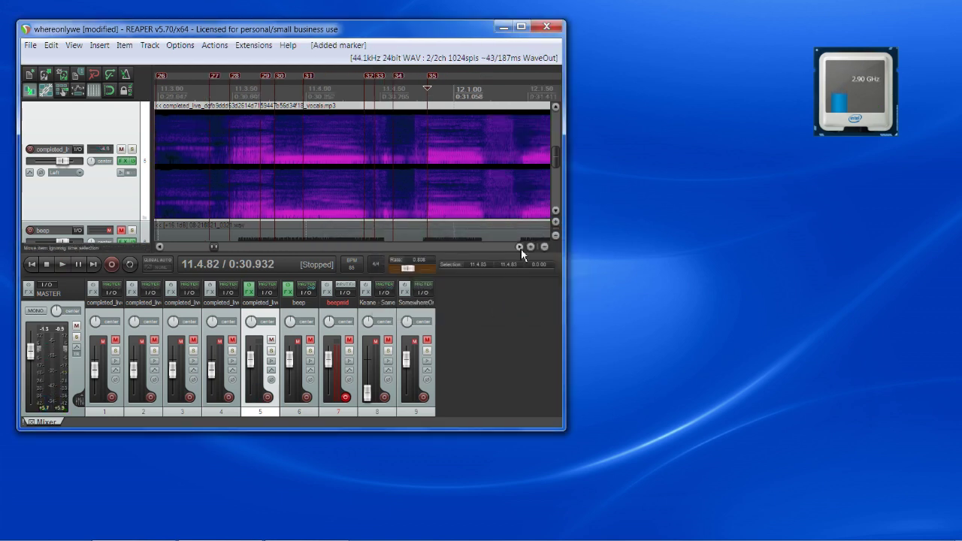
left_click(519, 246)
left_click(519, 247)
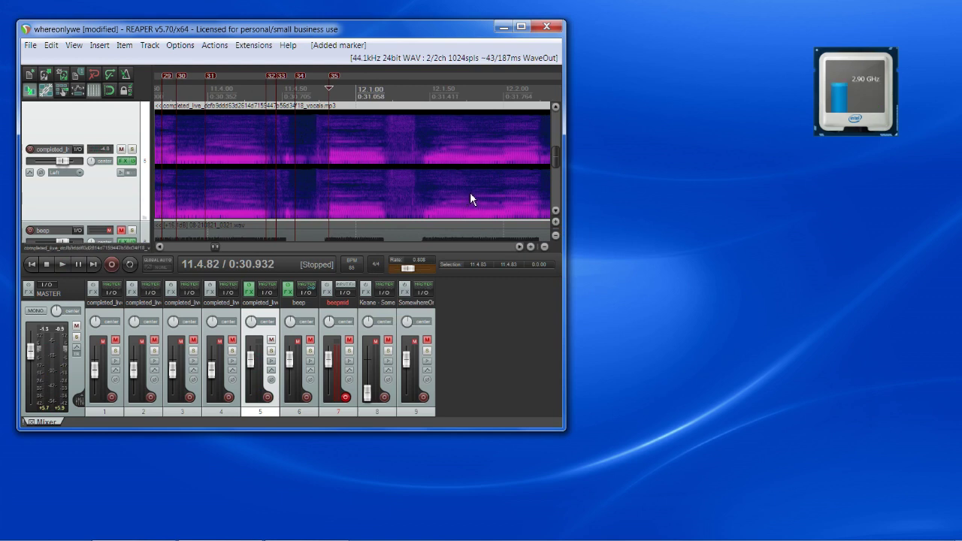
key("space")
key("space")
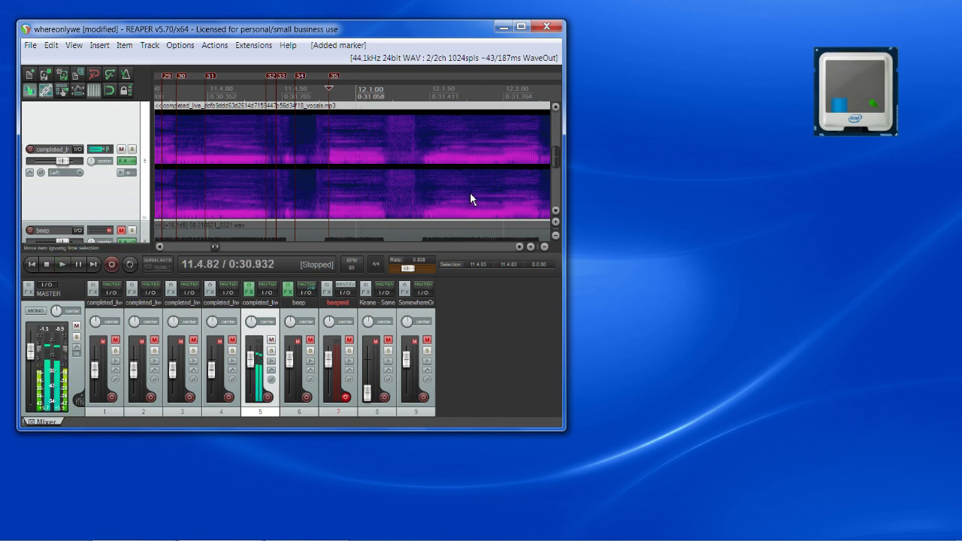
left_click(384, 97)
key("shift+m")
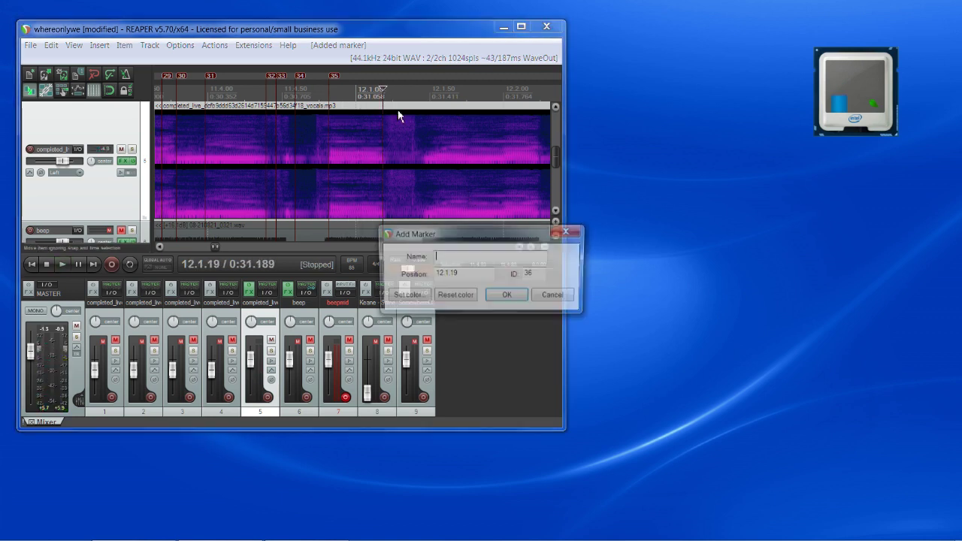
left_click(499, 298)
Scrub the vocal beyond the thirty-sixth marker and add an unnamed marker at 12.1.43
left_click(387, 89)
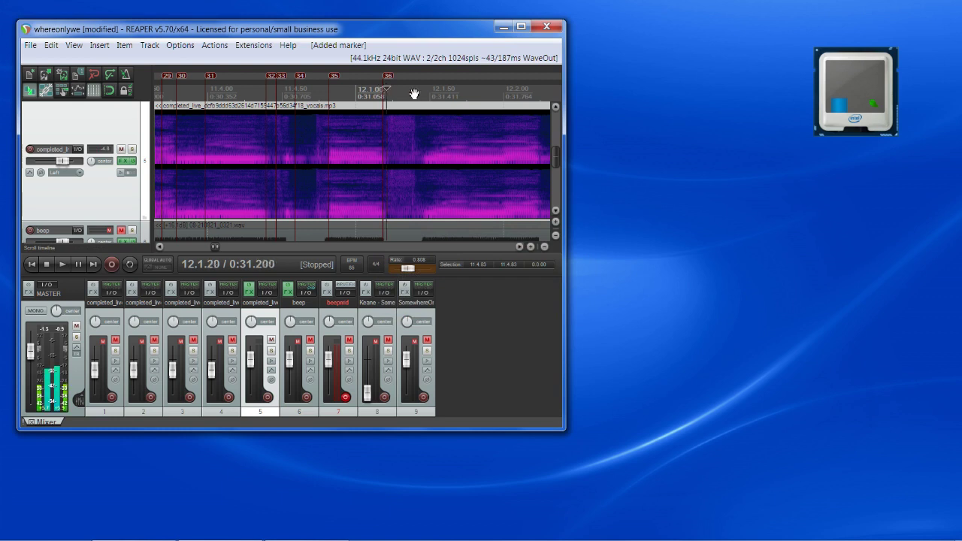
key("space")
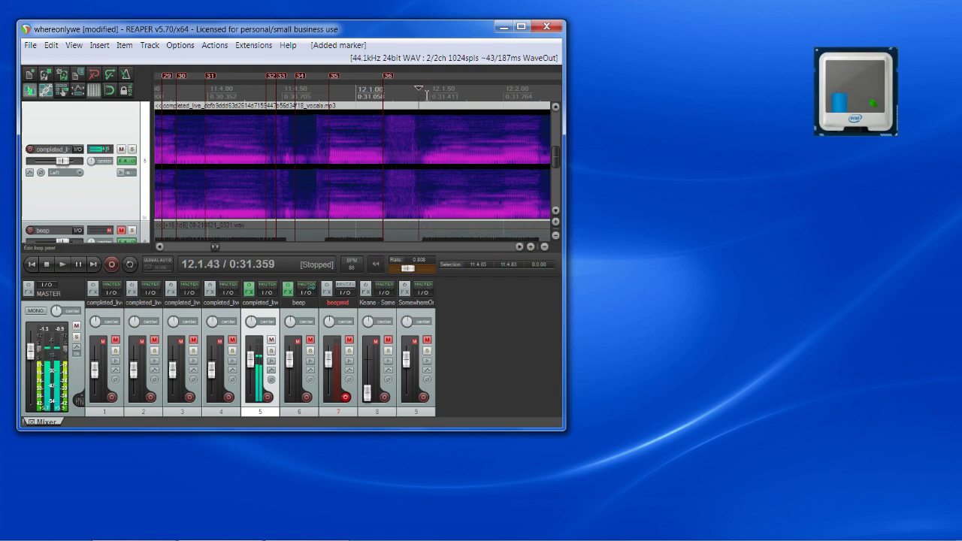
key("shift+m")
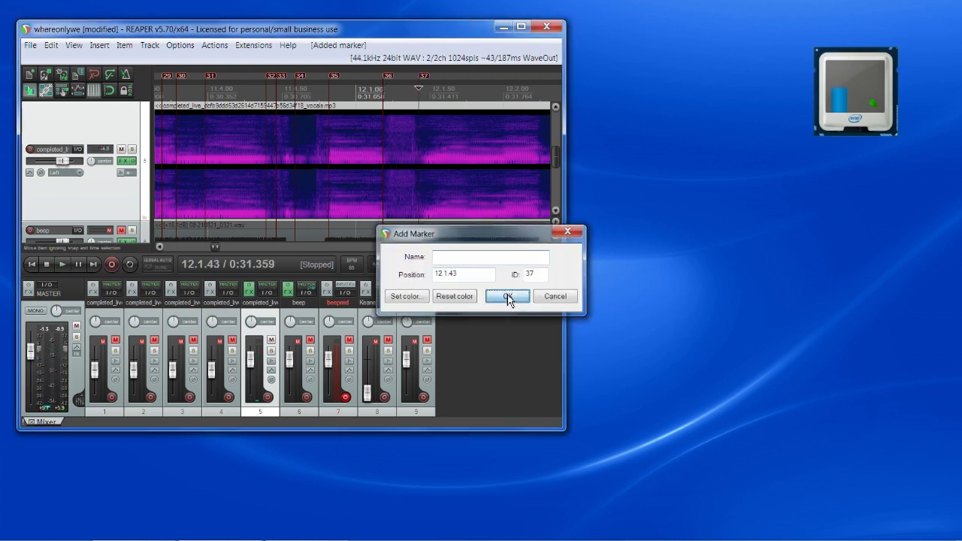
left_click(507, 296)
Play the vocal from the thirty-seventh marker, move the edit cursor forward and add an unnamed marker at about 12.1.59
key("space")
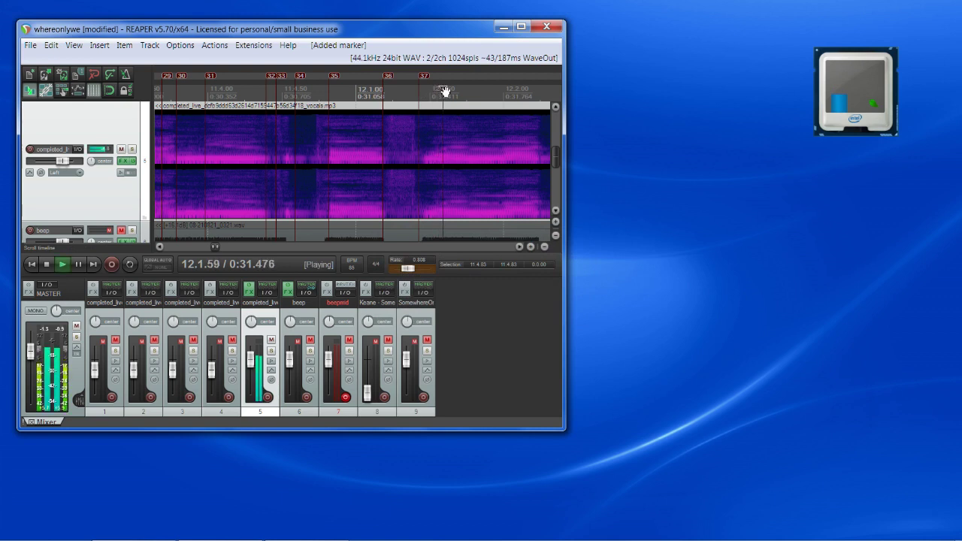
left_click(444, 91)
key("space")
key("shift+m")
left_click(498, 300)
Audition the vocal repeatedly beyond the thirty-eighth marker and add an unnamed marker at 12.1.74
key("space")
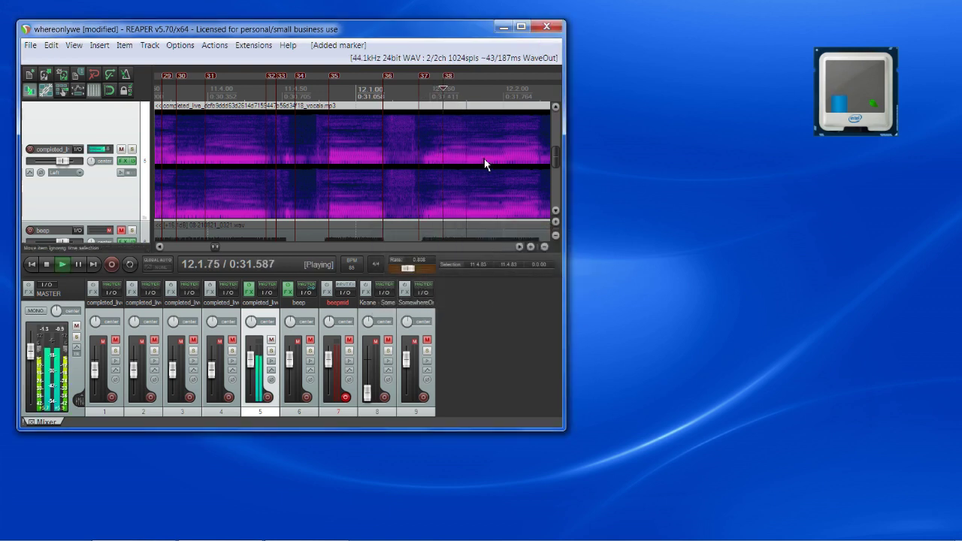
key("space")
left_click_drag(445, 85, 448, 89)
key("space")
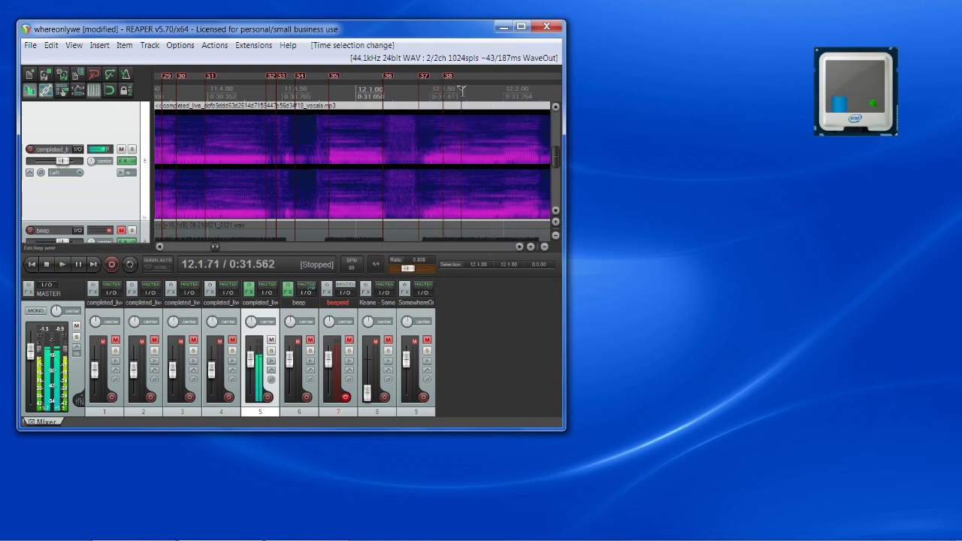
left_click(457, 92)
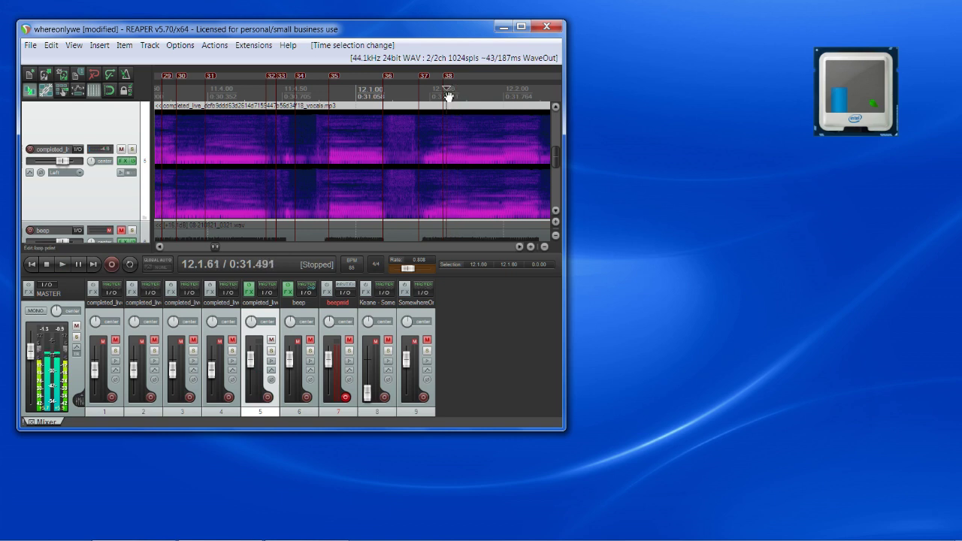
key("space")
key("space")
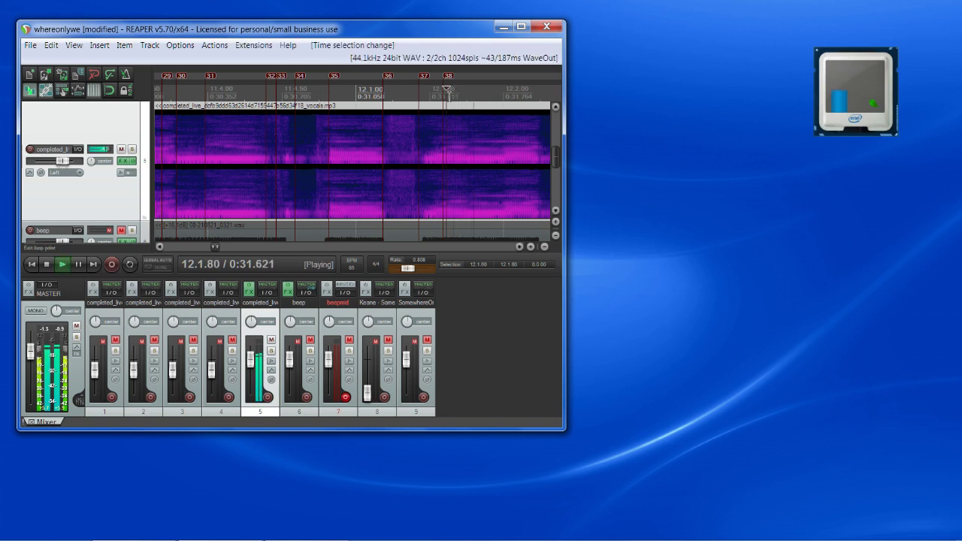
left_click(467, 90)
key("space")
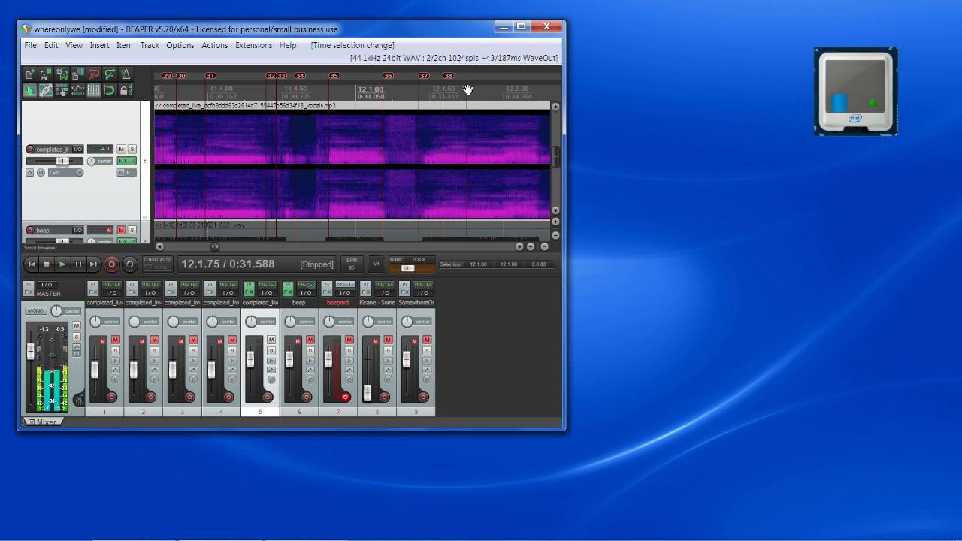
key("shift+m")
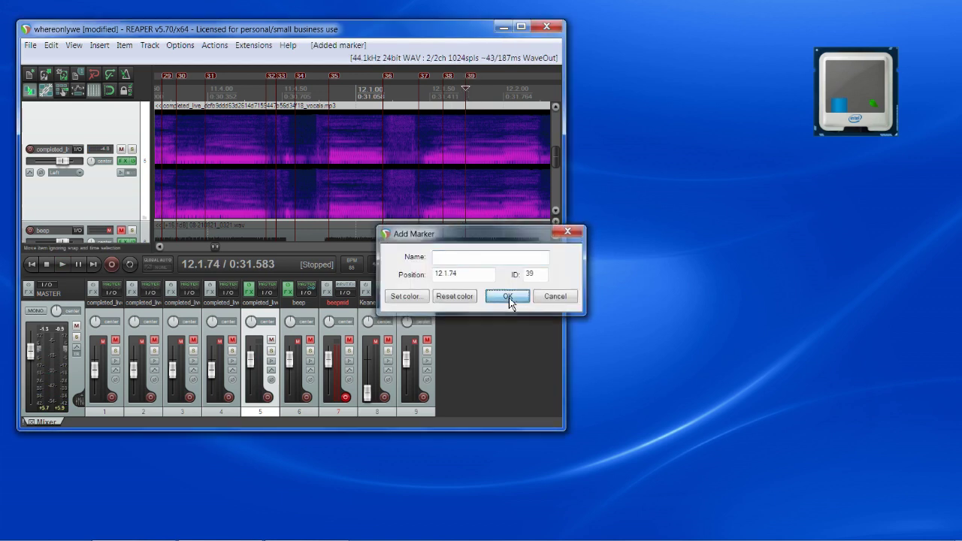
left_click(508, 297)
Audition the vocal around the thirty-ninth marker, scrub forward and add an unnamed marker at 12.2.01
key("space")
left_click(465, 97)
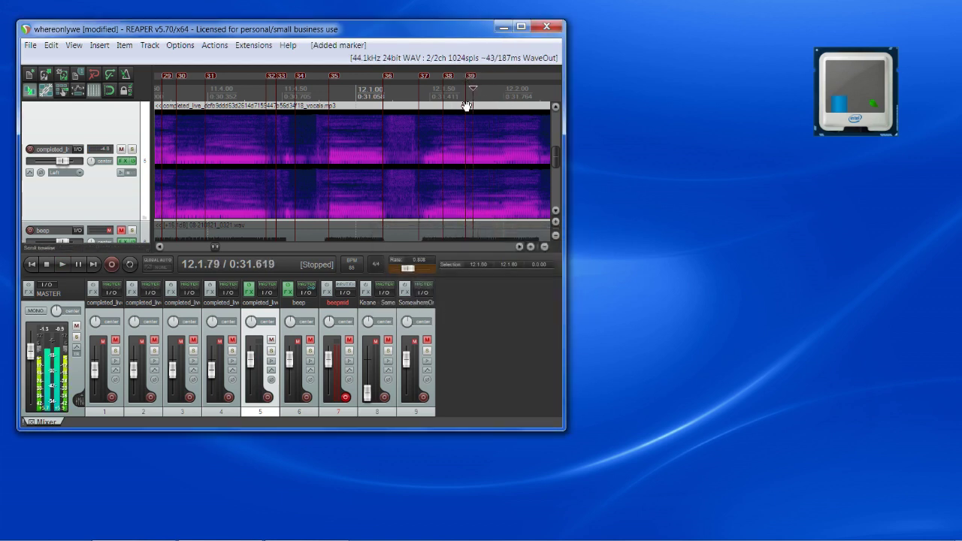
left_click(465, 98)
key("space")
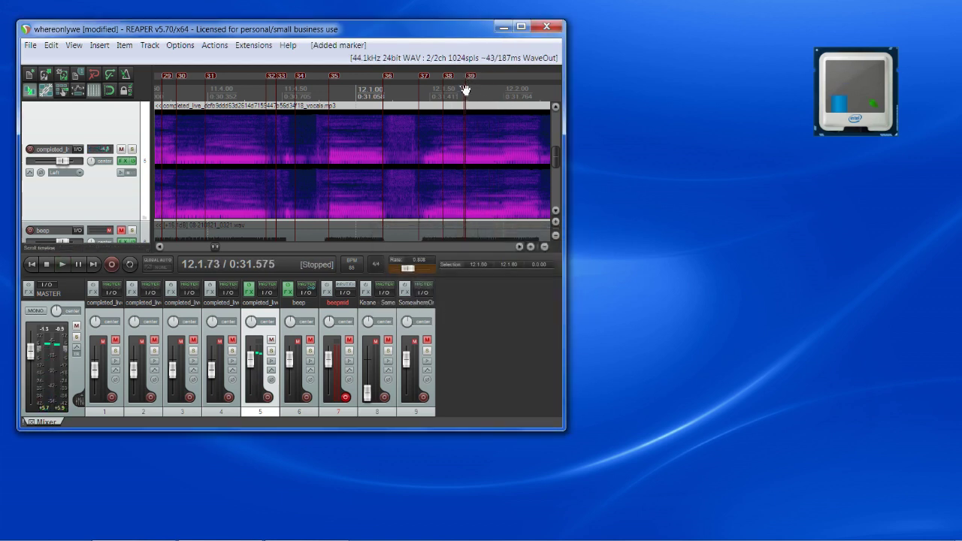
left_click_drag(464, 90, 504, 92)
key("shift+m")
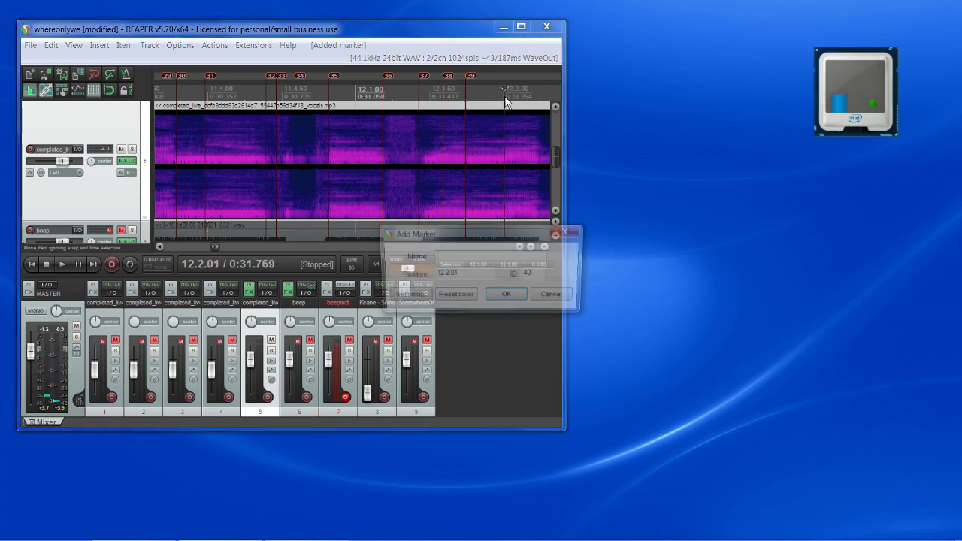
left_click(507, 297)
Audition the vocal beyond the fortieth marker and add an unnamed marker at 12.2.15
left_click(519, 247)
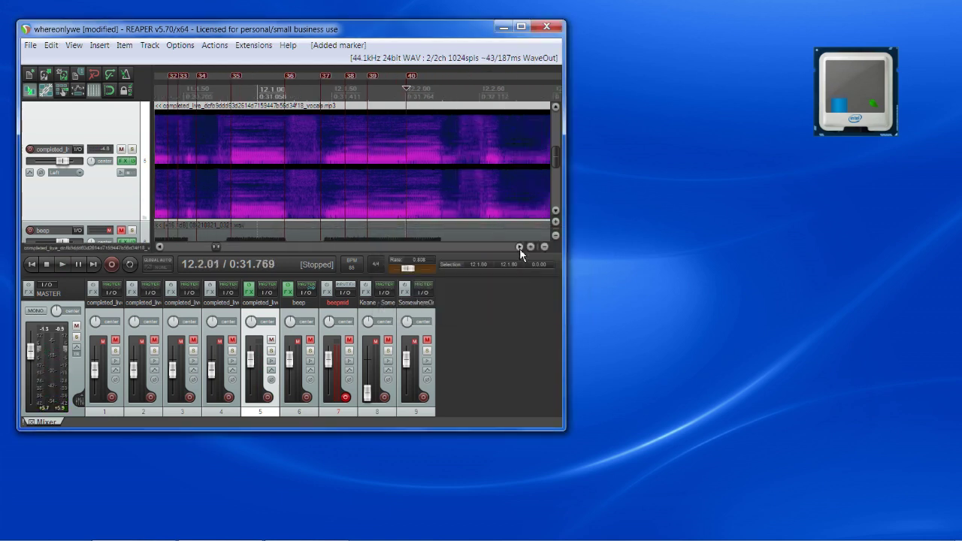
key("space")
key("space")
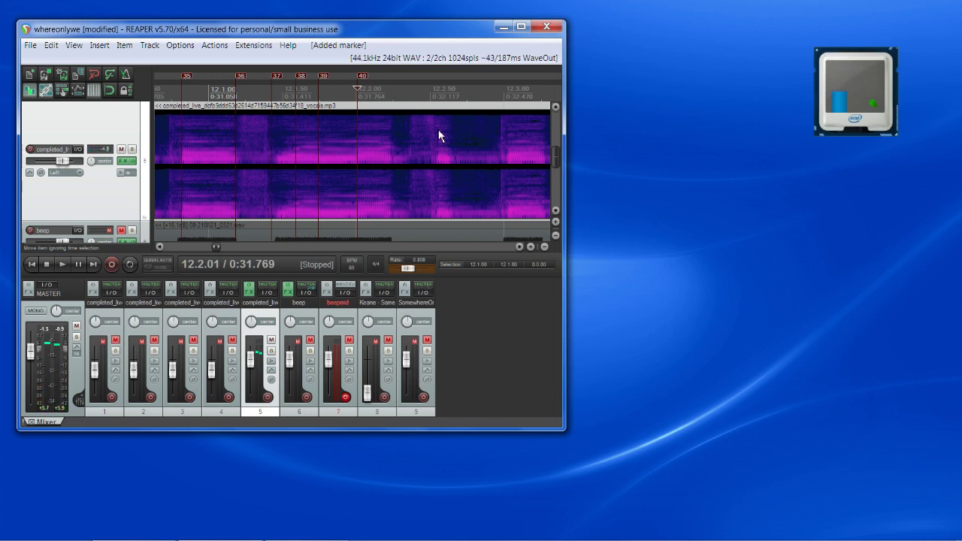
left_click_drag(381, 86, 384, 87)
left_click(379, 87)
key("space")
key("space")
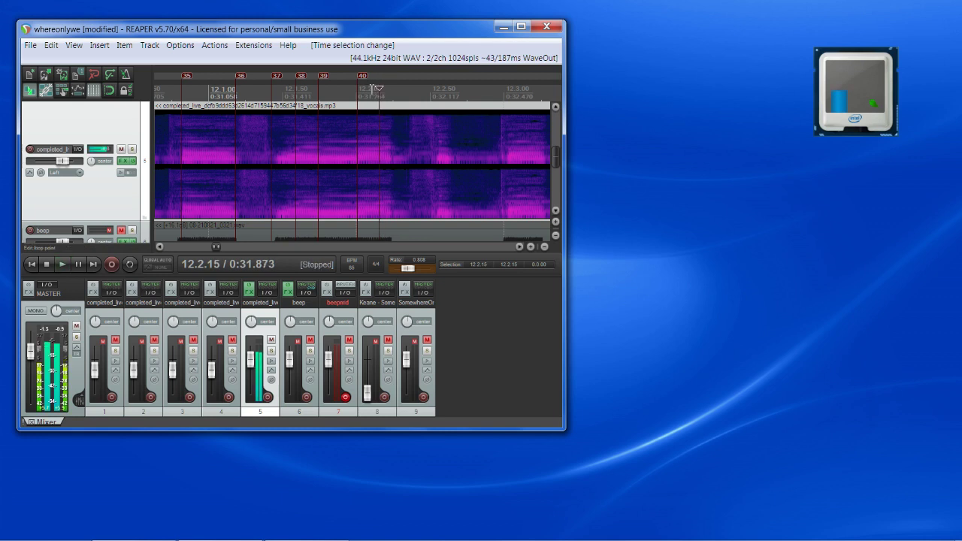
key("space")
key("space")
key("shift+m")
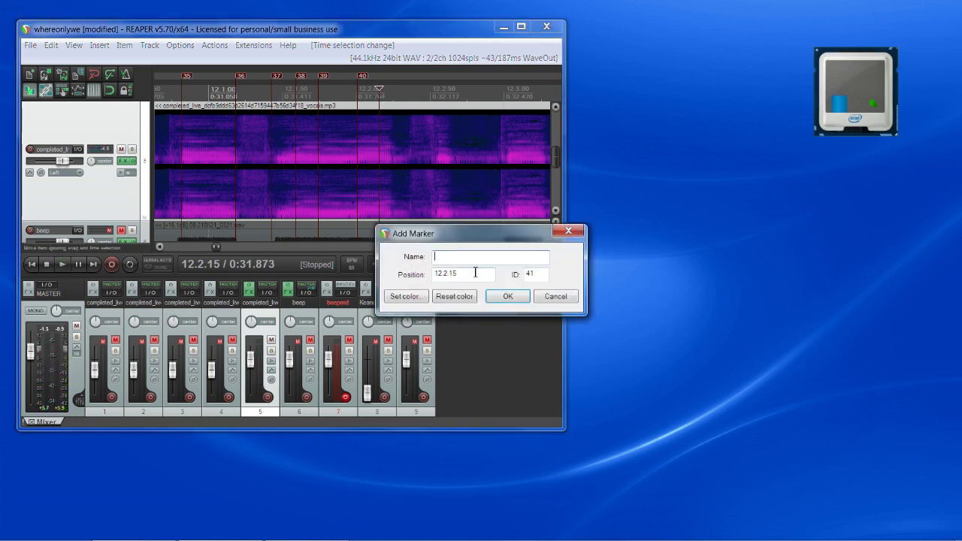
left_click(507, 300)
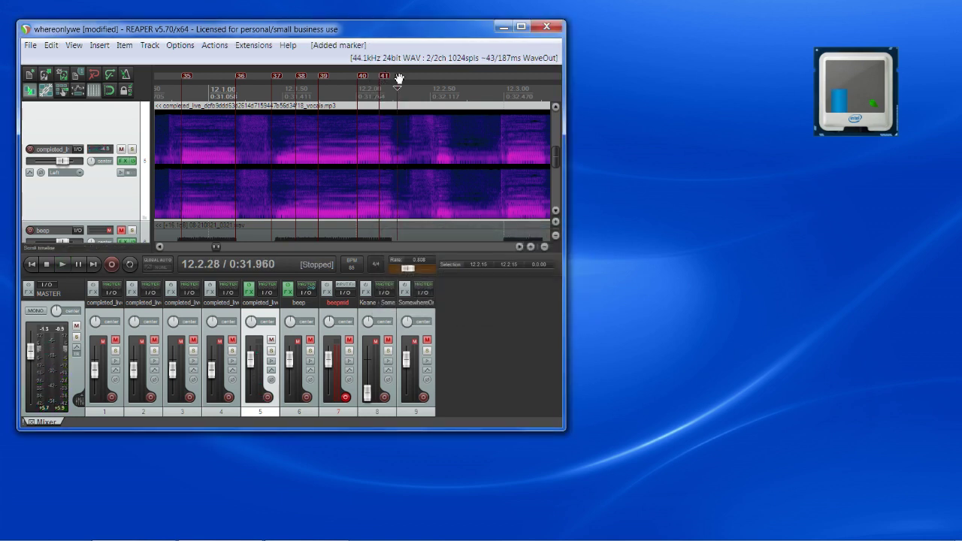
Scrub the vocal just beyond the forty-first marker and add an unnamed marker at 12.2.25
left_click_drag(403, 86, 401, 86)
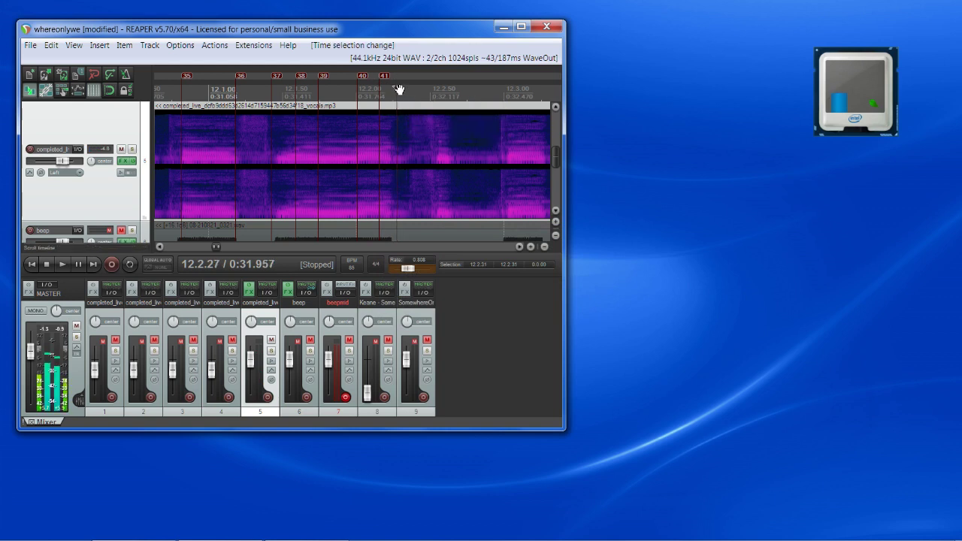
left_click(392, 90)
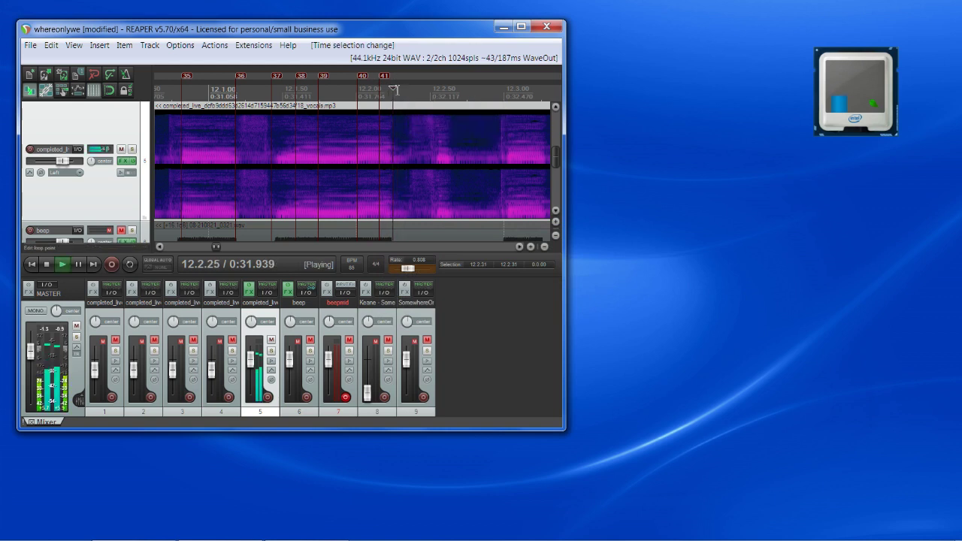
key("shift+m")
left_click(508, 298)
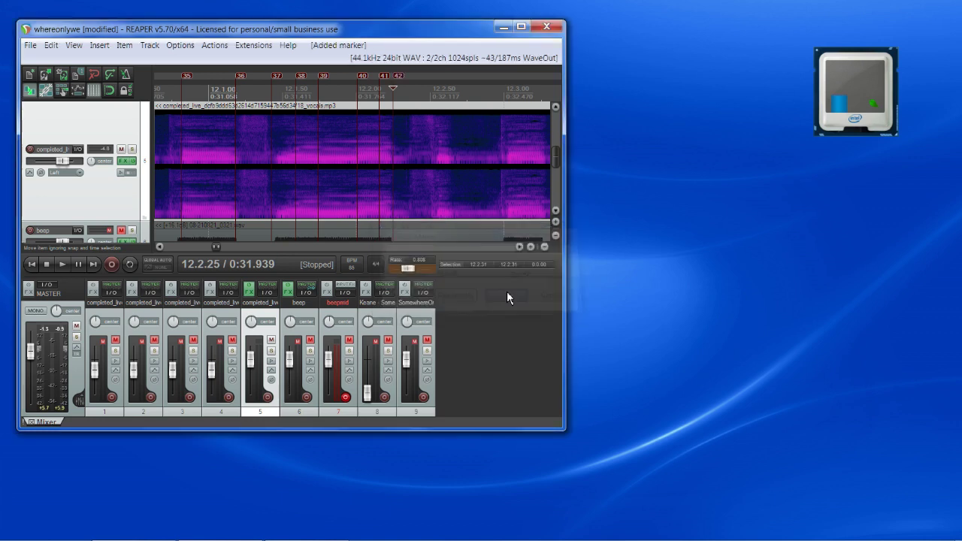
Audition the vocal repeatedly beyond the forty-second marker and add an unnamed marker at 12.2.37
key("space")
key("space")
key("space")
key("space")
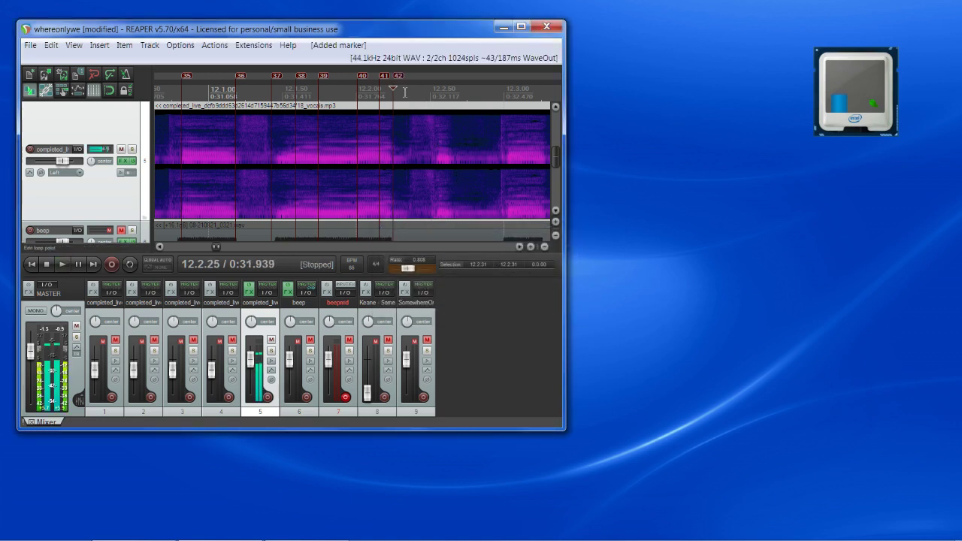
left_click(407, 90)
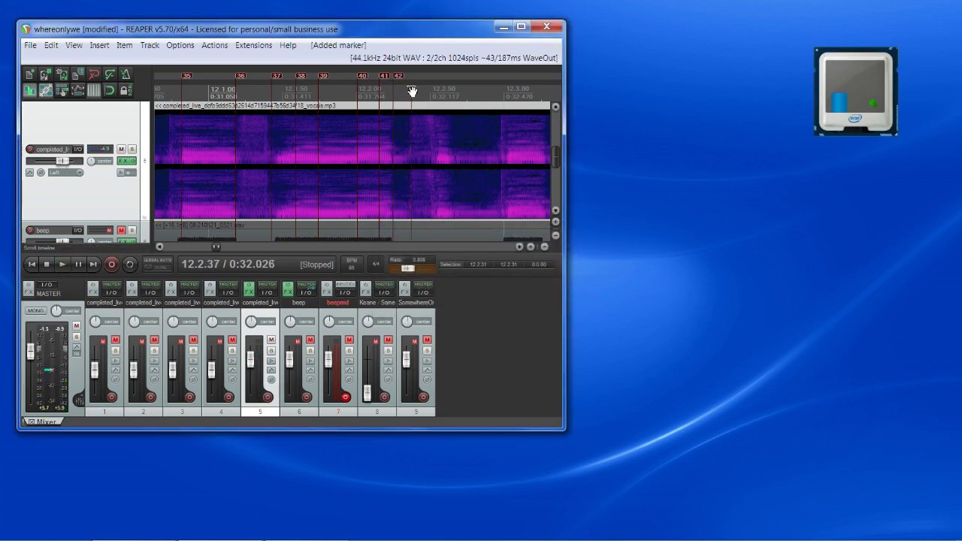
key("shift+m")
left_click(509, 298)
Audition the vocal beyond the forty-third marker and add an unnamed marker at 12.2.52
key("space")
key("space")
key("space")
key("space")
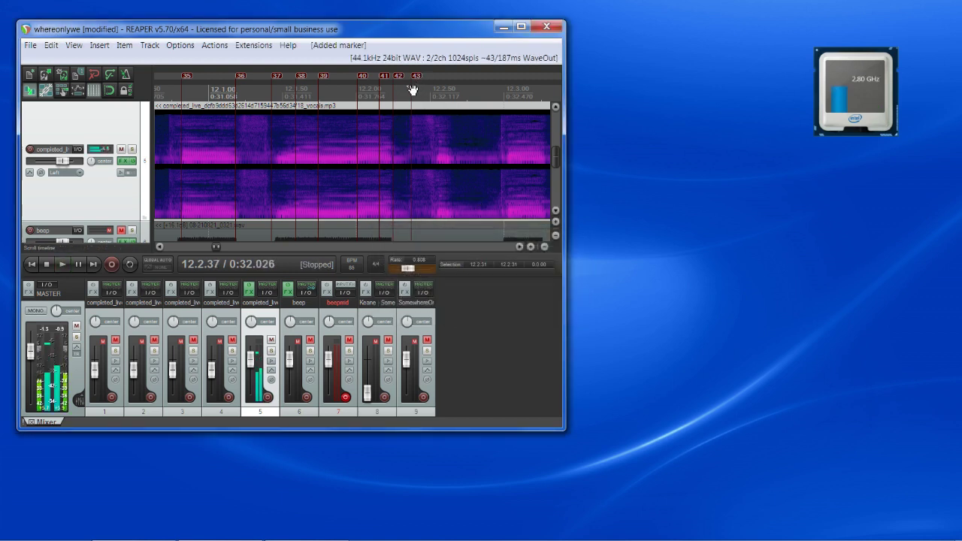
left_click(433, 90)
key("shift+m")
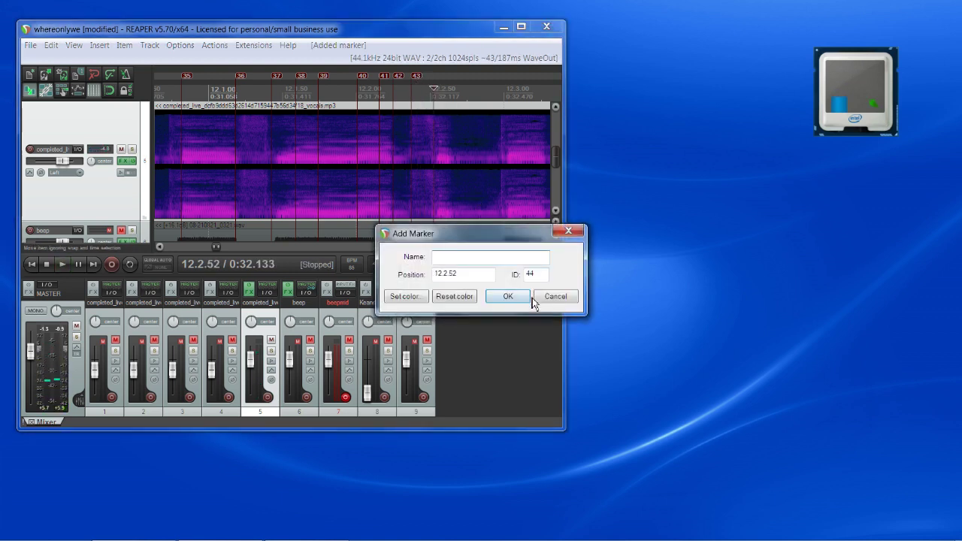
left_click(531, 298)
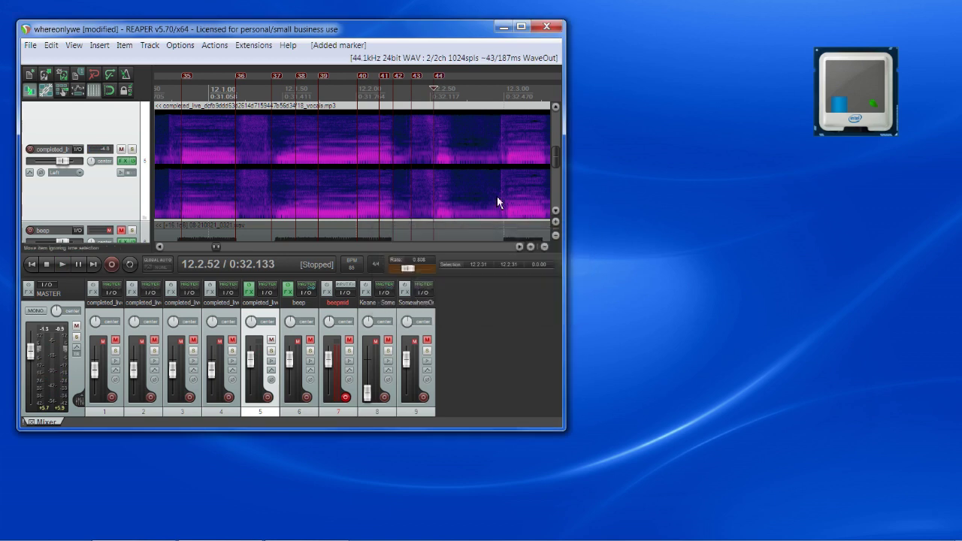
Move the edit cursor just beyond the forty-fourth marker and add an unnamed marker at 12.2.65
left_click(451, 90)
key("shift+m")
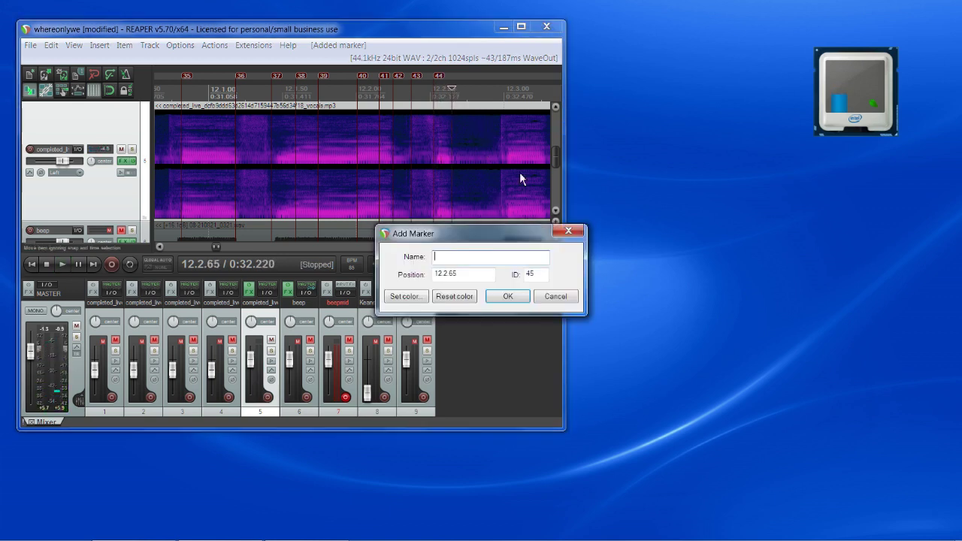
left_click(511, 298)
Audition the vocal from the forty-fifth marker to the next bright spectral band and add an unnamed marker at 12.3.03
key("space")
key("space")
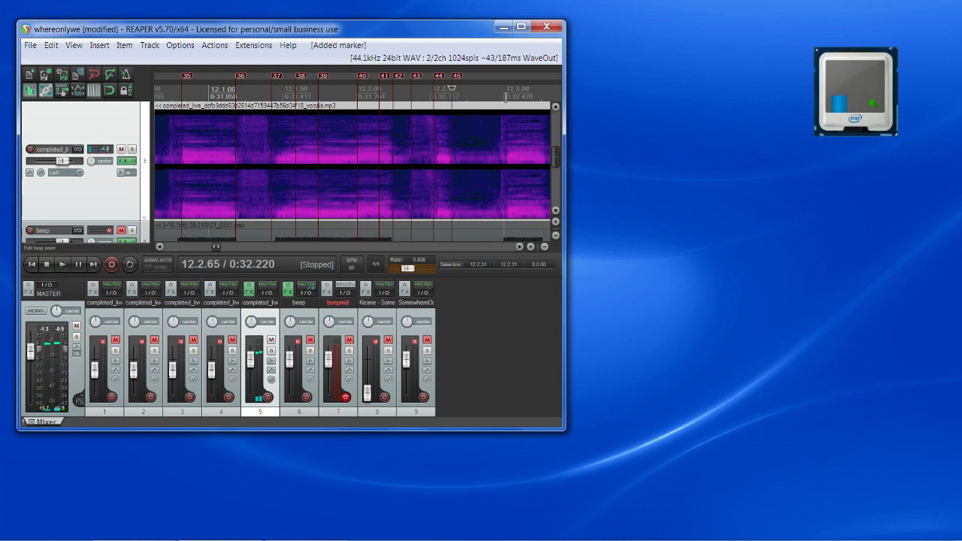
left_click(504, 89)
key("space")
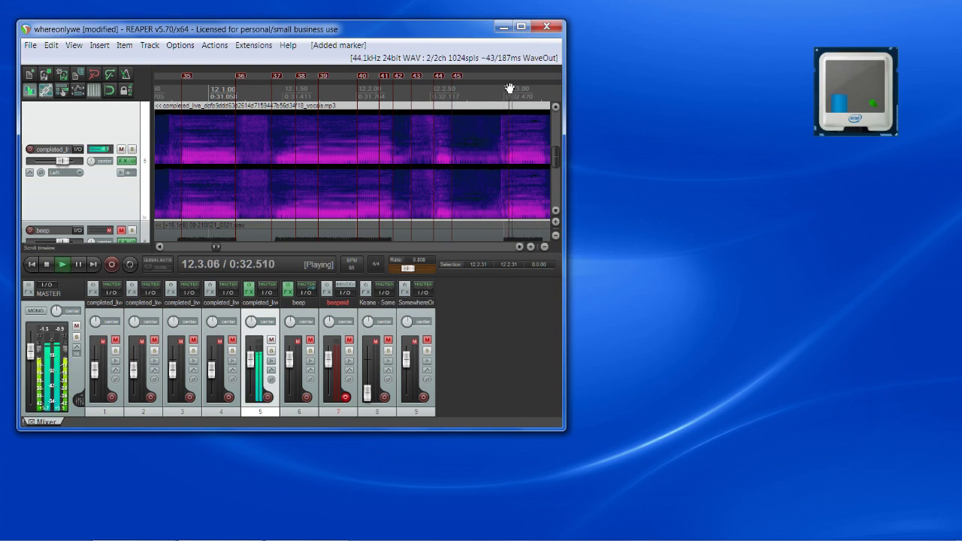
key("space")
key("shift+m")
left_click(506, 298)
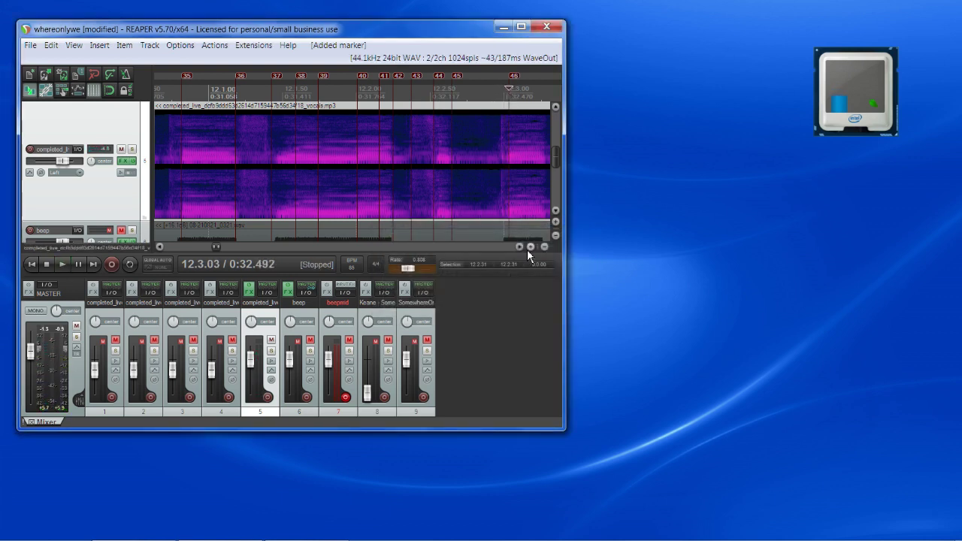
Audition and scrub the vocal beyond the forty-sixth marker and add an unnamed marker at 12.3.28
left_click(519, 247)
left_click(519, 247)
key("space")
key("space")
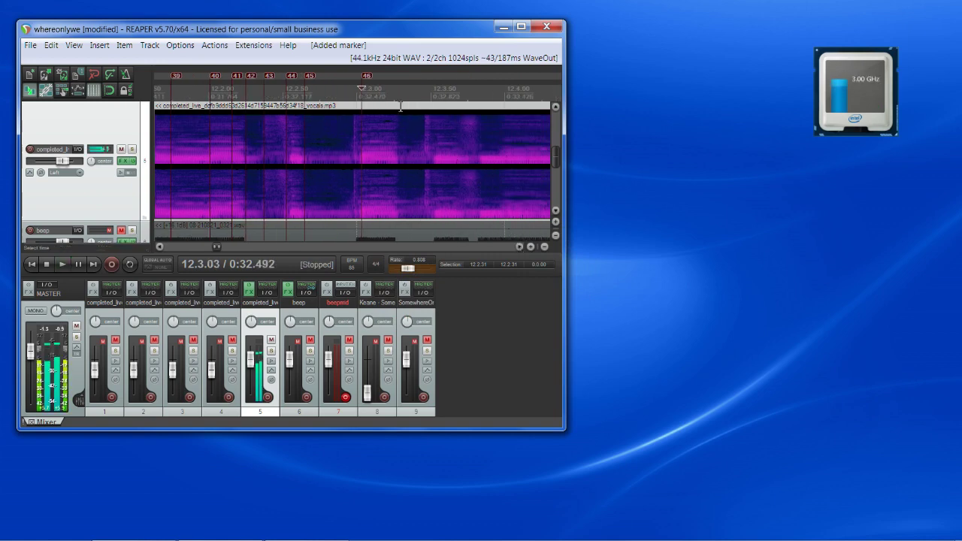
left_click(393, 90)
left_click(397, 89)
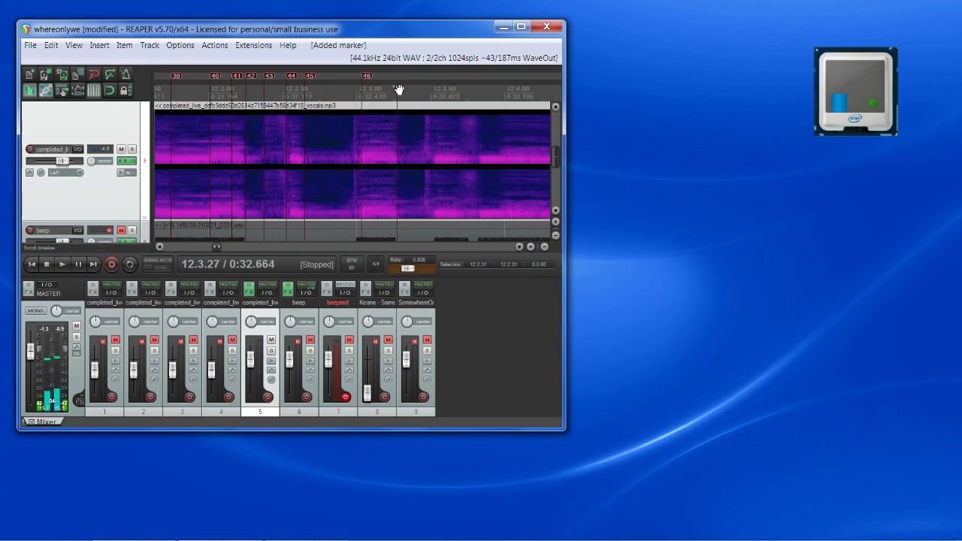
left_click(400, 89)
key("shift+m")
left_click(505, 303)
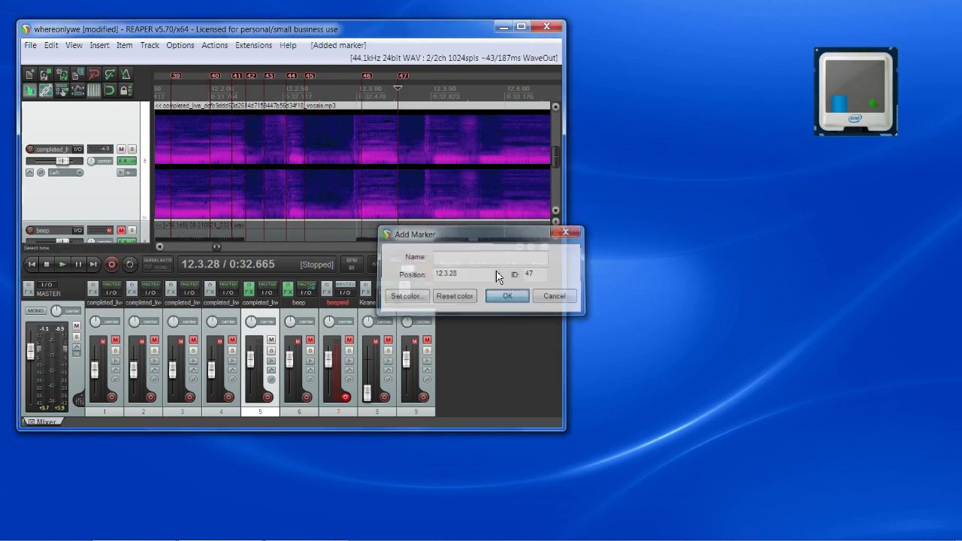
Scrub beyond the forty-seventh marker, audition the next sound's onset repeatedly and add an unnamed marker at 12.3.52
left_click(403, 89)
left_click(424, 89)
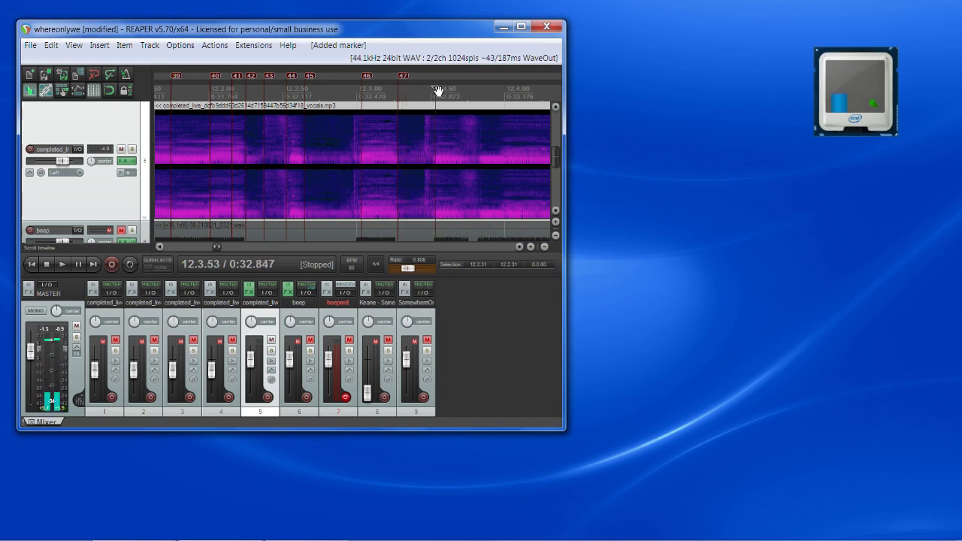
left_click(434, 91)
left_click(431, 90)
key("space")
key("space")
key("space")
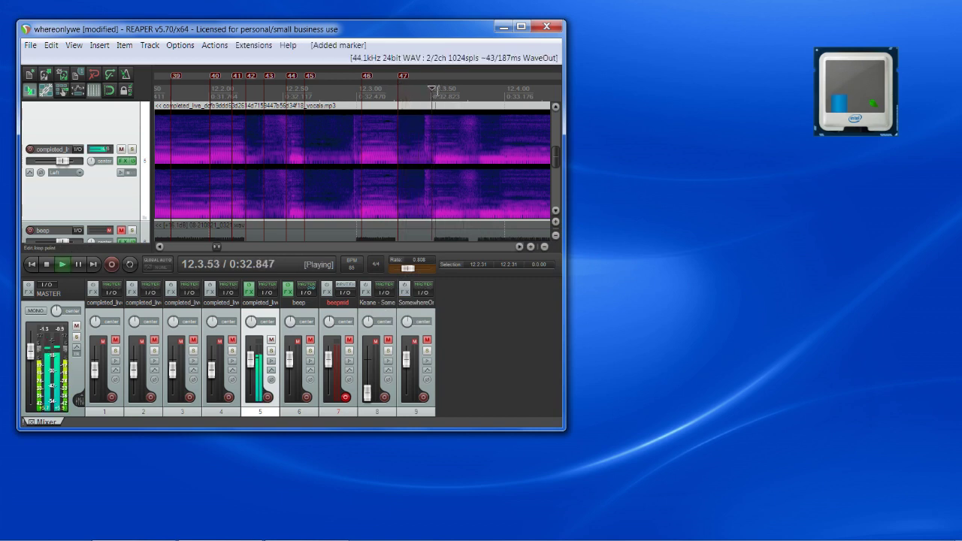
key("space")
left_click(434, 89)
left_click(436, 90)
key("space")
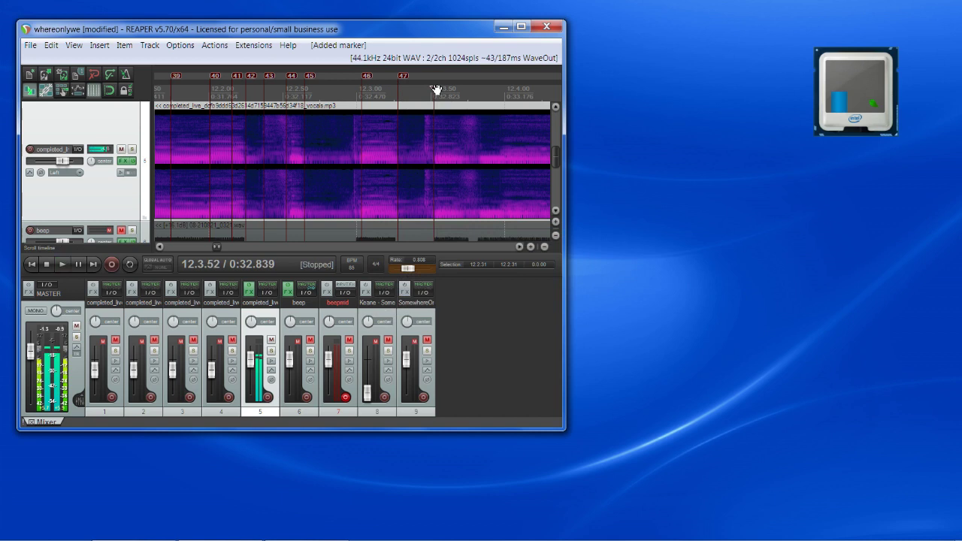
key("shift+m")
left_click(507, 296)
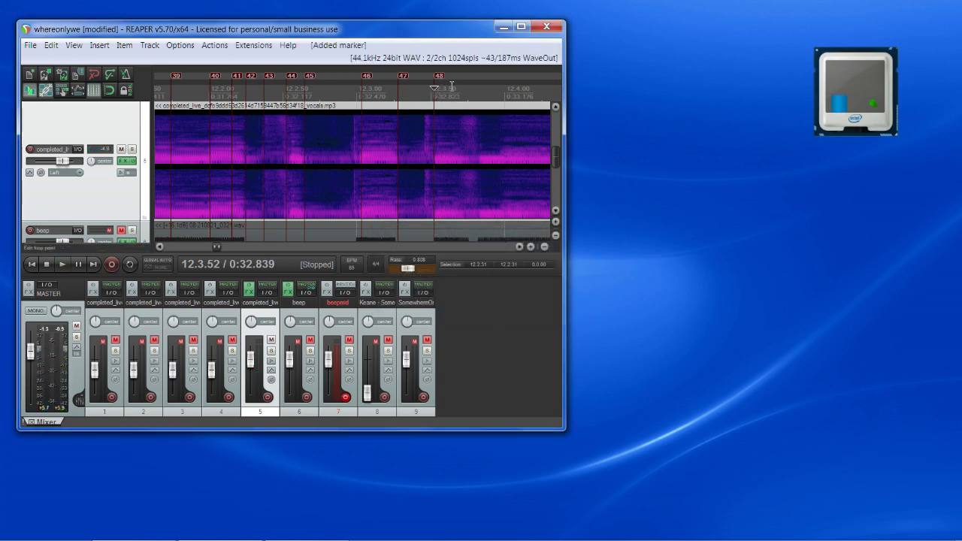
Audition the vocal at the forty-eighth marker, scrub forward and add an unnamed marker at 12.3.70
key("space")
left_click_drag(448, 88, 459, 90)
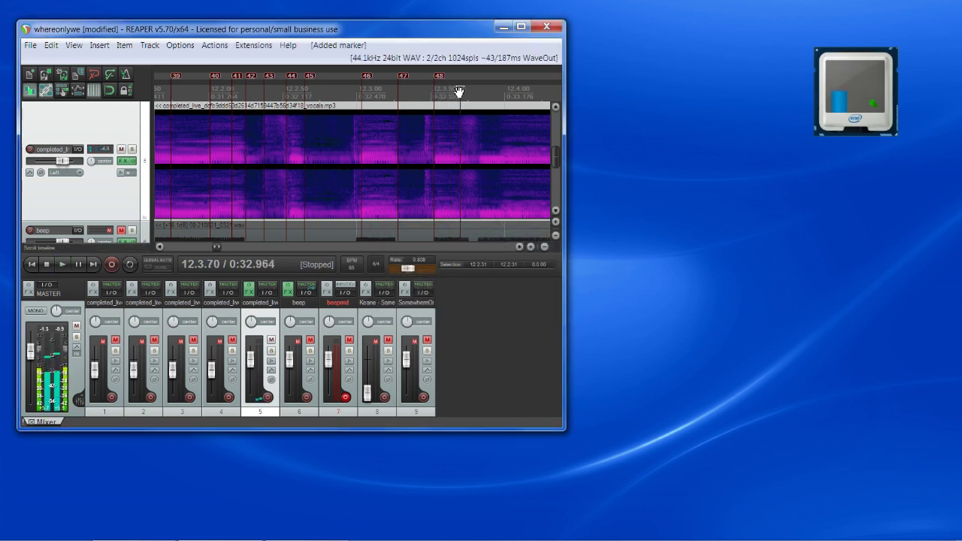
key("shift+m")
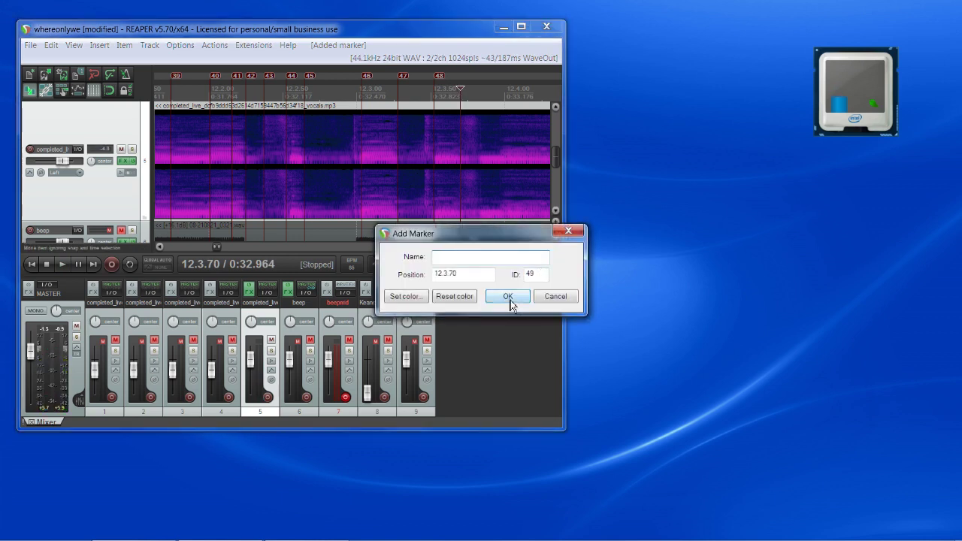
left_click(509, 296)
Scrub and audition the vocal beyond the forty-ninth marker and add an unnamed marker at 12.3.82
left_click_drag(465, 91, 481, 91)
key("space")
key("space")
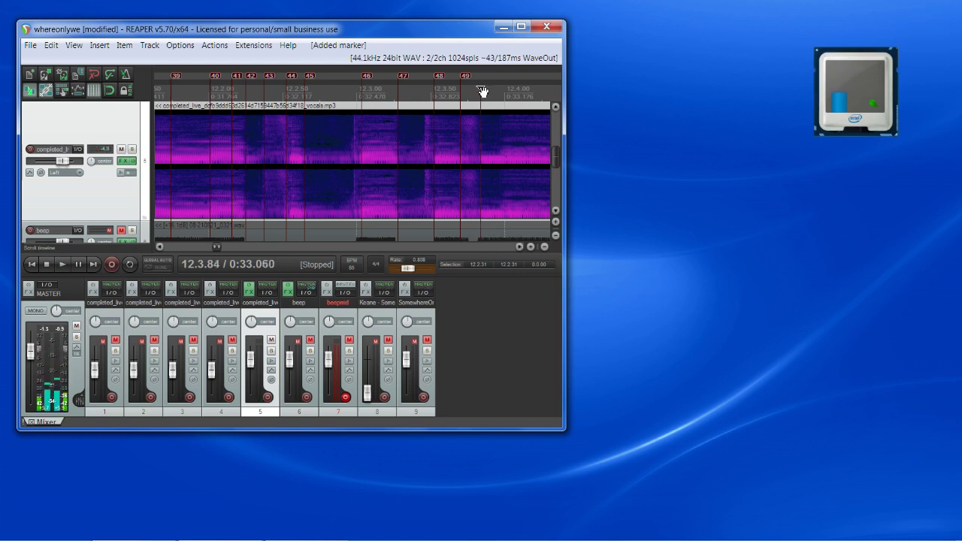
key("shift+m")
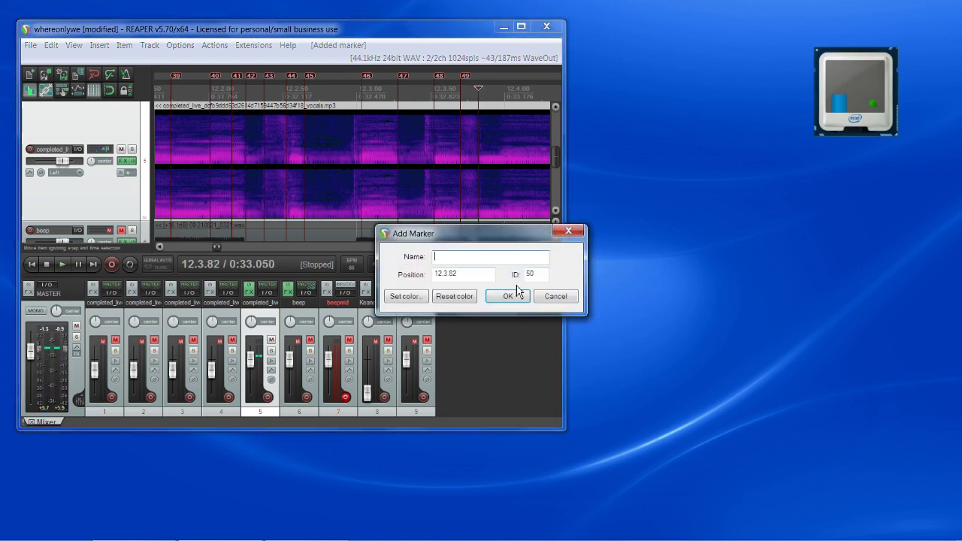
left_click(511, 295)
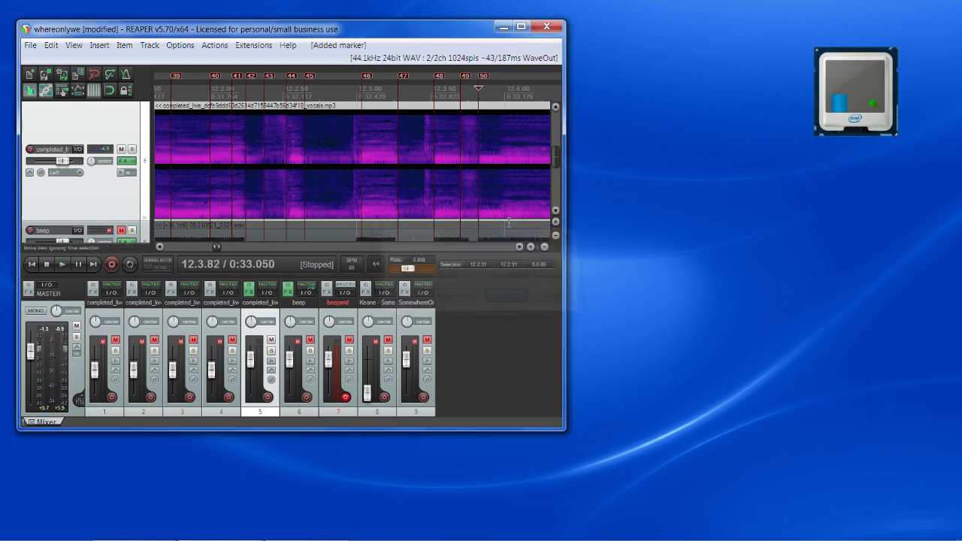
Move the edit cursor beyond the fiftieth marker and add an unnamed marker at 12.3.99
left_click(501, 89)
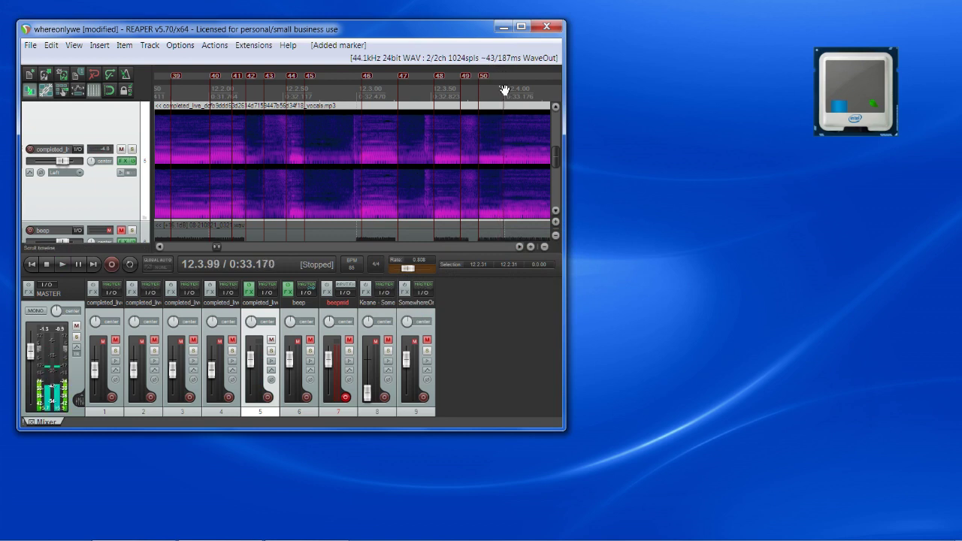
key("shift+m")
left_click(512, 296)
Audition and scrub the vocal beyond the fifty-first marker and add two unnamed markers, the second at 12.4.48
left_click(520, 248)
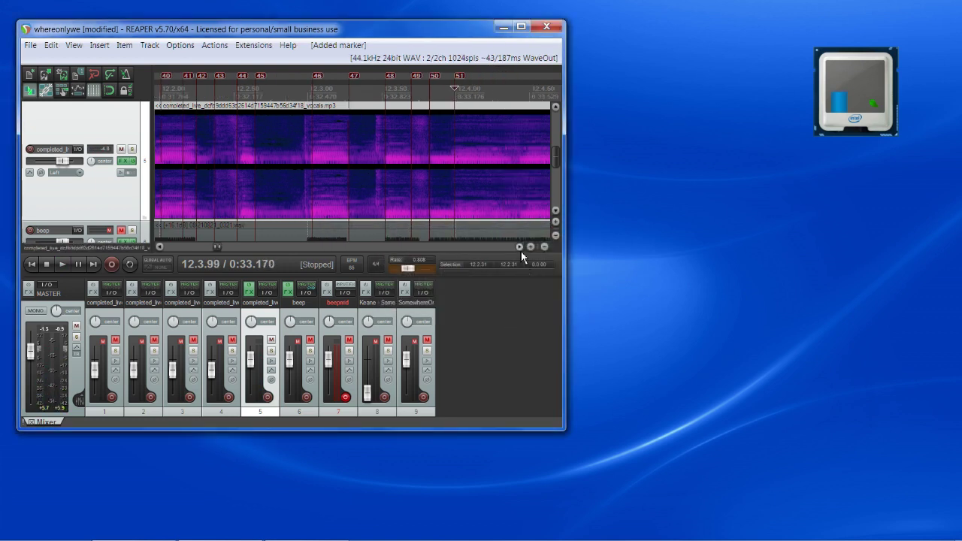
left_click(521, 248)
key("space")
key("space")
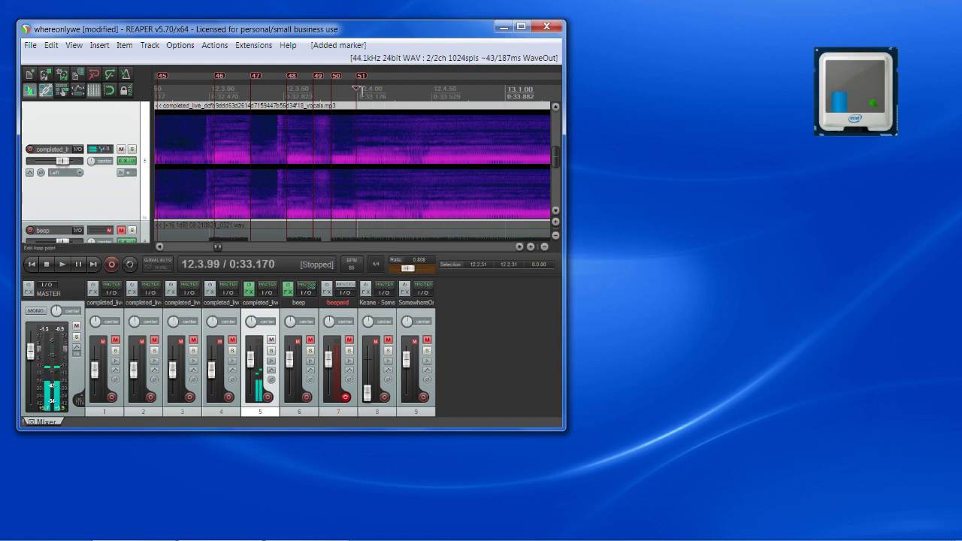
left_click_drag(356, 89, 429, 90)
key("shift+m")
key("Return")
key("shift+m")
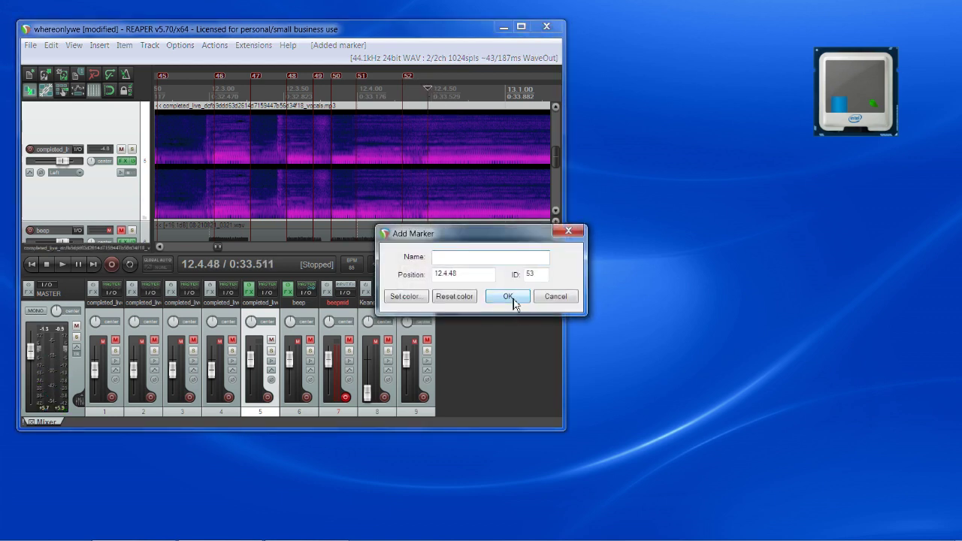
left_click(509, 297)
Audition the sustained vocal beyond the fifty-third marker, playing it again from 13.1.10
left_click(521, 246)
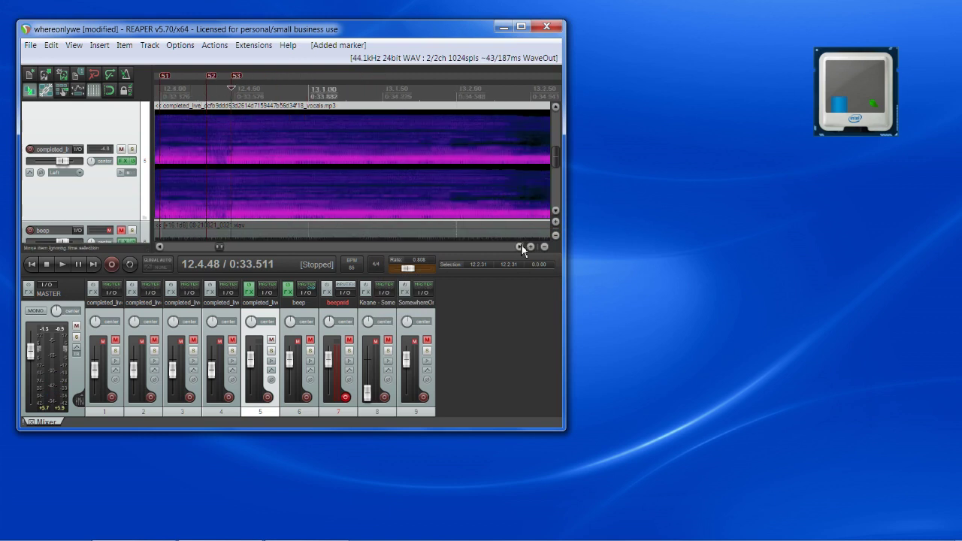
key("space")
key("space")
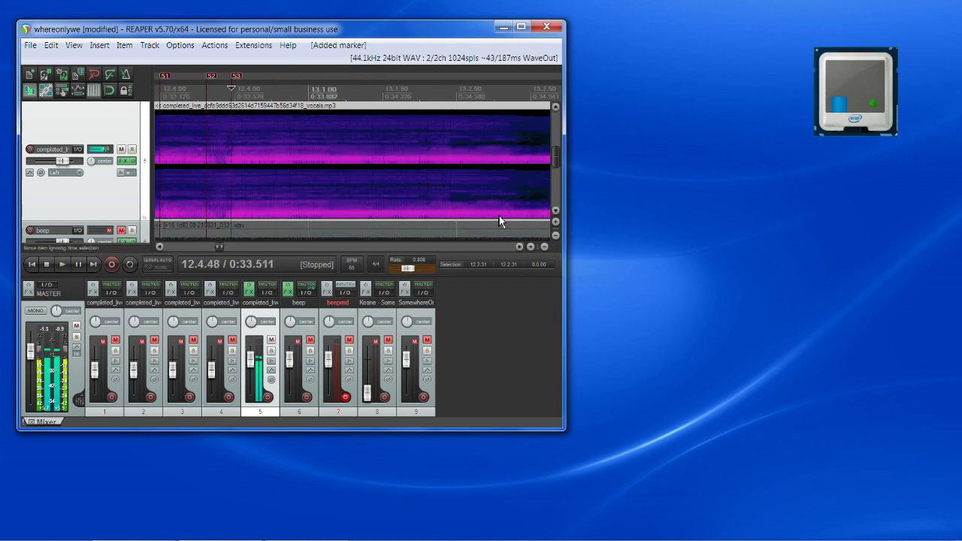
key("space")
left_click(326, 107)
key("space")
key("space")
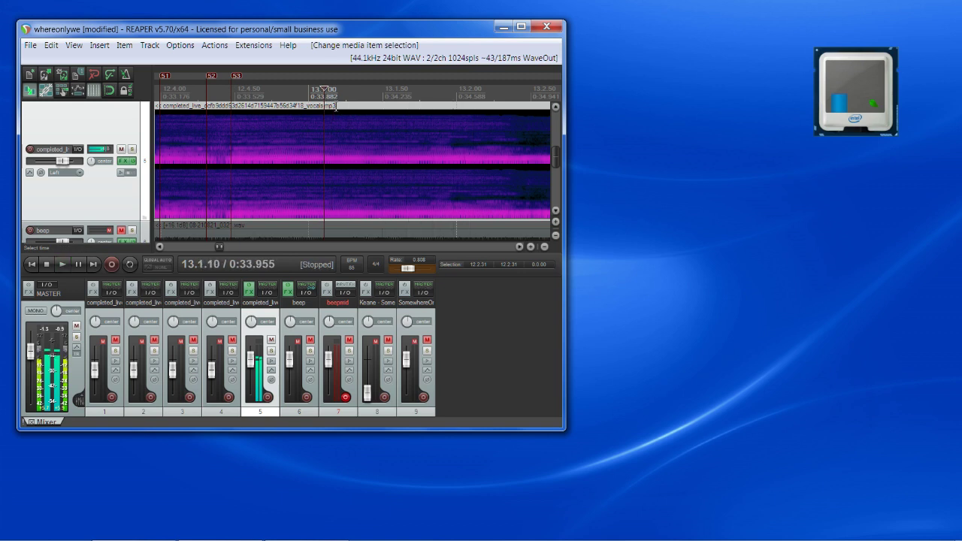
key("space")
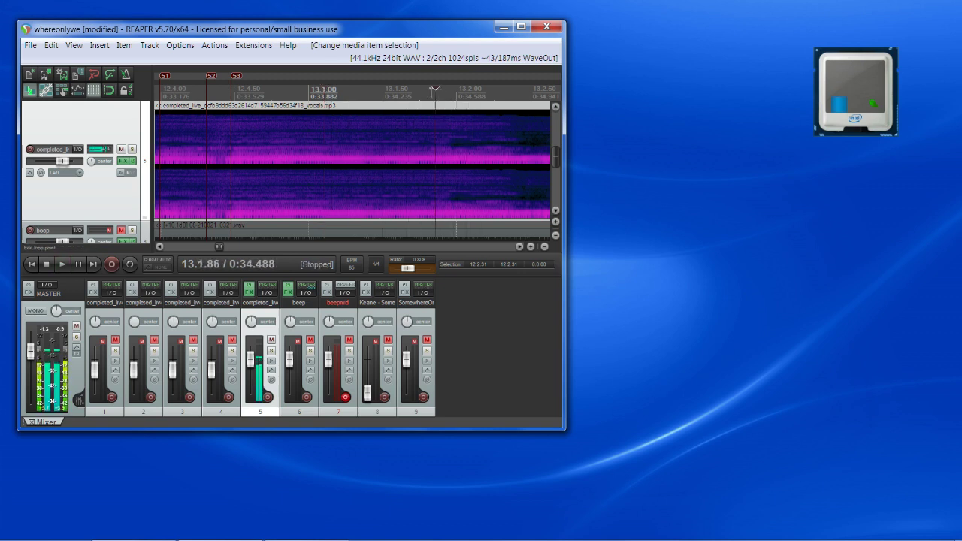
Audition the end of the sustained vocal around 13.1.79 and add an unnamed marker at 13.1.97
key("space")
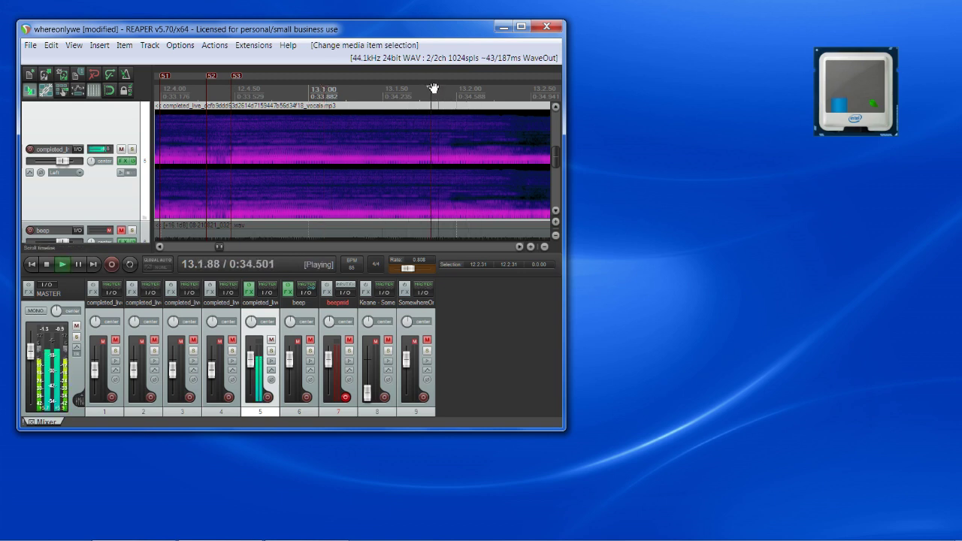
key("space")
key("space")
key("space")
left_click(427, 91)
key("space")
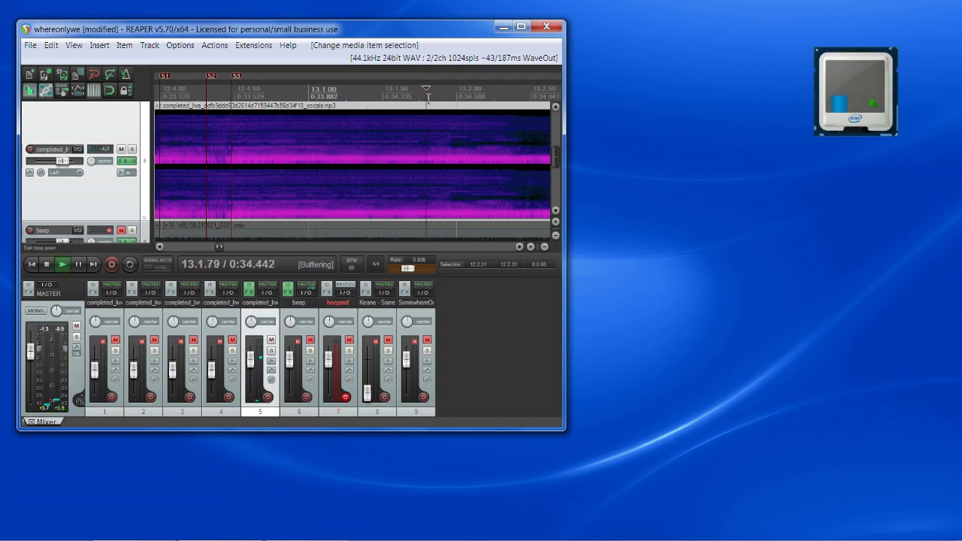
left_click(454, 94)
key("space")
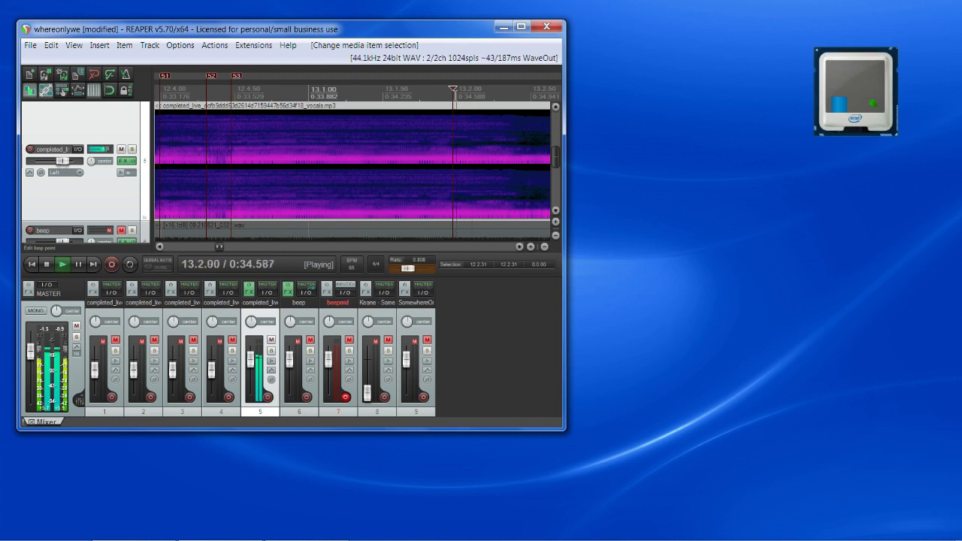
key("shift+m")
left_click(501, 294)
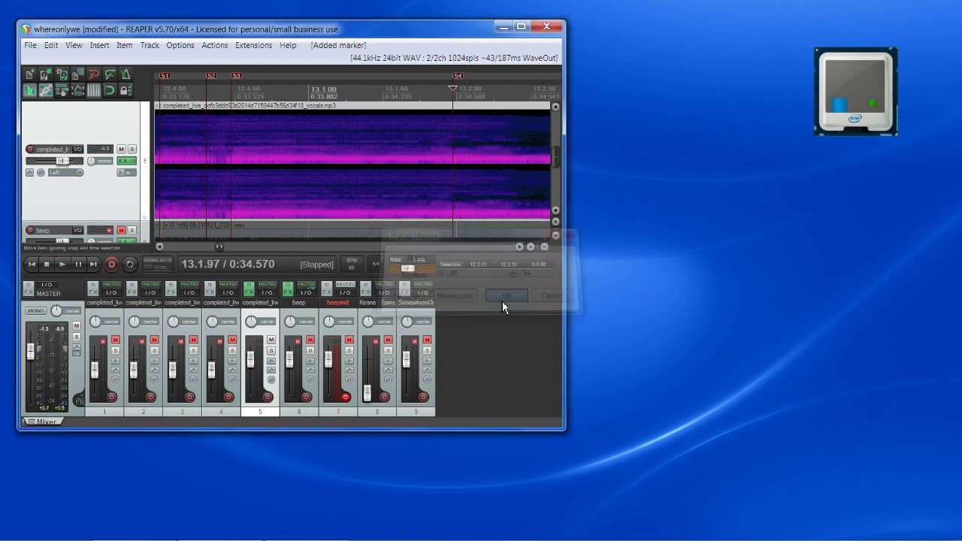
Audition the vocal beyond the fifty-fourth marker and add an unnamed marker at 13.2.34
key("space")
key("space")
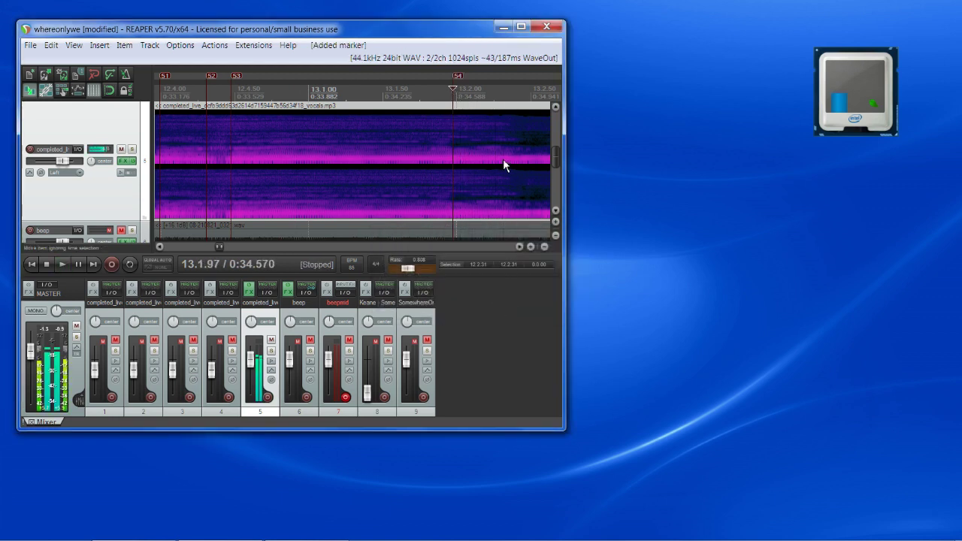
left_click(520, 247)
key("space")
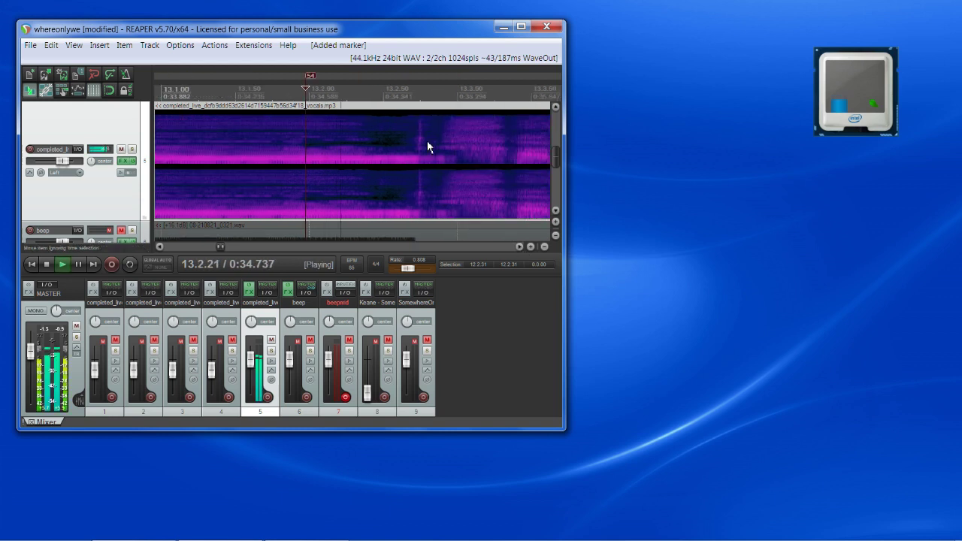
key("space")
left_click(336, 90)
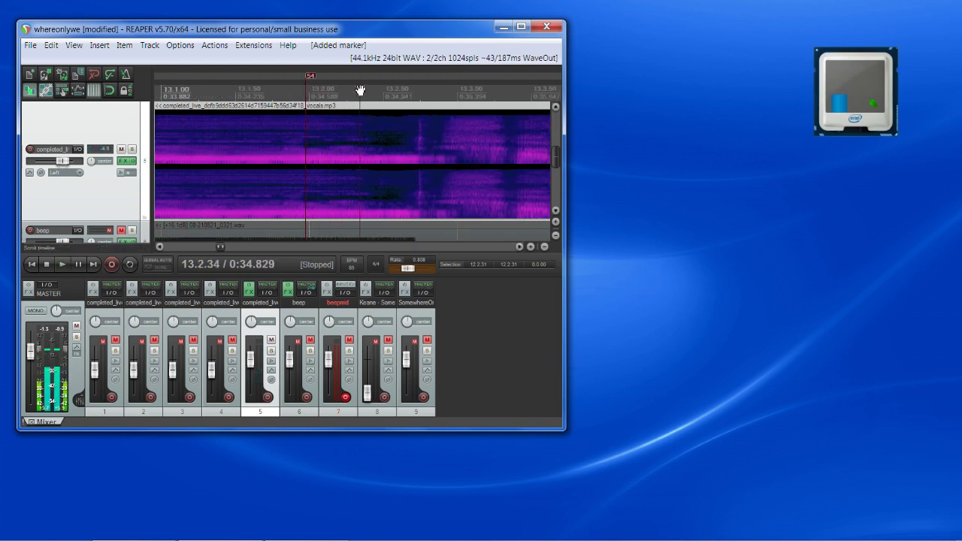
key("space")
key("shift+m")
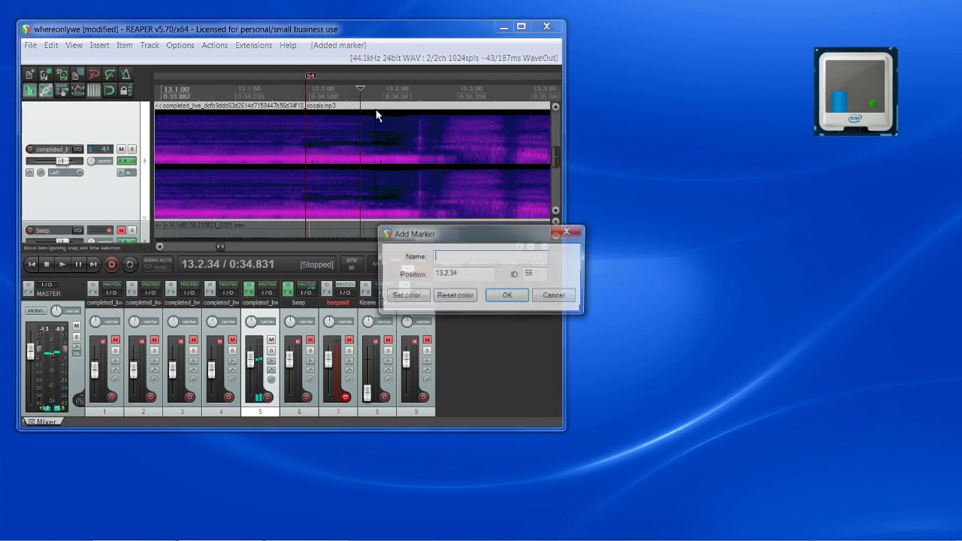
left_click(507, 300)
Audition and scrub the vocal beyond the fifty-fifth marker and add an unnamed marker at 13.2.60
key("space")
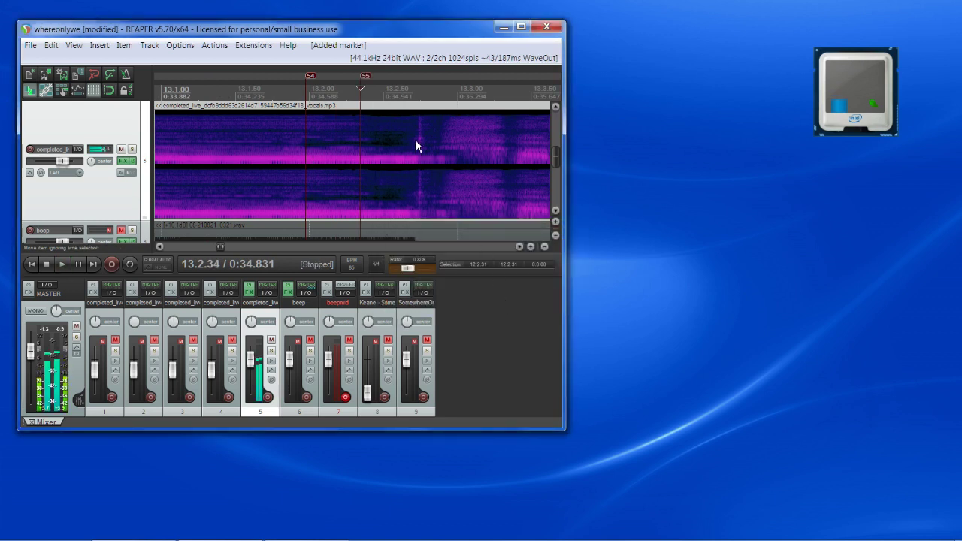
left_click_drag(362, 88, 380, 89)
left_click(386, 90)
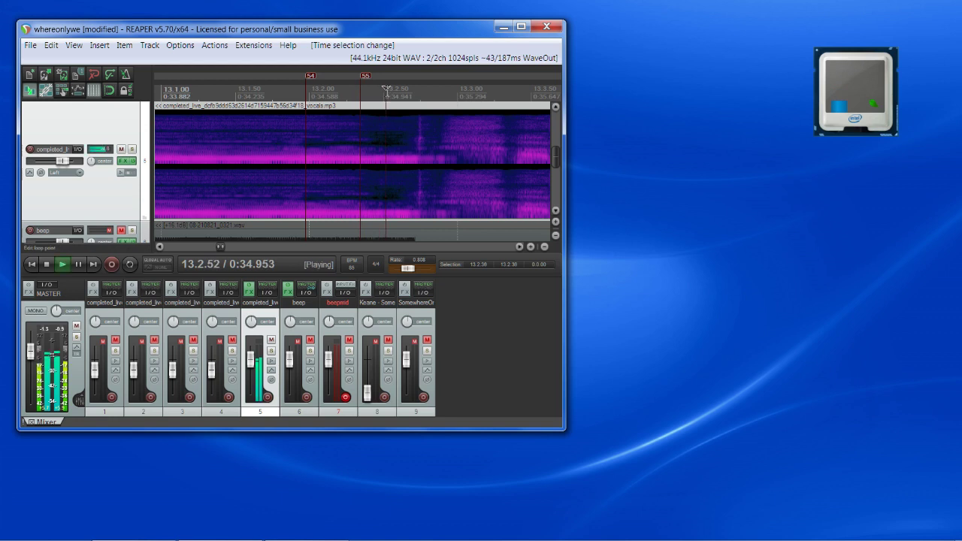
left_click_drag(386, 90, 388, 89)
key("space")
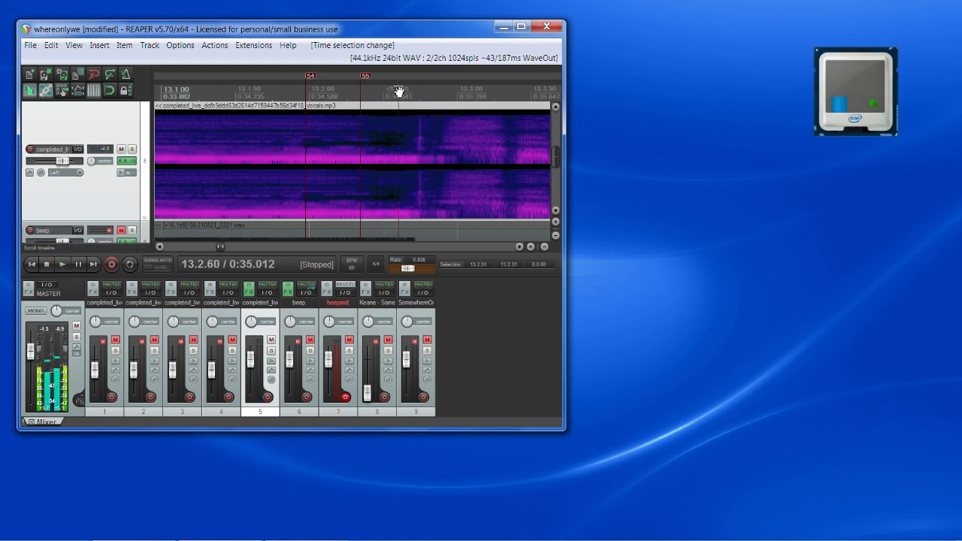
key("shift+m")
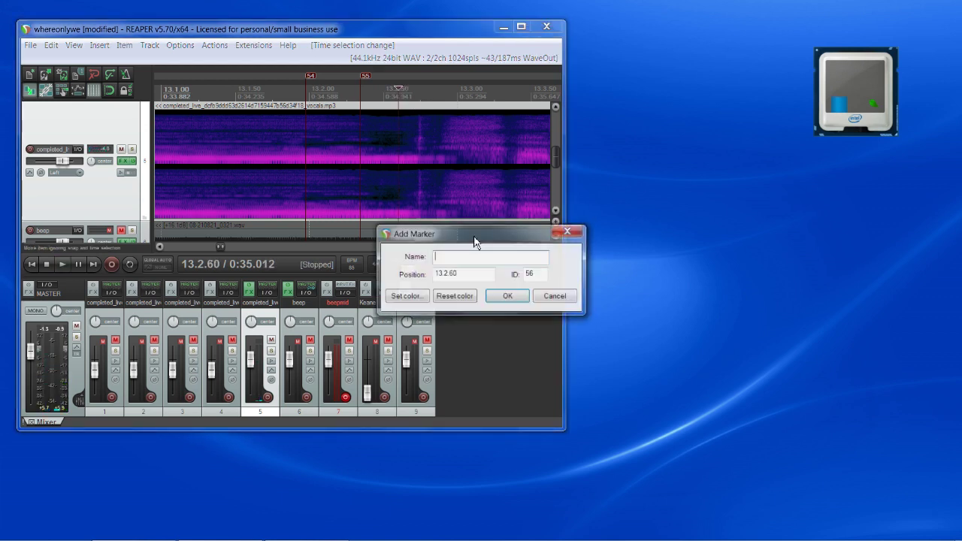
left_click(511, 298)
Scrub past the fifty-sixth marker and add two unnamed markers at 13.2.86 and 13.3.33
left_click_drag(399, 89, 438, 91)
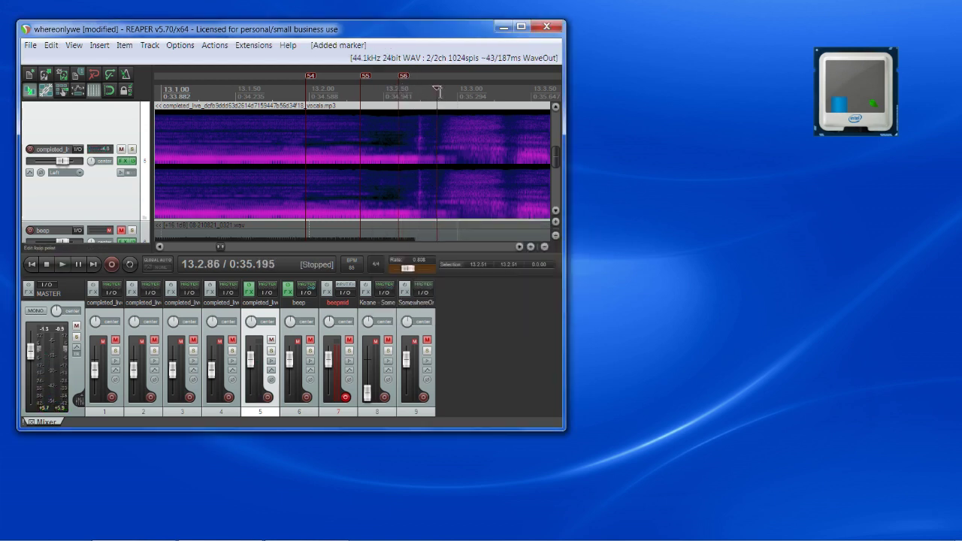
key("shift+m")
left_click(511, 297)
key("shift+m")
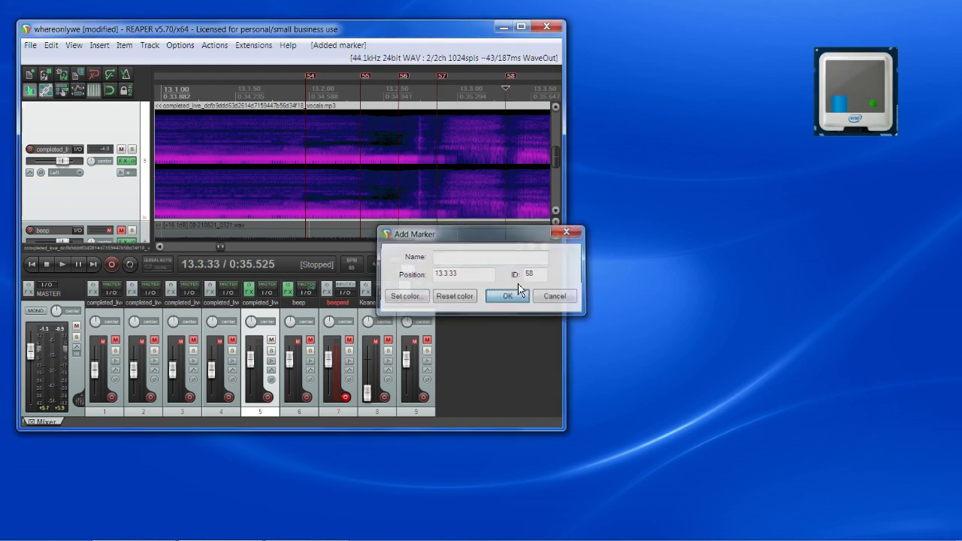
left_click(513, 296)
Audition and scrub the vocal just after the fifty-eighth marker and add an unnamed marker at 13.3.40
left_click(521, 248)
left_click(521, 247)
key("space")
key("space")
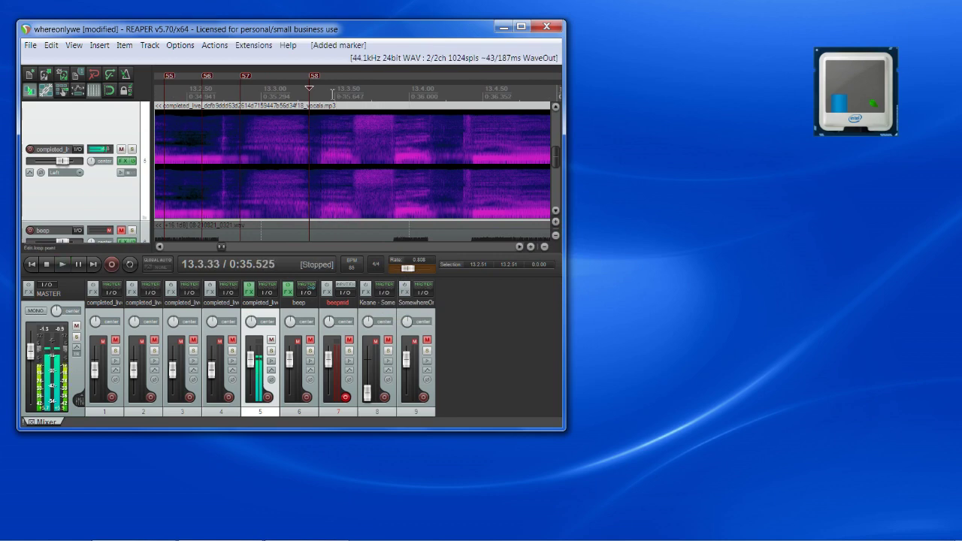
left_click_drag(311, 89, 322, 89)
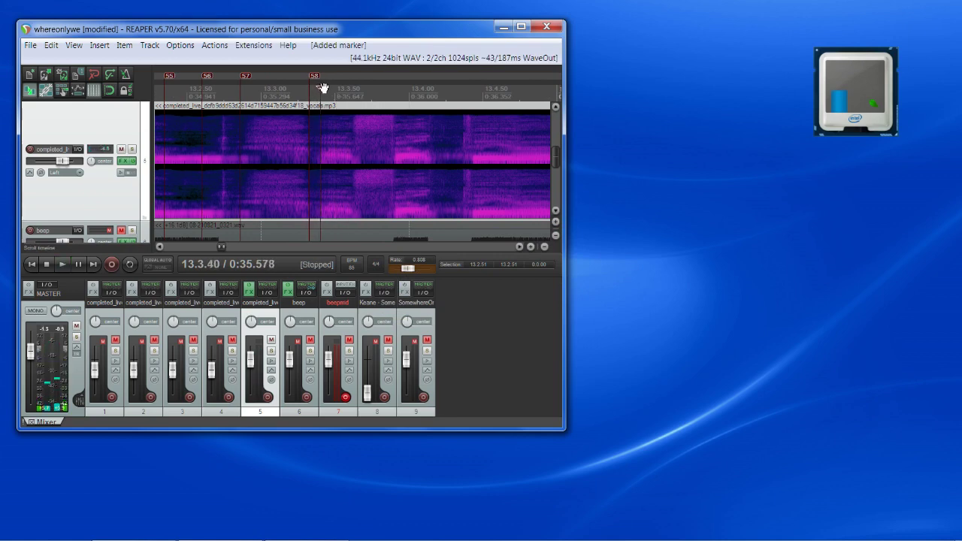
key("space")
key("shift+m")
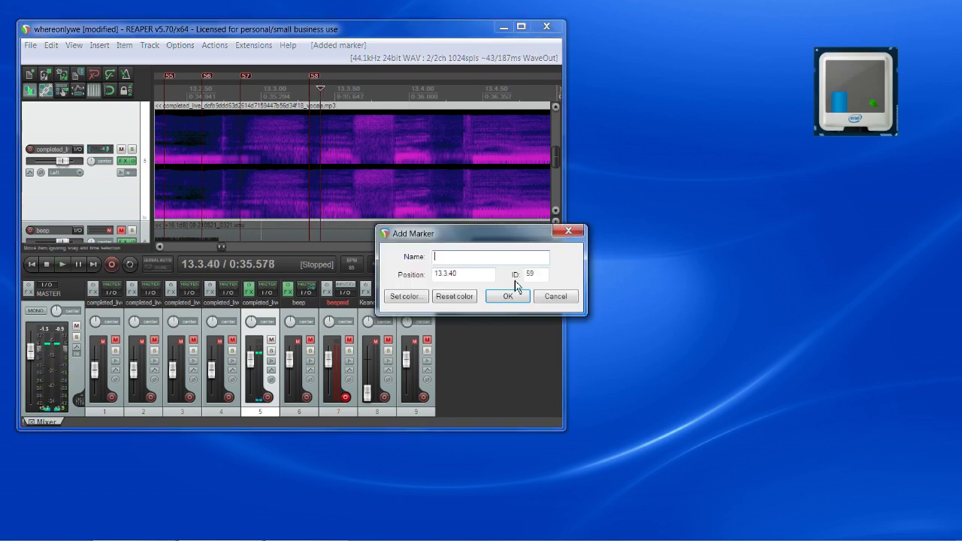
left_click(511, 294)
Scrub to both edges of the bright noise band and add unnamed markers at 13.3.64 and 13.3.91
left_click_drag(322, 89, 357, 91)
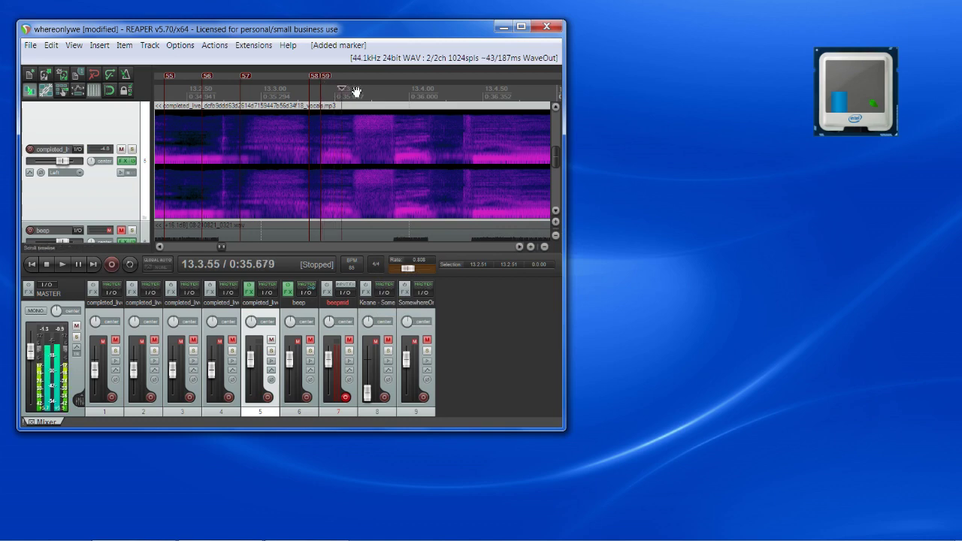
key("shift+m")
left_click(505, 294)
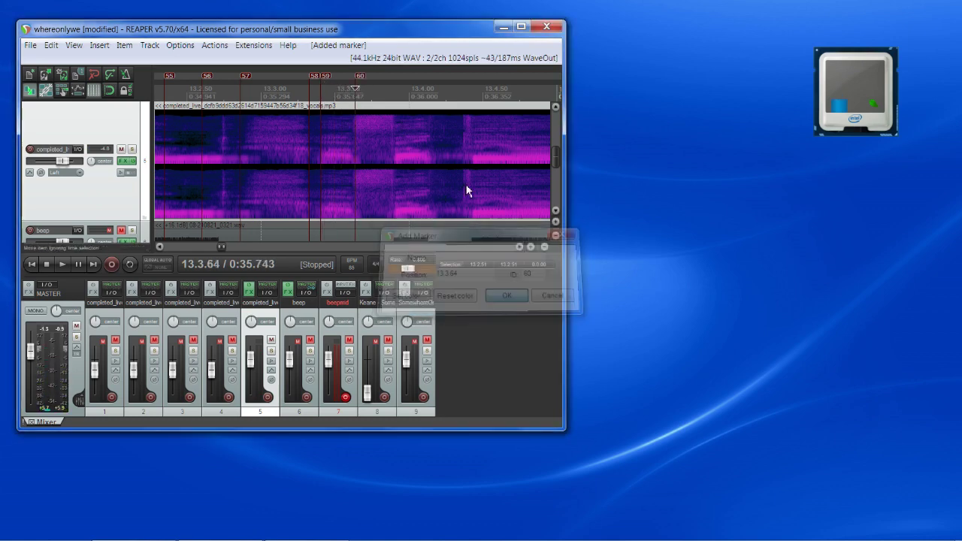
left_click_drag(357, 89, 395, 92)
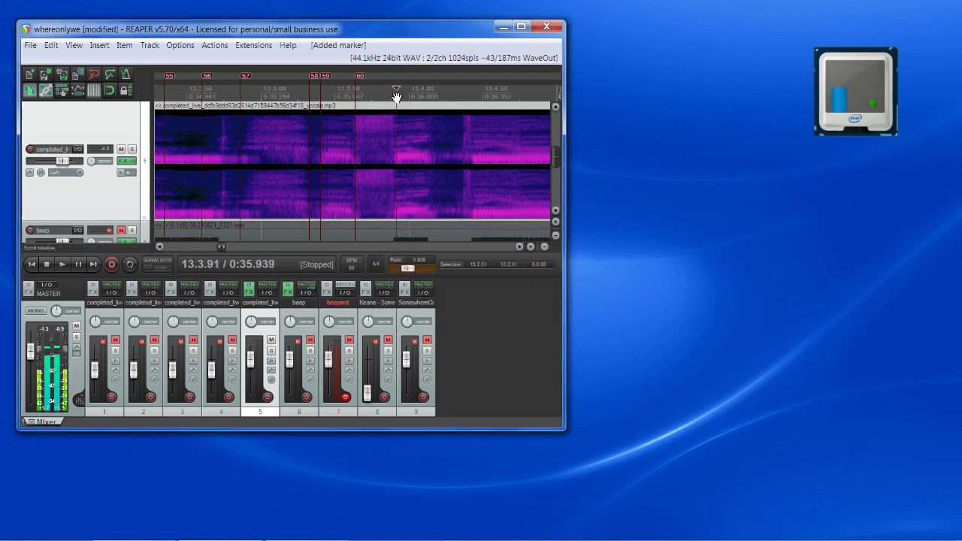
key("shift+m")
left_click(507, 296)
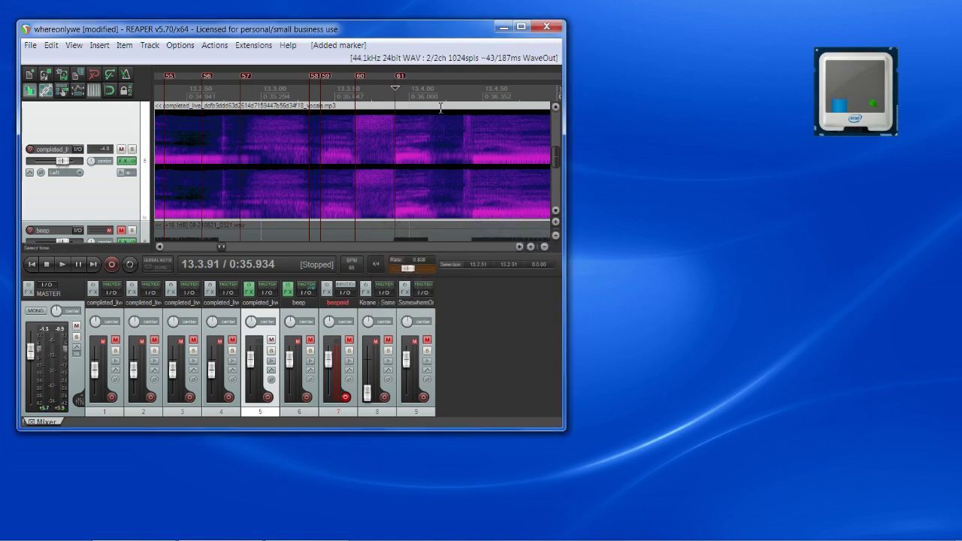
Audition the short vocal section after the sixty-first marker repeatedly, from 13.3.93 and 13.4.03, to locate its sound change
key("space")
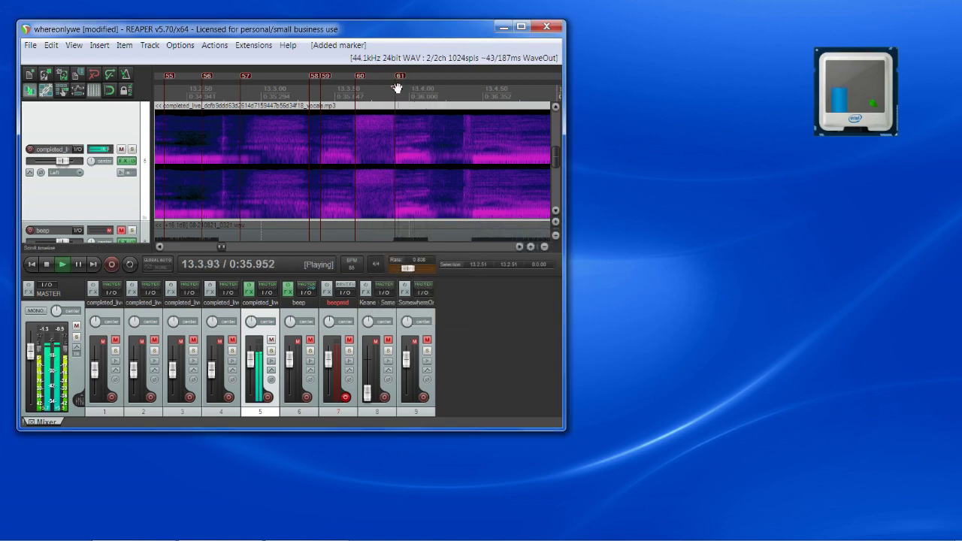
key("space")
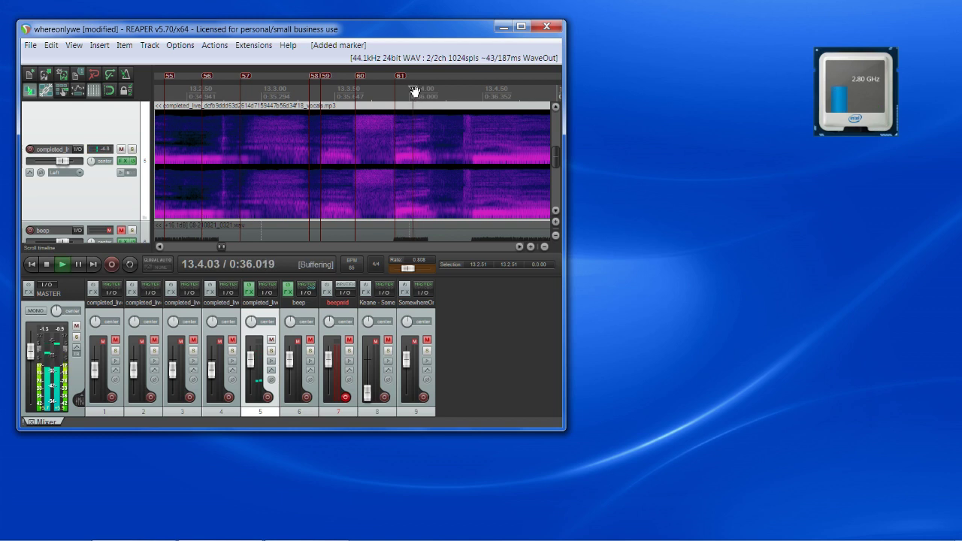
key("space")
key("space")
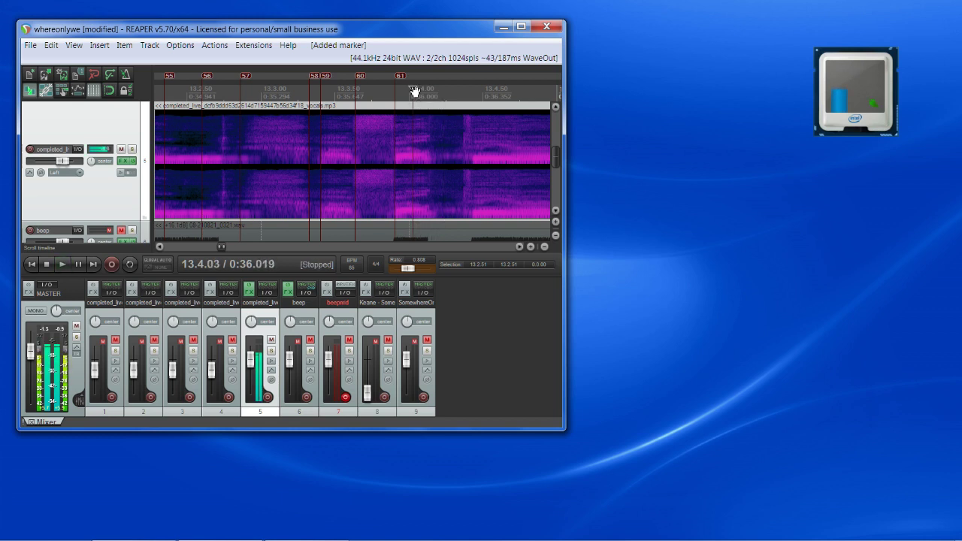
left_click(398, 91)
key("space")
key("space")
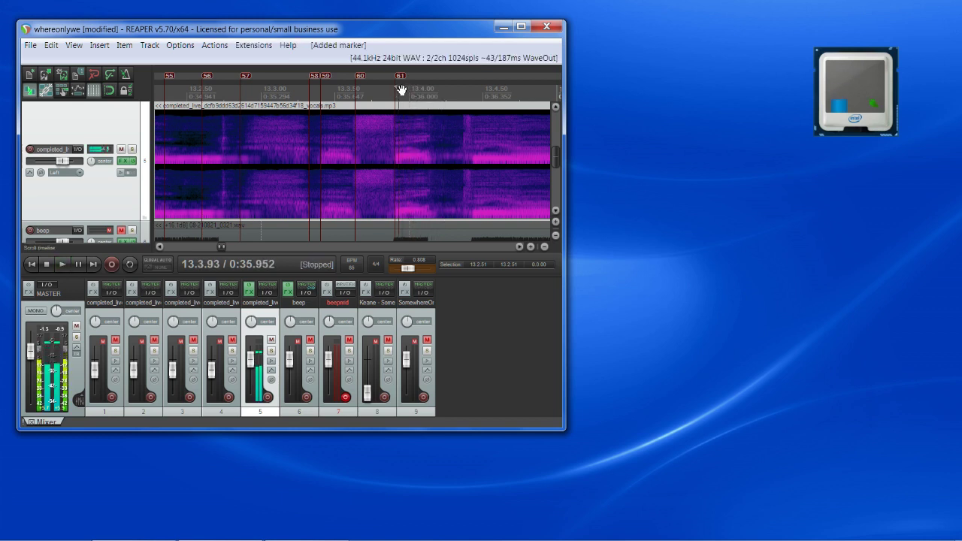
left_click(400, 94)
left_click(397, 92)
key("space")
key("space")
Move the edit cursor beyond the sixty-first marker and add an unnamed marker at 13.4.04
left_click(401, 89)
left_click(415, 89)
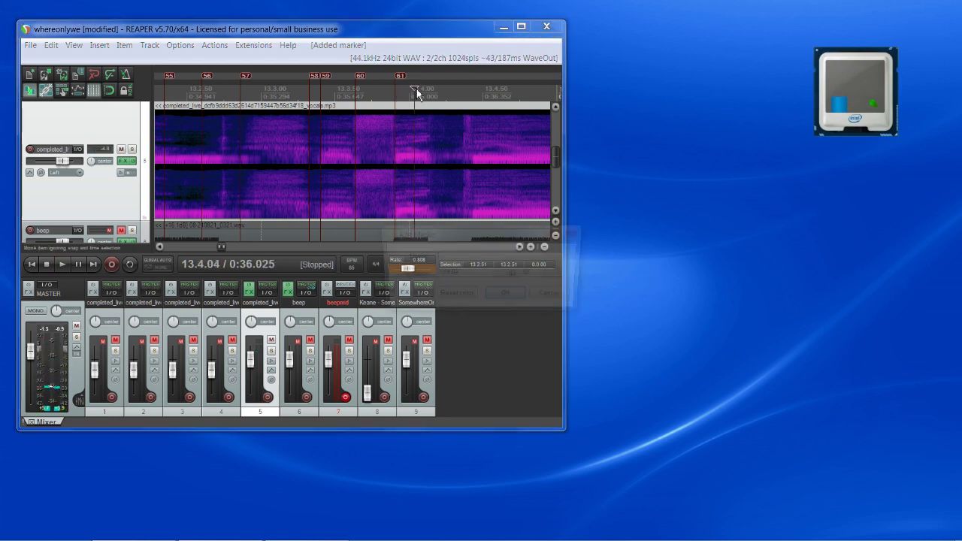
key("shift+m")
key("Return")
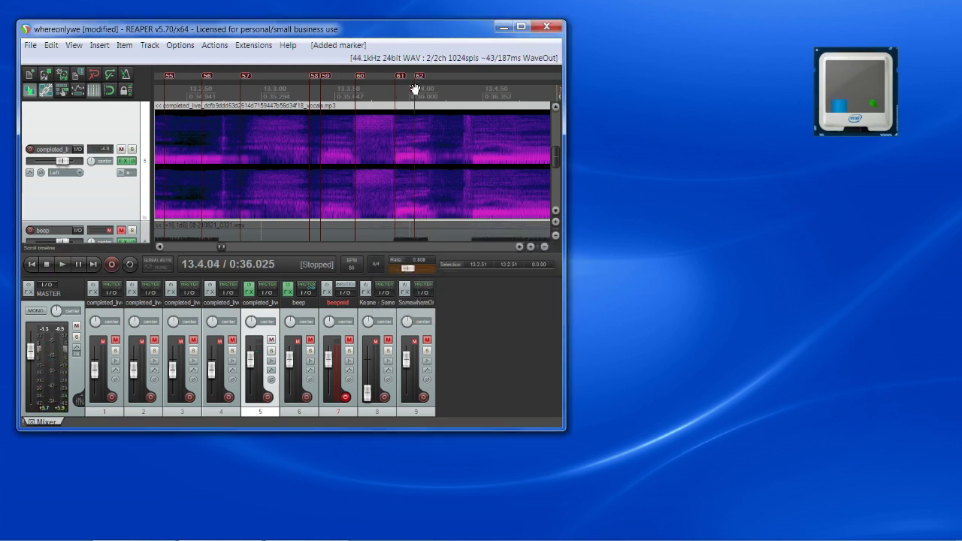
Scrub and audition the vocal beyond the sixty-second marker and add unnamed markers at 13.4.15 and 13.4.43
left_click_drag(415, 89, 432, 90)
key("shift+m")
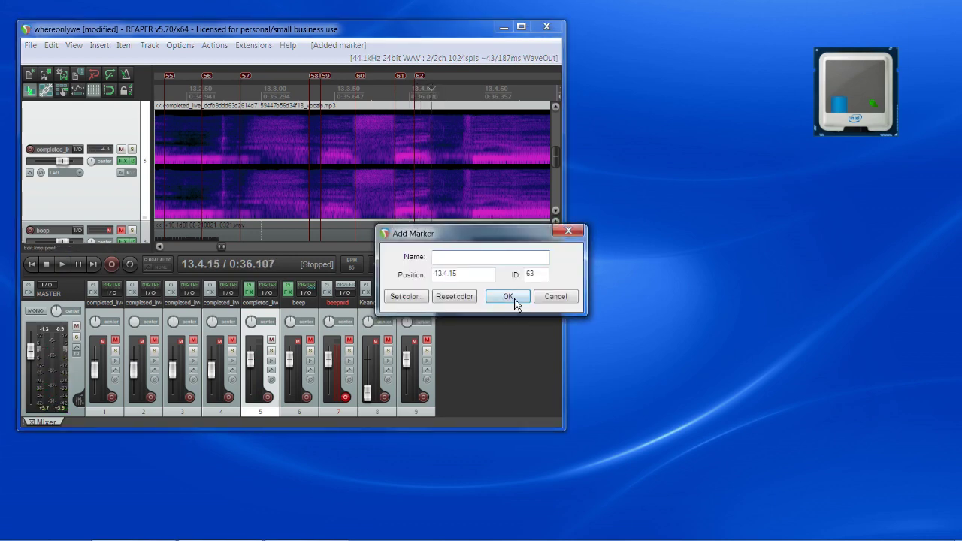
left_click(516, 301)
key("space")
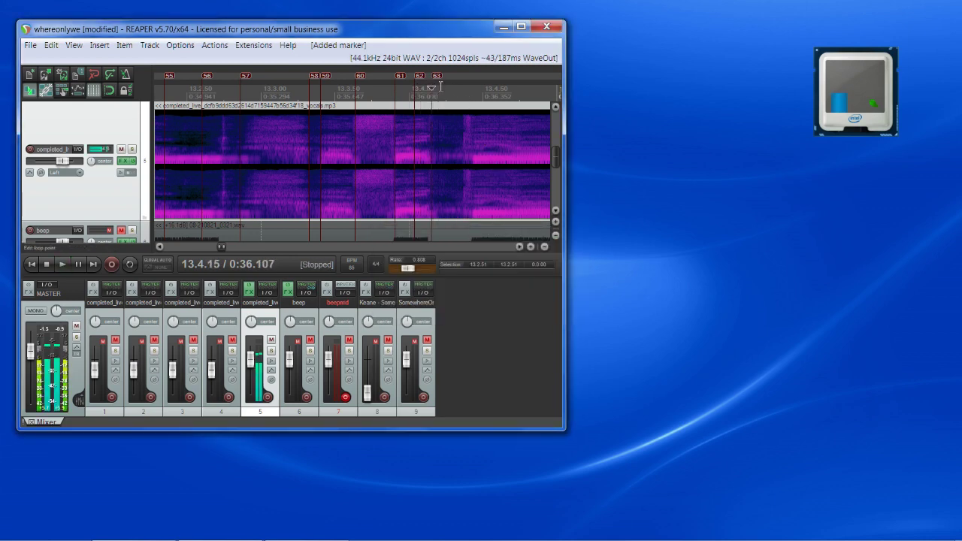
left_click_drag(434, 90, 476, 93)
key("shift+m")
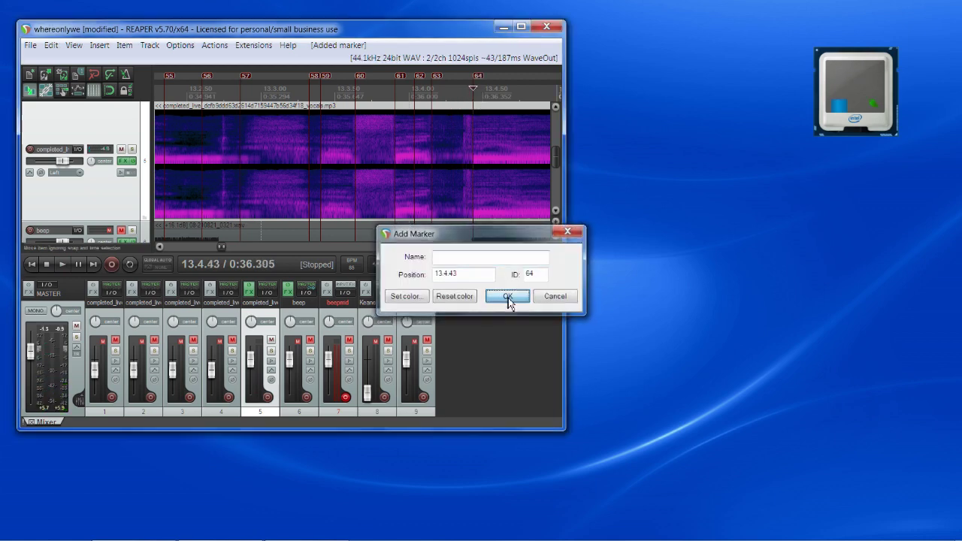
left_click(508, 299)
Audition the start of the sustained vocal beyond the sixty-fourth marker and add an unnamed marker at 13.4.72
left_click(521, 246)
left_click(520, 247)
key("space")
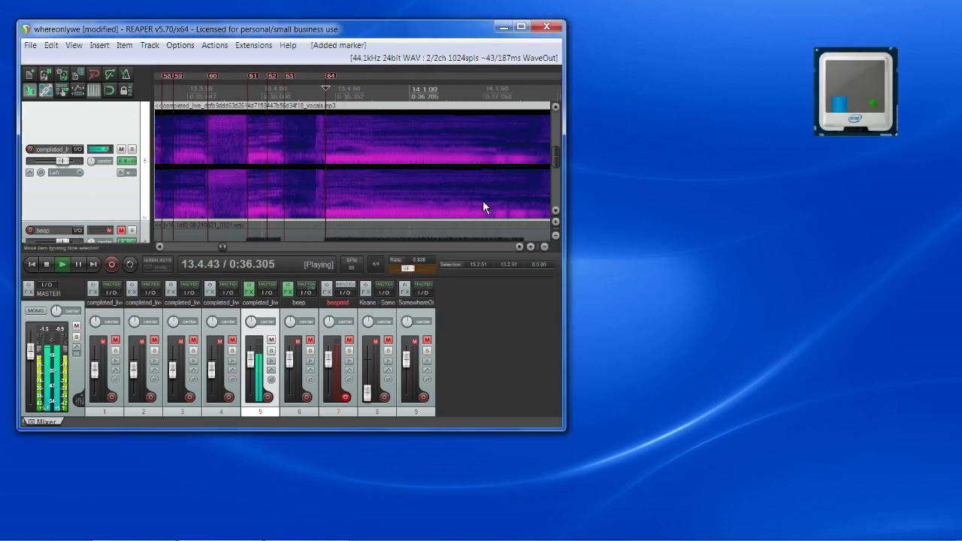
left_click(370, 95)
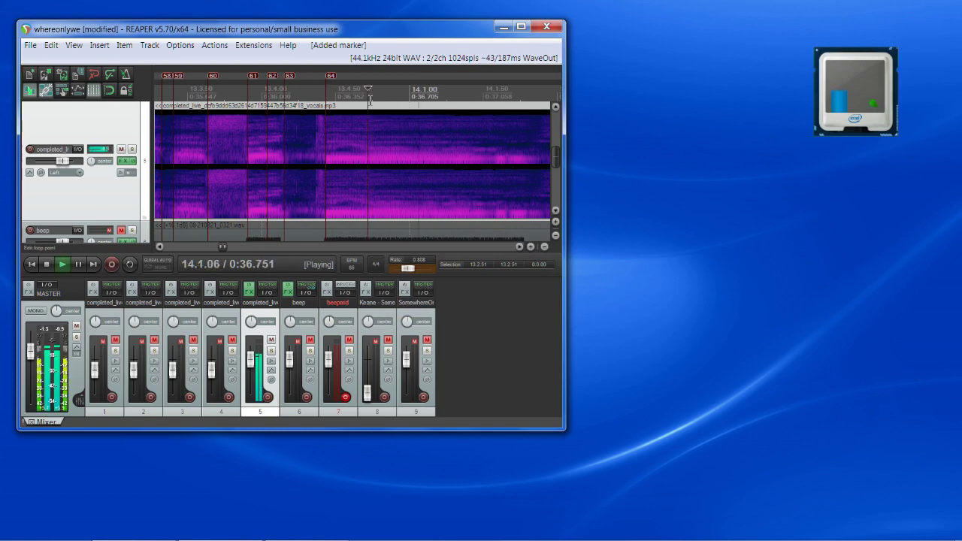
key("space")
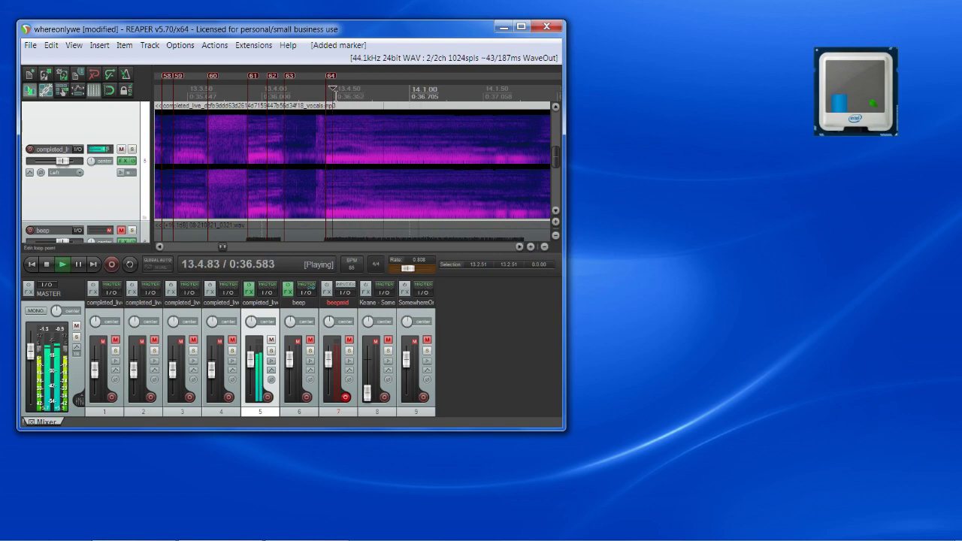
key("space")
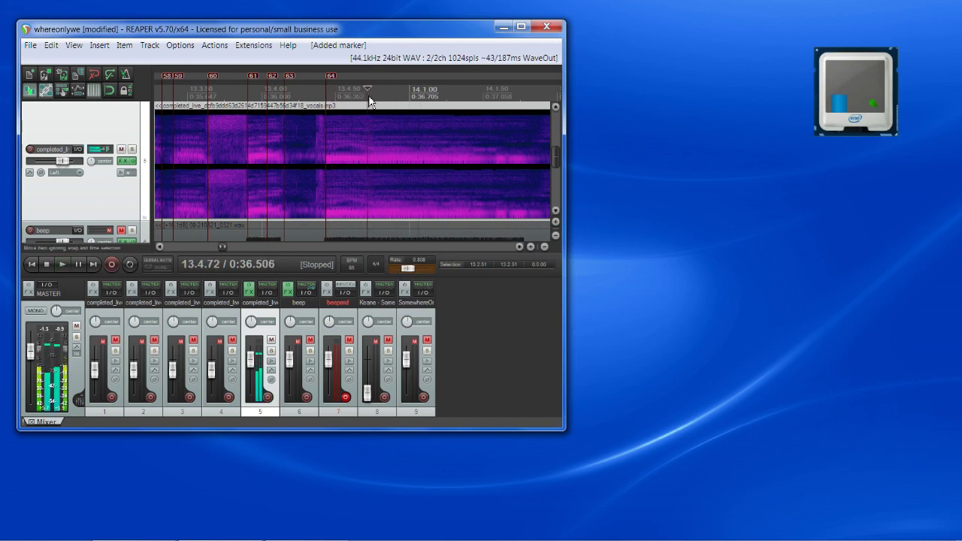
key("shift+m")
left_click(509, 298)
Audition the sustained vocal beyond the sixty-fifth marker repeatedly, starting from 13.4.72, to locate where it ends
key("space")
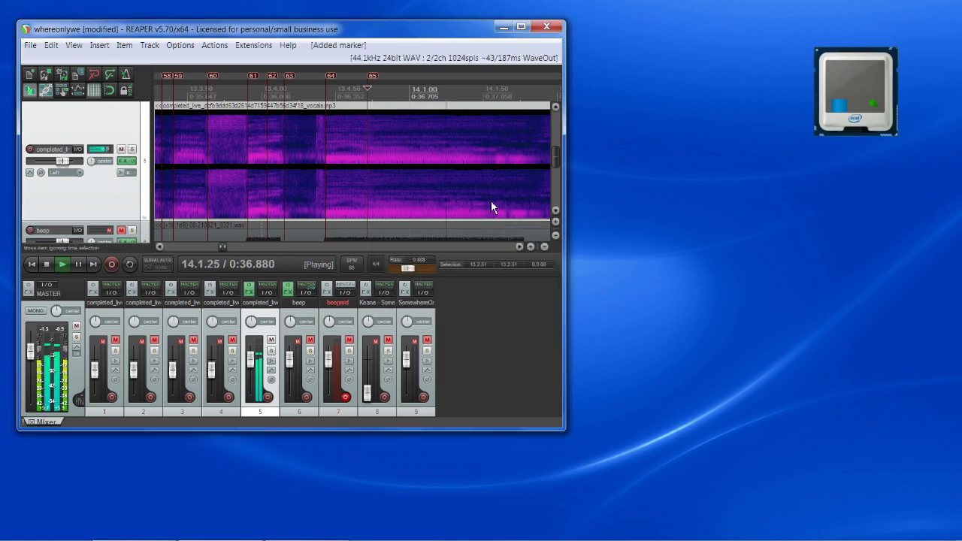
key("space")
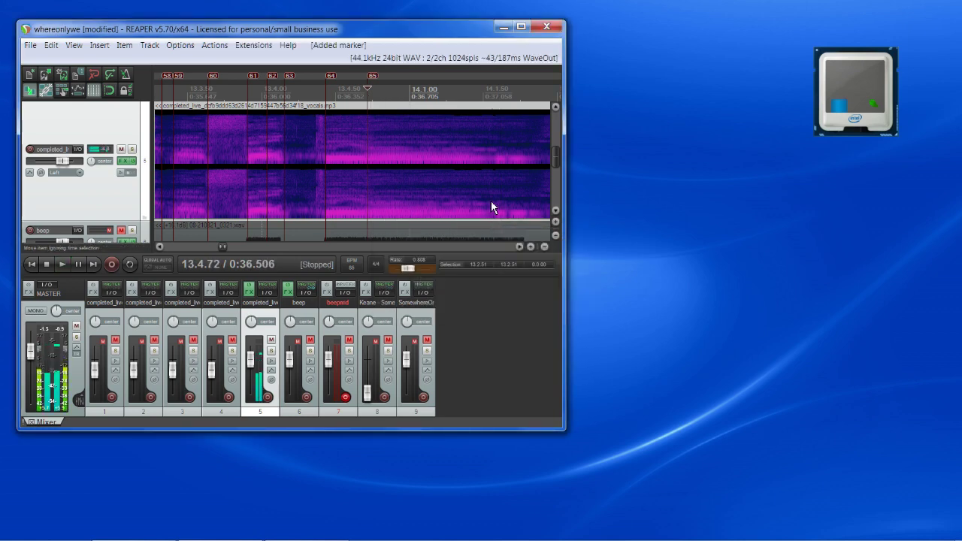
key("space")
left_click(521, 249)
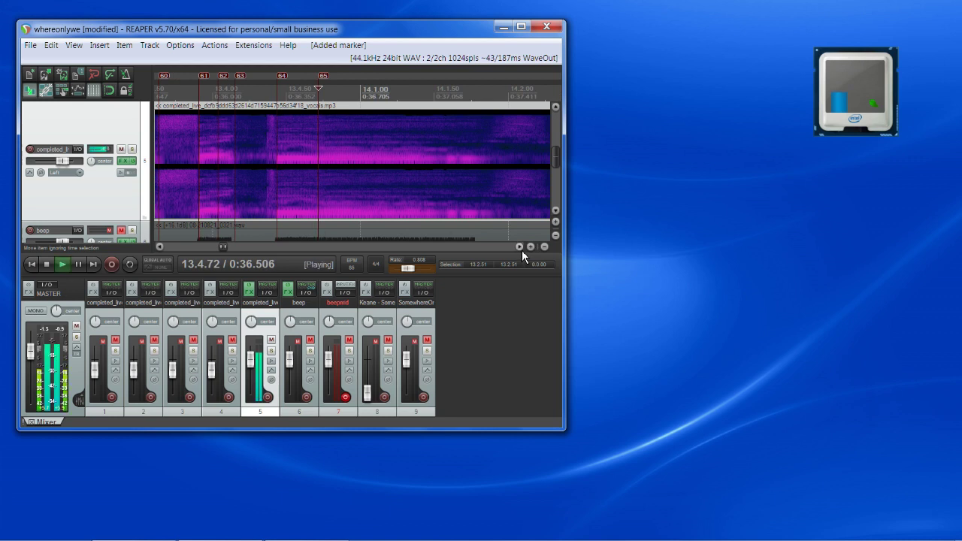
key("space")
key("space")
key("space")
key("space")
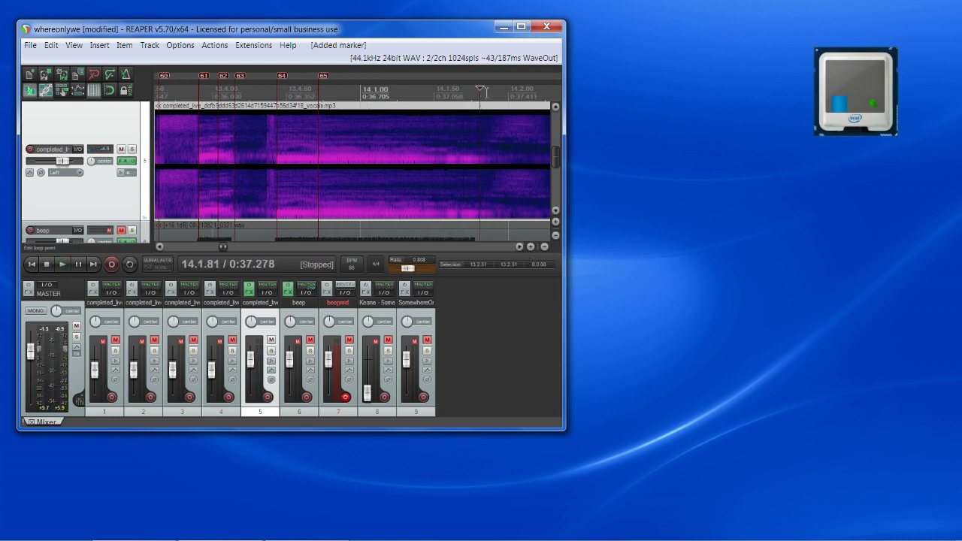
Add unnamed markers at 14.1.87 and 14.2.25, at the end of the sustained vocal and of the brighter patch following it
left_click(489, 91)
key("shift+m")
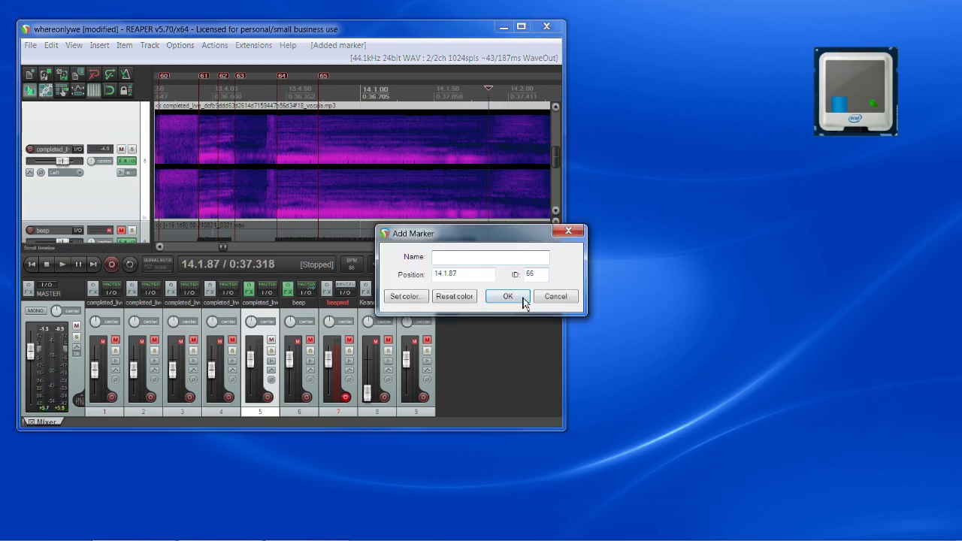
left_click(511, 297)
left_click(520, 247)
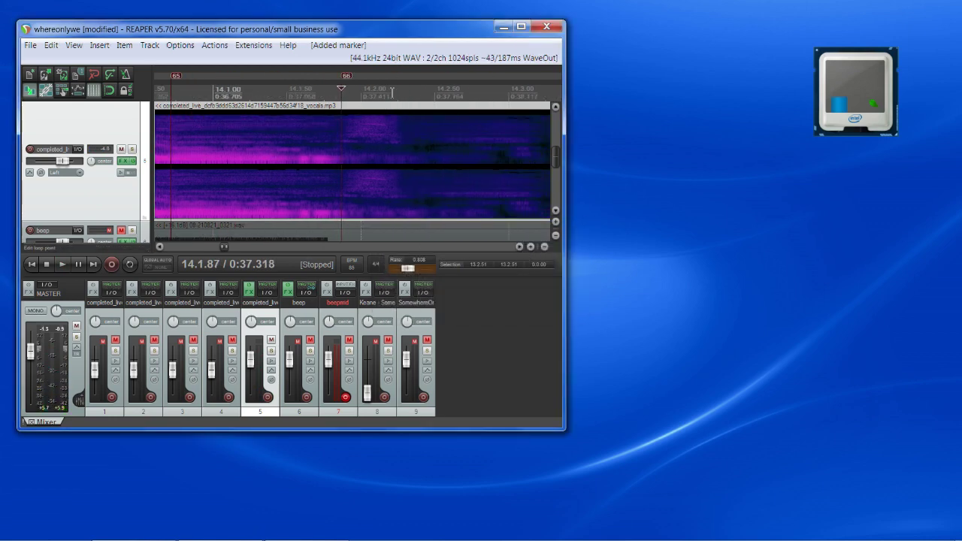
left_click_drag(393, 87, 399, 89)
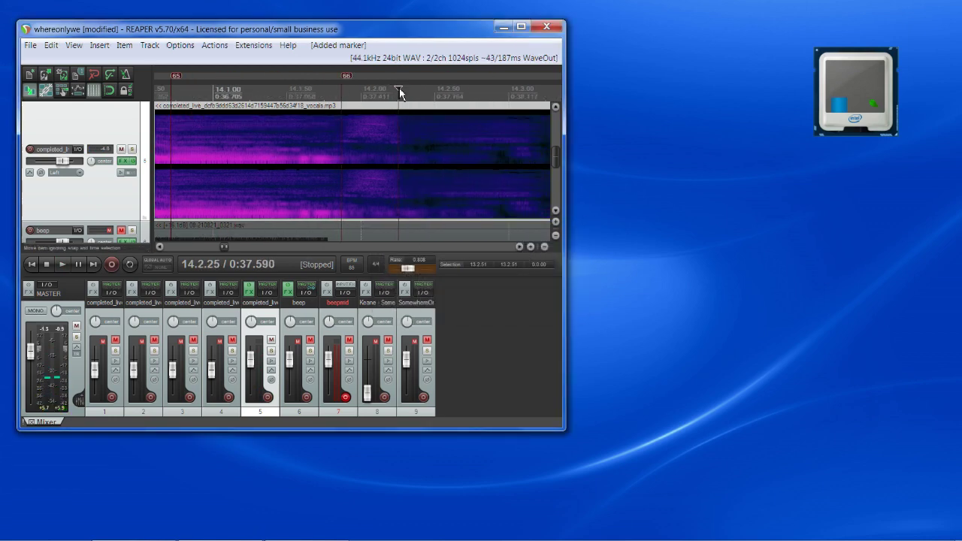
key("shift+m")
left_click(509, 296)
Review the marked section against the rest of the vocal recording and save the project
scroll(471, 187, "down", 5)
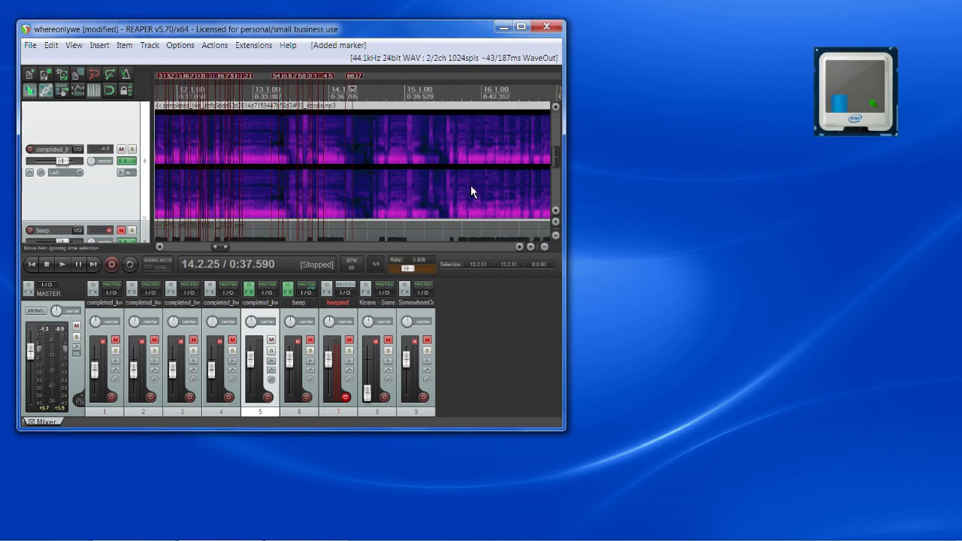
scroll(471, 186, "down", 6)
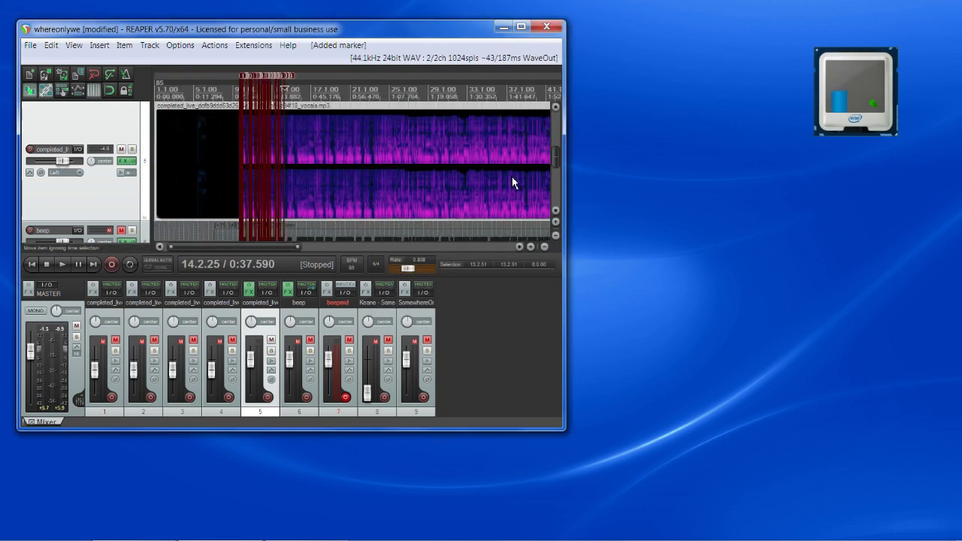
scroll(512, 177, "up", 3)
left_click(522, 249)
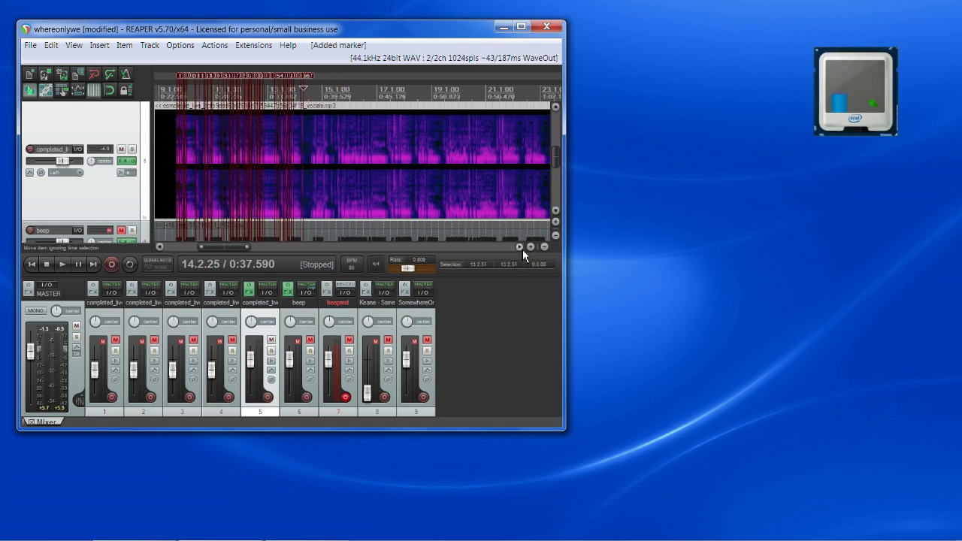
scroll(337, 184, "up", 10)
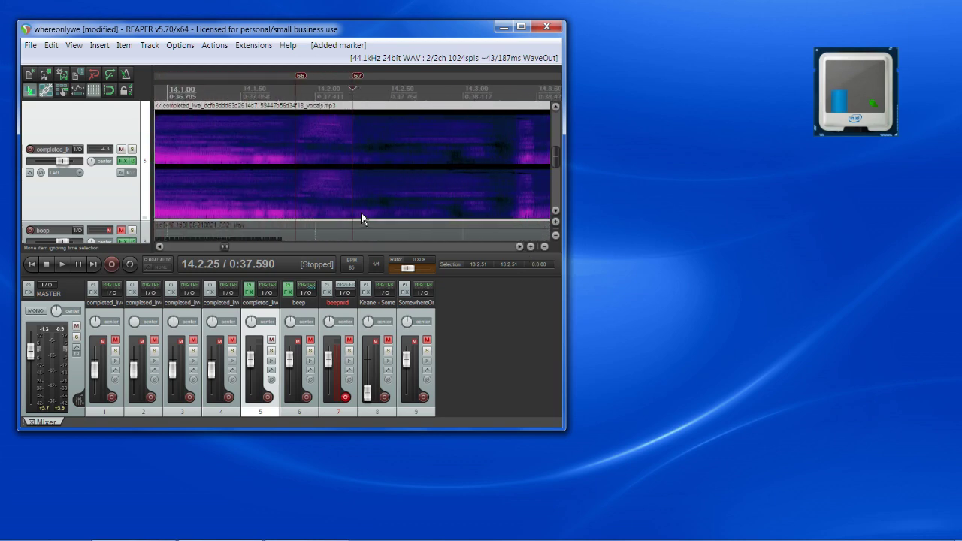
scroll(419, 208, "down", 2)
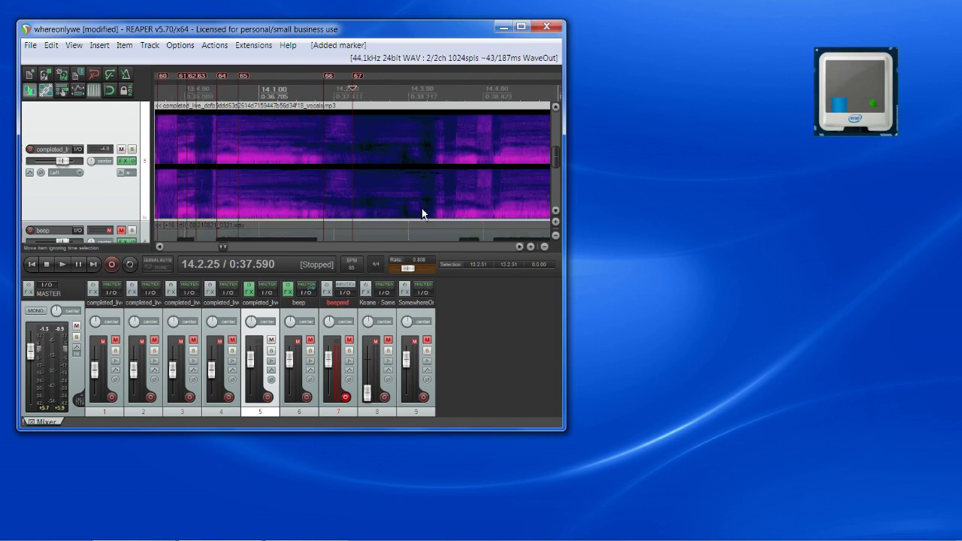
scroll(338, 173, "down", 4)
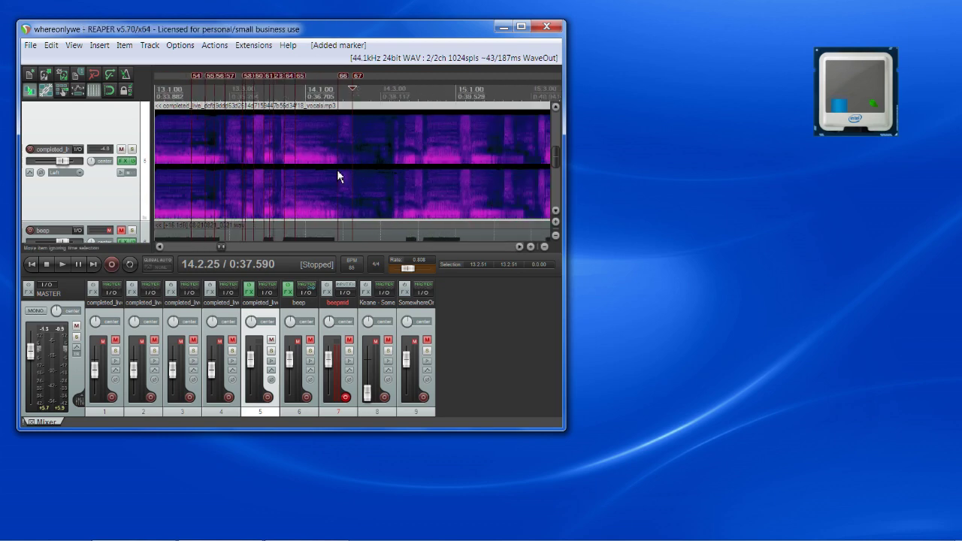
Insert a new track directly below the vocal track
left_click_drag(560, 153, 557, 161)
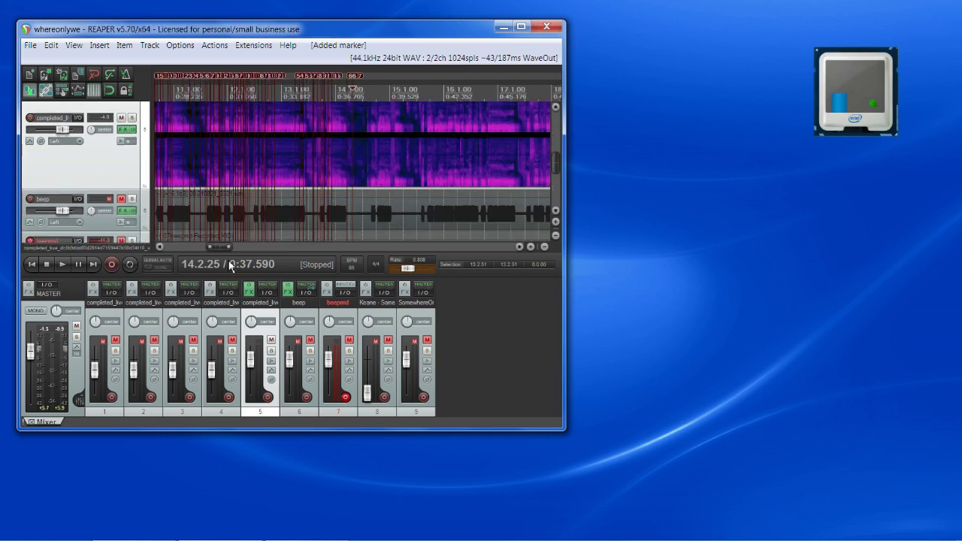
mouse_move(226, 247)
left_mouse_down()
mouse_move(177, 247)
mouse_move(213, 243)
left_mouse_up()
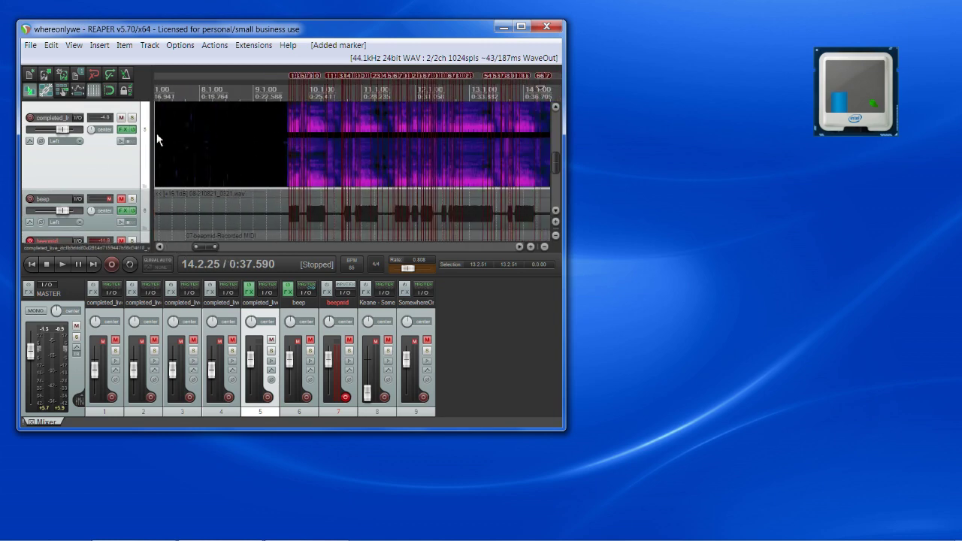
left_click(152, 46)
left_click(157, 59)
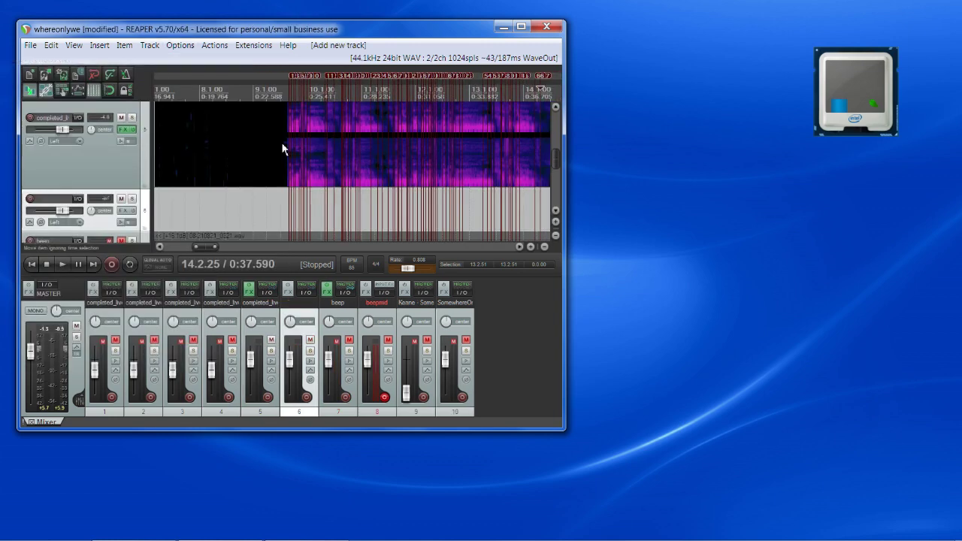
Place the edit cursor at 9.3.17, just before the first marker, and examine the full span of the markers
left_click(286, 198)
scroll(290, 202, "up", 3)
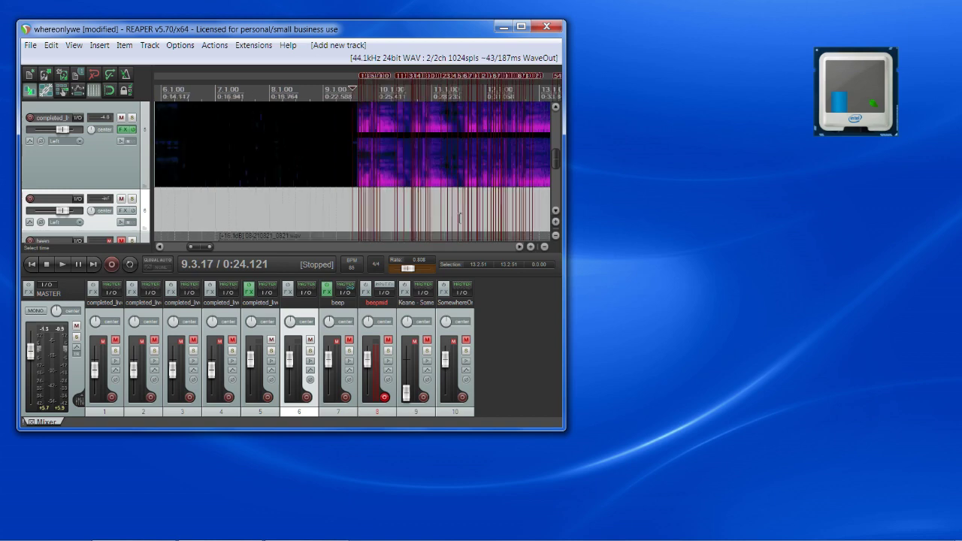
scroll(439, 222, "down", 5)
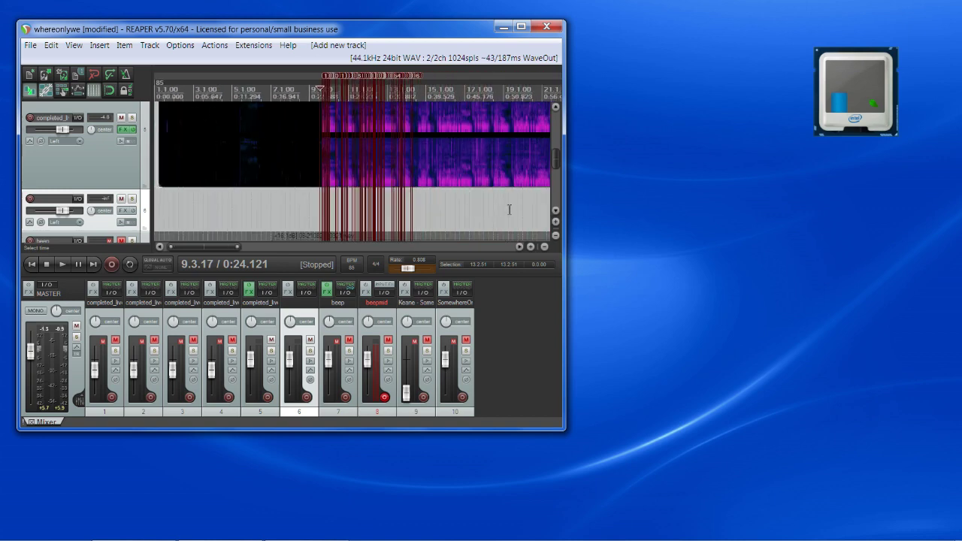
scroll(509, 211, "up", 2)
scroll(509, 211, "down", 1)
left_click(519, 248)
left_click(519, 247)
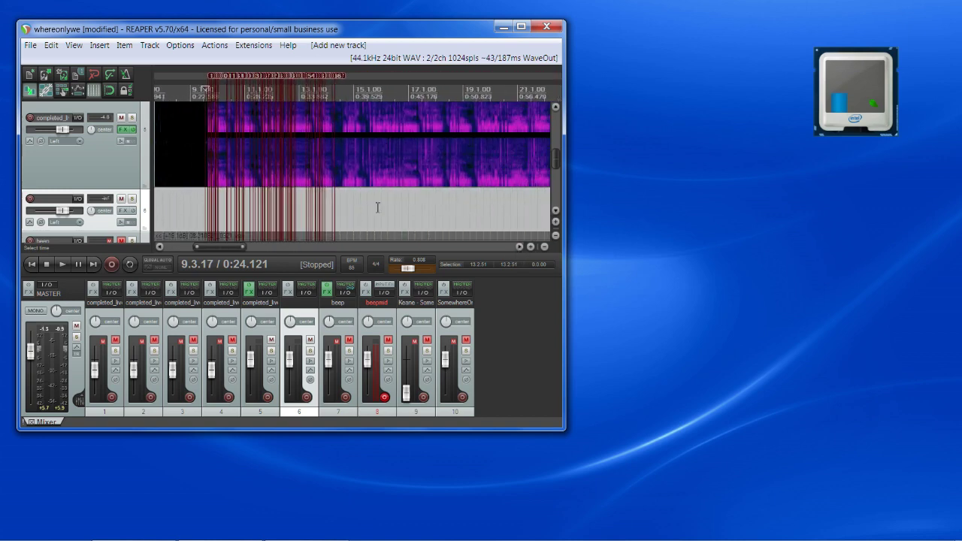
Audition the vocal beyond the sixty-seventh marker, trying edit cursor positions at 14.3.08, 14.3.01 and 14.2.68
left_click(342, 202)
scroll(369, 219, "up", 5)
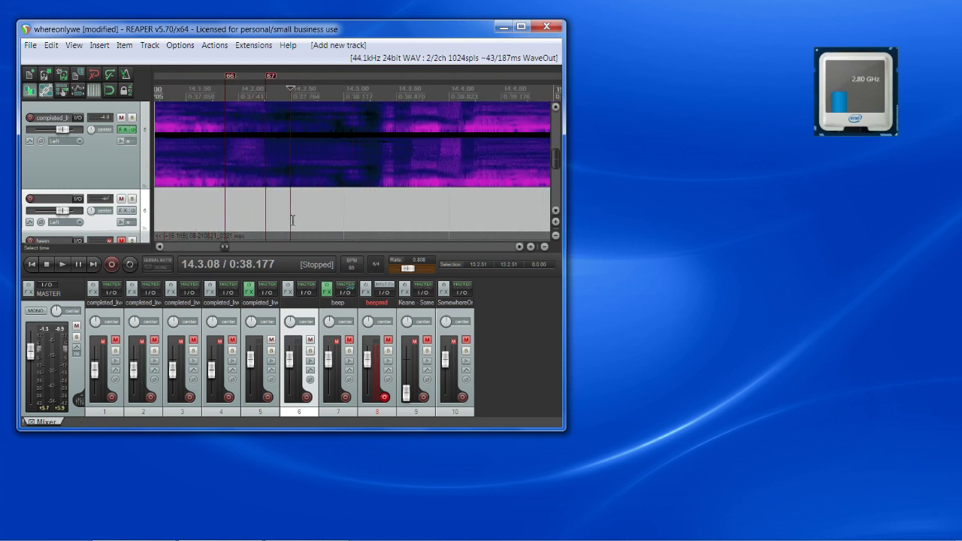
key("space")
left_click(348, 214)
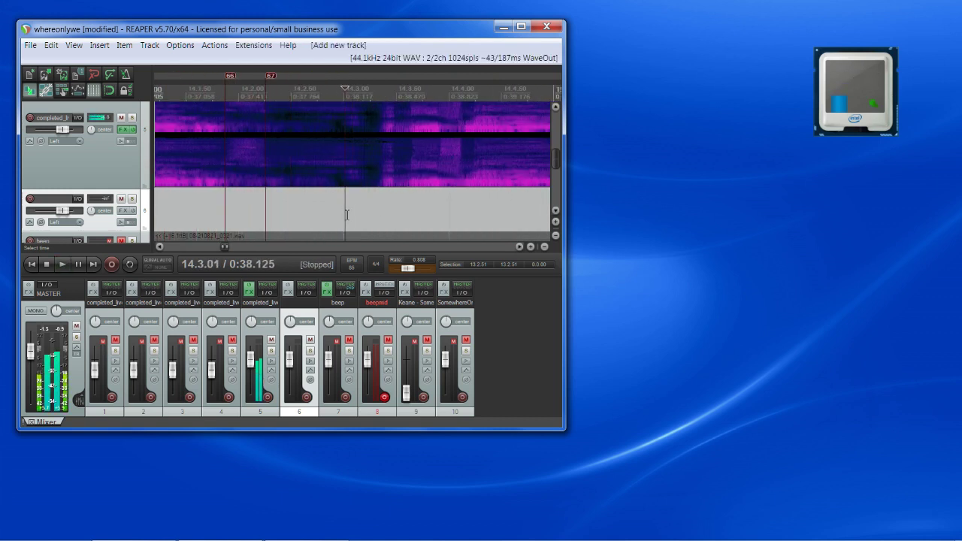
scroll(350, 212, "down", 1)
left_click(327, 213)
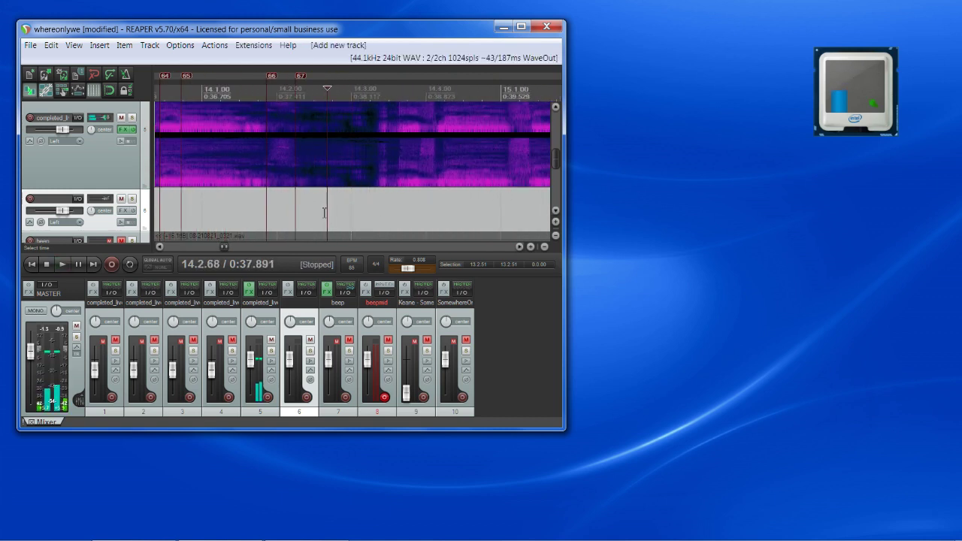
Try to draw a MIDI item on the new track from 14.2.64 back toward the start of the marked vocal
scroll(325, 212, "down", 1)
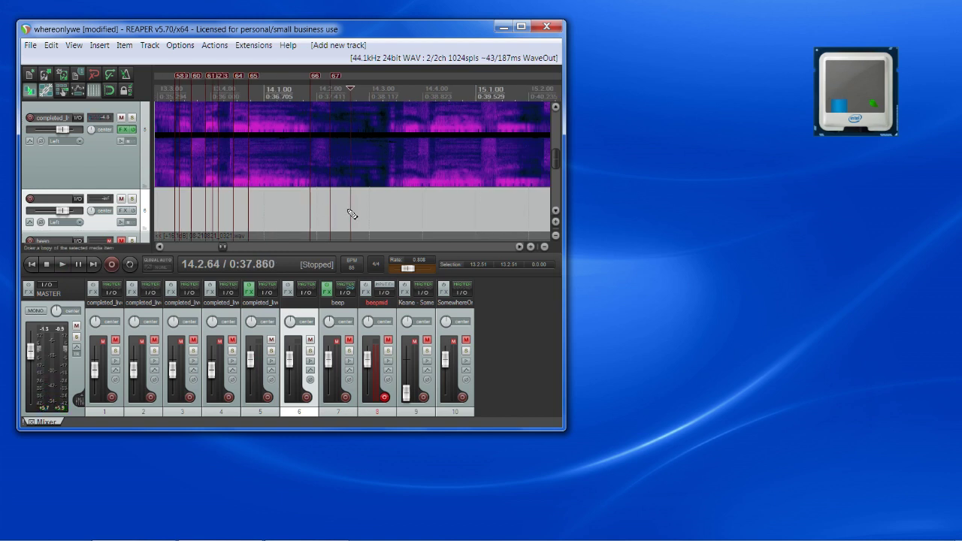
left_click_drag(348, 215, 263, 218)
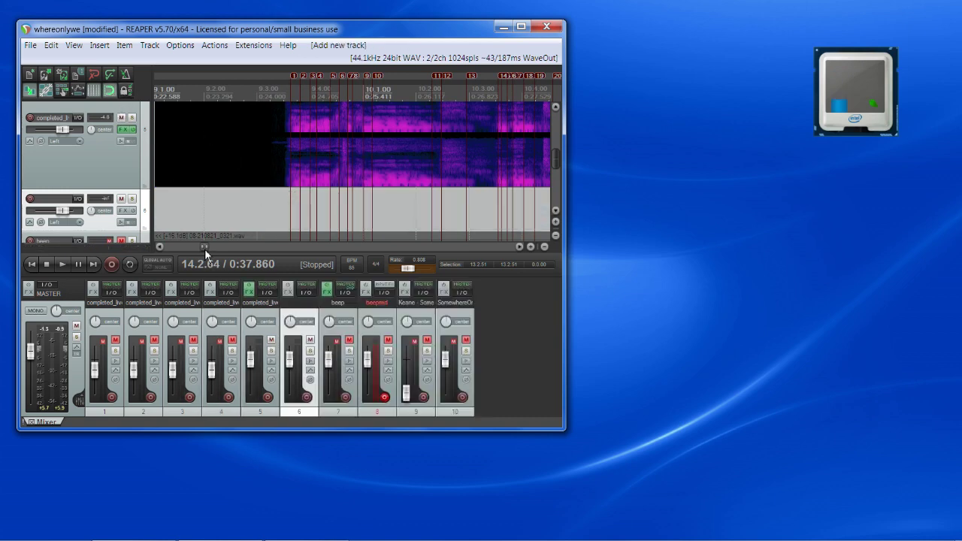
left_click_drag(205, 249, 226, 247)
Draw a MIDI item on the new track spanning 9.3.00 to 14.3.00 and open it in the MIDI editor
left_click(321, 200)
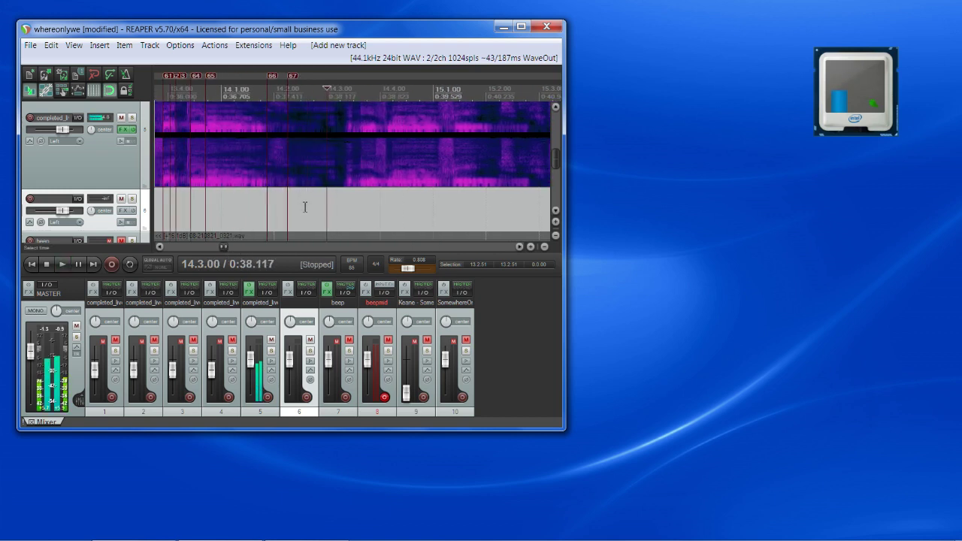
scroll(311, 202, "up", 3)
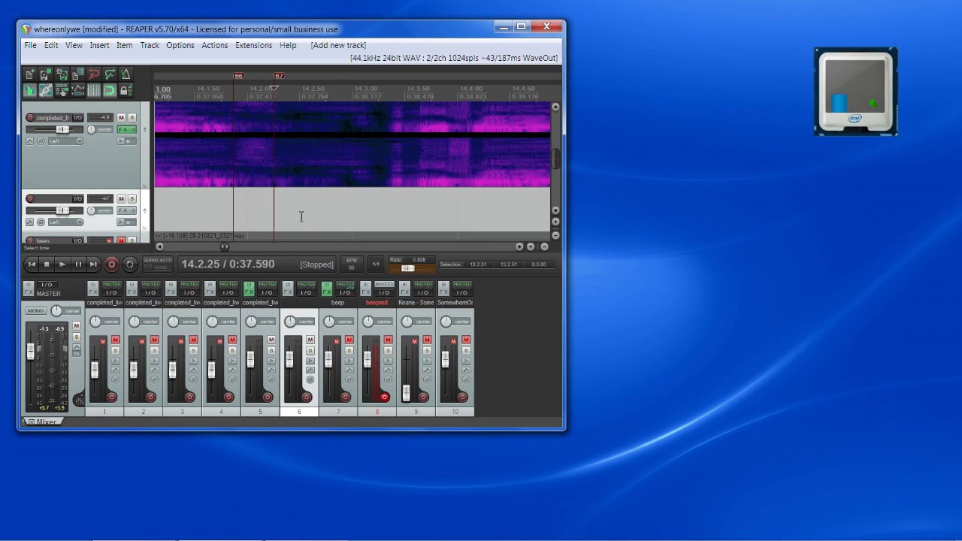
left_click(326, 208)
key("space")
key("space")
left_click_drag(356, 204, 237, 209)
double_click(297, 211)
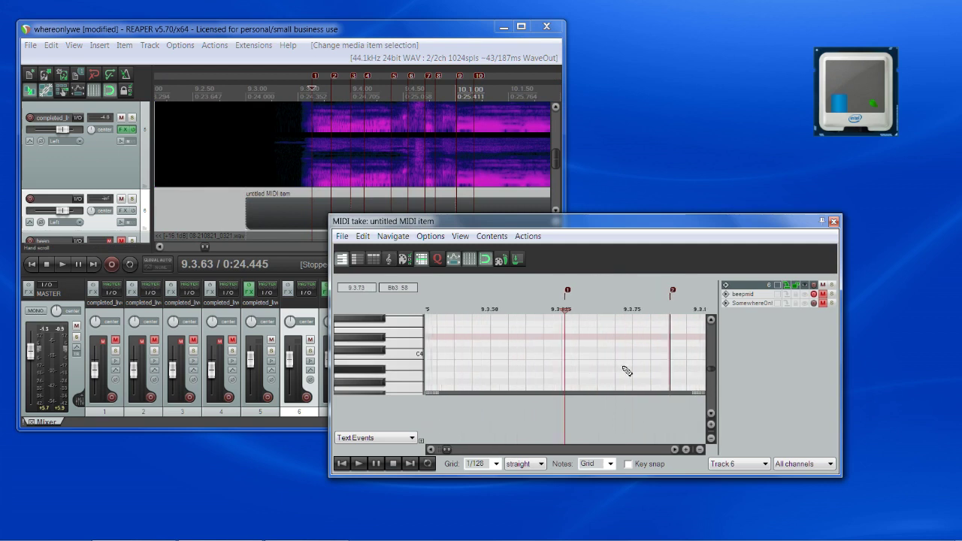
Examine the empty piano roll around the first marker at close range against the 1/128 grid
scroll(621, 359, "up", 5)
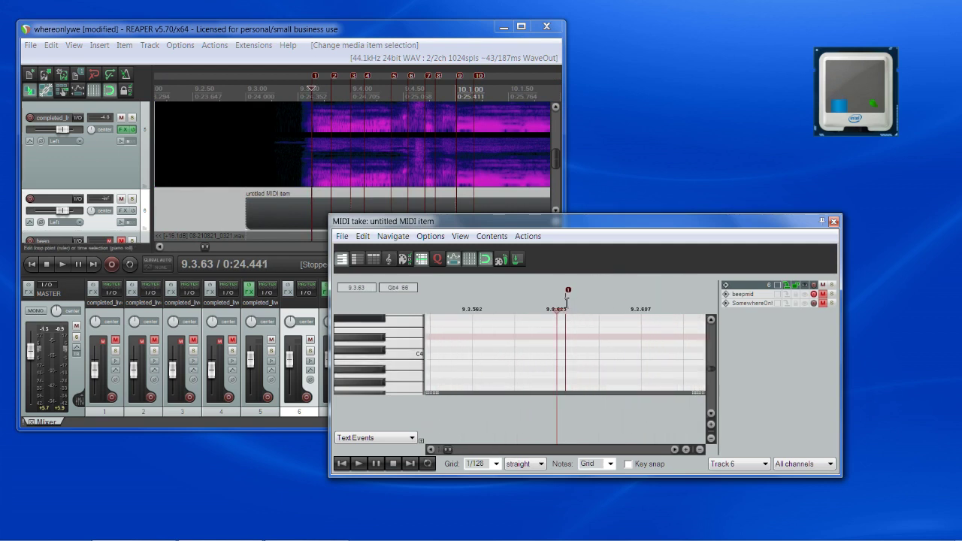
scroll(591, 331, "up", 3)
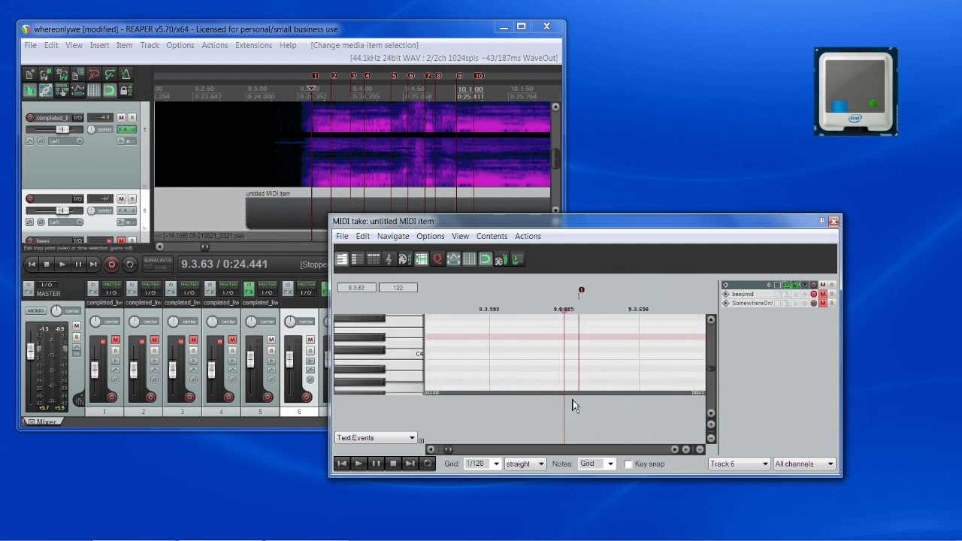
scroll(616, 324, "down", 6)
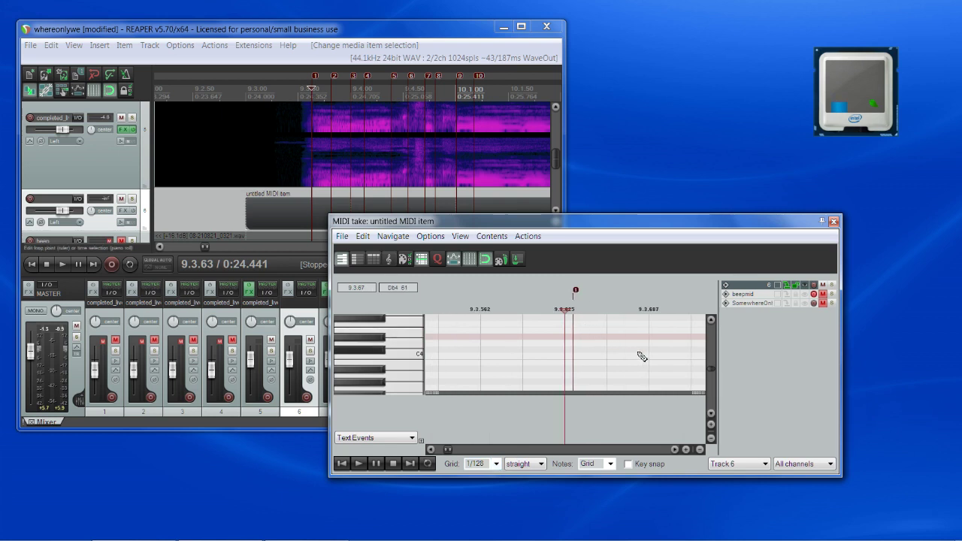
scroll(642, 356, "up", 3)
scroll(640, 348, "up", 1)
scroll(640, 353, "down", 2)
scroll(642, 356, "up", 1)
Make the items of the beepmid and SomewhereOnlyWeKnow tracks visible in the MIDI editor as reference notes
left_click(806, 303)
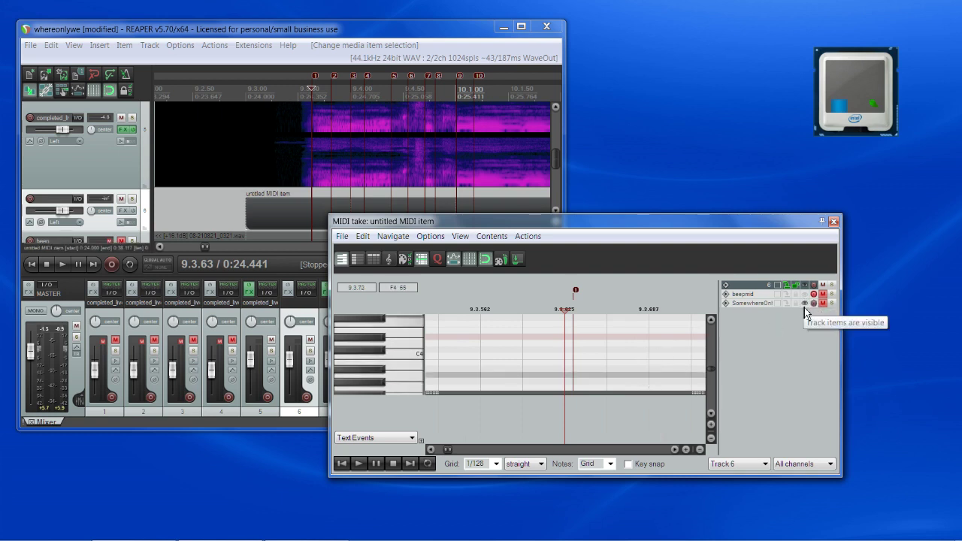
scroll(584, 366, "down", 3)
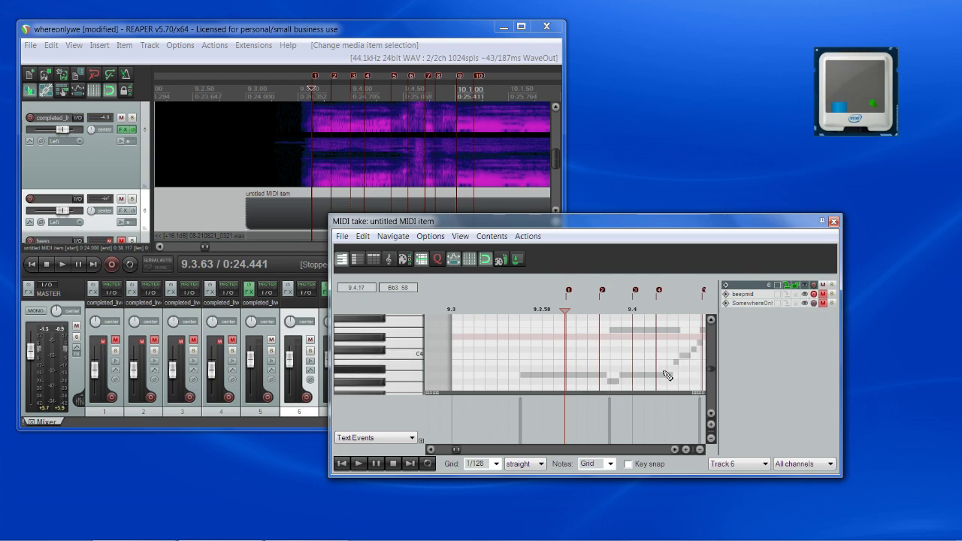
scroll(670, 365, "down", 4)
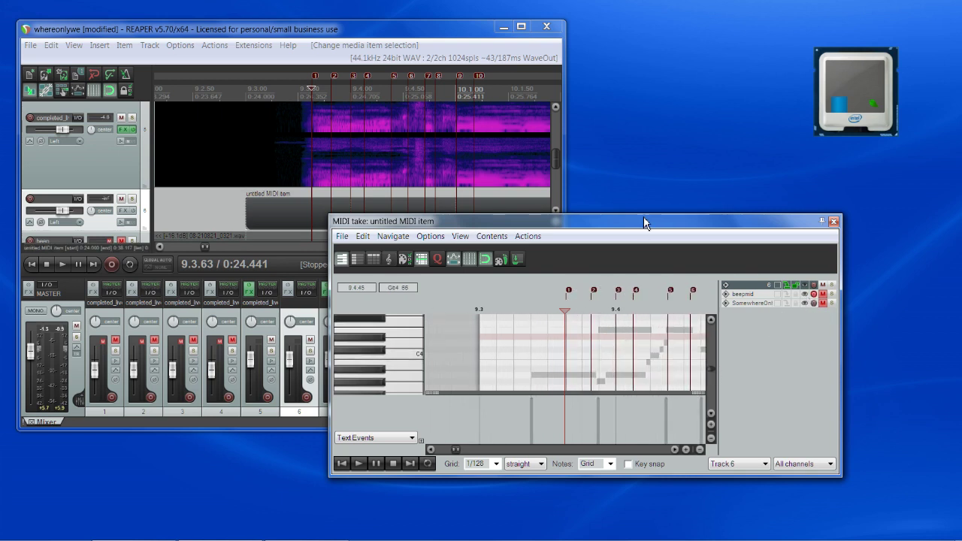
Examine the notes of SomewhereOnlyWeKnow (1).mid around the markers in the MIDI editor, and close the editor
left_click_drag(566, 228, 755, 221)
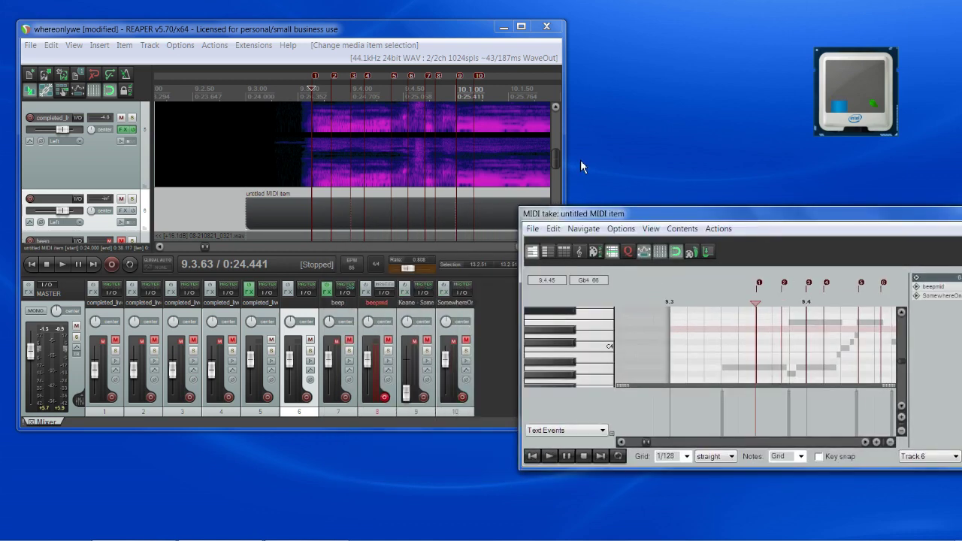
left_click_drag(557, 160, 565, 209)
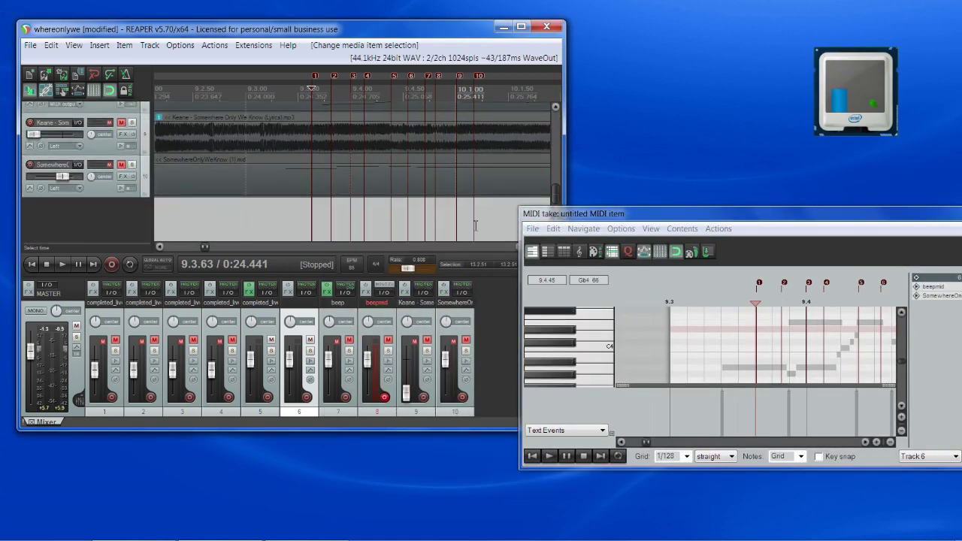
double_click(455, 182)
scroll(721, 362, "up", 5)
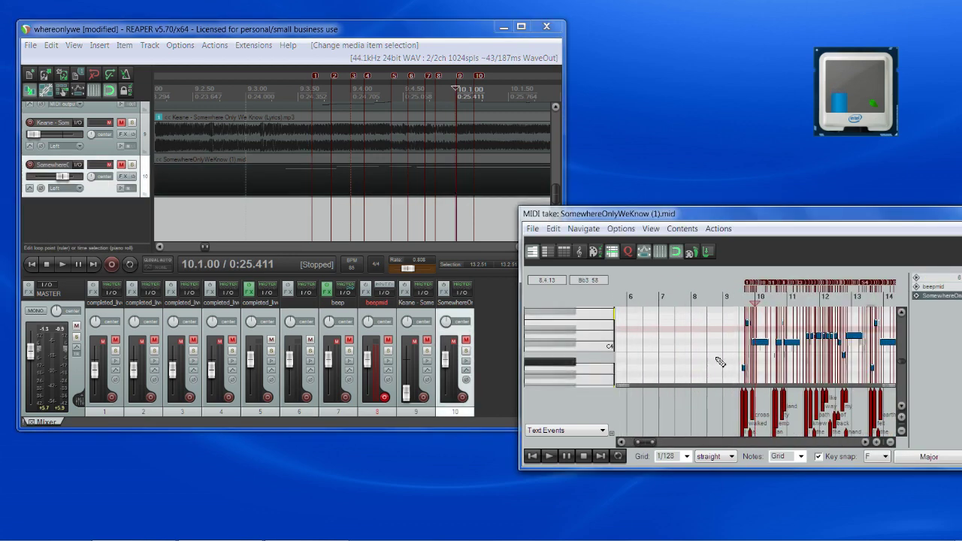
scroll(726, 346, "up", 5)
left_click_drag(749, 221, 431, 208)
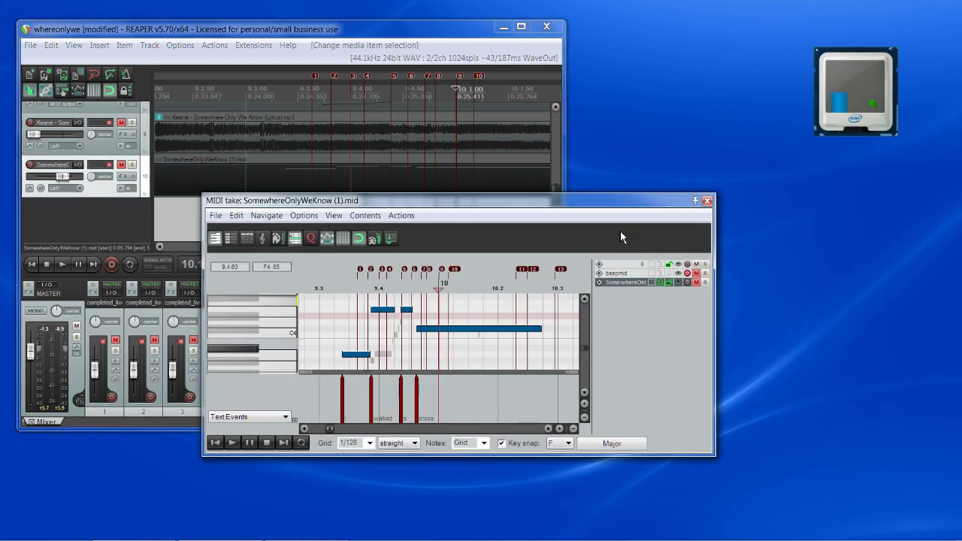
scroll(455, 319, "up", 2)
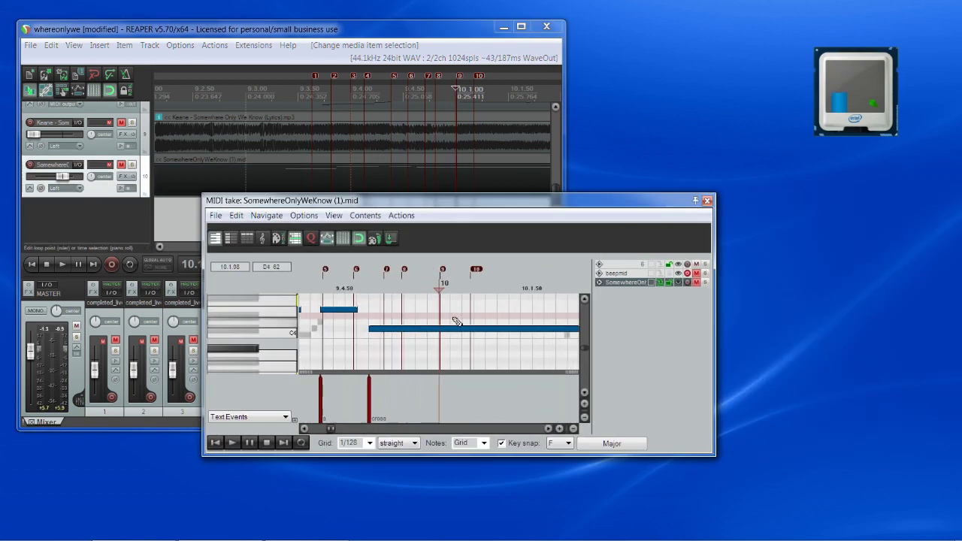
left_click(708, 200)
Open the beepmid track's recorded MIDI item in the MIDI editor, unmute that track, and close the editor
scroll(557, 179, "up", 2)
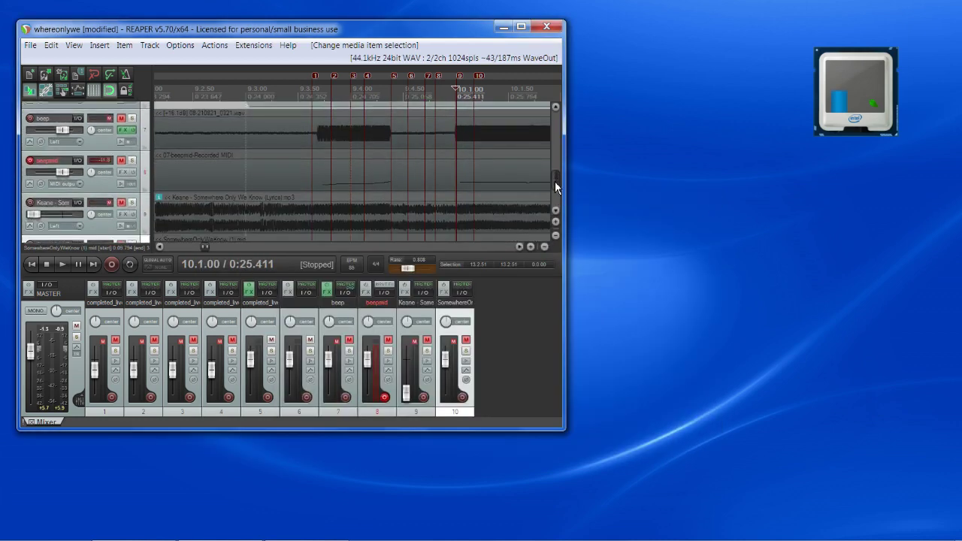
scroll(558, 177, "up", 4)
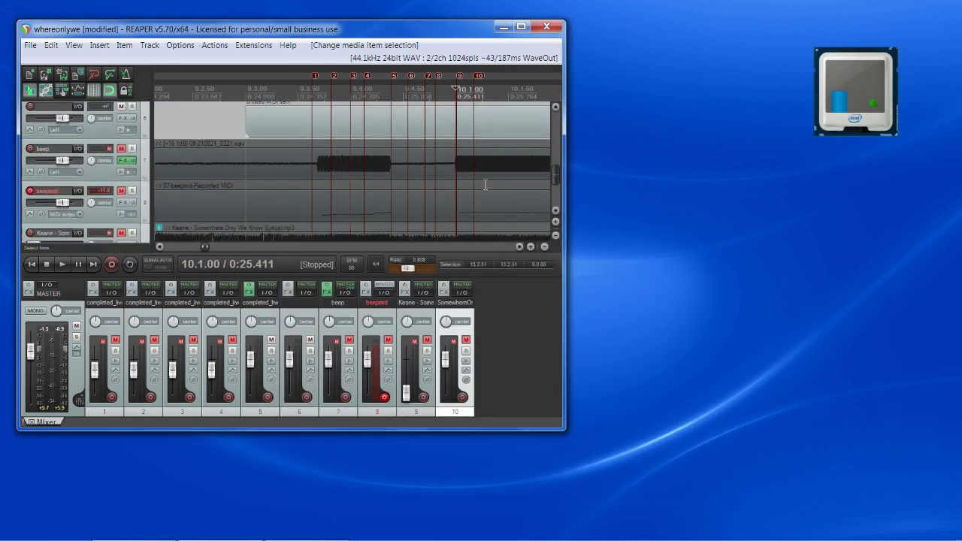
left_click(485, 211)
double_click(485, 211)
scroll(545, 328, "up", 3)
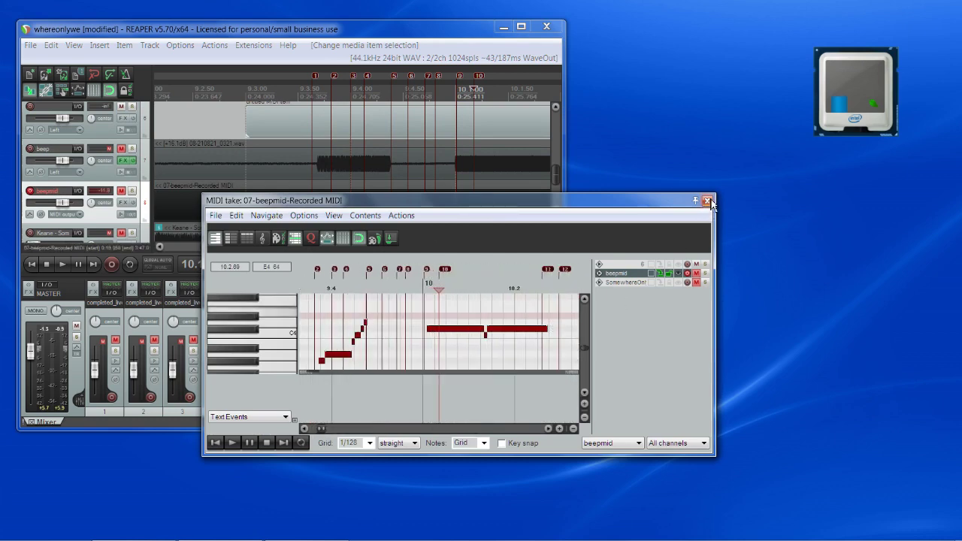
left_click(697, 274)
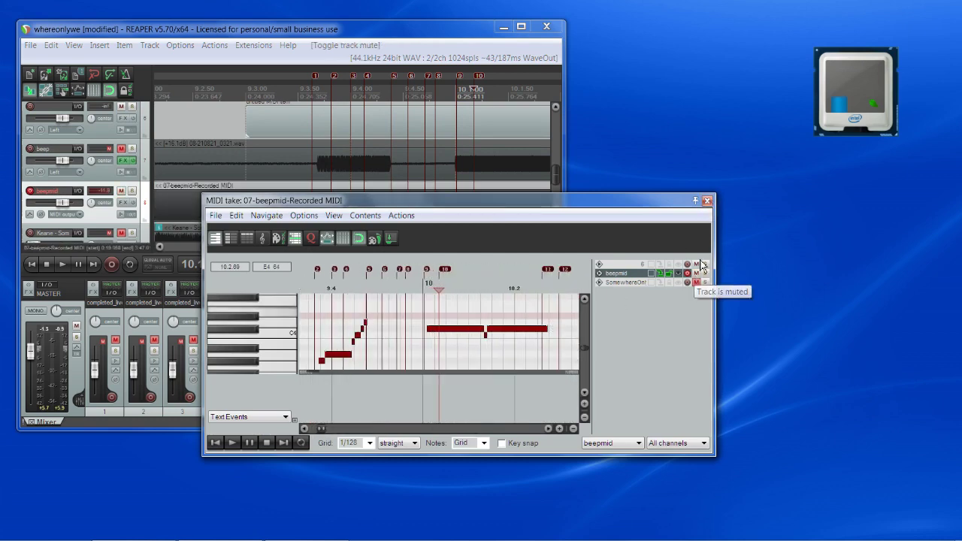
left_click(707, 201)
Reopen the untitled MIDI item, make the beepmid track's items visible in it, and disarm beepmid for recording
double_click(436, 128)
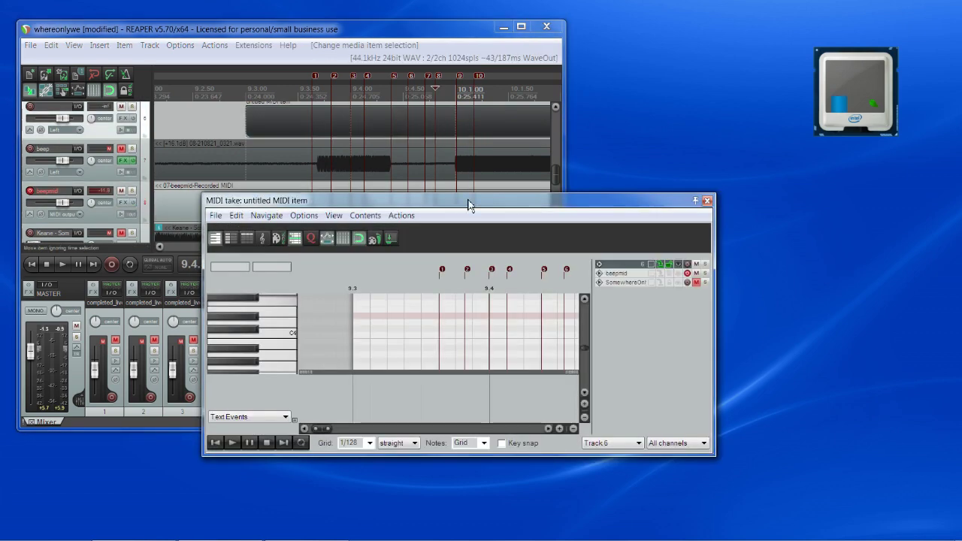
left_click(679, 274)
left_click(690, 275)
scroll(488, 333, "down", 4)
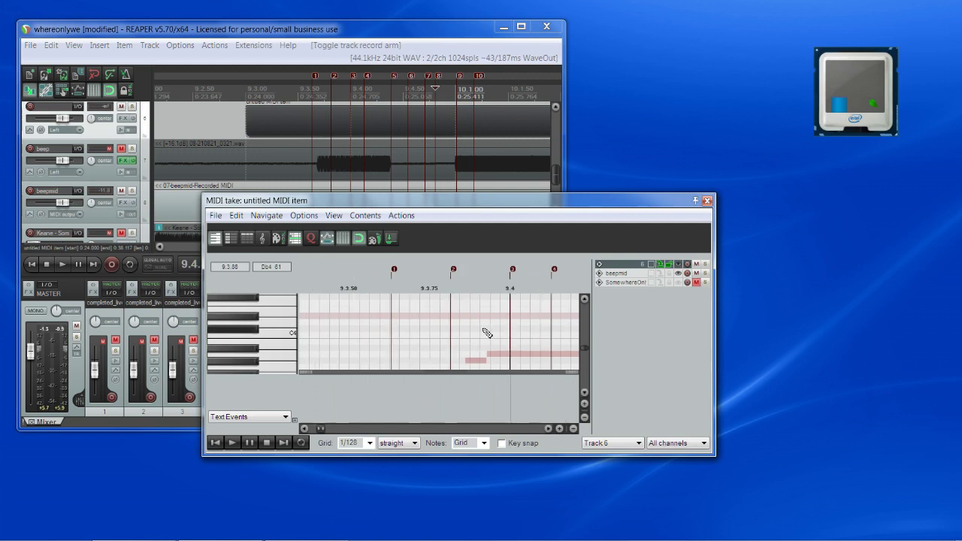
Compare the beepmid reference notes with the markers and spectrogram, briefly showing and hiding the SomewhereOnlyWeKnow notes
left_click_drag(584, 352, 587, 355)
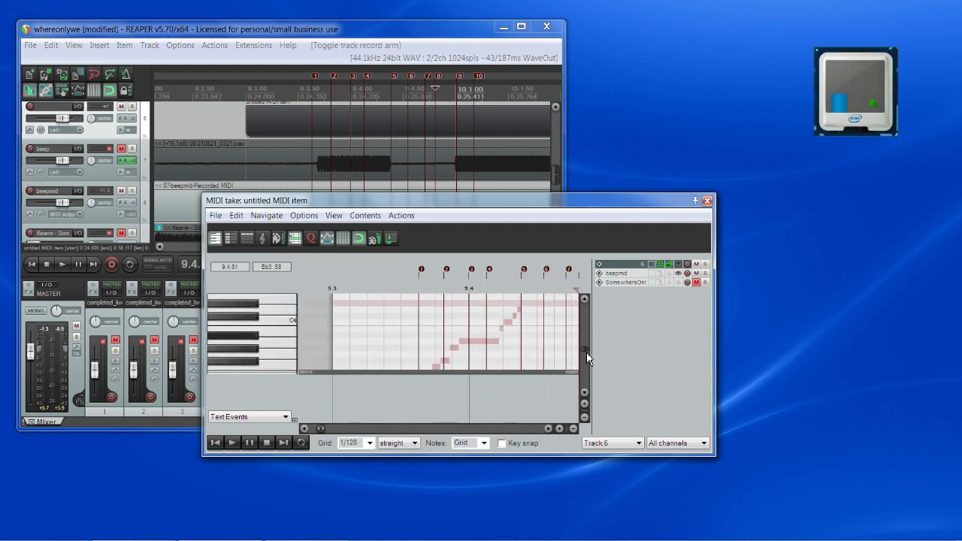
scroll(451, 143, "up", 5)
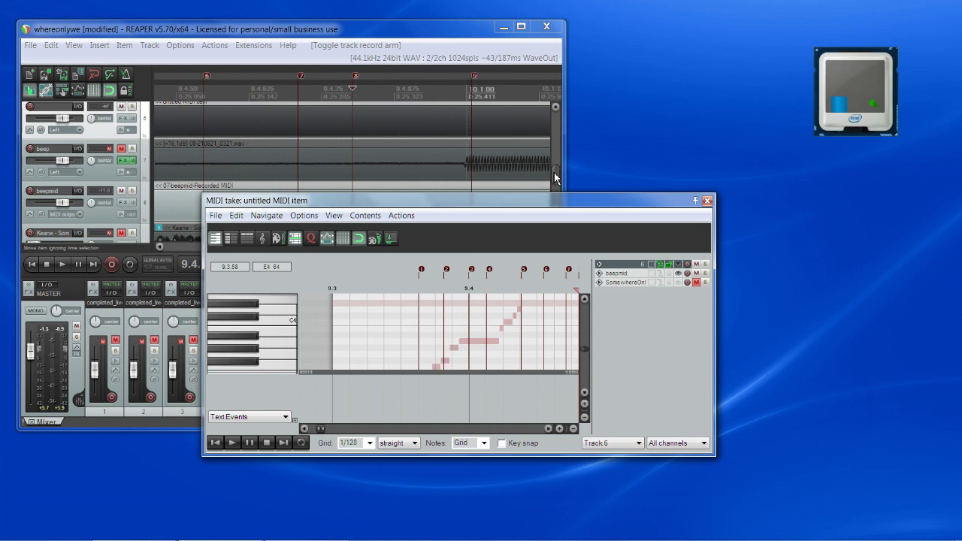
left_click_drag(557, 177, 557, 151)
scroll(447, 352, "up", 3)
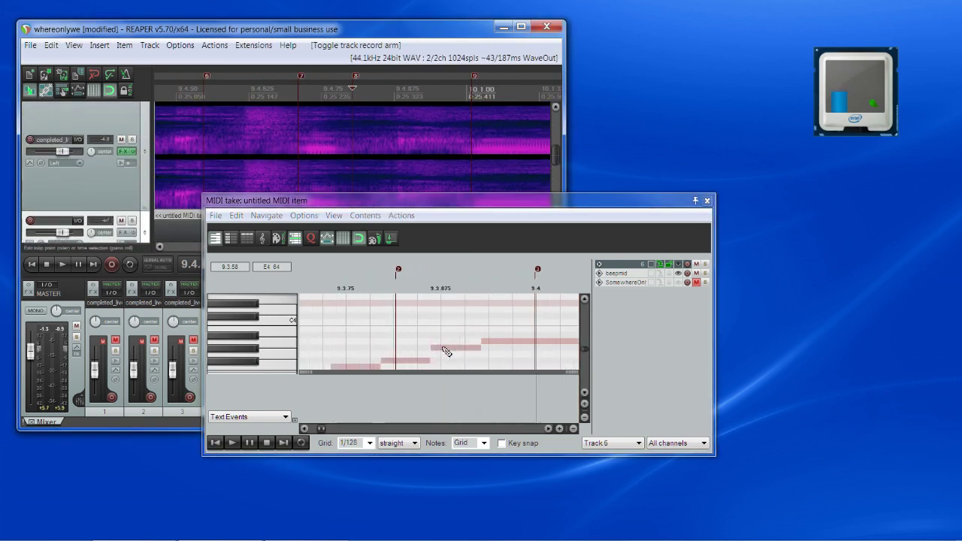
scroll(447, 352, "down", 2)
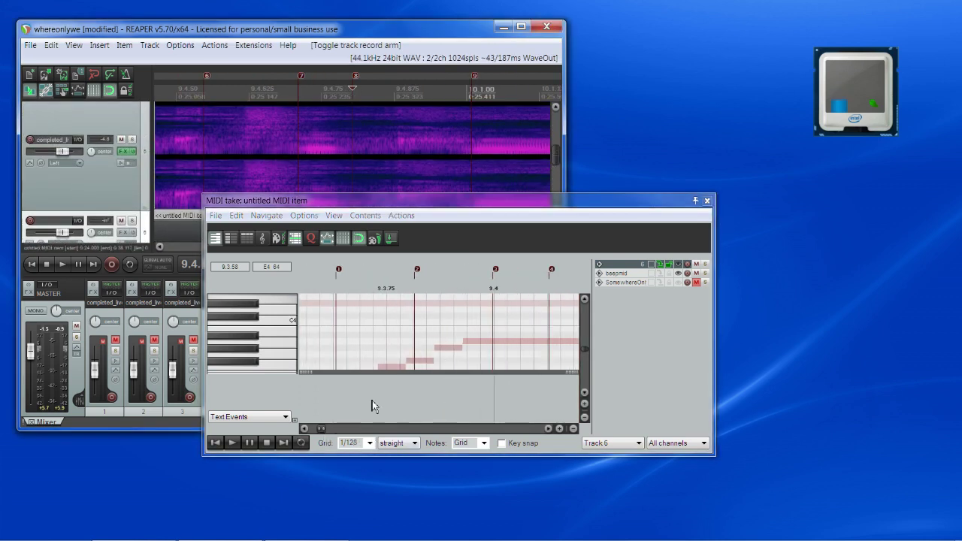
left_click_drag(587, 351, 589, 352)
left_click(680, 284)
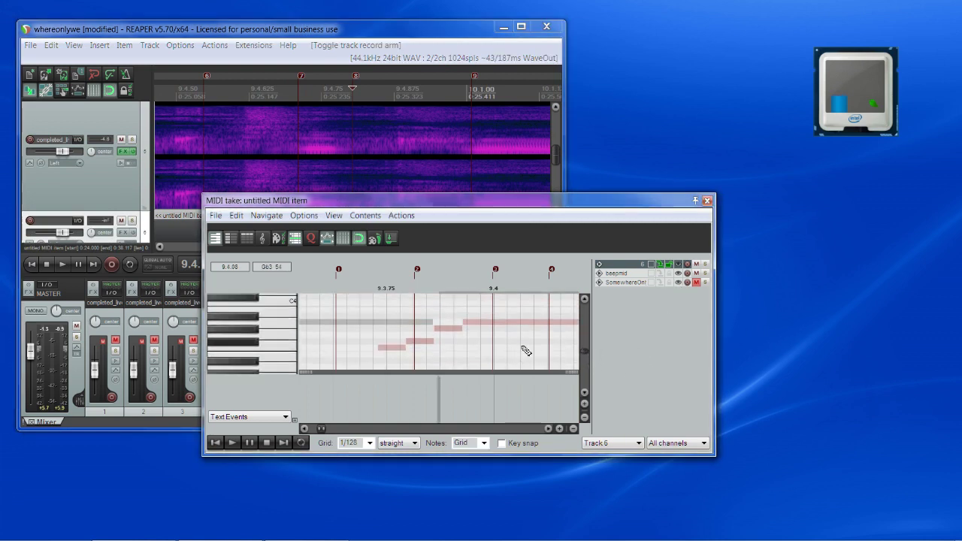
left_click(679, 283)
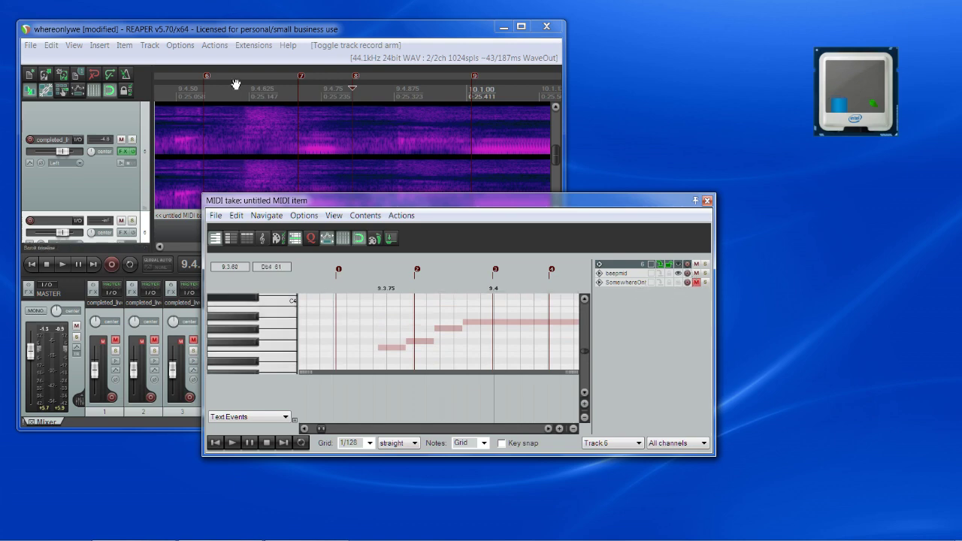
Bring the start of the marked vocal into view beside the MIDI editor and audition it from the first marker
key("space")
key("space")
scroll(241, 164, "down", 3)
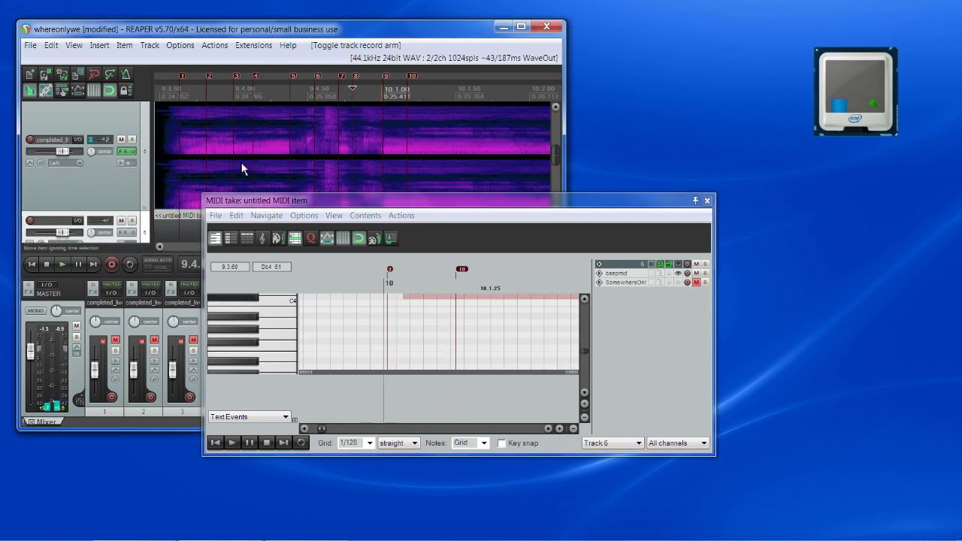
left_click_drag(252, 206, 423, 202)
left_click_drag(206, 247, 206, 253)
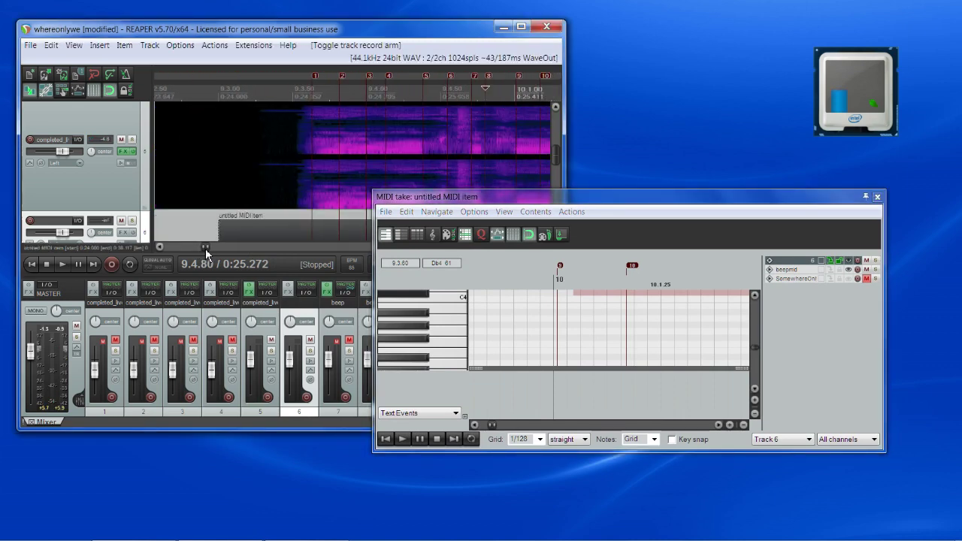
key("space")
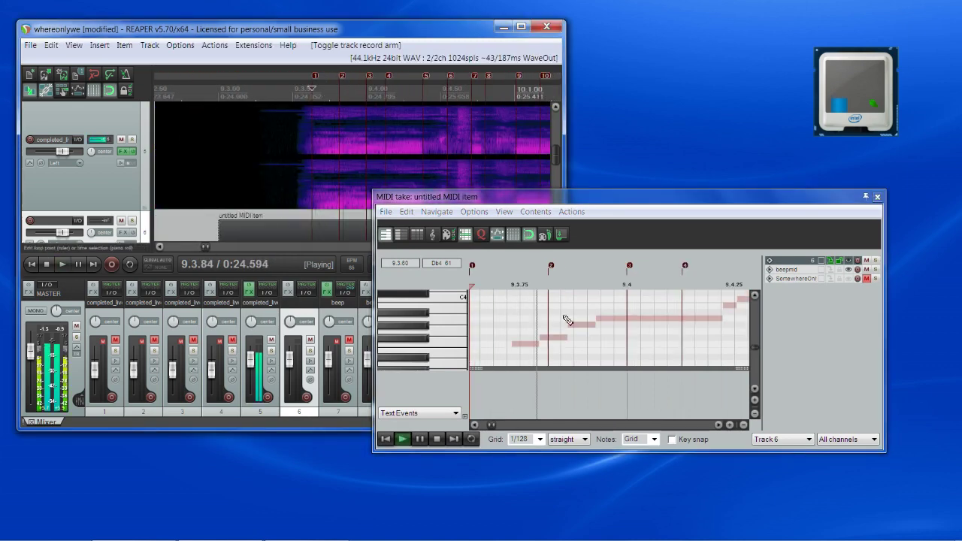
key("space")
Hide the SomewhereOnlyWeKnow reference items and draw an F3 note from the first marker to the second
scroll(566, 333, "up", 2)
scroll(570, 331, "down", 1)
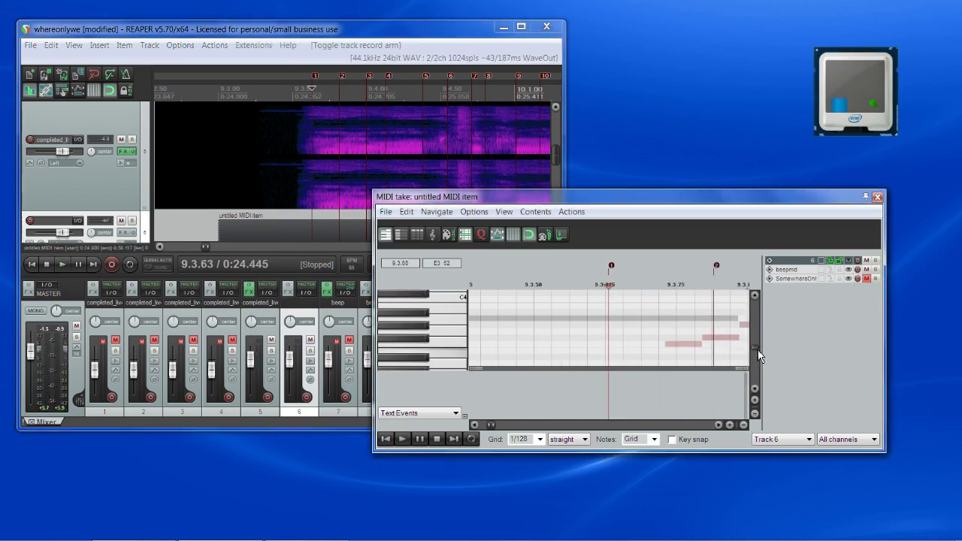
mouse_move(758, 349)
left_mouse_down()
mouse_move(766, 342)
mouse_move(768, 351)
left_mouse_up()
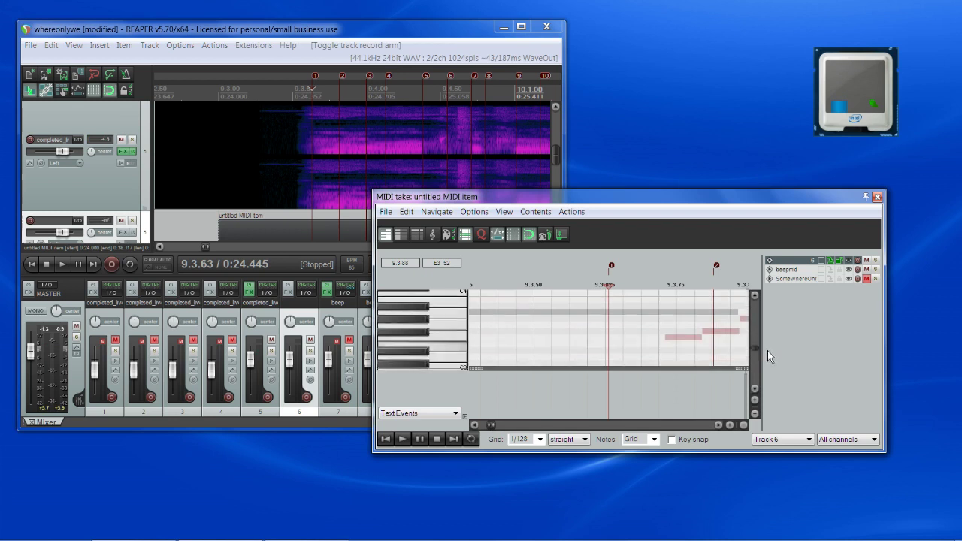
scroll(770, 357, "down", 1)
scroll(716, 344, "down", 3)
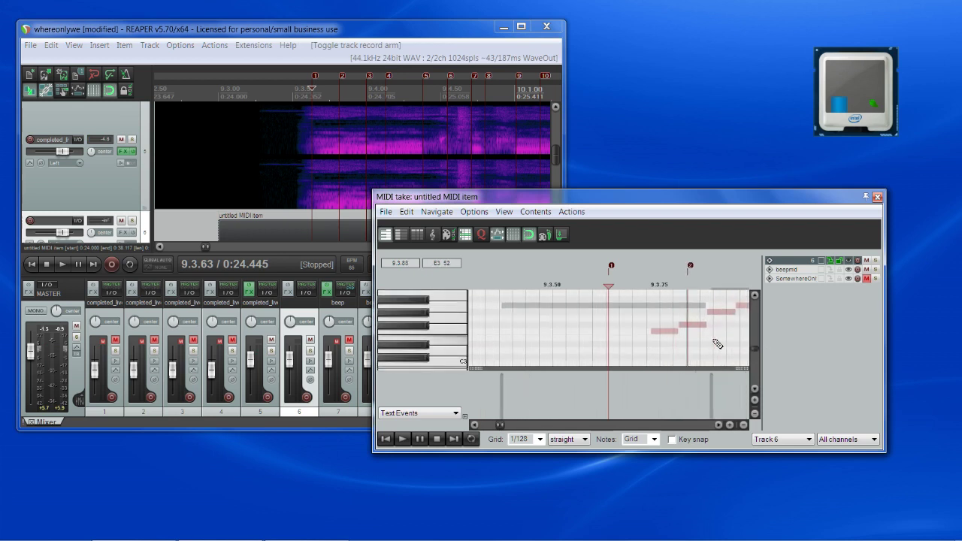
left_click(849, 280)
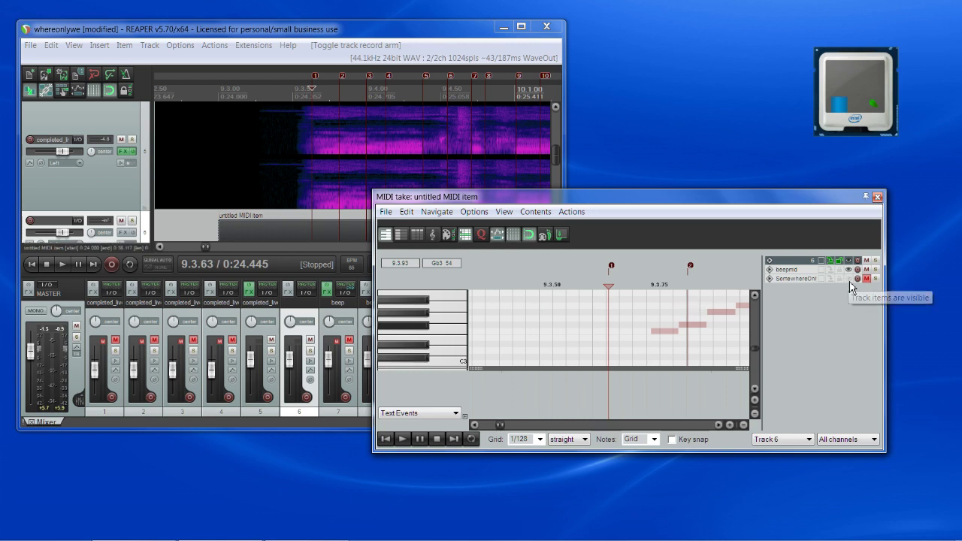
left_click(607, 333)
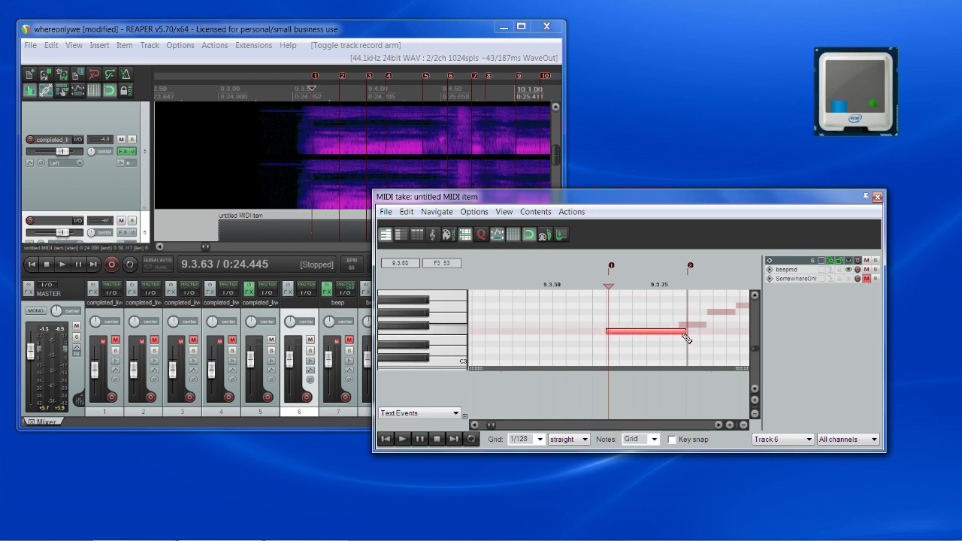
Extend the start of the F3 note back to the edit cursor at 9.3.63, just before the first marker
scroll(679, 316, "up", 2)
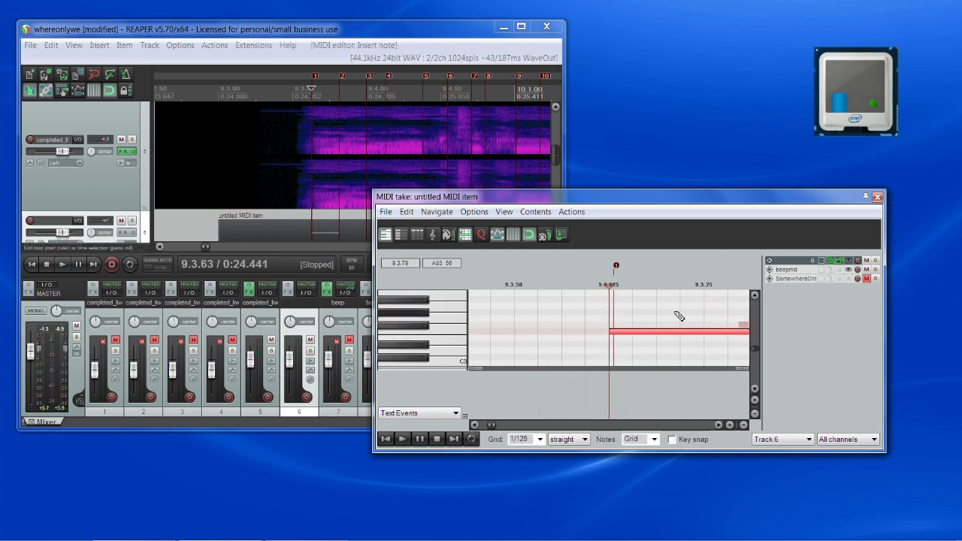
scroll(679, 316, "up", 2)
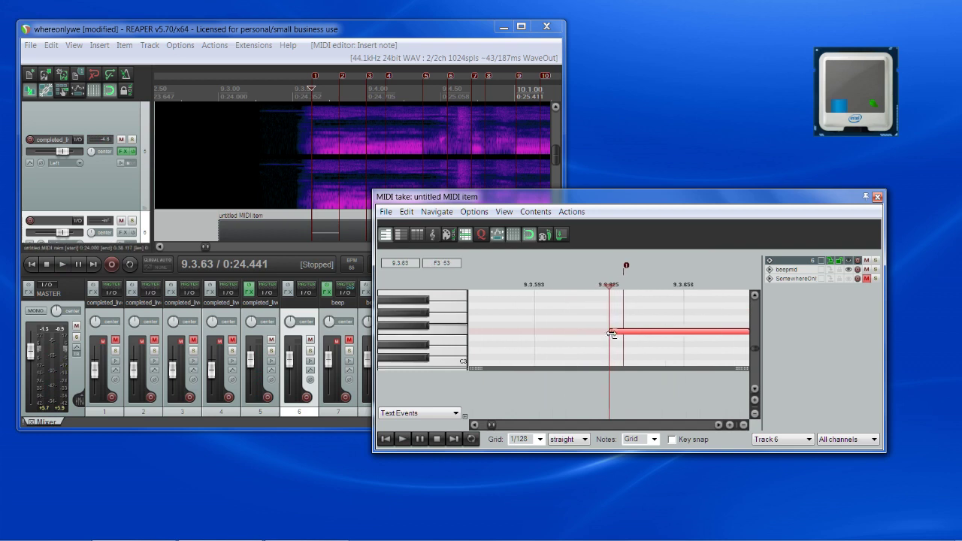
scroll(702, 313, "down", 4)
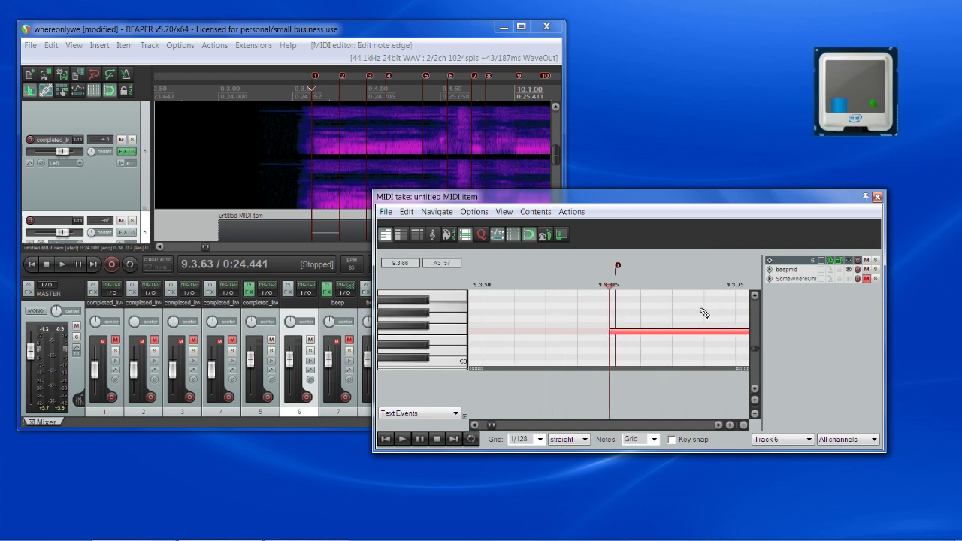
scroll(704, 313, "up", 2)
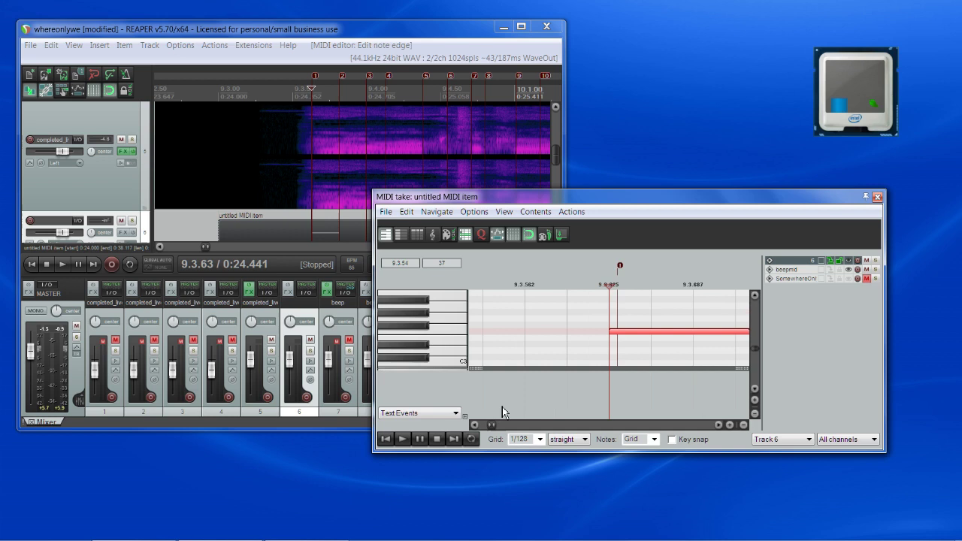
Set the MIDI editor grid to 1/64 and try adjusting the start of the F3 note against it
left_click(541, 440)
left_click(536, 460)
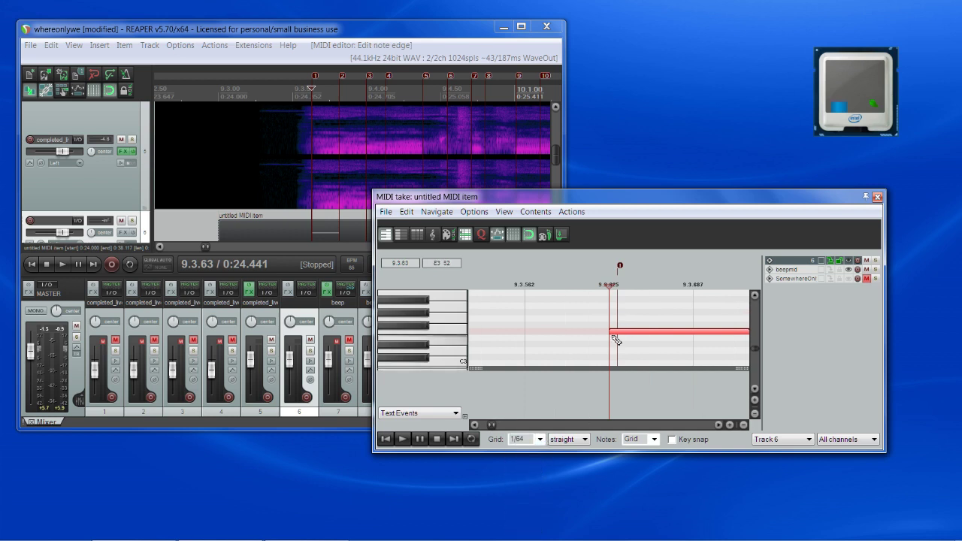
left_click_drag(617, 334, 653, 335)
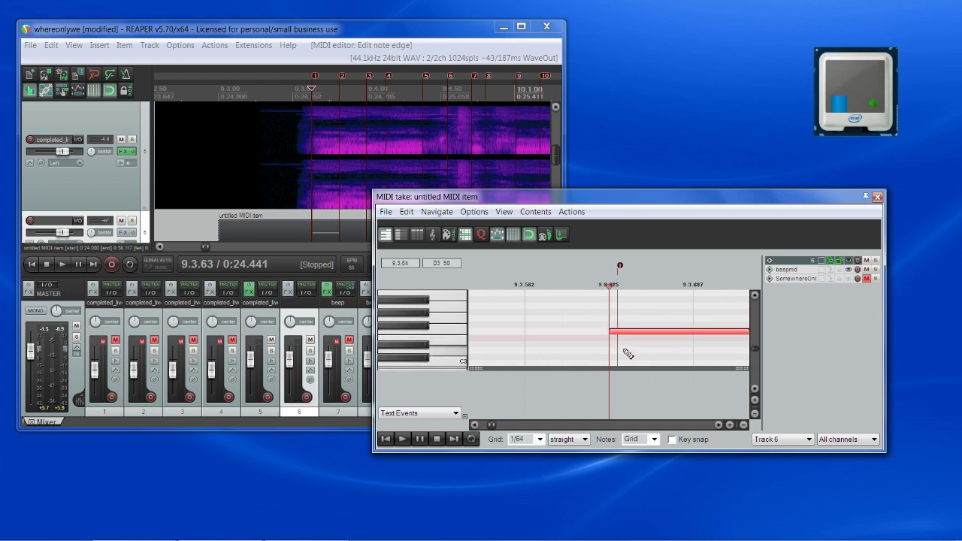
scroll(625, 355, "up", 5)
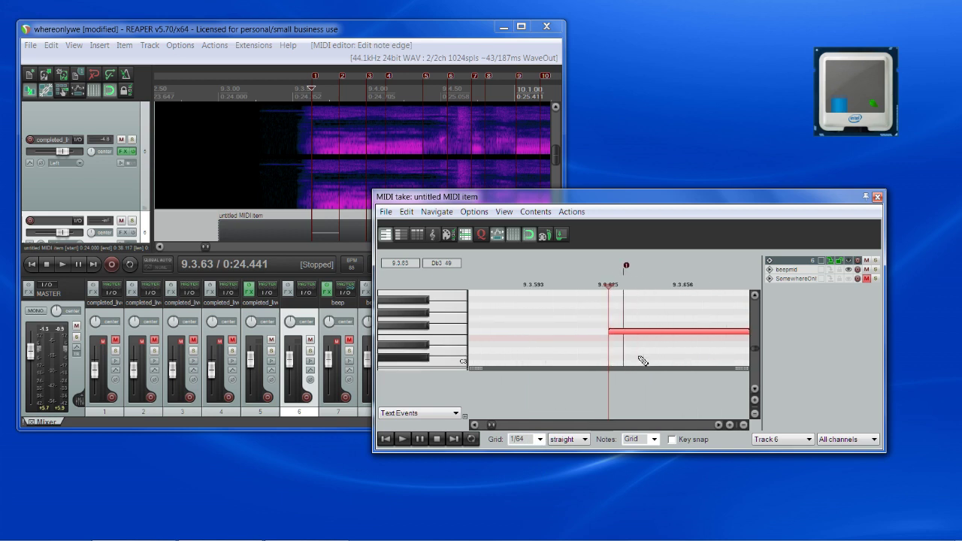
scroll(643, 361, "down", 7)
Set the MIDI editor grid to 1/16 and extend the F3 note's start back to 9.3.50
left_click(541, 441)
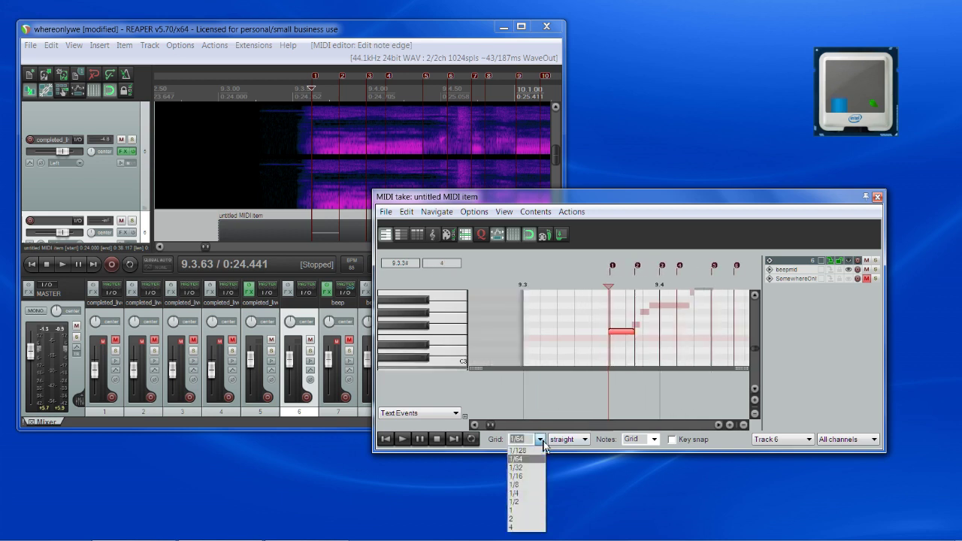
left_click(535, 478)
scroll(625, 342, "up", 6)
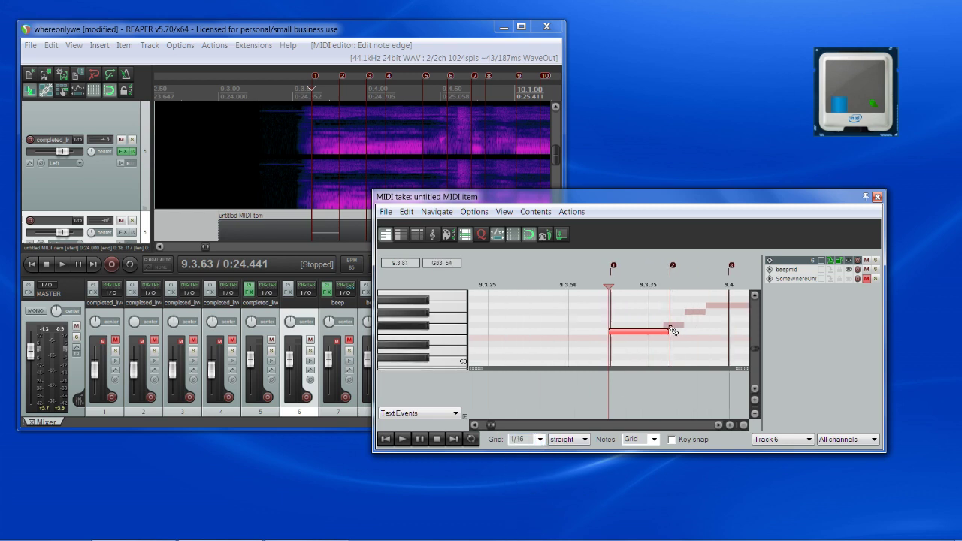
left_click_drag(611, 332, 597, 333)
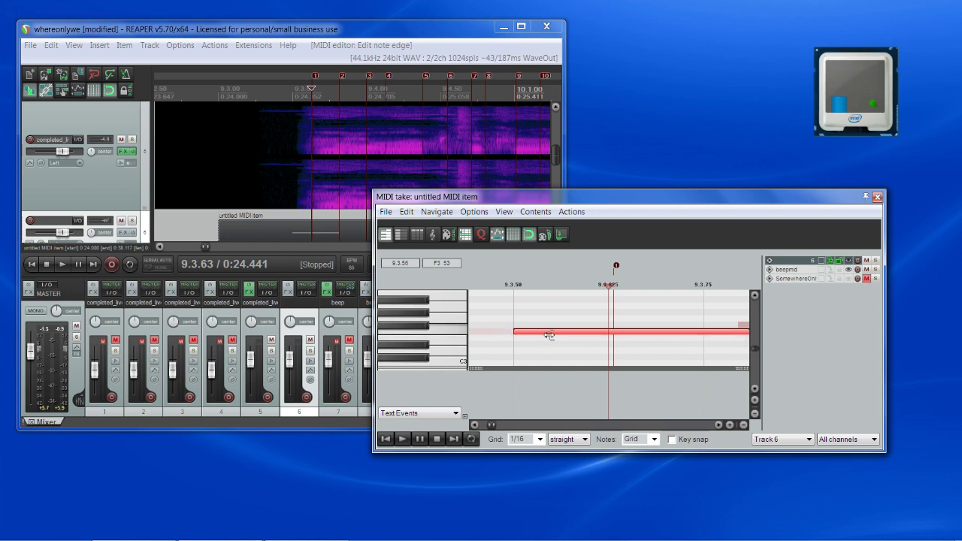
scroll(750, 339, "right", 3)
scroll(652, 341, "down", 5)
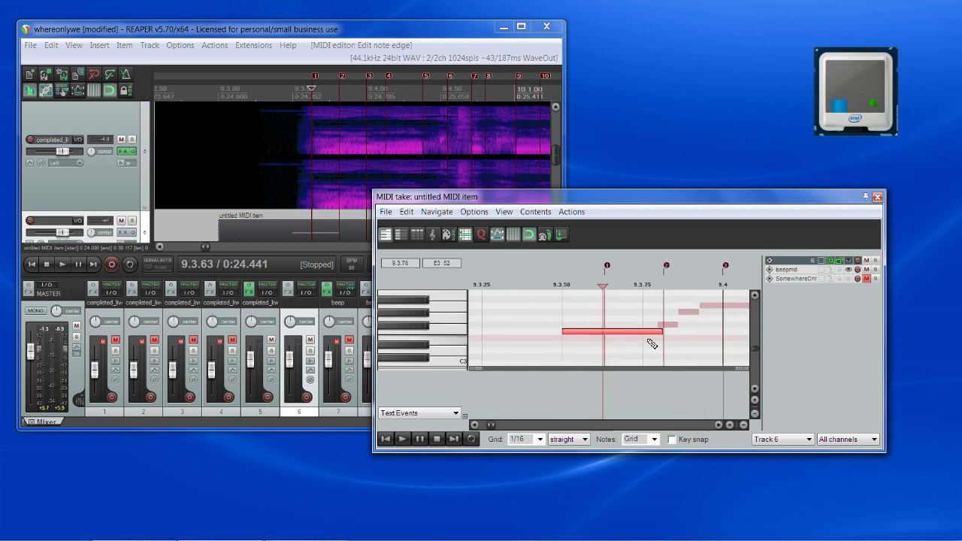
Set the MIDI editor grid to 1/32 and trim the F3 note's start forward to the edit cursor at 9.3.63
left_click(539, 439)
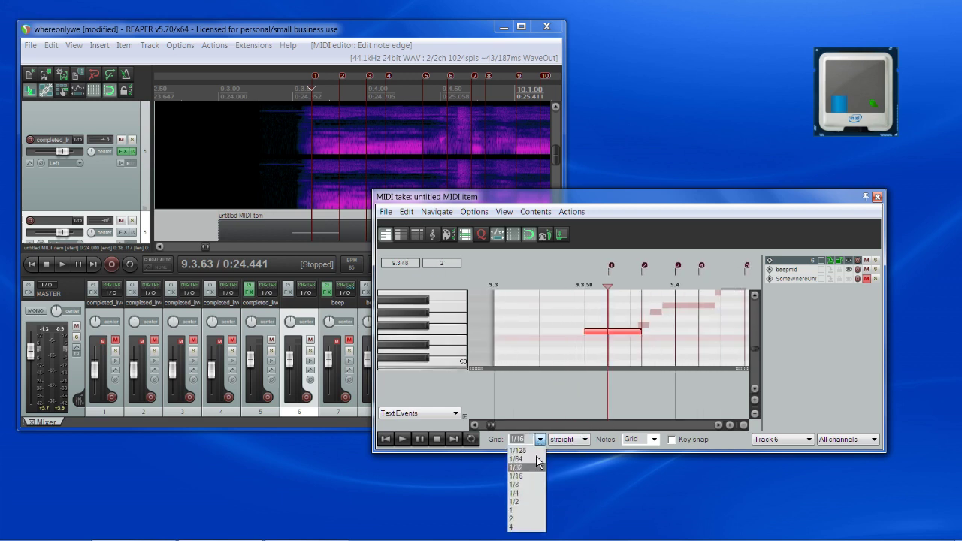
left_click(527, 468)
scroll(515, 335, "up", 4)
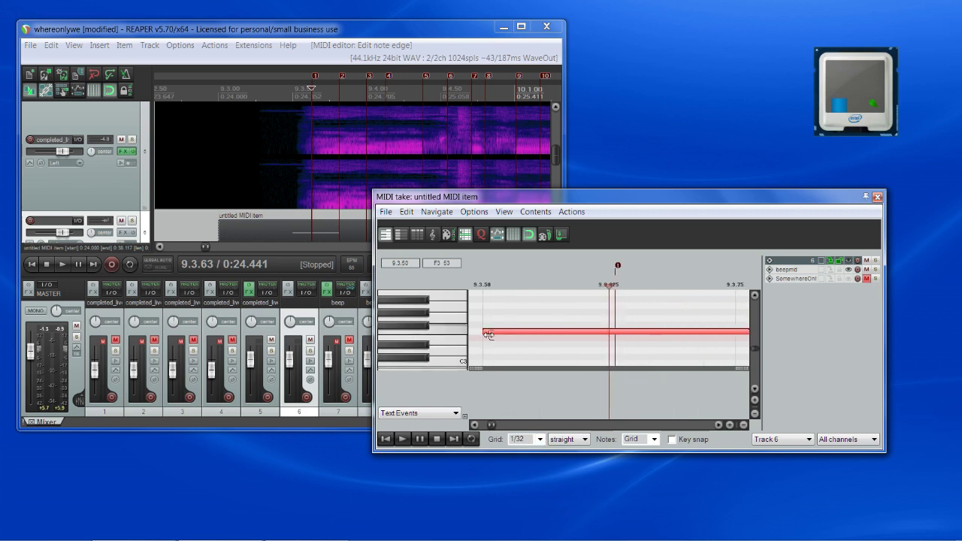
left_click_drag(489, 333, 632, 338)
scroll(632, 339, "down", 3)
scroll(691, 347, "down", 3)
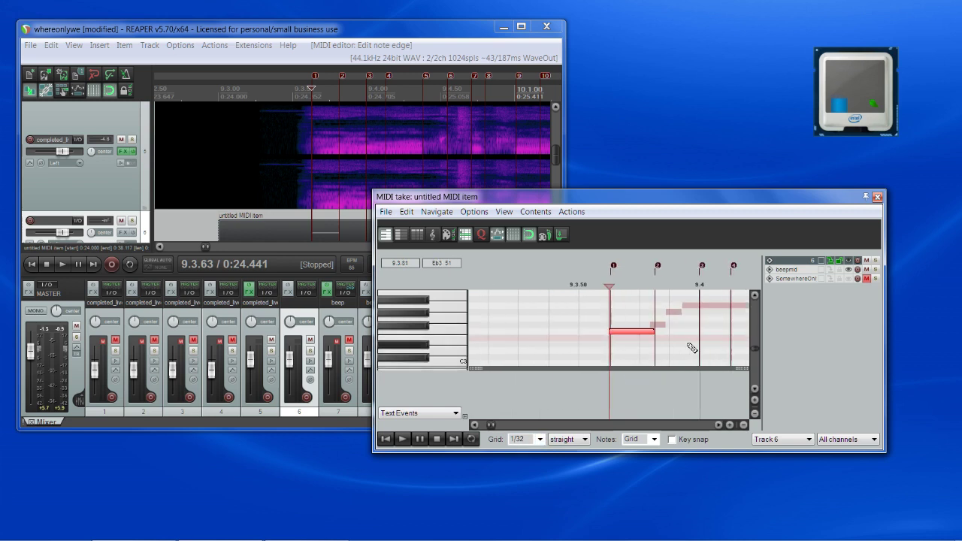
Start a new text event at position 9.3.63 under the first note and set its type to Lyrics
scroll(692, 350, "up", 3)
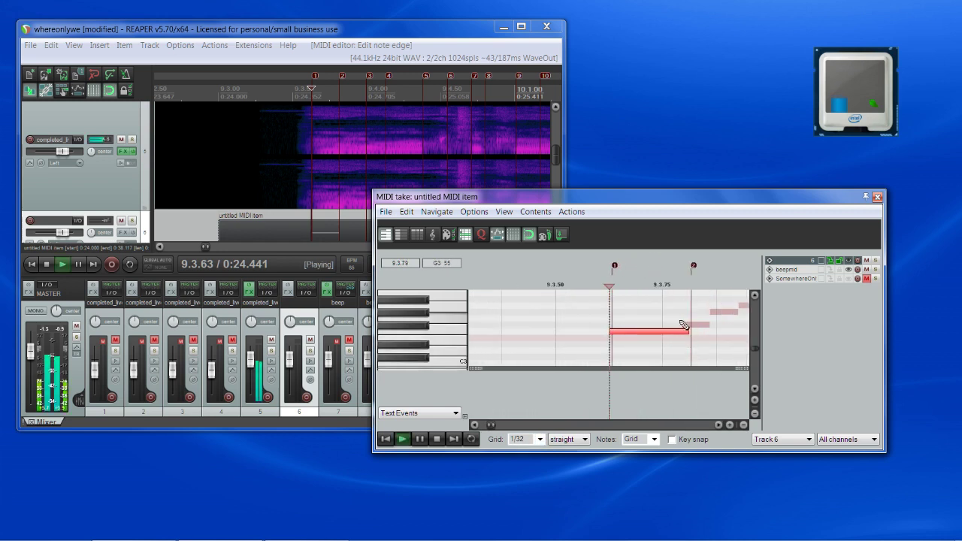
scroll(613, 398, "down", 1)
double_click(613, 397)
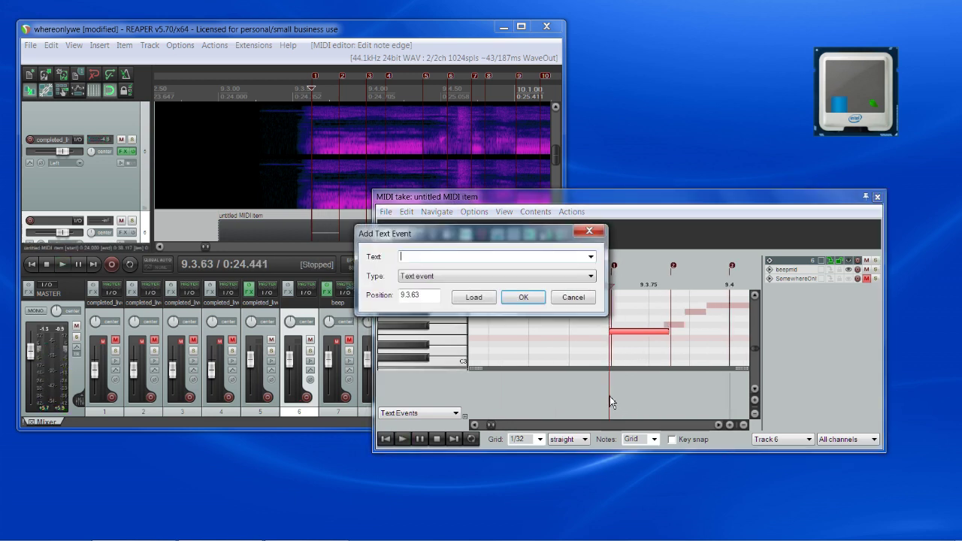
left_click(517, 276)
left_click(509, 322)
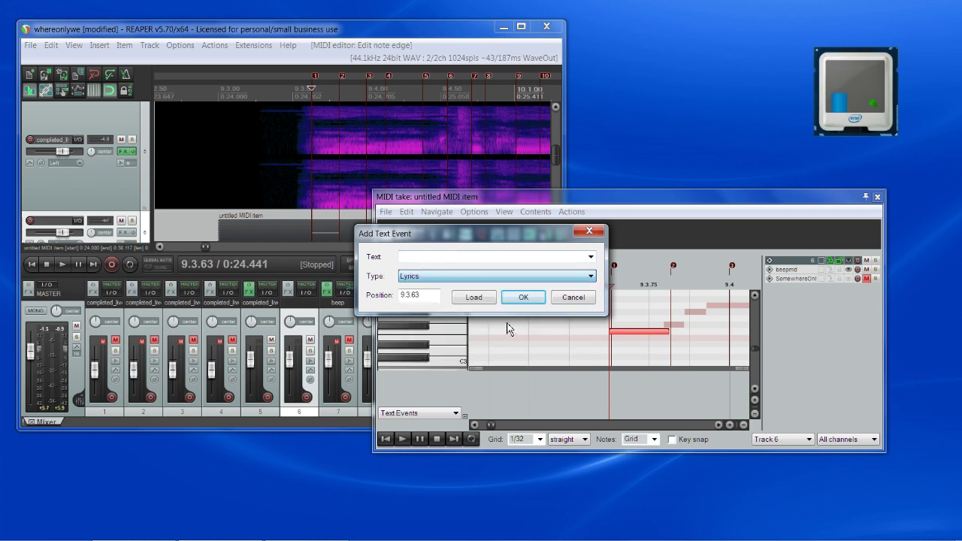
left_click(481, 256)
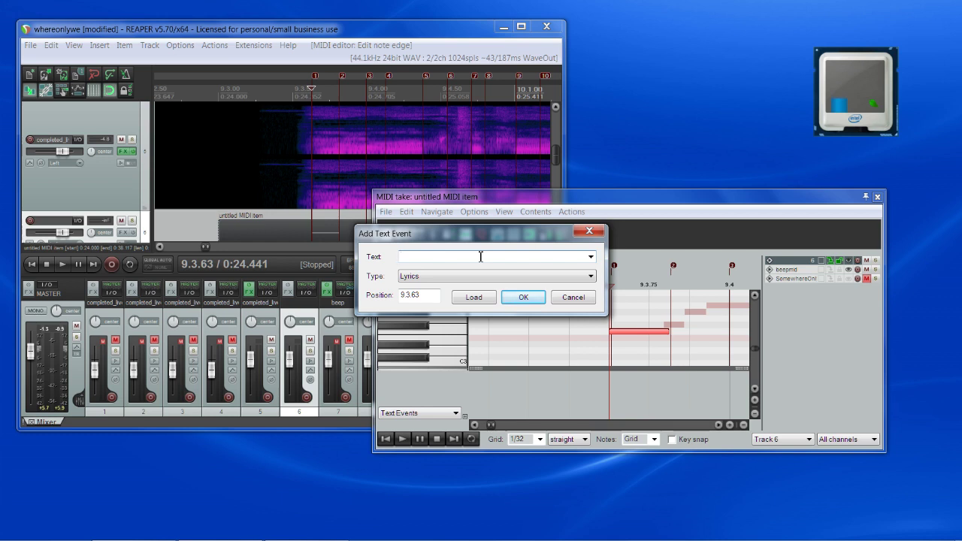
mouse_move(353, 540)
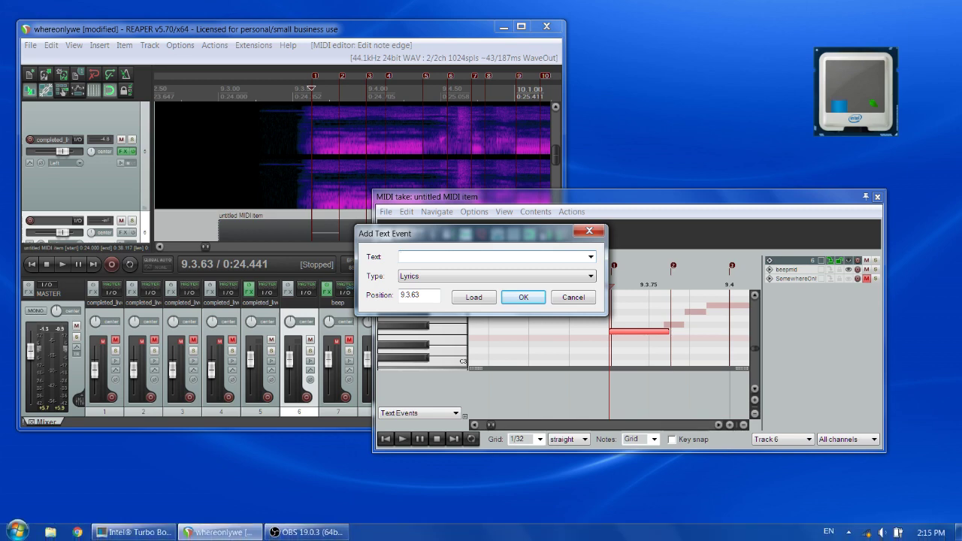
left_click(300, 537)
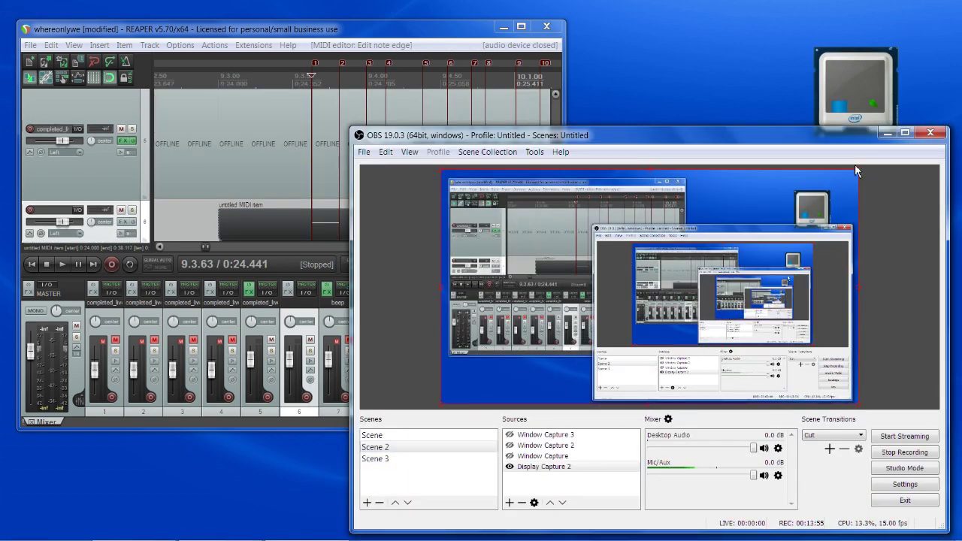
left_click(886, 133)
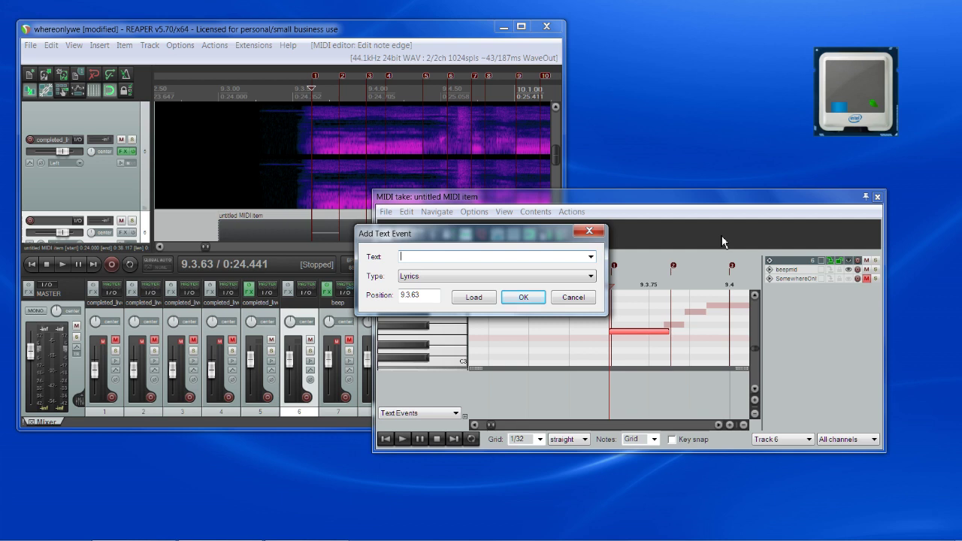
Enter "- a" as the lyric text and add the event at 9.3.63
type("- a")
left_click(524, 297)
Set the MIDI grid to 1/64 and place the edit cursor at marker 2, position 9.3.81
left_click(678, 277)
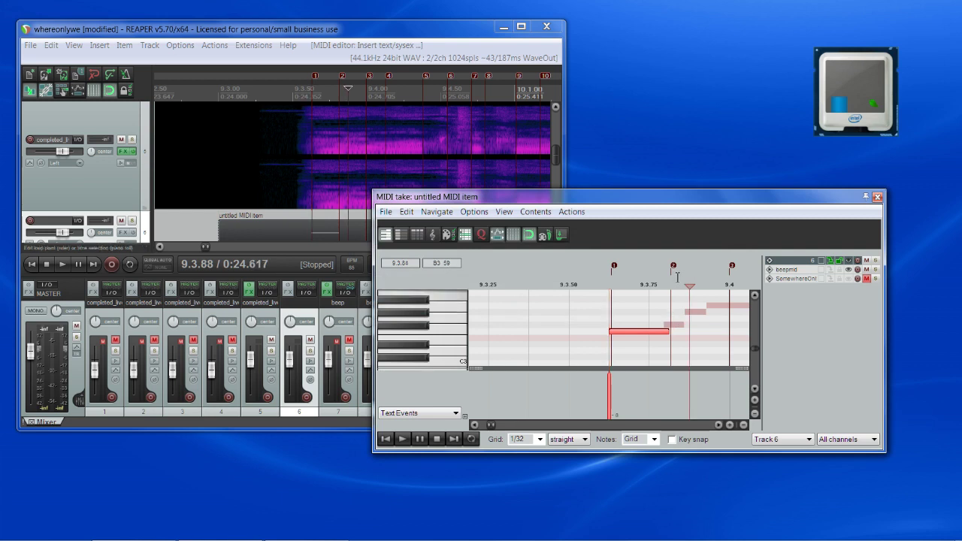
left_click(668, 279)
scroll(700, 296, "up", 4)
scroll(701, 296, "down", 1)
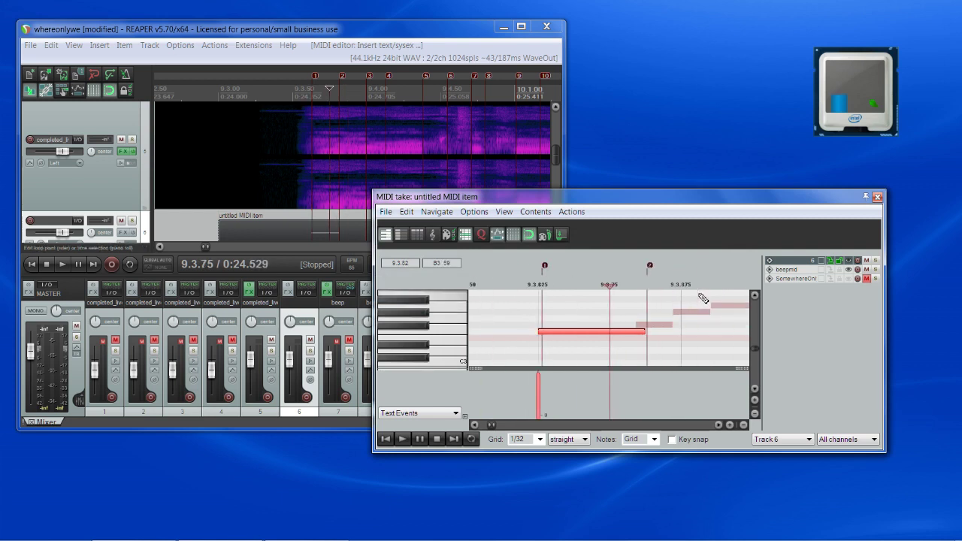
left_click(539, 439)
left_click(538, 469)
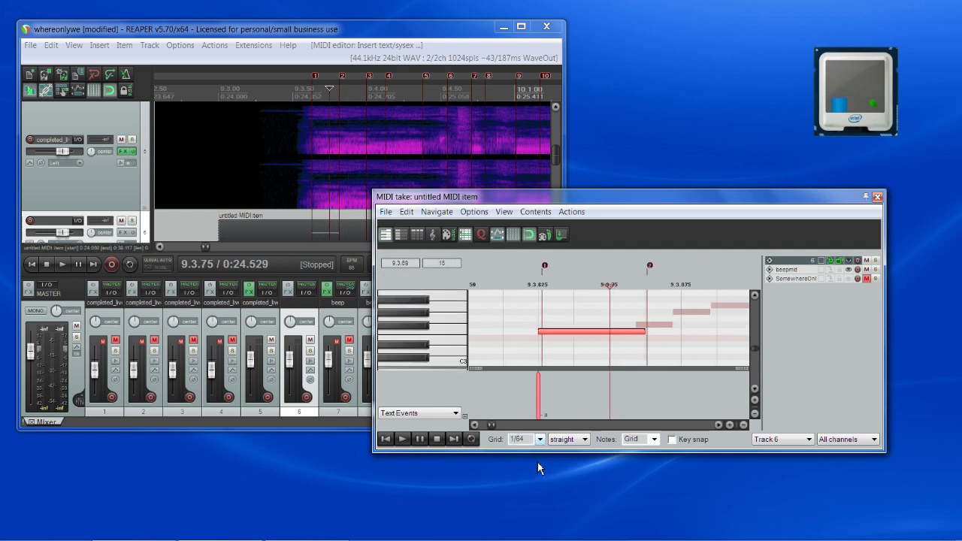
left_click(645, 284)
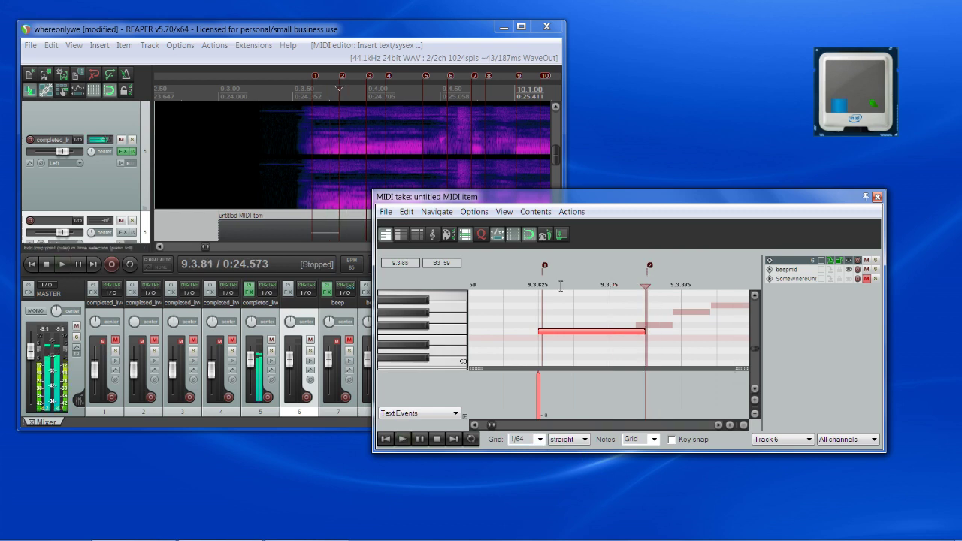
Listen to the vocal from marker 2 and draw an Ab3 note spanning from marker 2 to marker 3
scroll(549, 296, "up", 1)
scroll(612, 301, "down", 1)
scroll(628, 301, "up", 1)
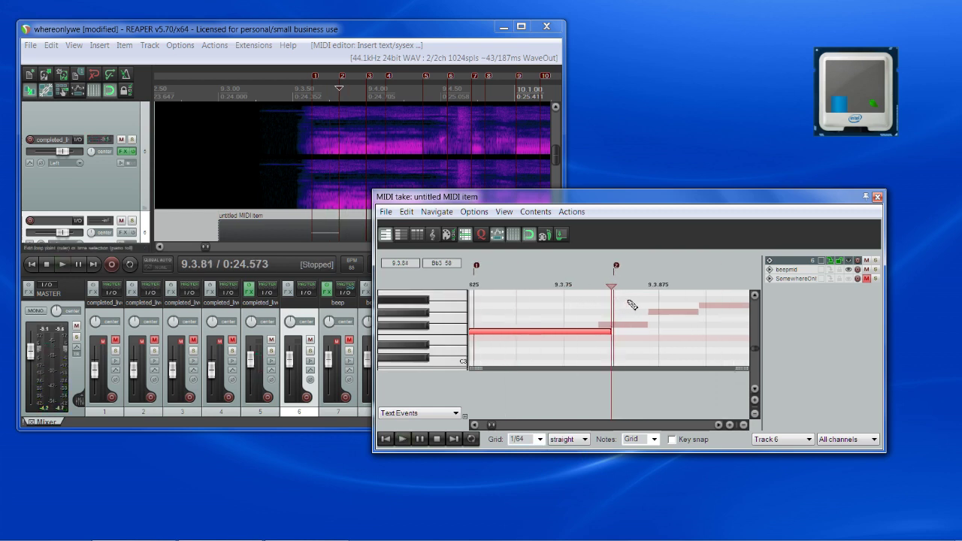
key("space")
scroll(679, 313, "down", 2)
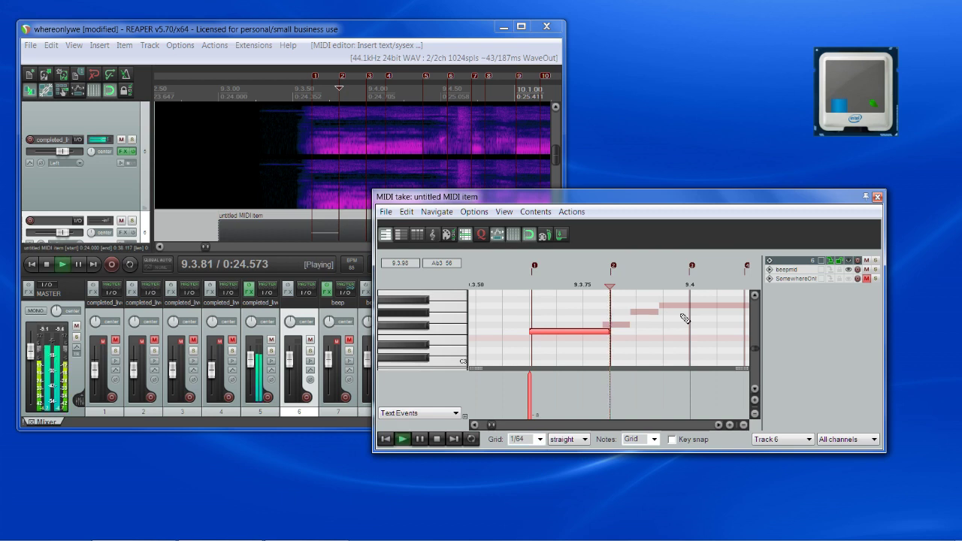
key("space")
scroll(685, 318, "up", 1)
left_click(664, 313)
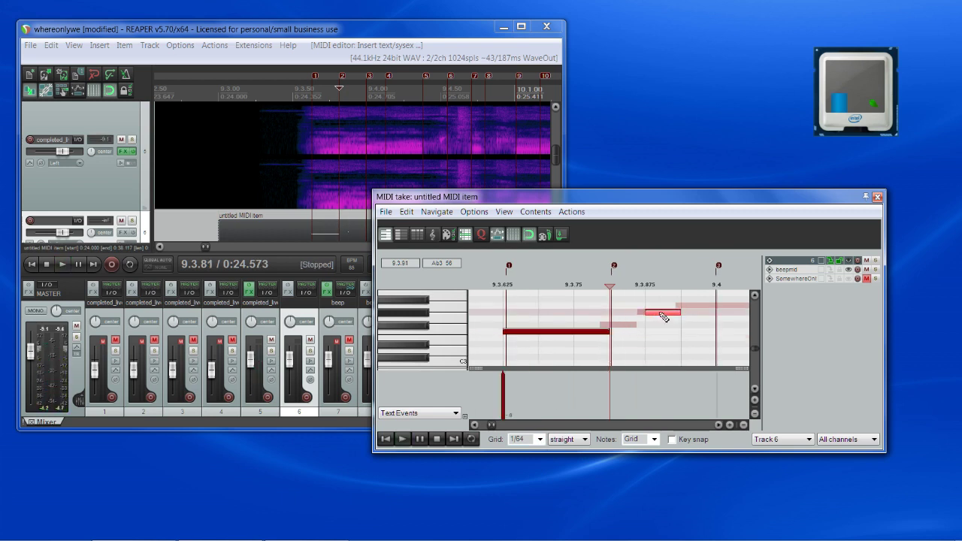
left_click_drag(680, 313, 716, 313)
left_click_drag(646, 313, 631, 320)
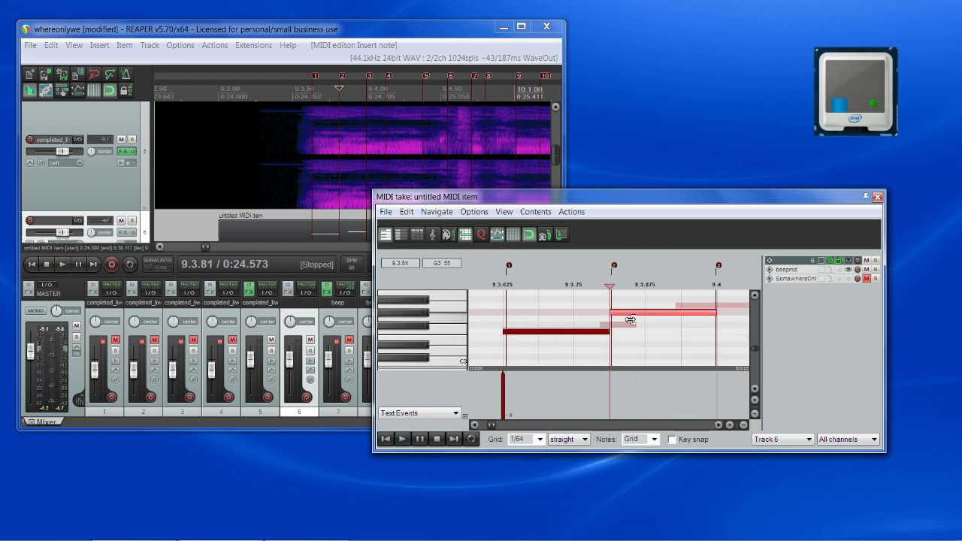
Add a Lyrics text event reading "a y" at 9.3.81, the start of the second note
double_click(613, 388)
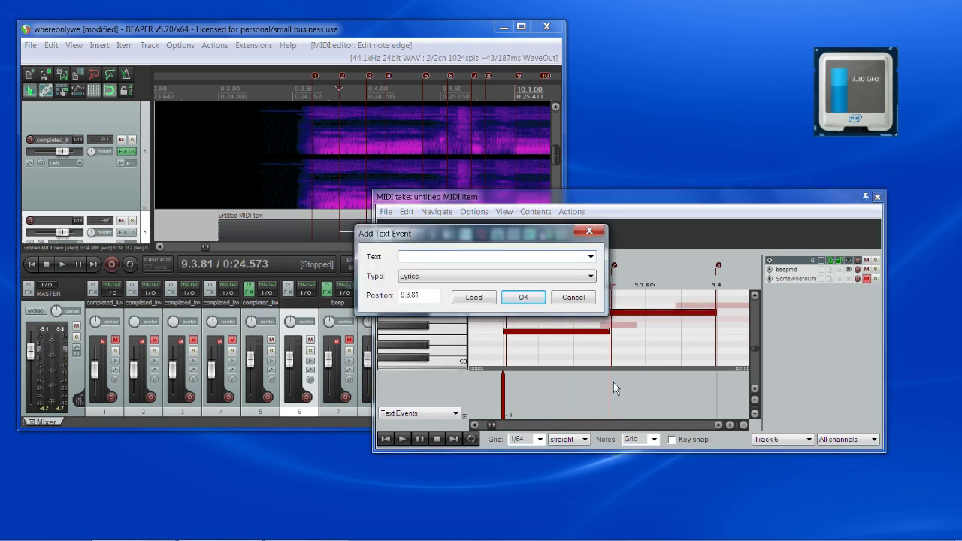
type("a")
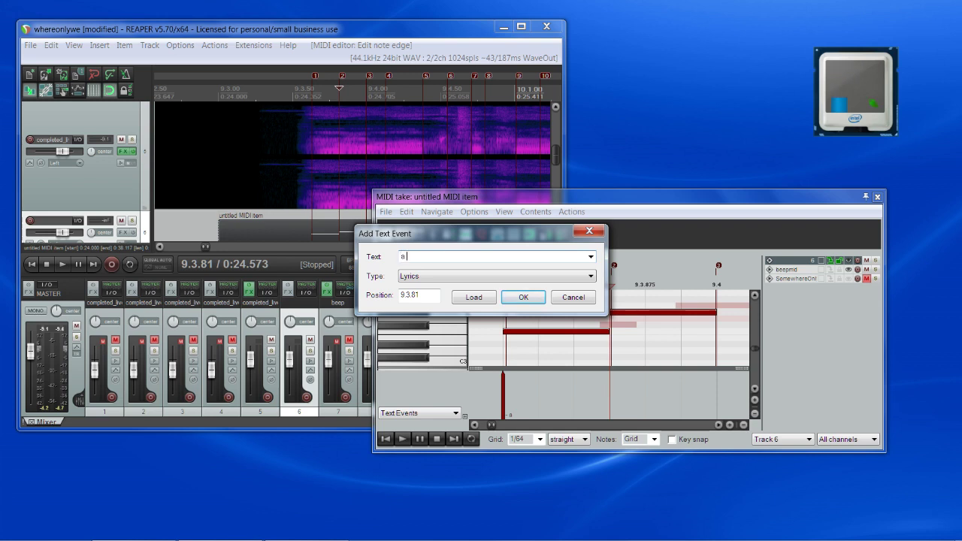
type(" y")
left_click(524, 297)
Listen to the vocal around marker 3 and draw an A3 note from marker 3 at 9.4.00 to marker 4
key("space")
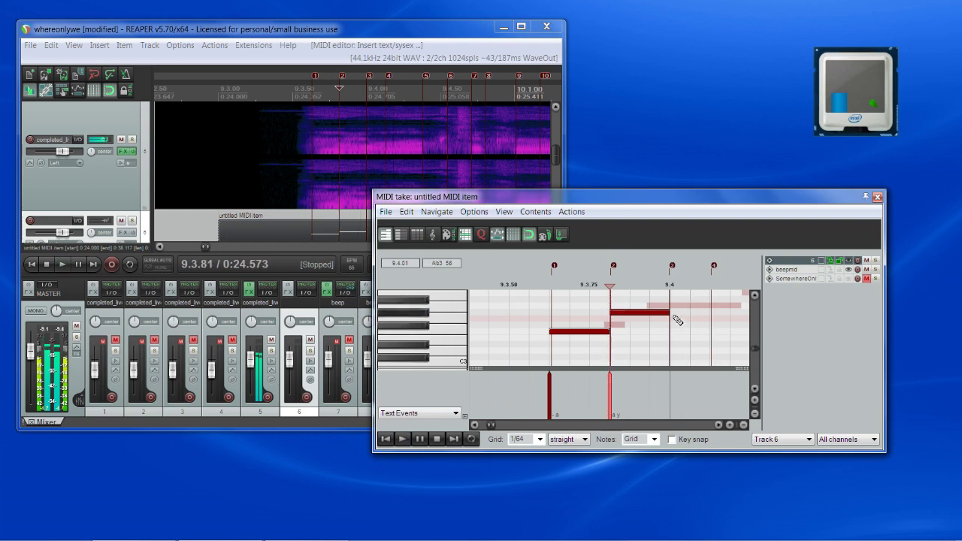
left_click(673, 282)
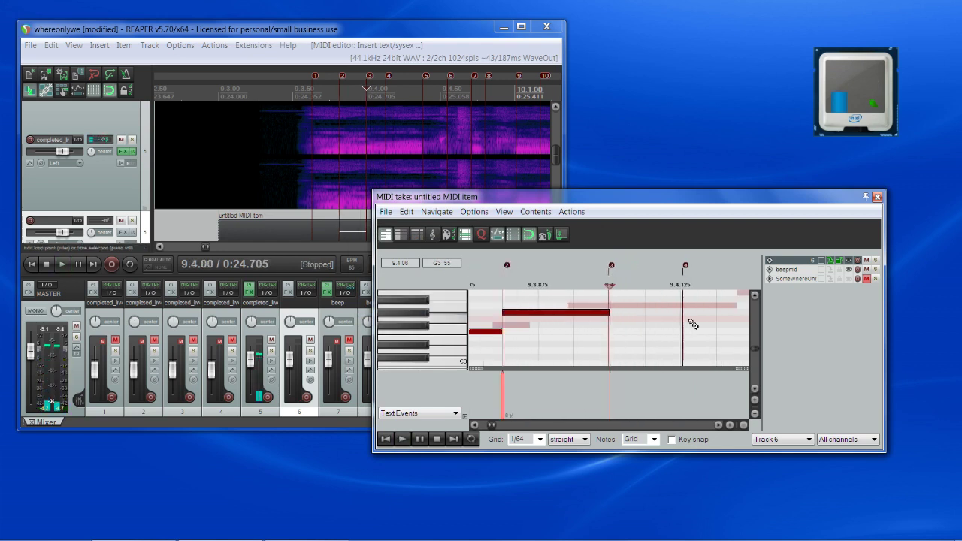
key("space")
mouse_move(610, 306)
left_mouse_down()
mouse_move(673, 308)
mouse_move(663, 307)
left_mouse_up()
Add a Lyrics text event reading "i w" at 9.4.00, the start of the third note
double_click(616, 403)
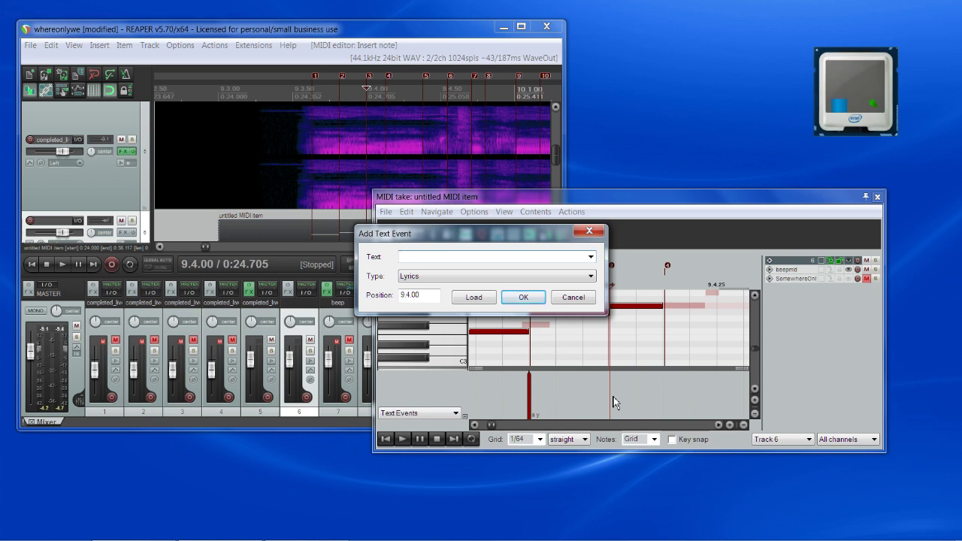
type("( w")
left_click(525, 298)
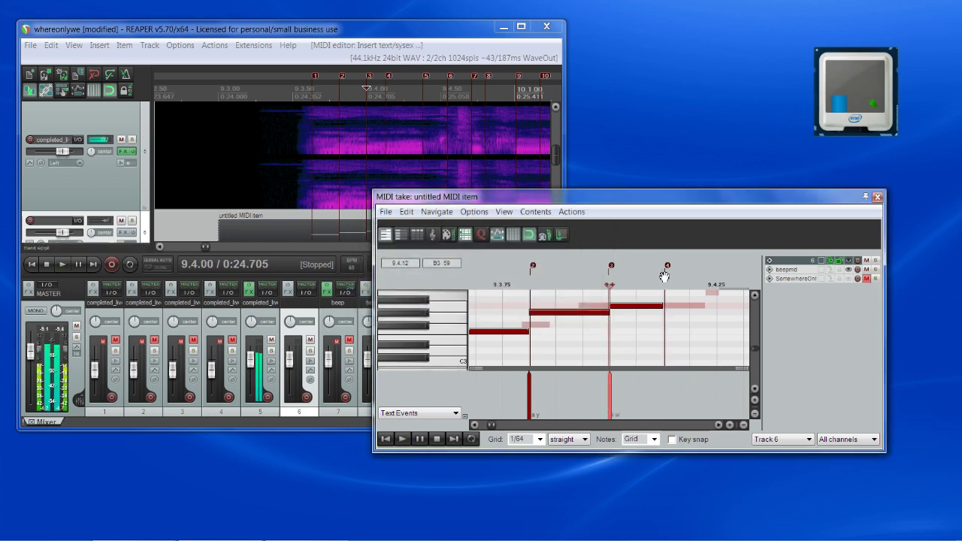
Listen to the vocal from marker 4 at 9.4.13 and draw a C4 note from marker 4 to marker 5
left_click(668, 278)
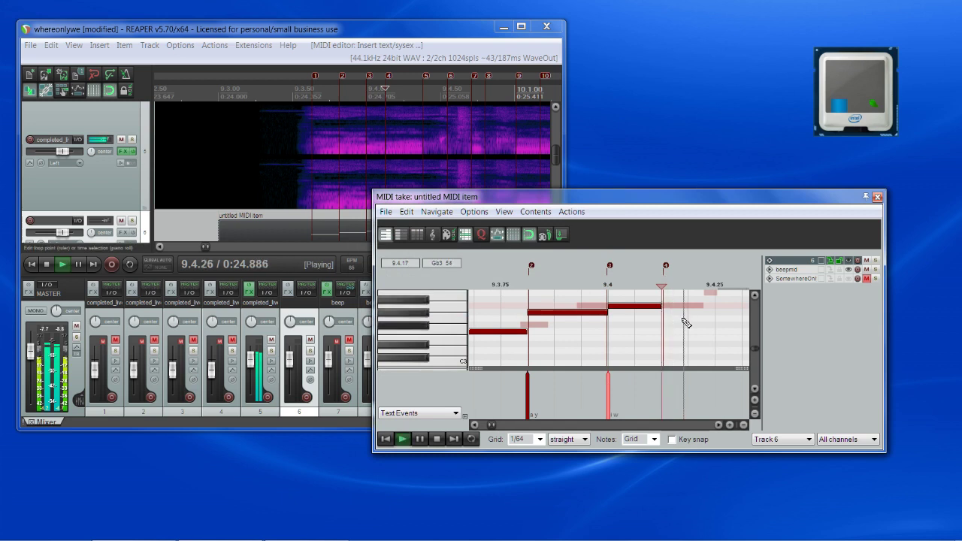
scroll(727, 324, "down", 2)
scroll(755, 340, "up", 1)
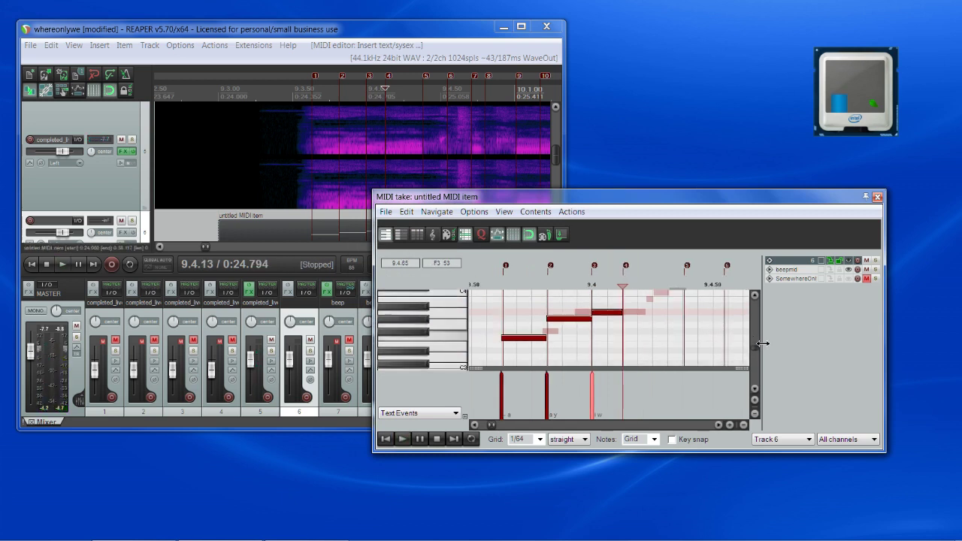
scroll(728, 328, "up", 2)
scroll(721, 331, "up", 3)
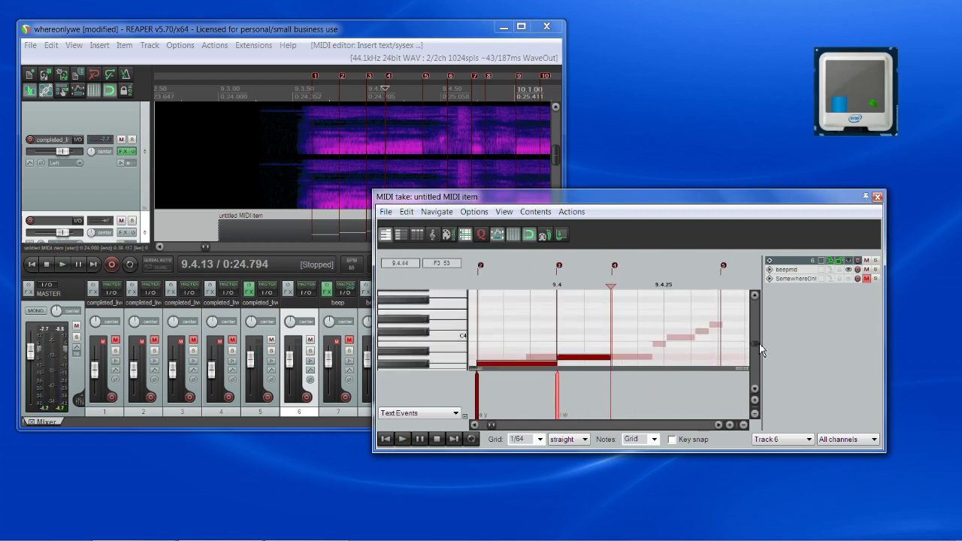
left_click_drag(618, 325, 719, 325)
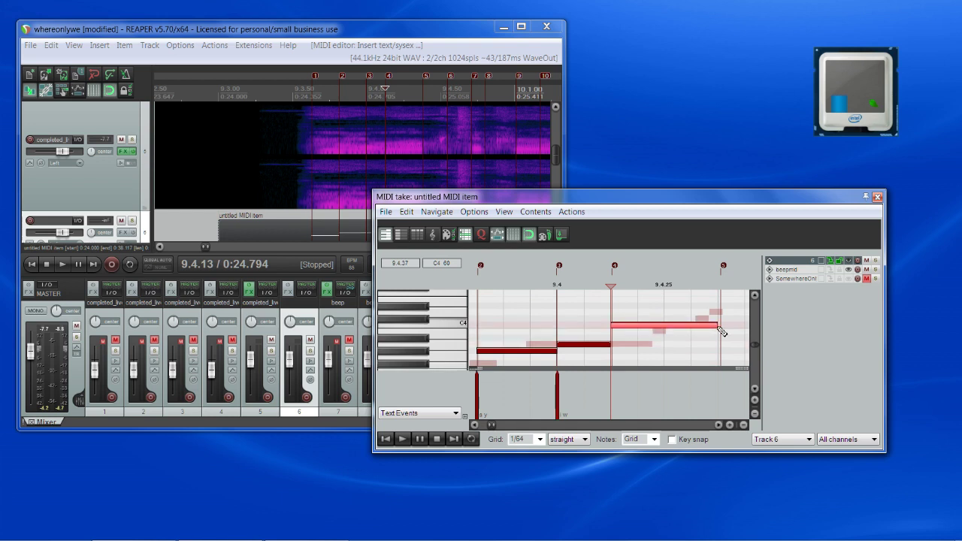
Make the SomewhereOnl track's notes visible in the piano roll and compare them with the new C4 note
left_click(851, 277)
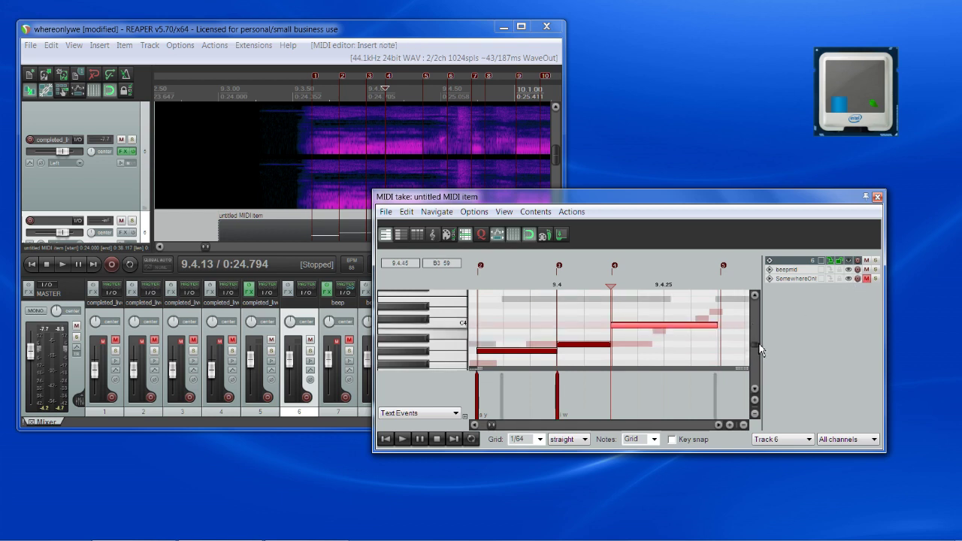
left_click_drag(758, 344, 759, 345)
scroll(727, 344, "down", 2)
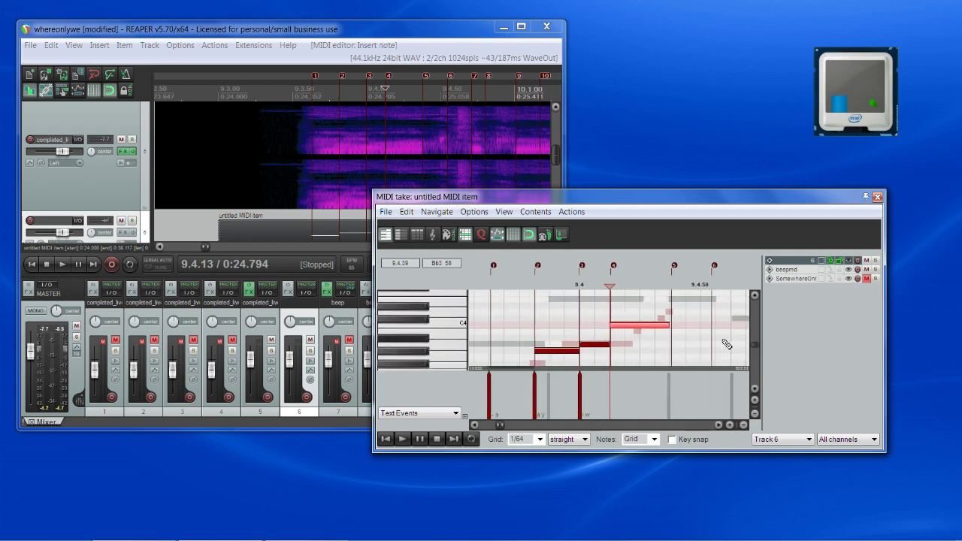
scroll(733, 345, "up", 3)
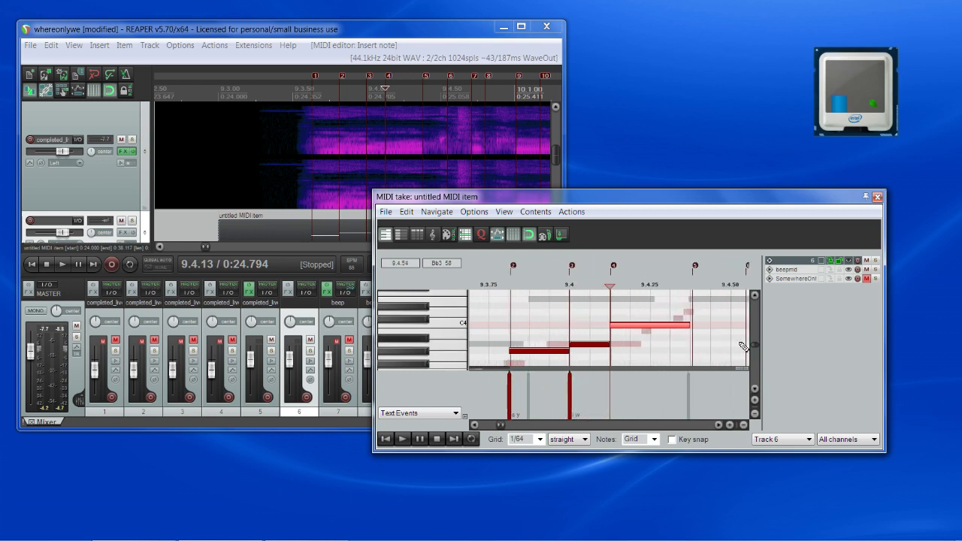
left_click_drag(756, 347, 761, 347)
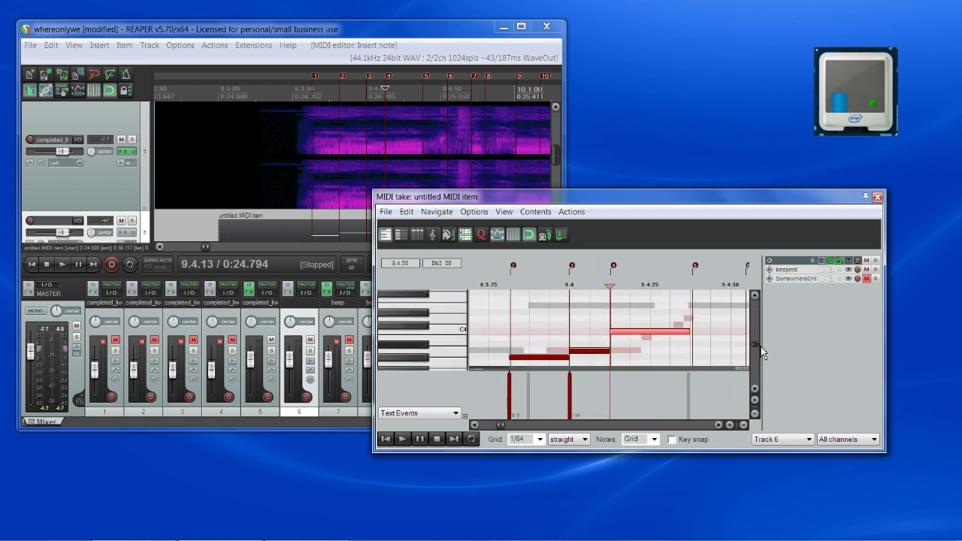
scroll(689, 338, "up", 2)
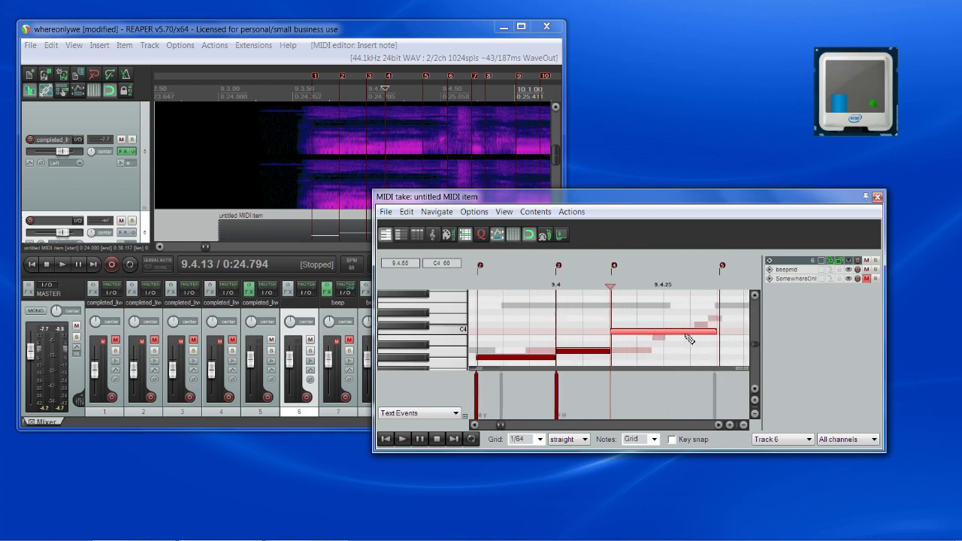
Play the vocal repeatedly from marker 4 and check the C4 note's pitch against the reference notes
scroll(689, 339, "down", 3)
scroll(690, 339, "up", 3)
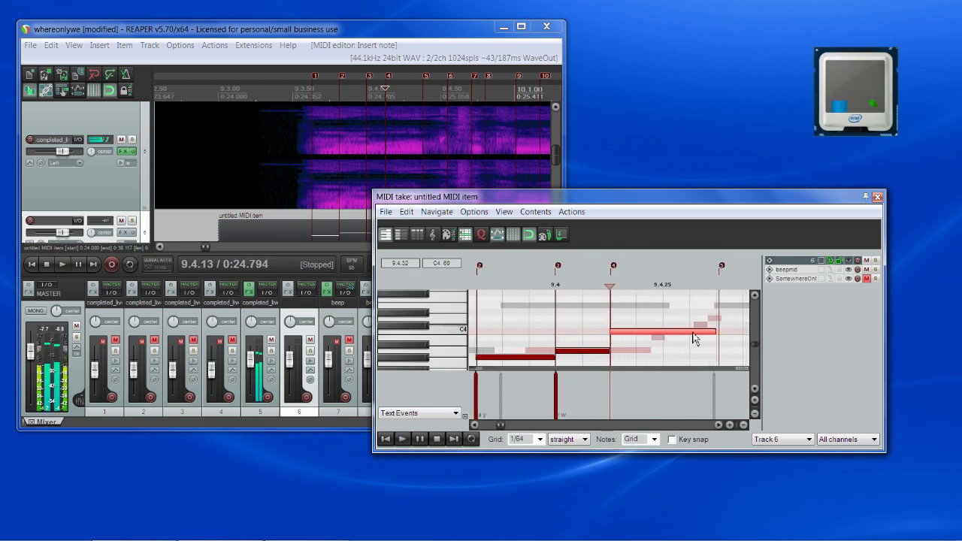
scroll(695, 339, "down", 1)
scroll(694, 338, "down", 1)
scroll(694, 339, "up", 1)
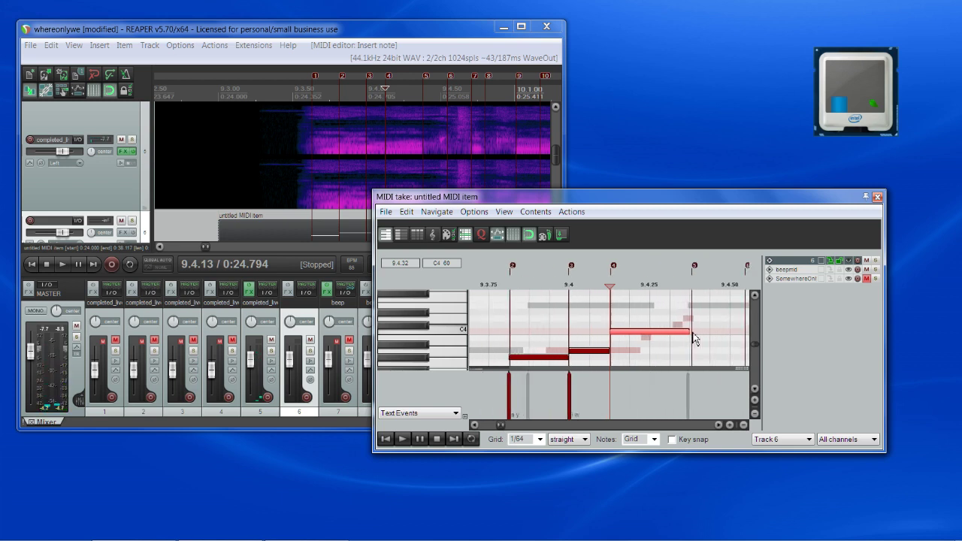
scroll(694, 339, "down", 1)
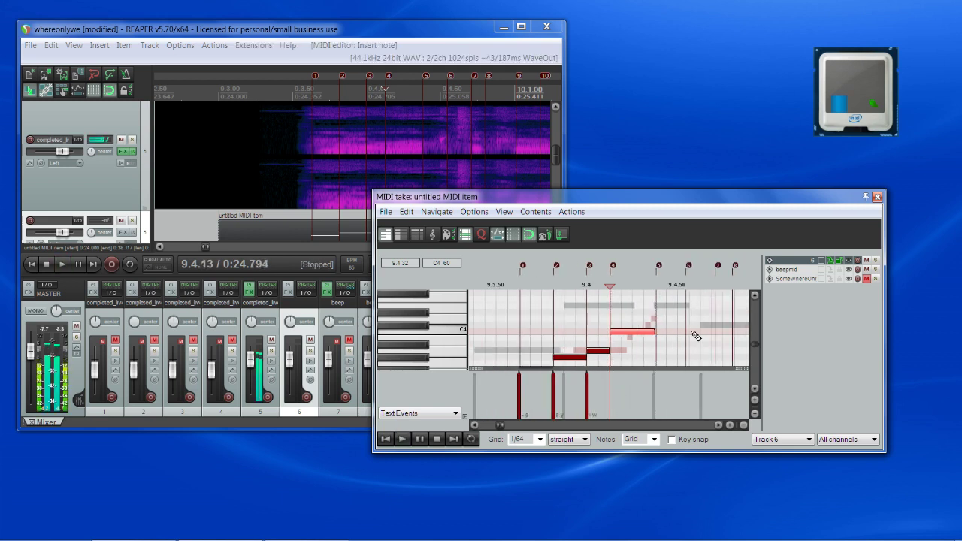
scroll(694, 338, "up", 2)
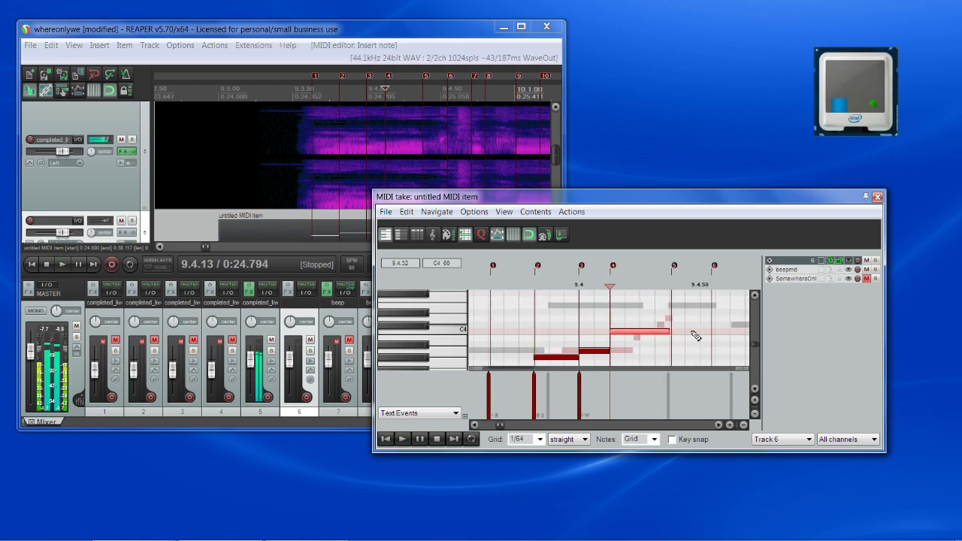
scroll(689, 332, "up", 2)
left_click_drag(663, 334, 663, 336)
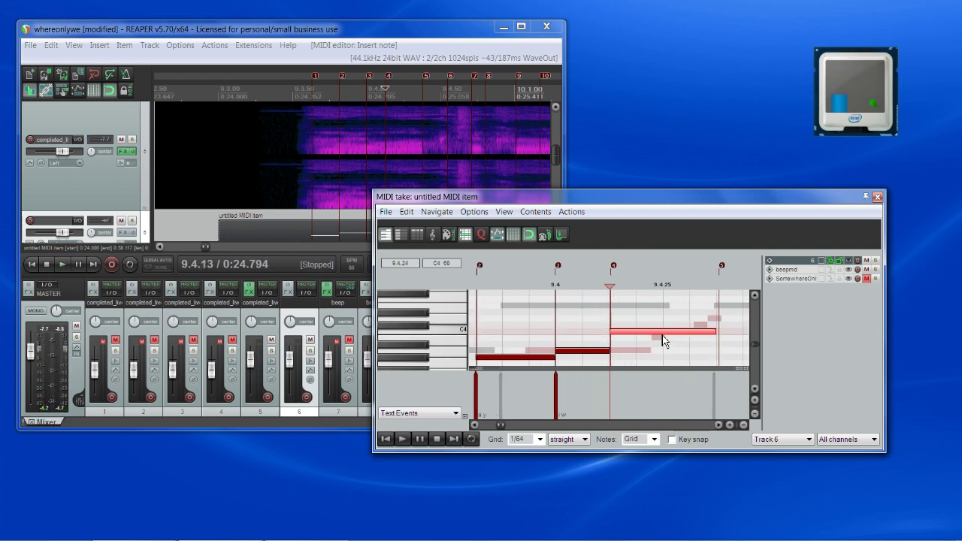
Hide the SomewhereOnl track's notes and add a Lyrics text event reading "wa" at 9.4.13, the start of the C4 note
left_click(850, 279)
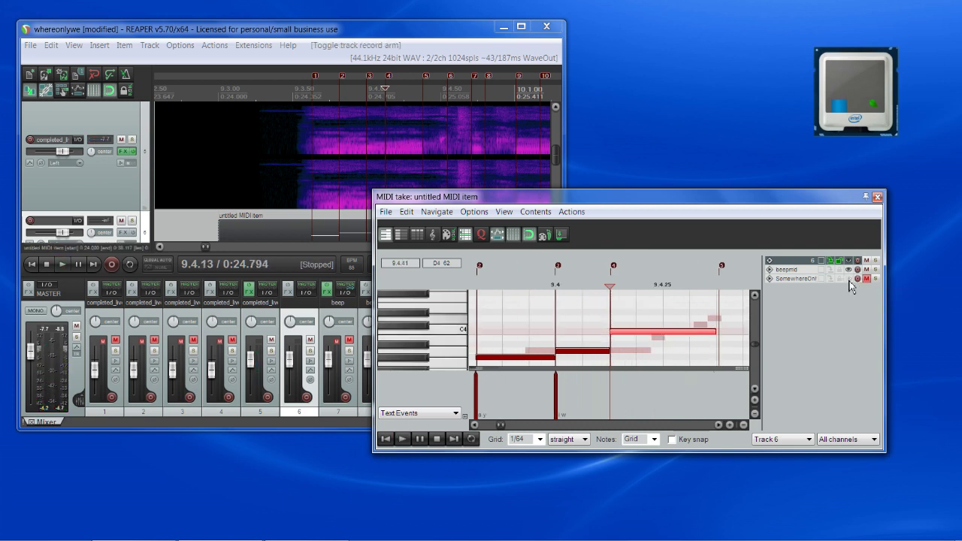
double_click(611, 391)
type("w")
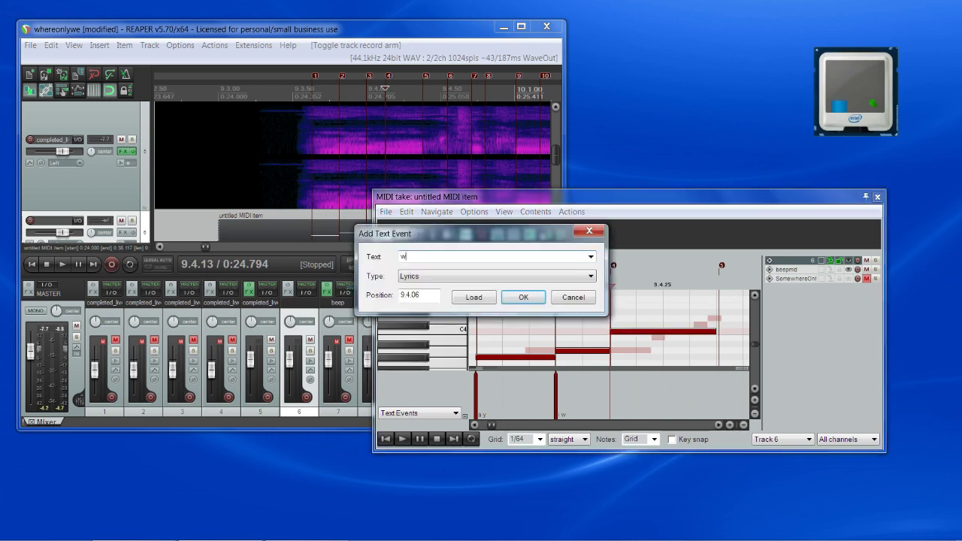
type("a")
left_click(536, 299)
left_click_drag(586, 397, 610, 402)
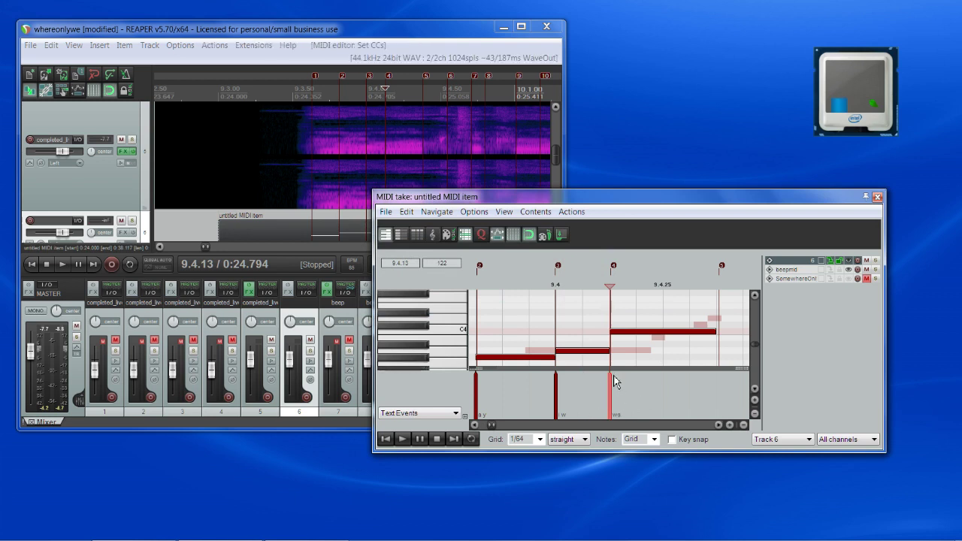
Play the vocal from marker 4 and repeatedly from marker 5 at 9.4.38 to identify the next sound
scroll(588, 399, "down", 4)
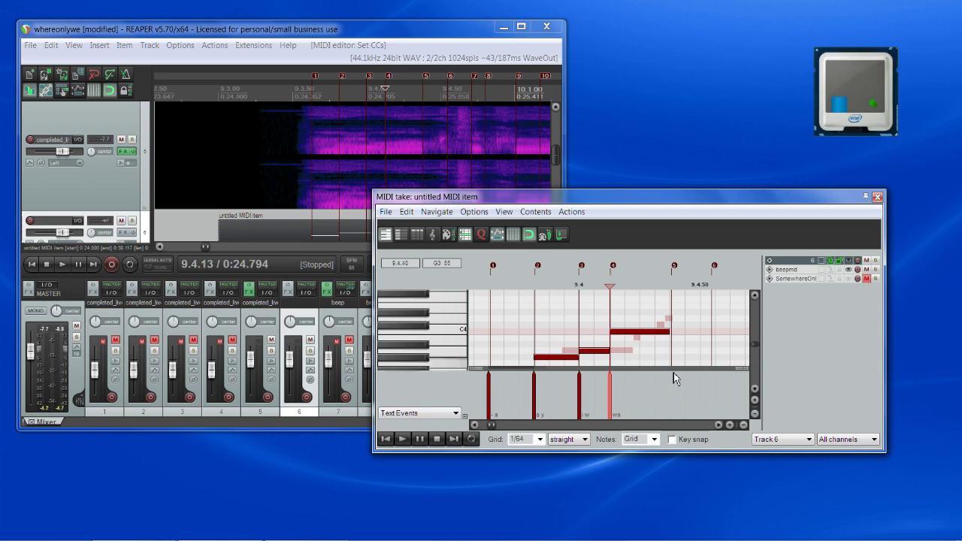
scroll(735, 340, "up", 3)
scroll(735, 340, "down", 2)
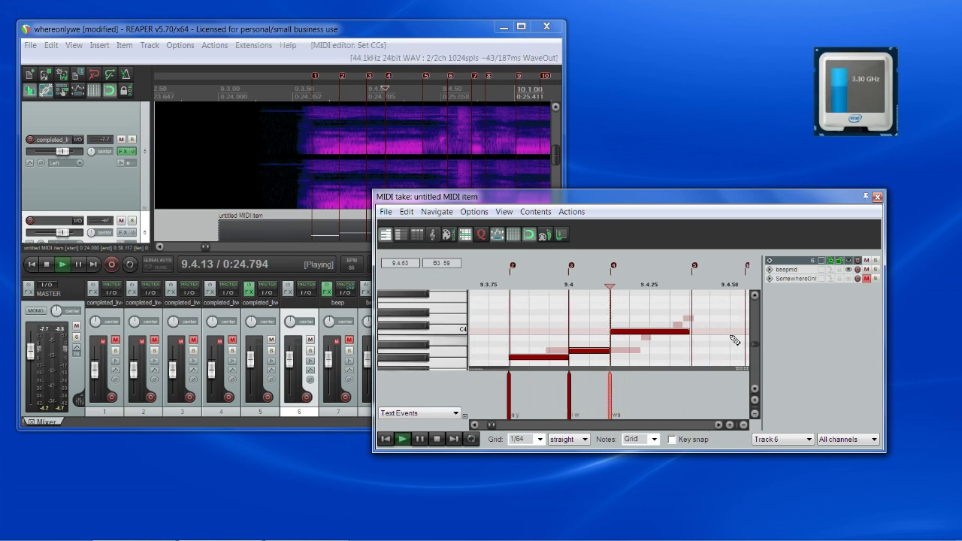
scroll(734, 346, "down", 2)
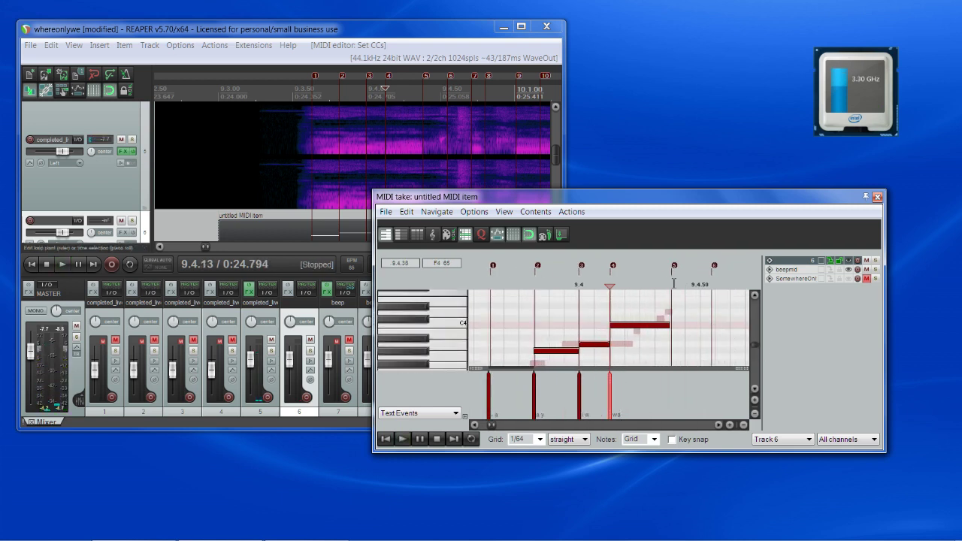
left_click(671, 283)
key("space")
key("space")
key("space")
key("space")
scroll(735, 348, "down", 1)
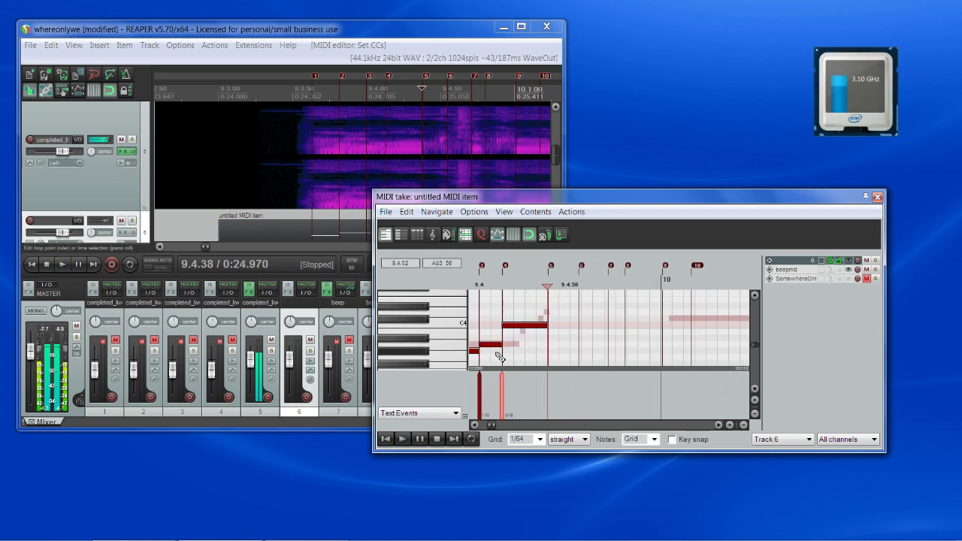
Add a Lyrics text event reading "a k" at 9.4.38 and draw a C4 note from there to 9.4.56
scroll(485, 354, "up", 2)
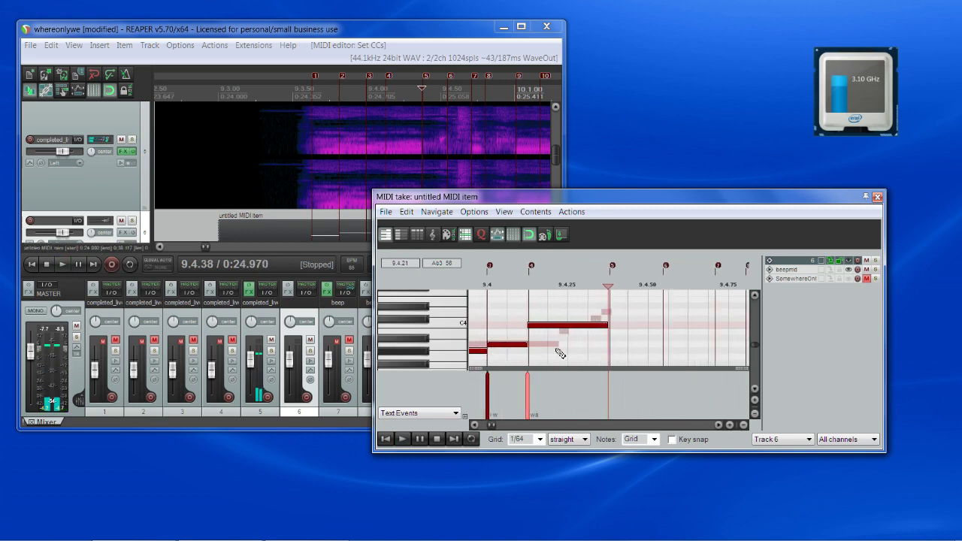
double_click(609, 388)
type("a k")
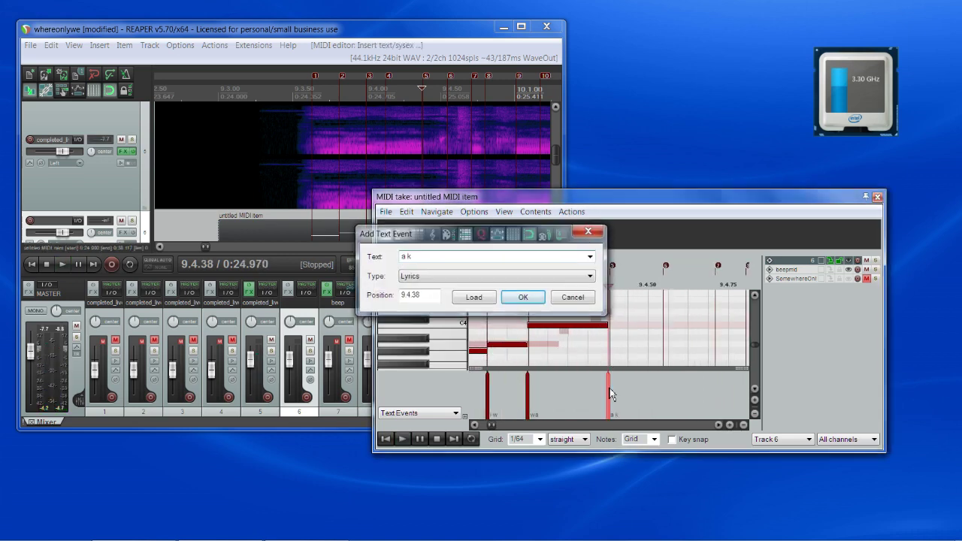
key("Return")
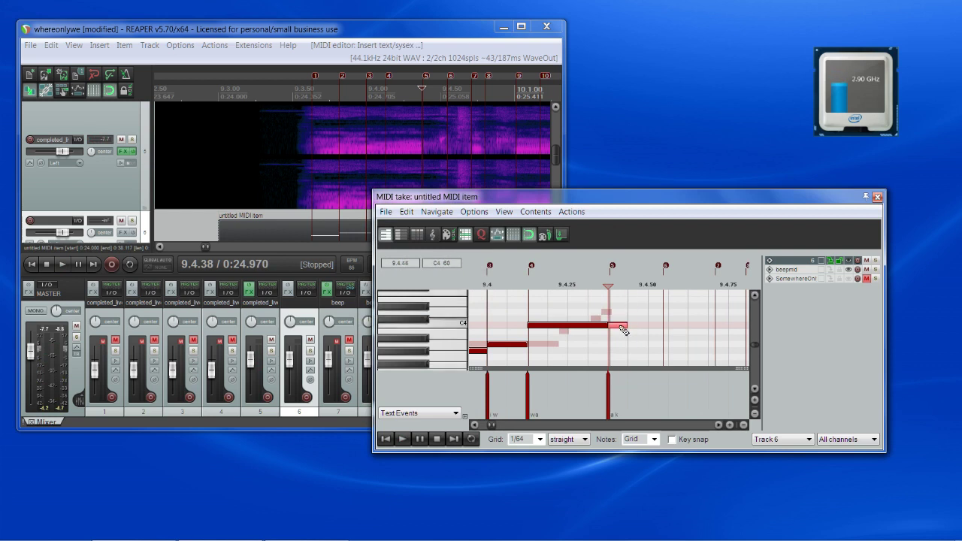
left_click_drag(612, 326, 666, 329)
Shorten the new C4 note to end at 9.4.50 and draw another C4 note from there to 9.4.56
left_click(668, 283)
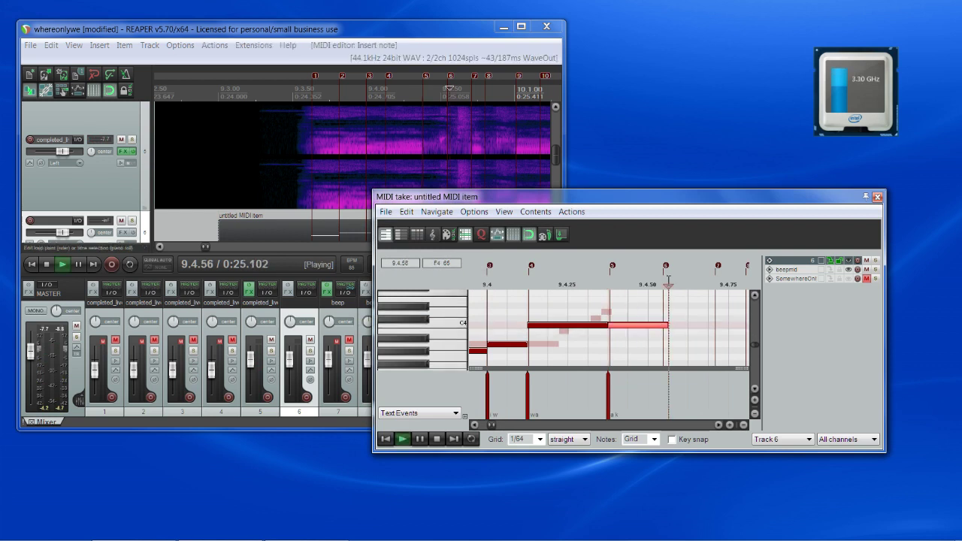
left_click(640, 283)
scroll(640, 282, "up", 2)
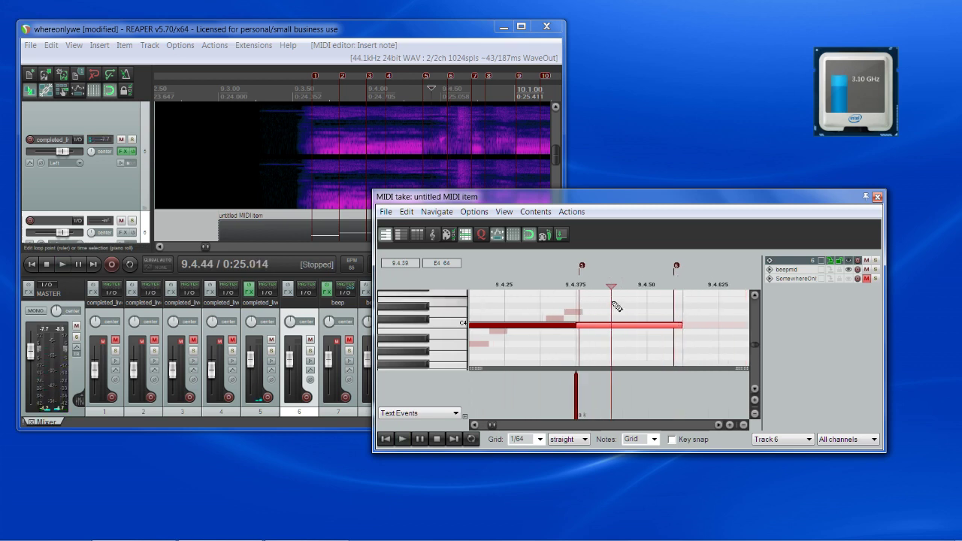
left_click(650, 283)
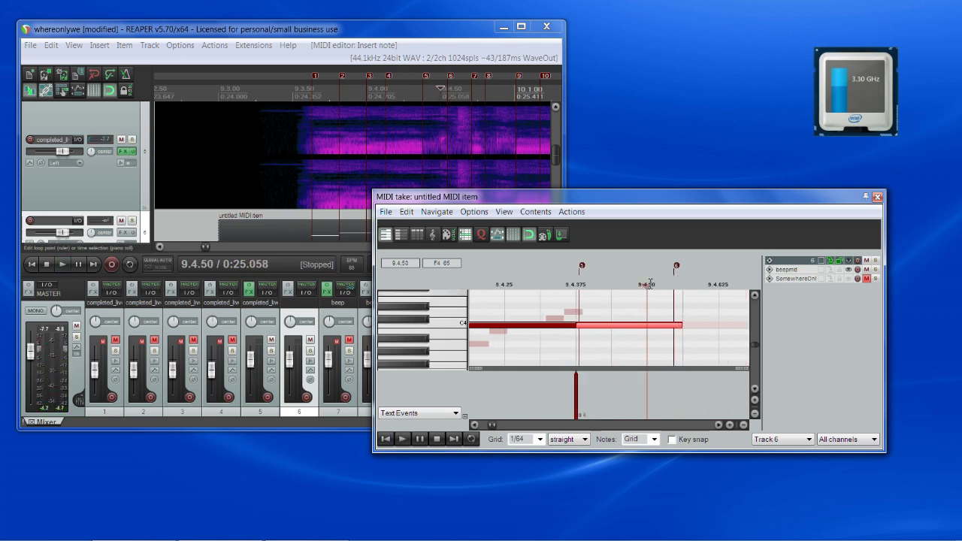
mouse_move(681, 326)
left_mouse_down()
mouse_move(651, 327)
mouse_move(677, 326)
left_mouse_up()
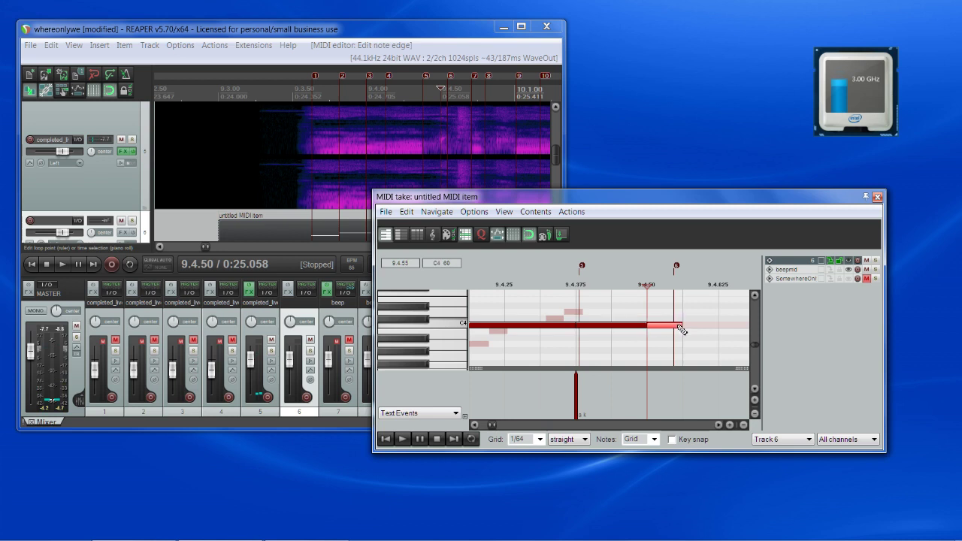
Examine the spectrogram around marker 6 and play the vocal from 9.4.56 and from 9.4.50
scroll(503, 142, "up", 3)
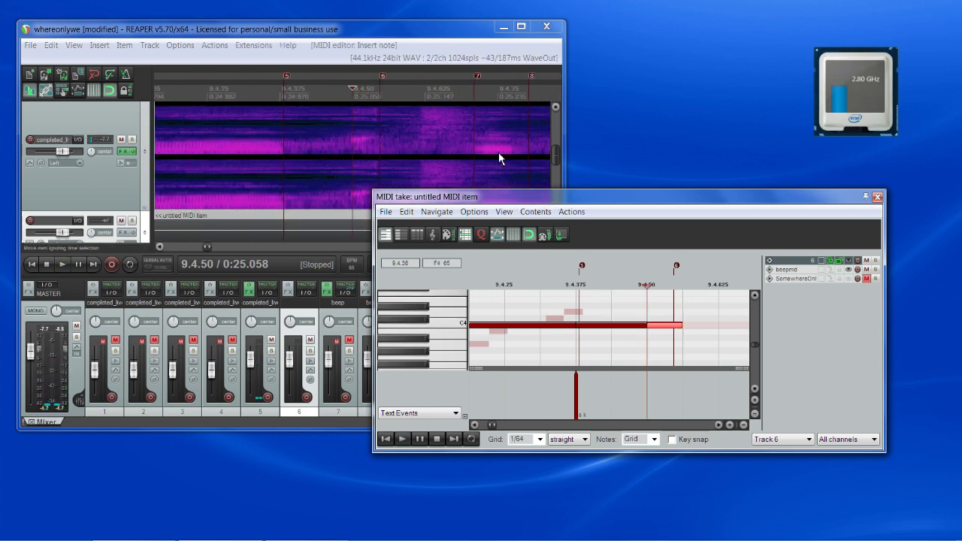
scroll(498, 158, "down", 2)
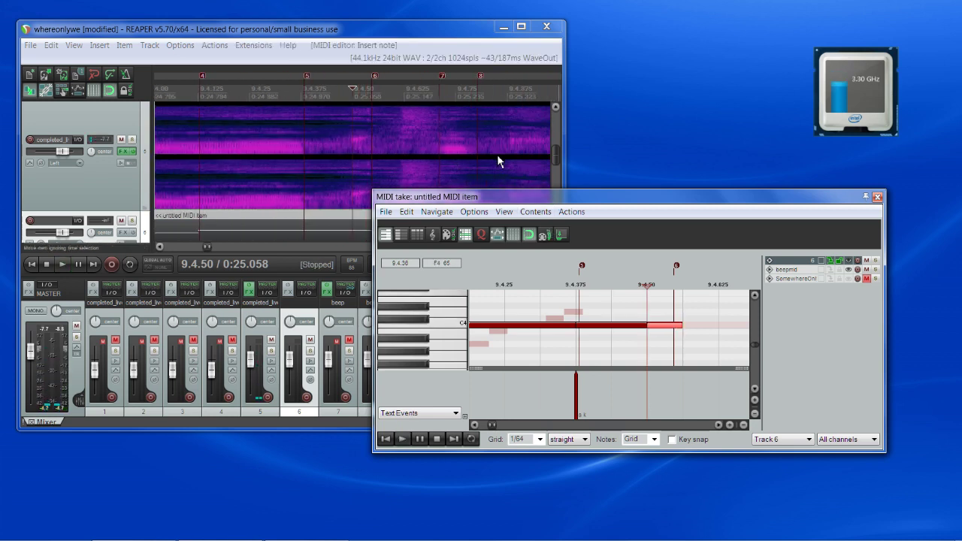
left_click(682, 284)
scroll(653, 310, "down", 2)
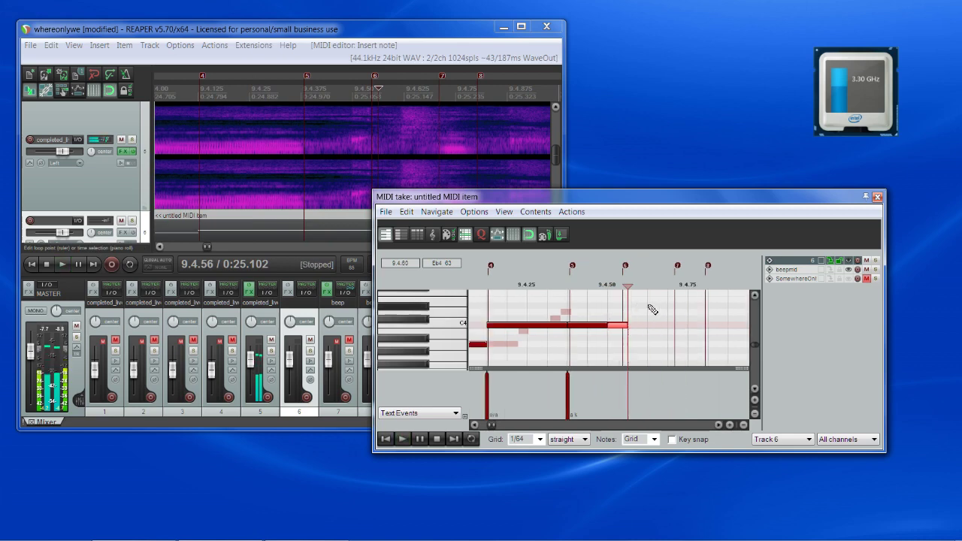
key("space")
key("space")
left_click(612, 285)
key("space")
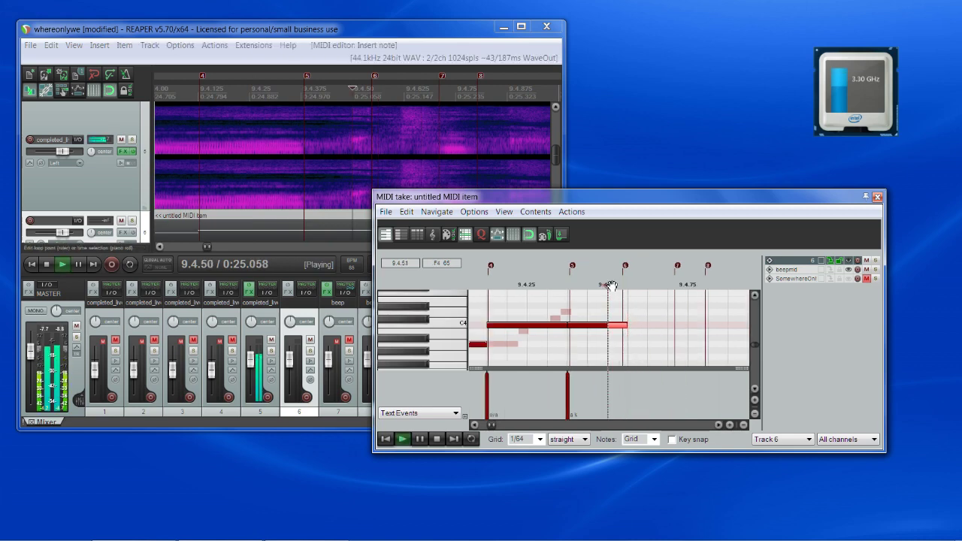
key("space")
scroll(613, 286, "up", 3)
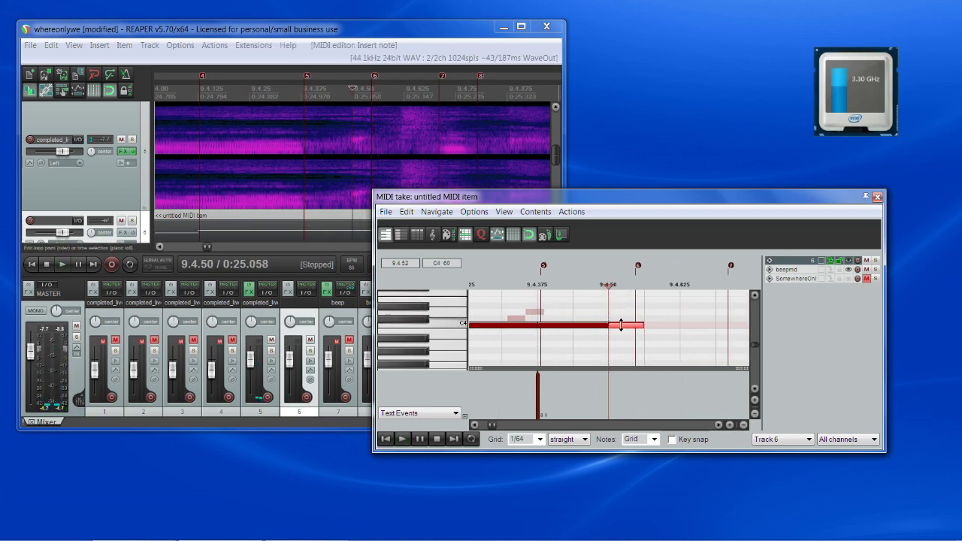
Delete the short C4 note at 9.4.50 and extend the preceding C4 note to 9.4.56
double_click(621, 325)
left_click_drag(630, 327, 650, 324)
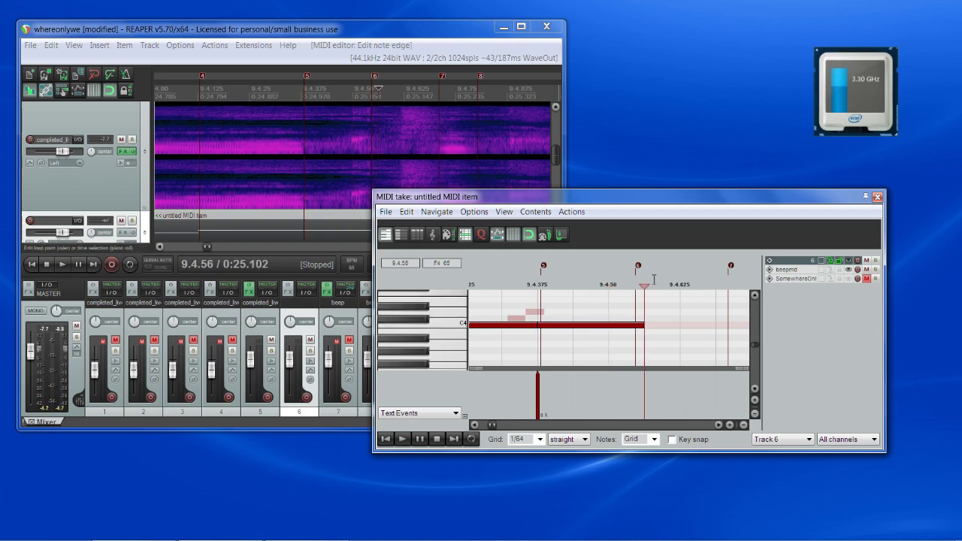
Draw a 1/64 C4 note at 9.4.56 and add a Lyrics text event reading "ku" at its start
left_click(669, 326)
key("space")
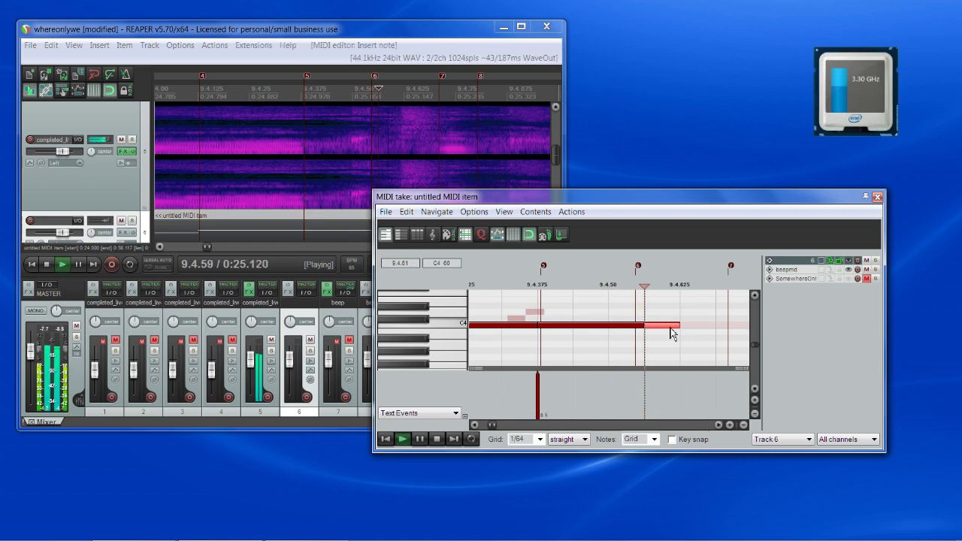
key("space")
double_click(650, 383)
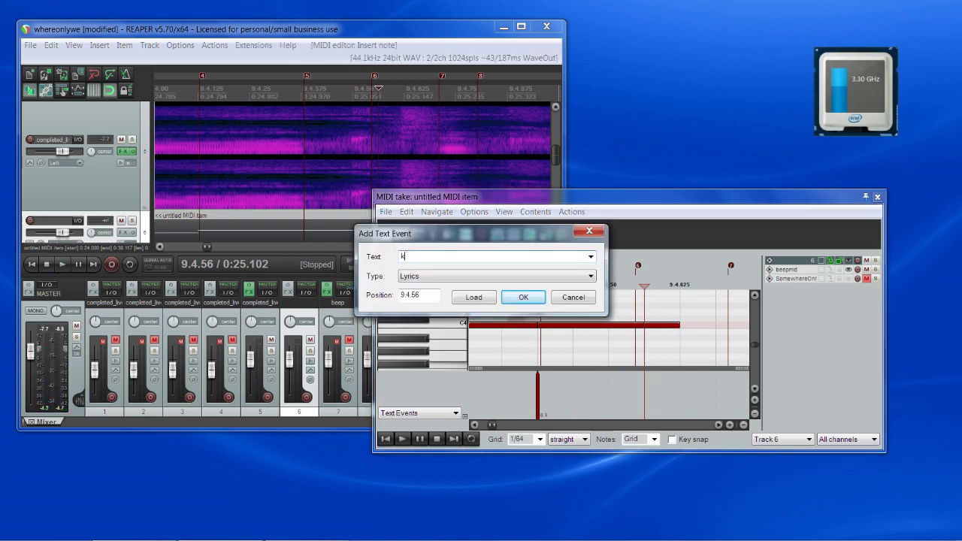
key("Return")
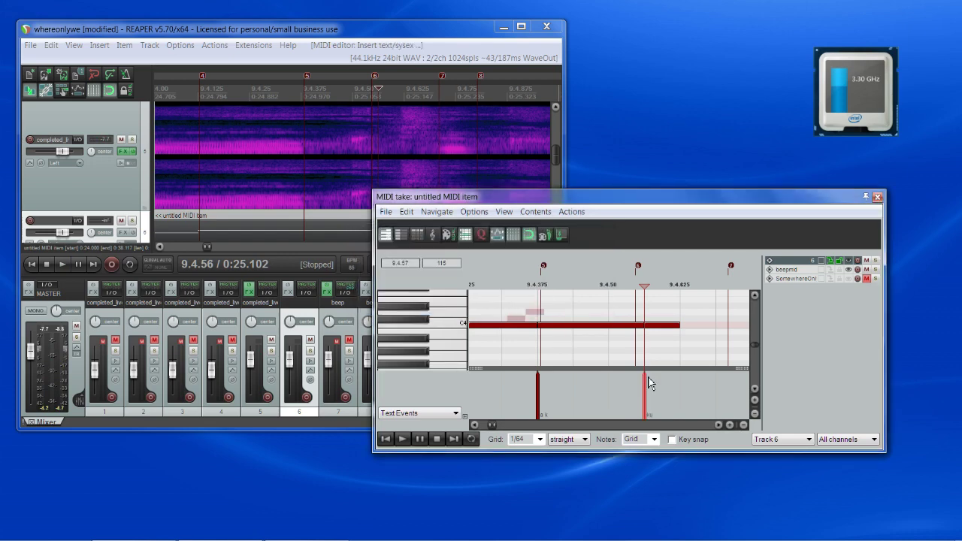
Play the vocal between markers 6 and 7, repeatedly from 9.4.69, to find where the next sound begins
scroll(662, 338, "down", 3)
left_click(645, 288)
key("space")
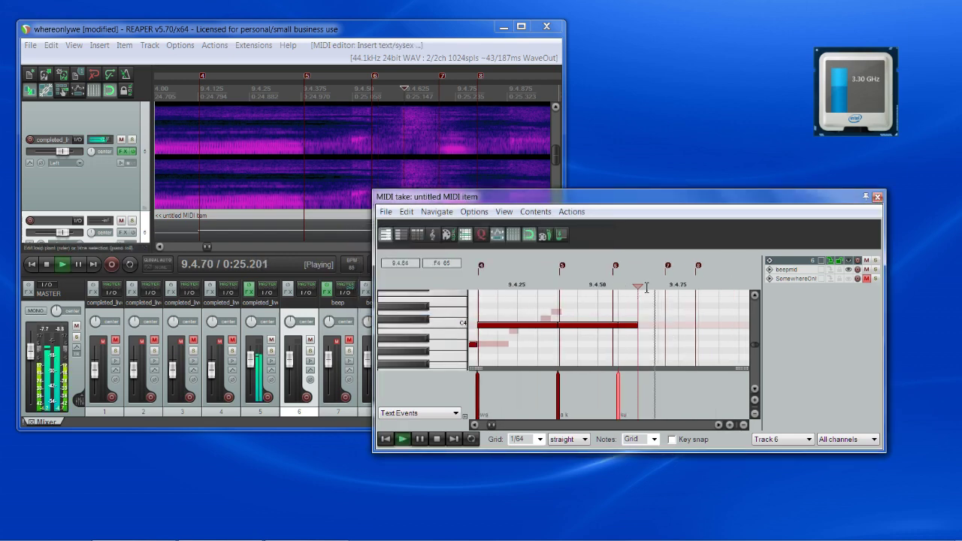
key("space")
scroll(666, 300, "up", 1)
left_click(656, 284)
key("space")
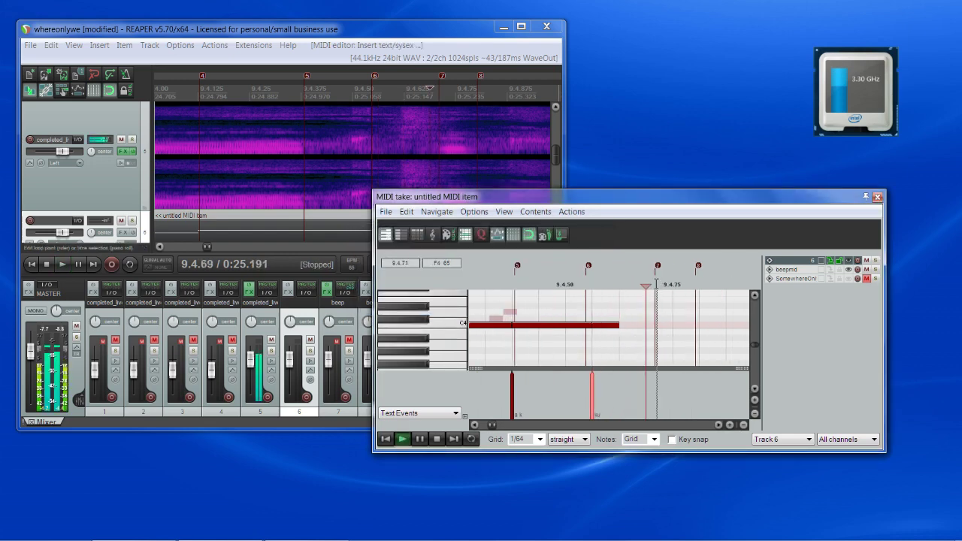
key("space")
key("space")
key("space")
key("space")
key("space")
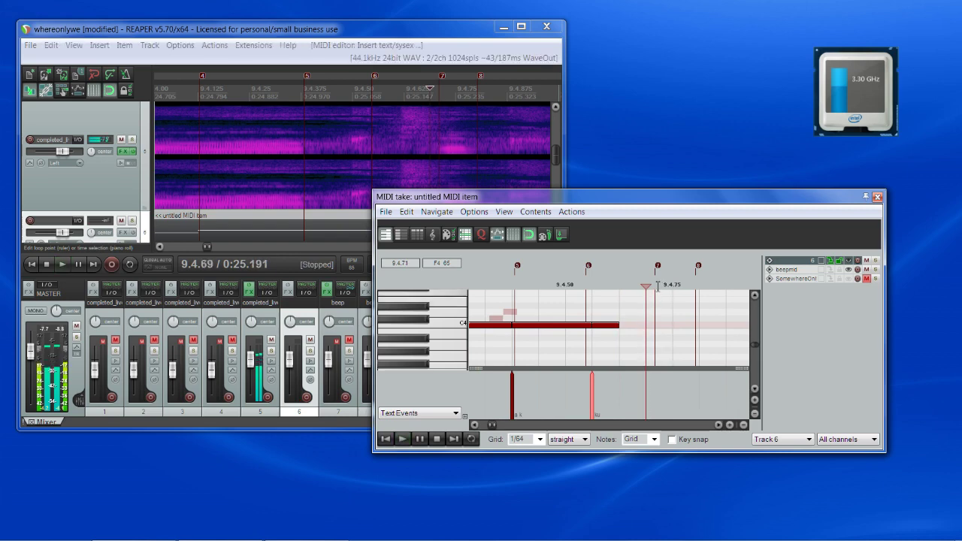
Add a Lyrics text event reading "to" at 9.4.69 and extend the last C4 note to that position
scroll(665, 299, "up", 2)
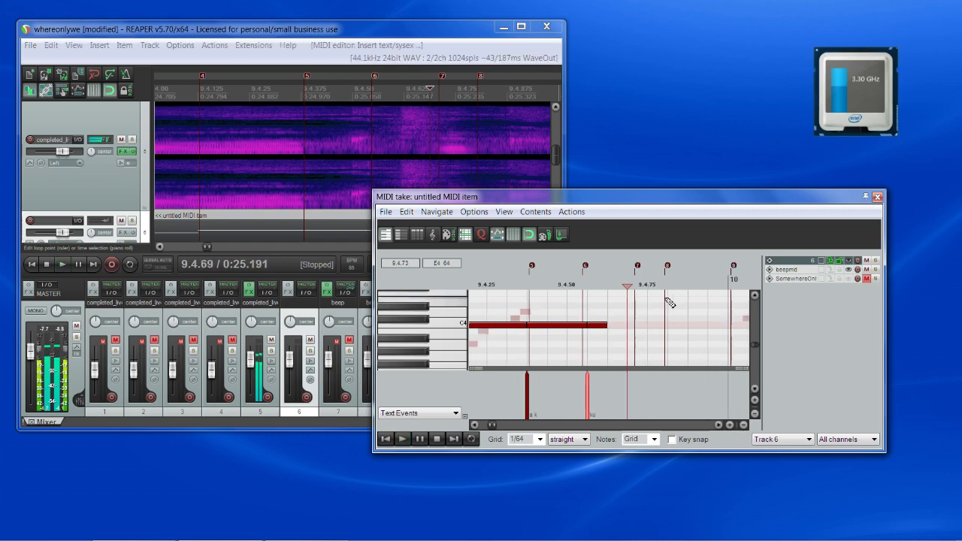
double_click(613, 392)
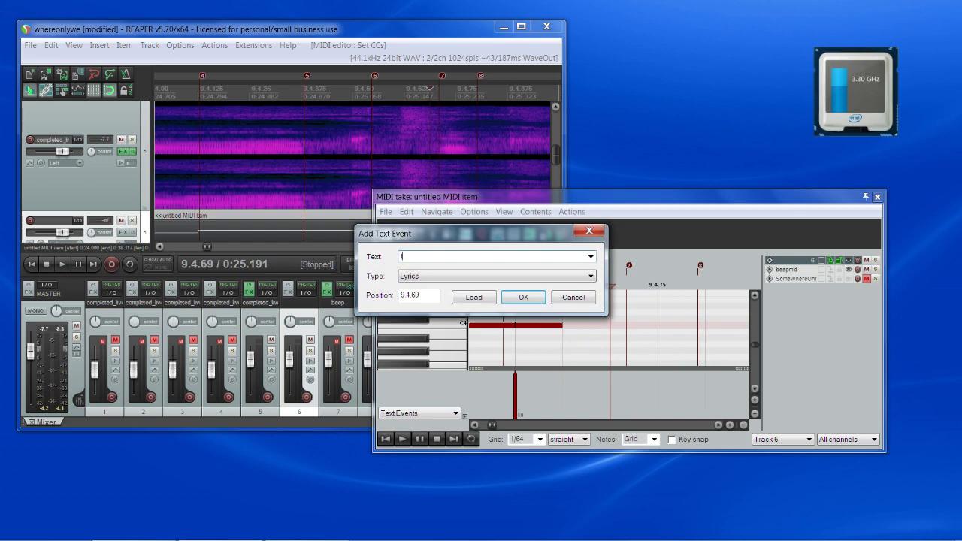
key("Return")
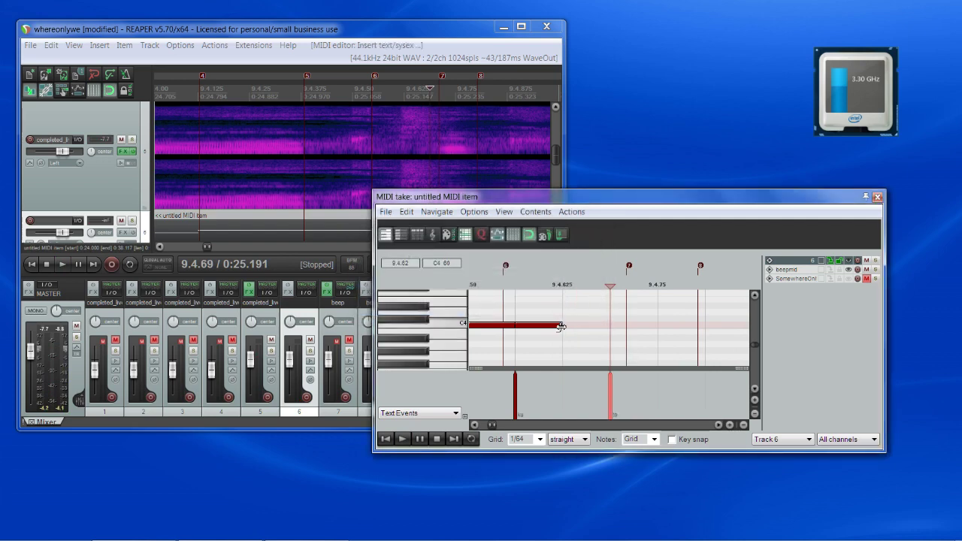
left_click_drag(561, 327, 610, 325)
Play the vocal repeatedly from 9.4.69 and from 9.4.56 to compare the sounds around marker 7
key("space")
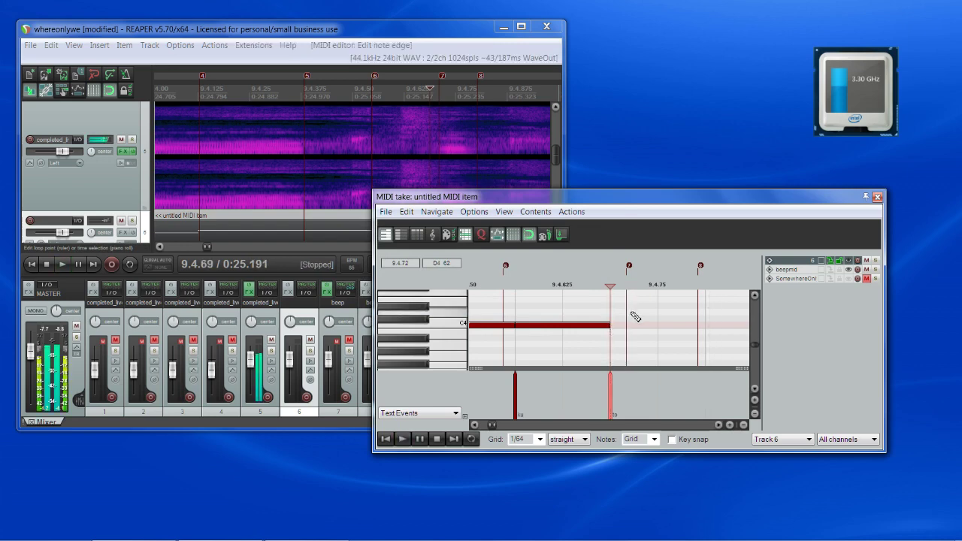
scroll(636, 316, "down", 1)
key("space")
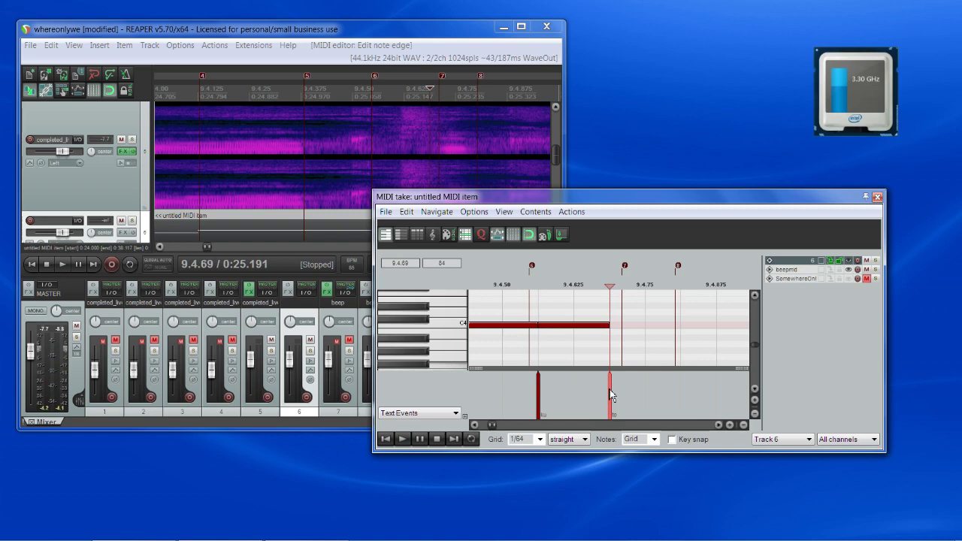
left_click(534, 340)
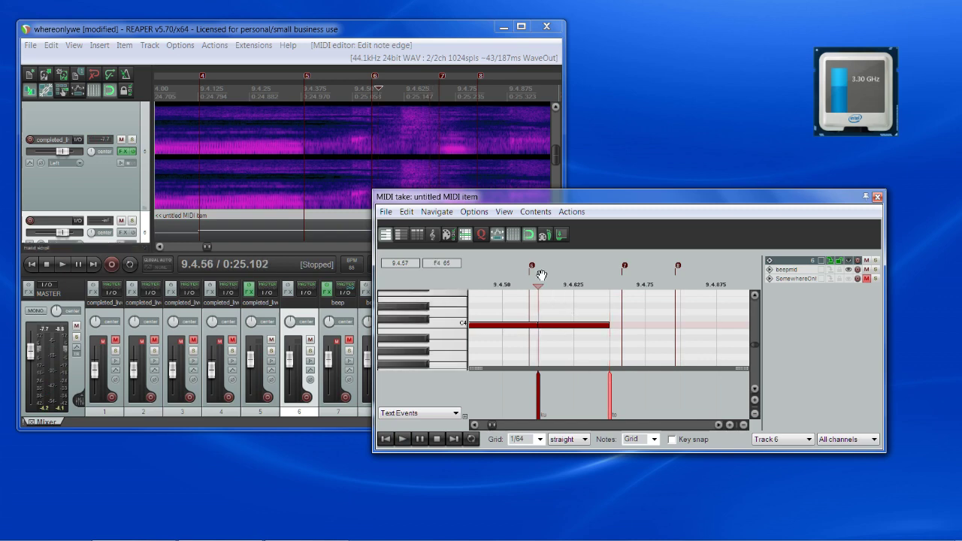
scroll(547, 338, "down", 2)
key("space")
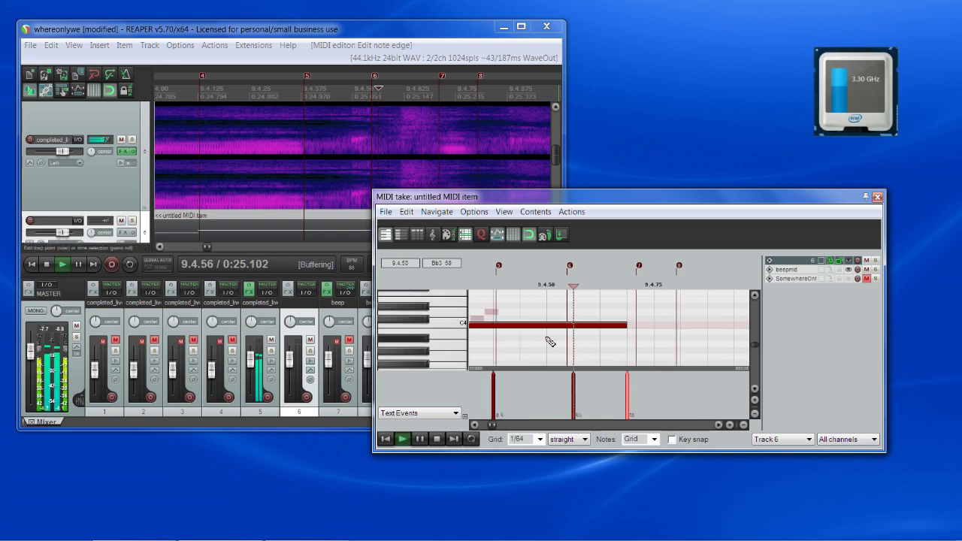
key("space")
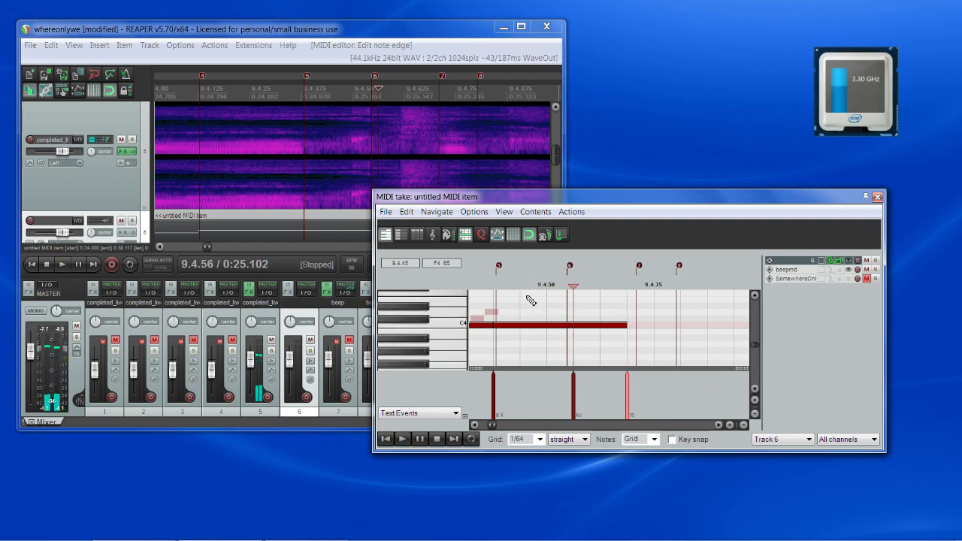
left_click(626, 282)
key("space")
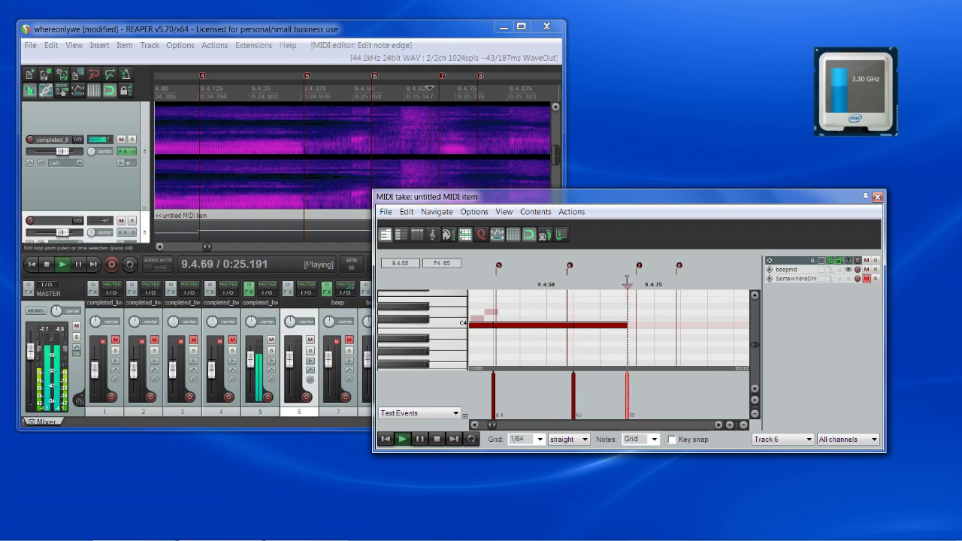
key("space")
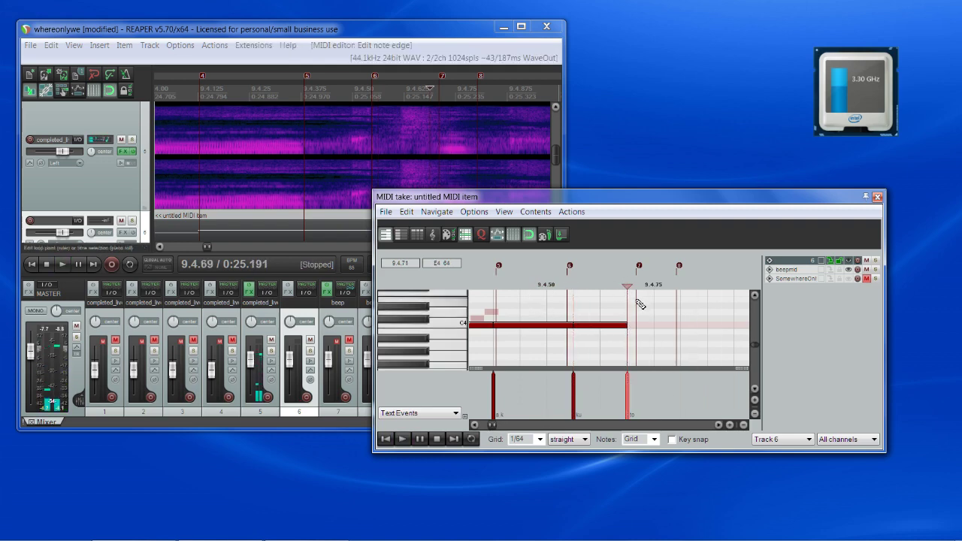
scroll(639, 305, "up", 2)
scroll(618, 334, "down", 2)
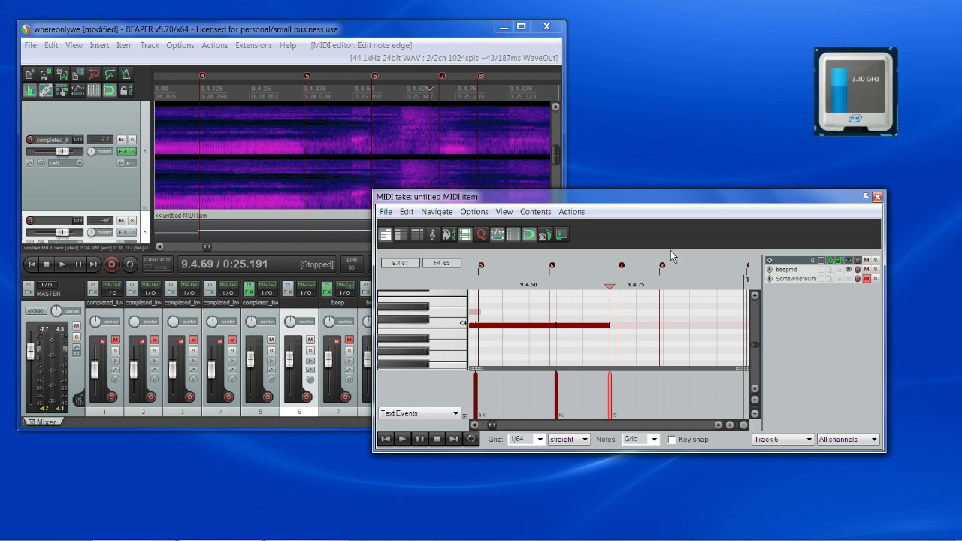
key("space")
key("space")
key("space")
key("space")
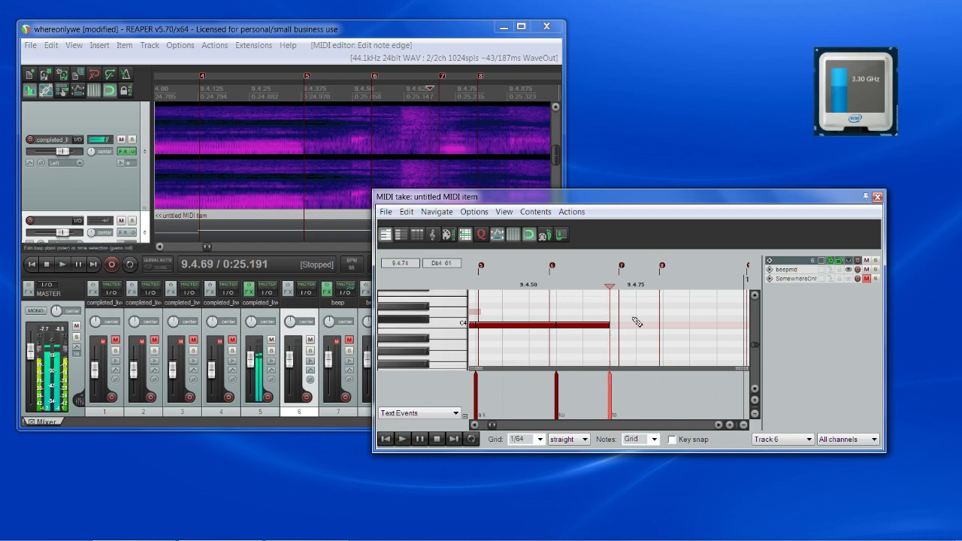
Draw a C4 note from 9.4.69 to 9.4.81 and play the vocal from its end
left_click(622, 327)
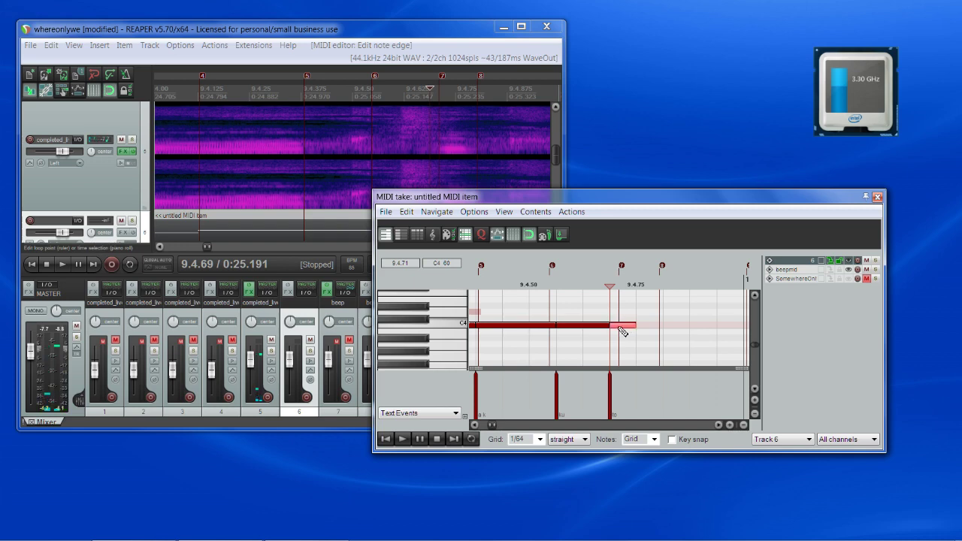
left_click(663, 276)
key("space")
key("space")
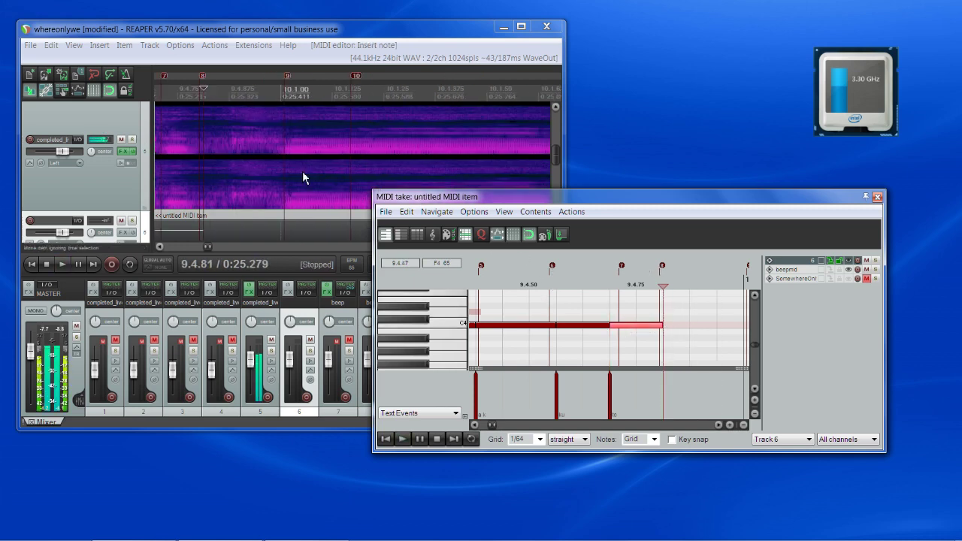
Draw a C4 note from 9.4.81 to 10.1.00, ending near marker 9
scroll(304, 170, "down", 2)
scroll(540, 248, "up", 2)
left_click(648, 327)
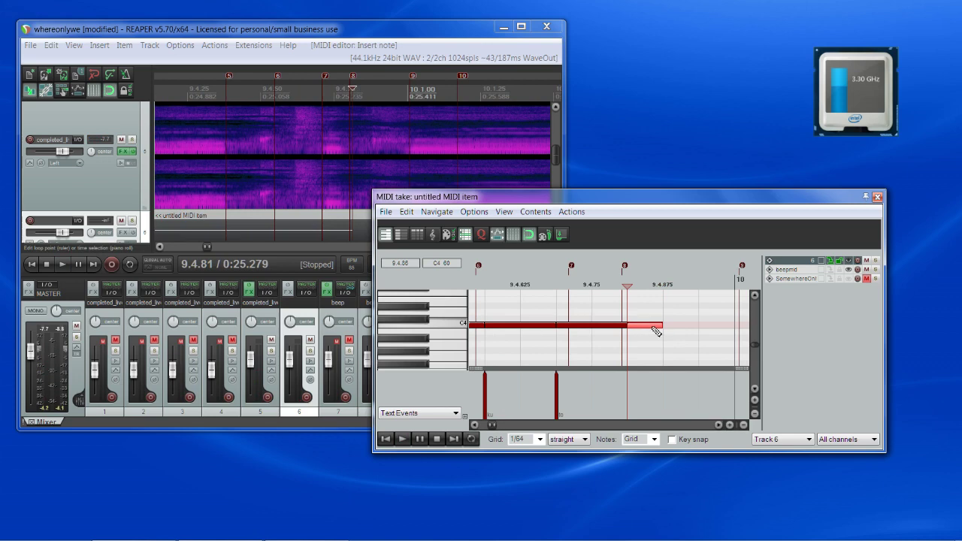
left_click_drag(704, 331, 734, 328)
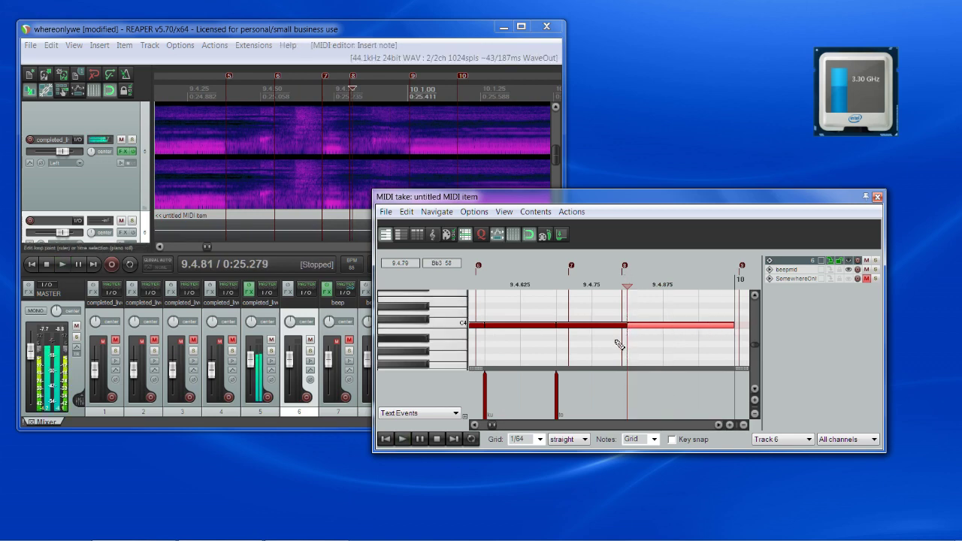
scroll(651, 341, "down", 1)
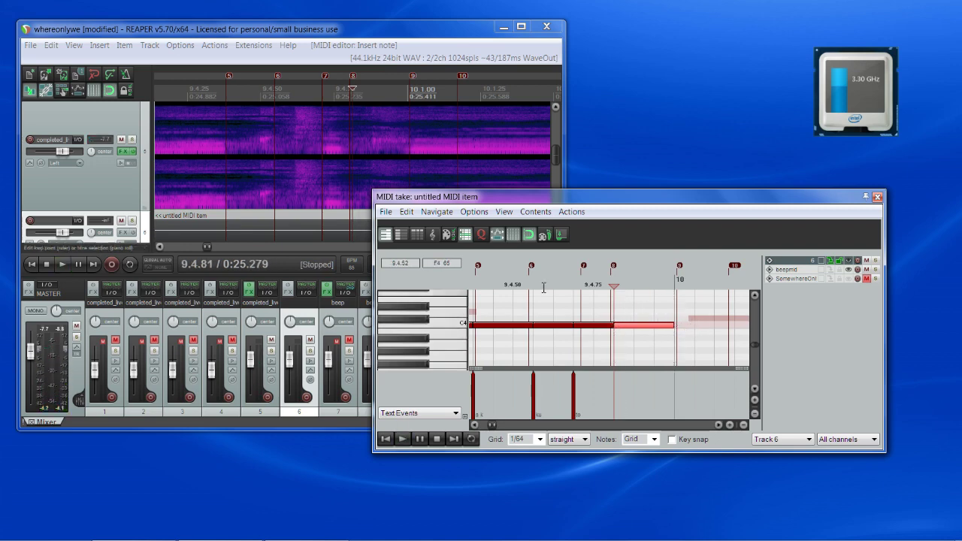
scroll(381, 178, "up", 1)
scroll(382, 178, "up", 1)
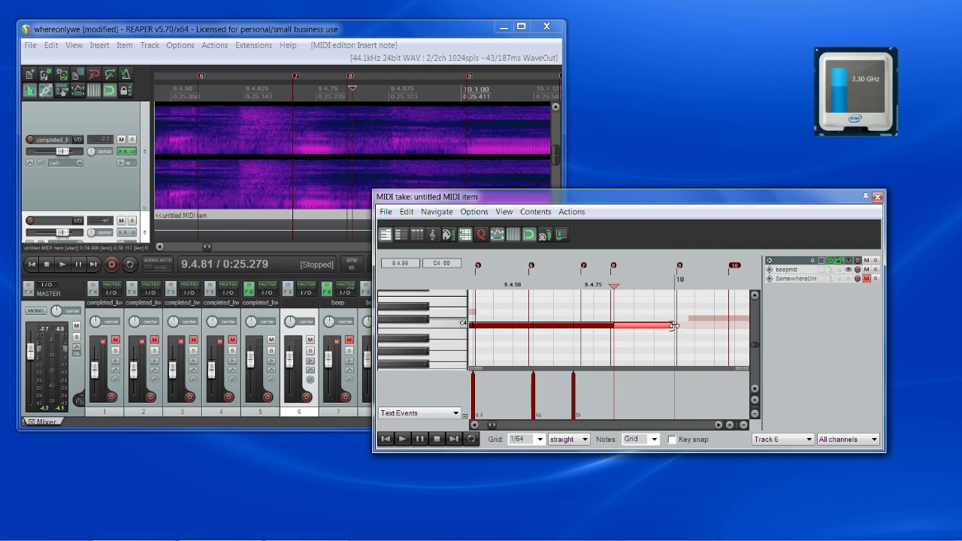
Add a text event reading "o k" and move it to the start of the last C4 note at 9.4.81
double_click(614, 382)
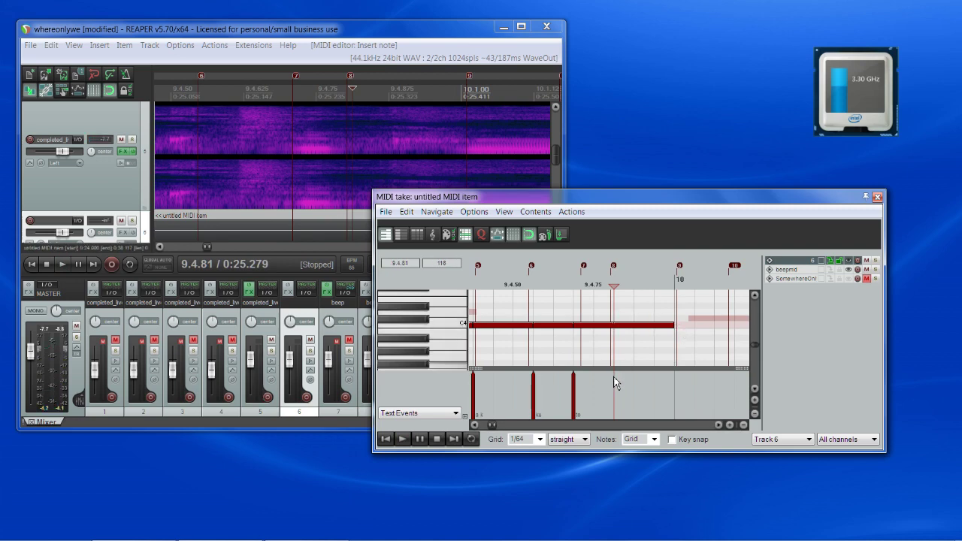
type("ok")
key("Return")
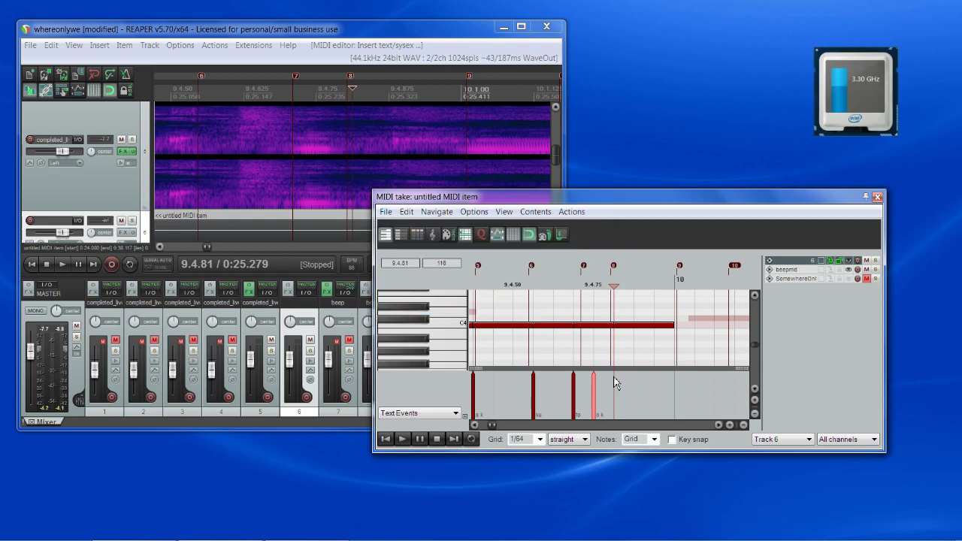
left_click_drag(594, 389, 613, 389)
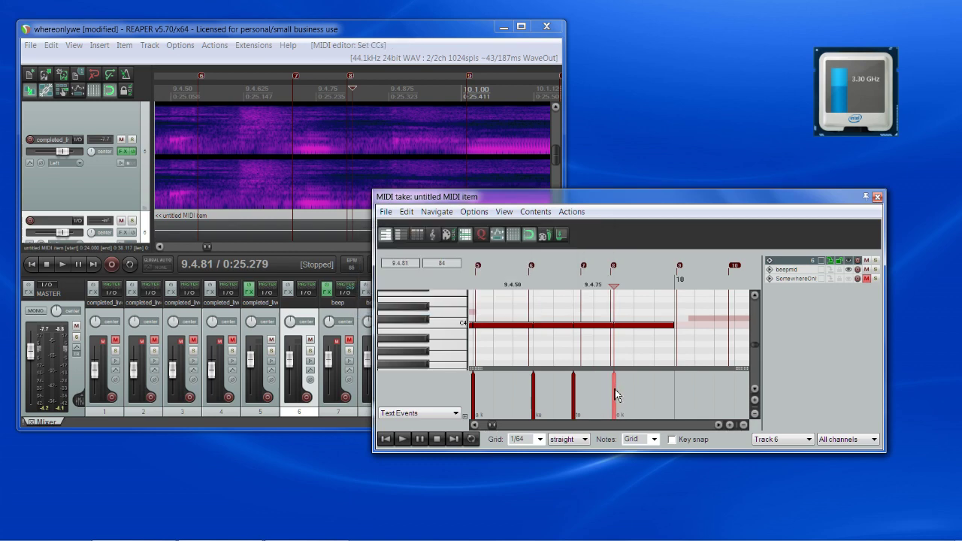
double_click(615, 389)
left_click(524, 298)
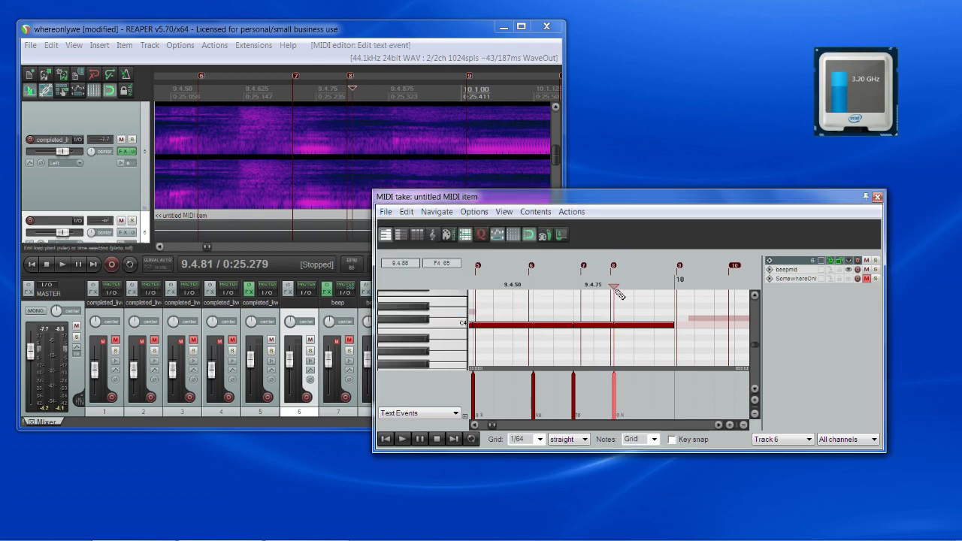
Play the vocal from 10.1.00 and draw a Db4 note from there to 10.1.19
left_click(673, 275)
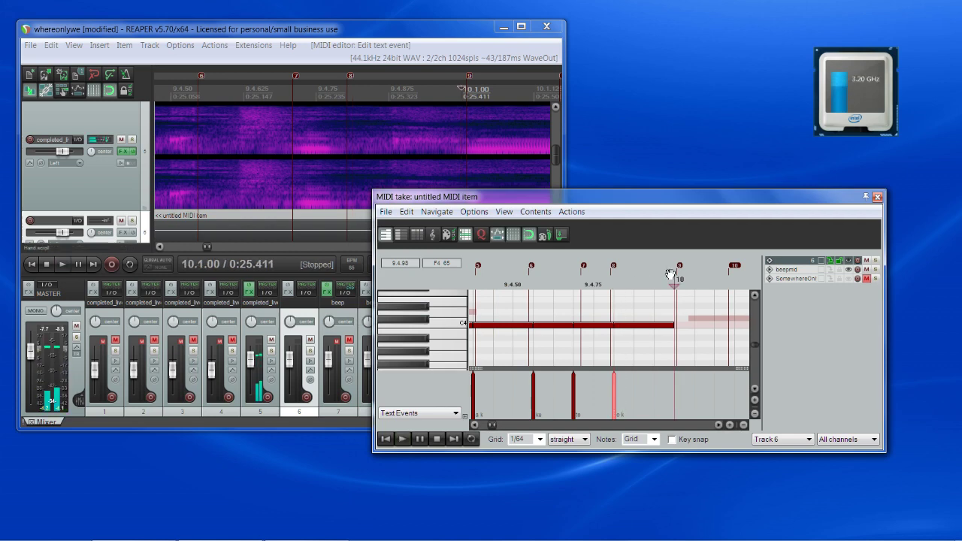
key("space")
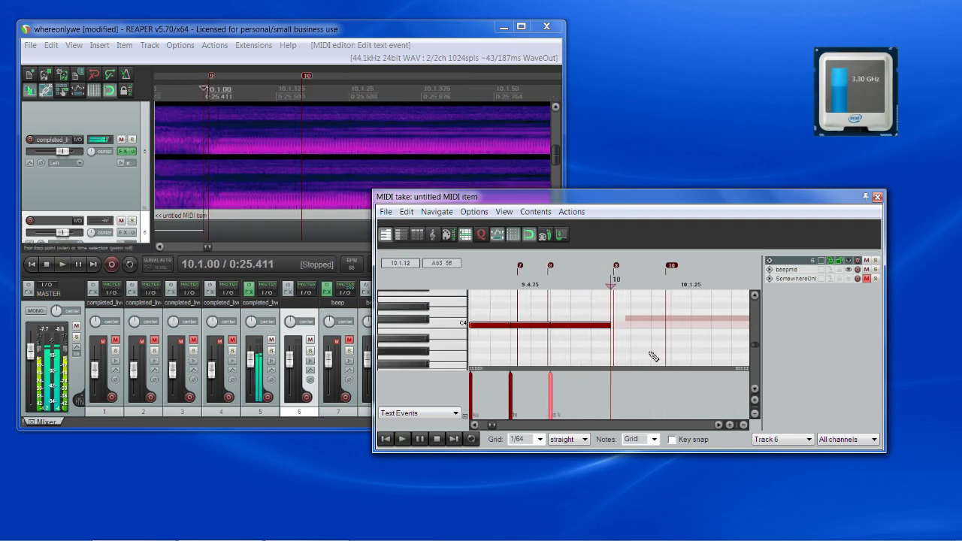
key("space")
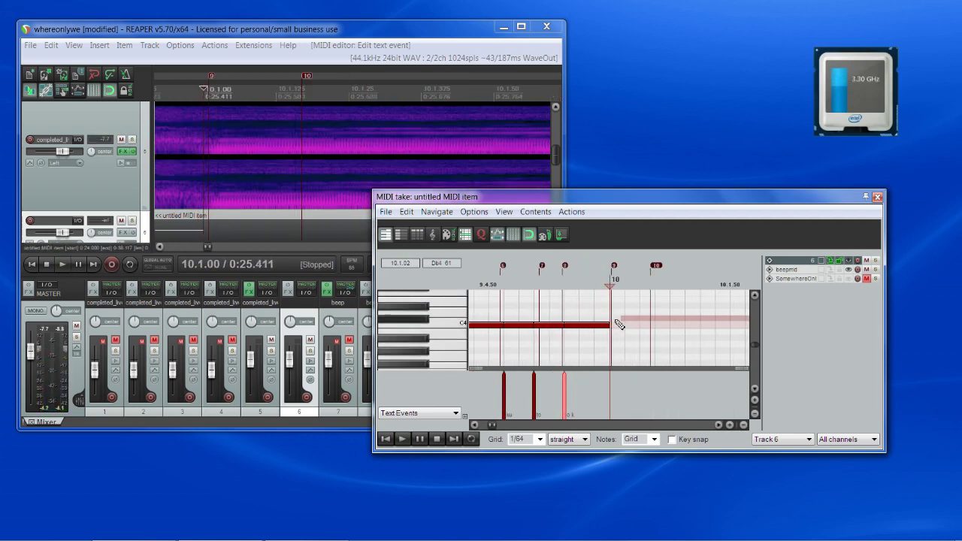
left_click_drag(619, 320, 653, 321)
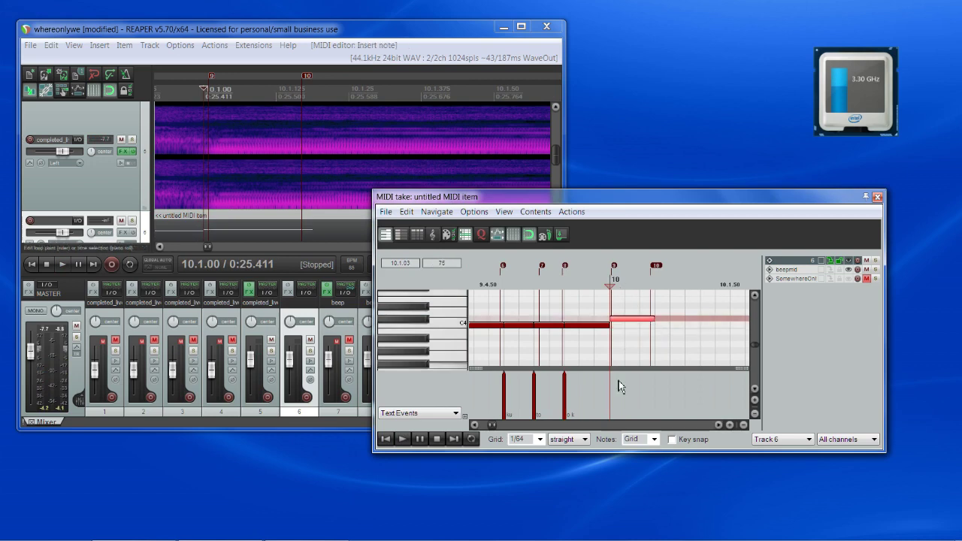
Add a Lyrics text event reading "ku" at 10.1.00
double_click(613, 404)
type("ku")
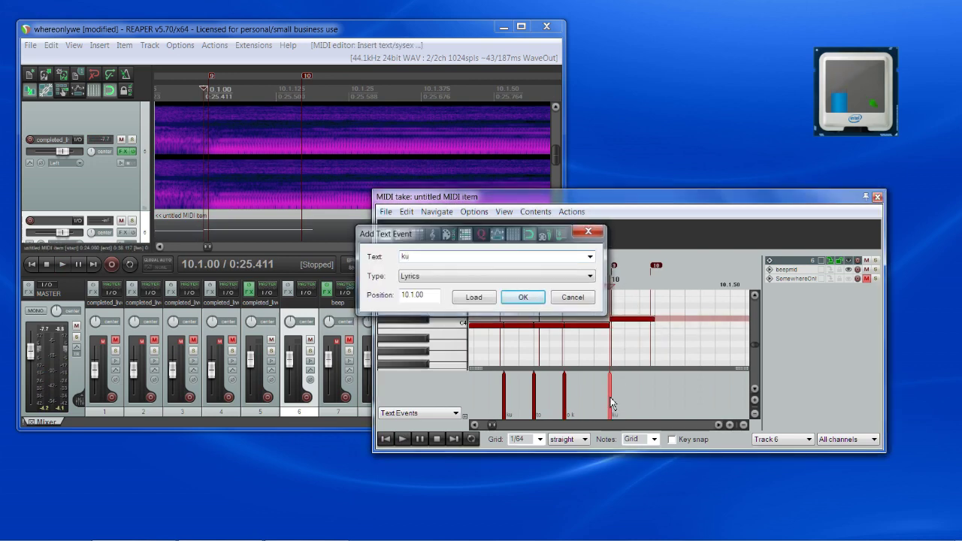
key("Return")
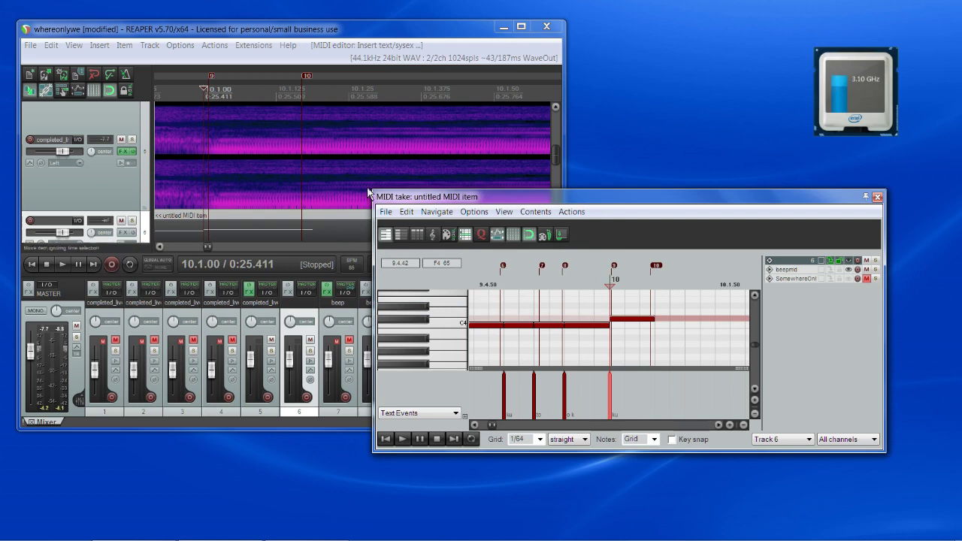
Draw a second Db4 note starting at 10.1.19 and add a Lyrics text event reading "wa" at its start
scroll(327, 153, "left", 3)
key("space")
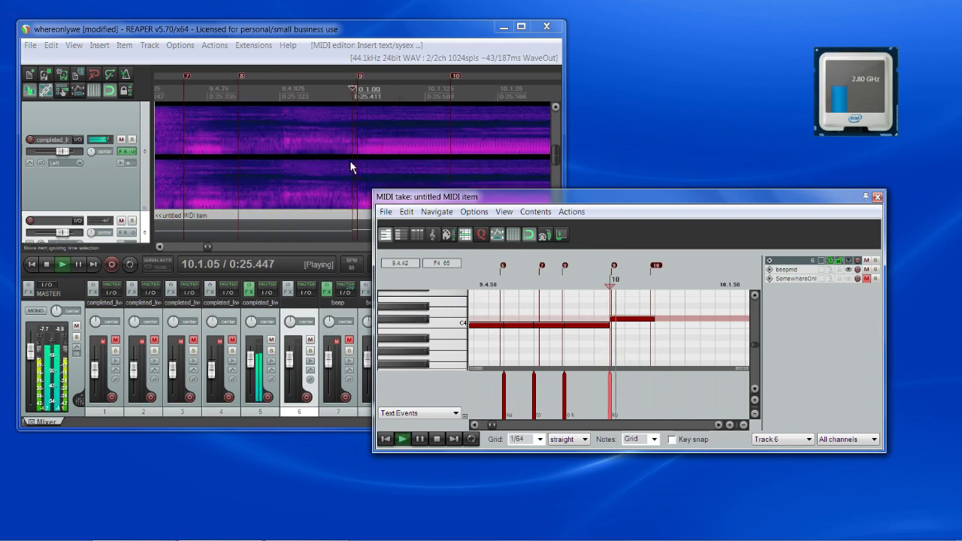
key("space")
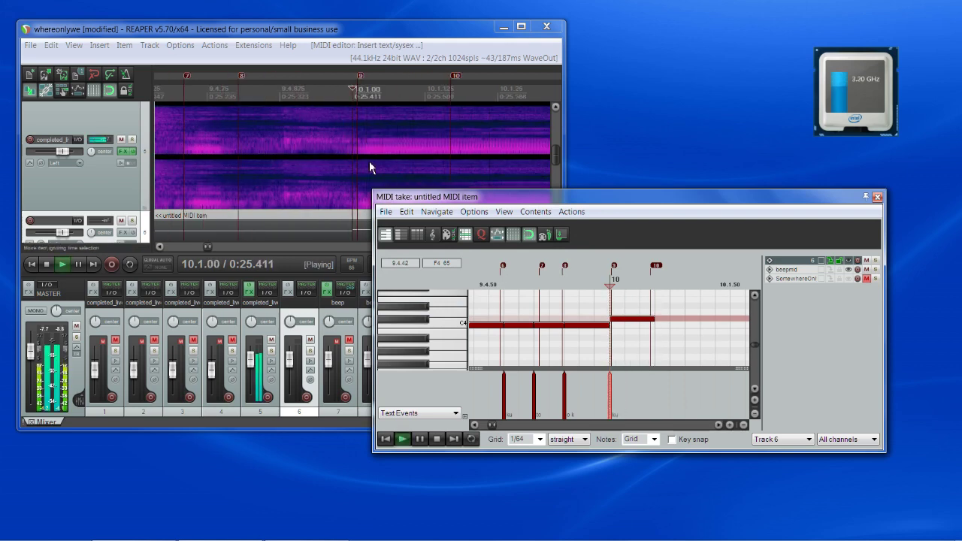
left_click(655, 284)
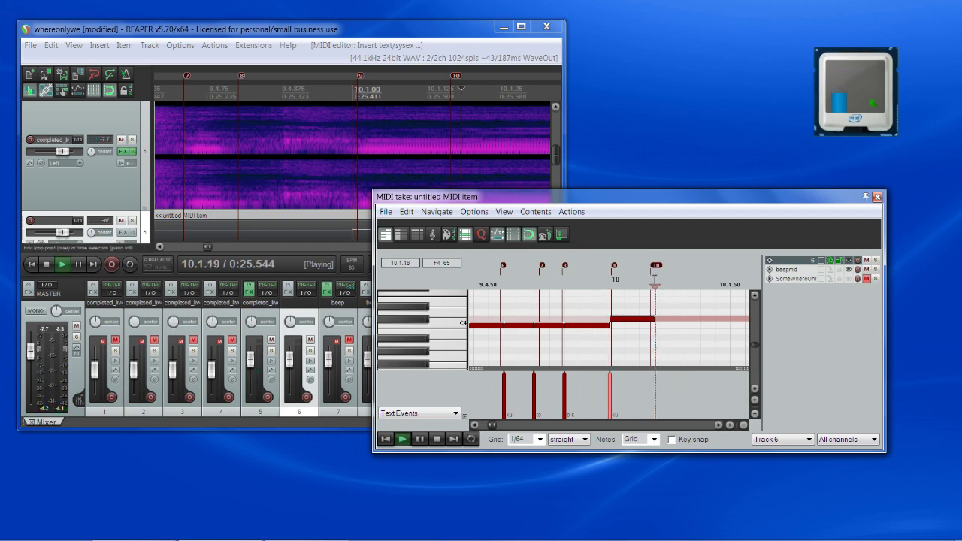
scroll(660, 328, "up", 3)
left_click_drag(623, 322, 718, 322)
double_click(612, 388)
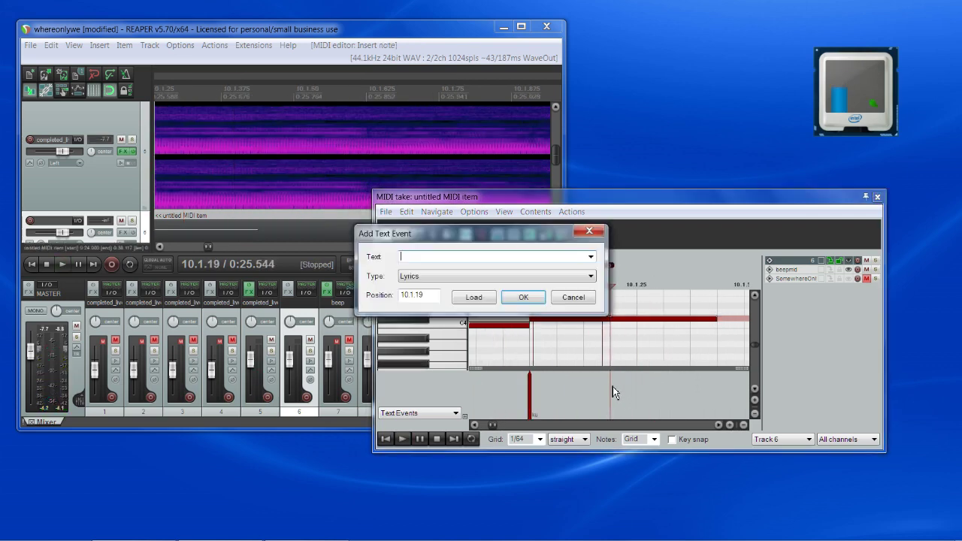
type("wa")
left_click(520, 299)
Play the vocal from 10.1.19 and extend the last Db4 note to 10.2.31, just past marker 11
scroll(530, 286, "down", 2)
key("space")
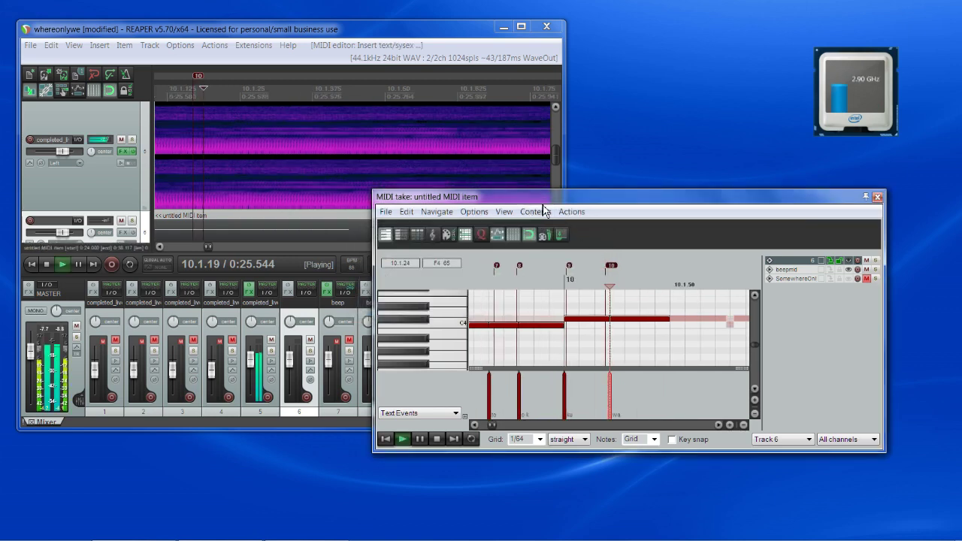
scroll(623, 252, "down", 3)
key("space")
scroll(449, 134, "down", 2)
key("space")
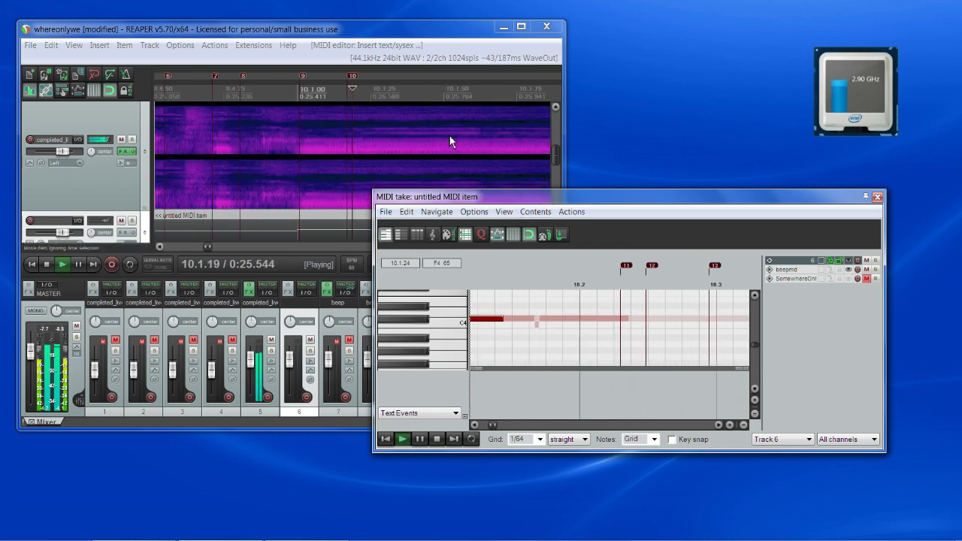
key("space")
key("space")
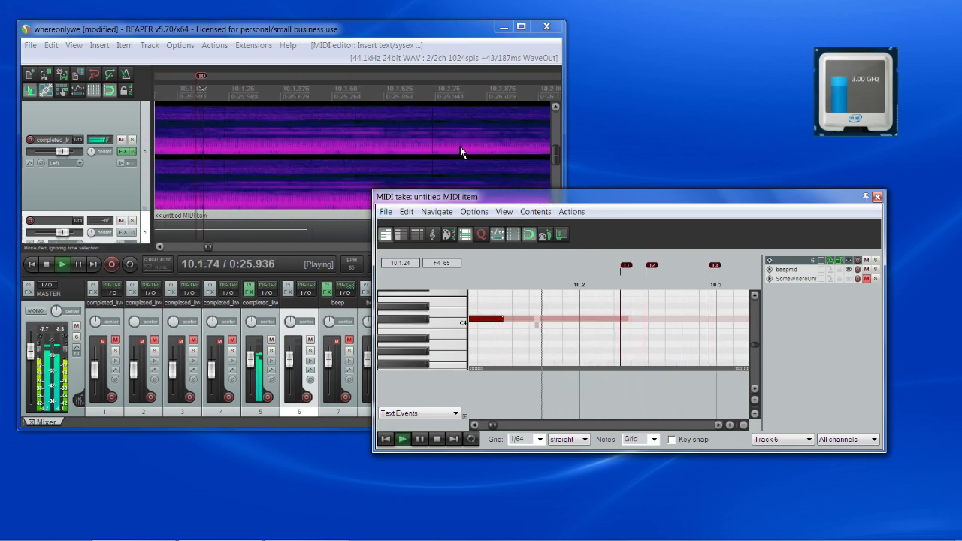
key("space")
left_click_drag(549, 322, 624, 318)
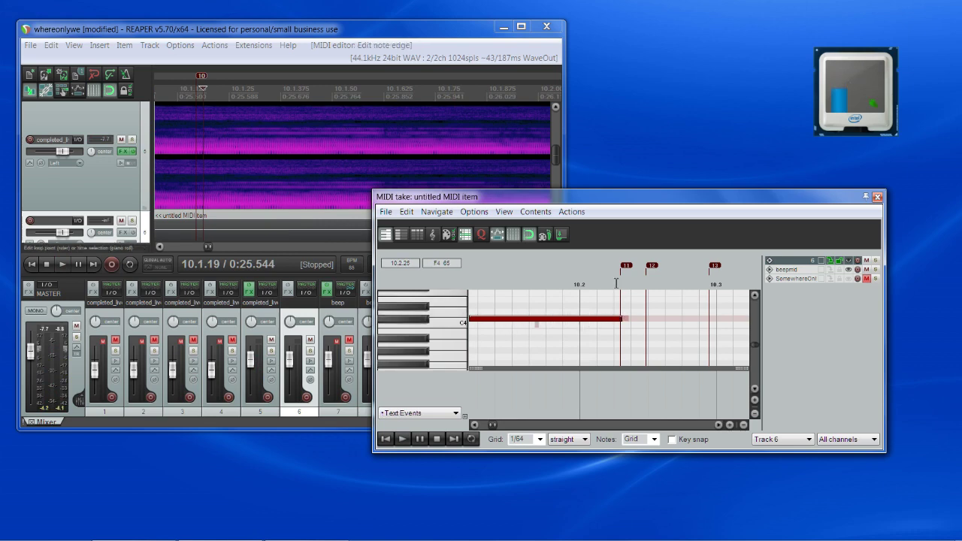
Play the vocal from 10.2.25 and draw a Db4 note starting at 10.2.31 and ending at 10.2.44
left_click(615, 284)
key("space")
key("space")
scroll(615, 285, "up", 3)
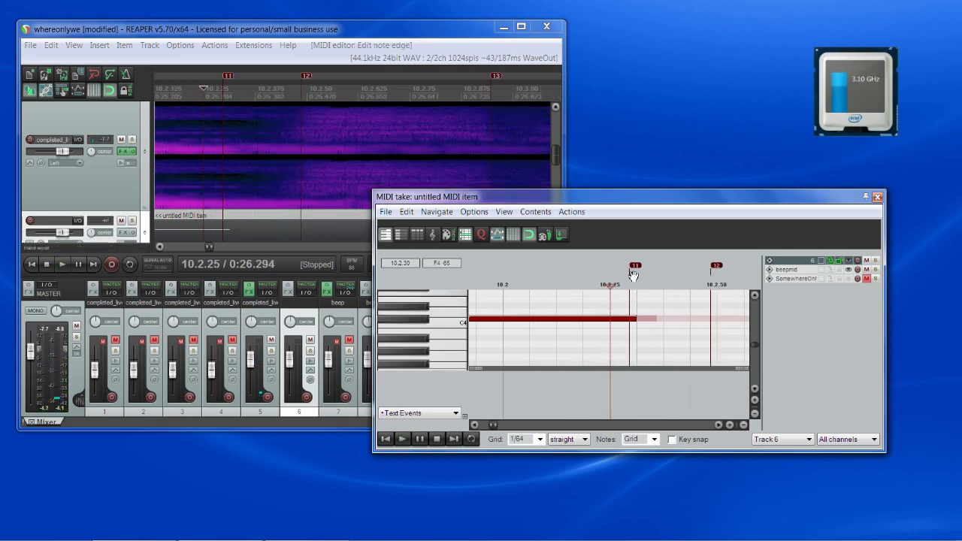
left_click(637, 280)
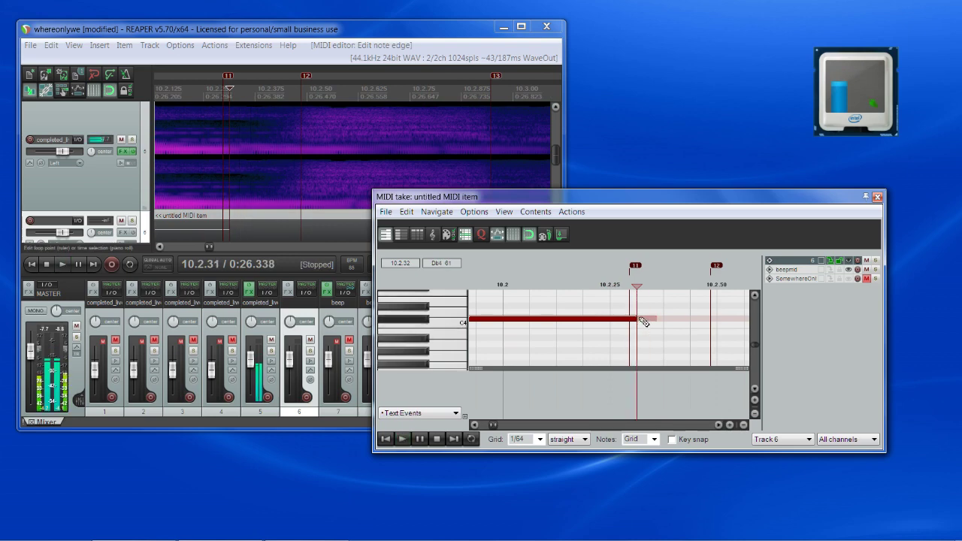
left_click_drag(643, 322, 651, 323)
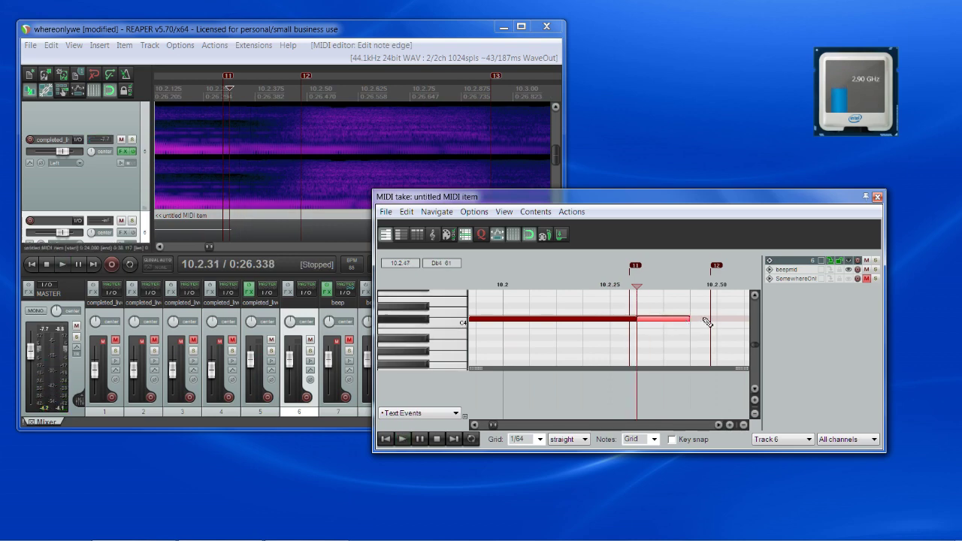
Add a Lyrics text event reading "a_R" at 10.2.31
double_click(639, 397)
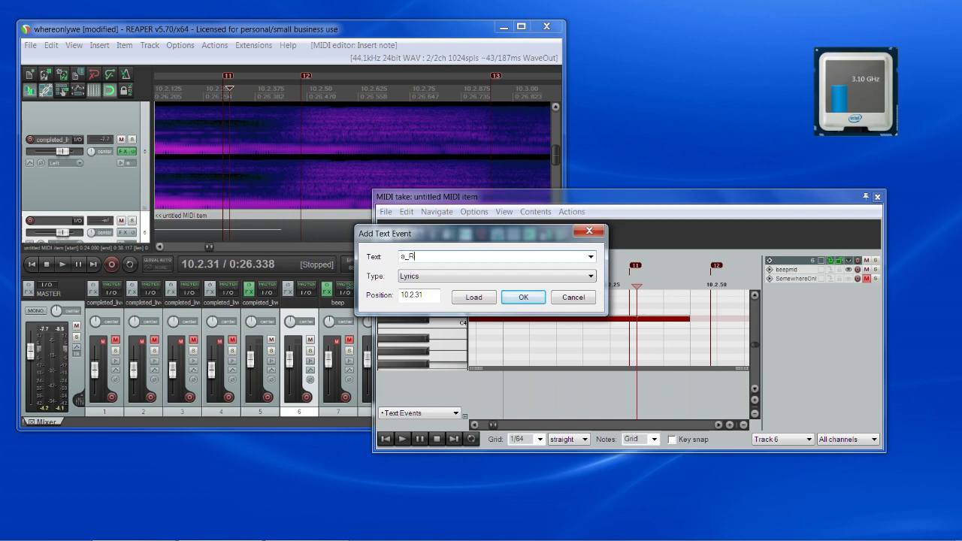
type("a_R")
key("Return")
Play the vocal from 10.2.31 and from 10.2.50 to listen to the sound around marker 12
key("space")
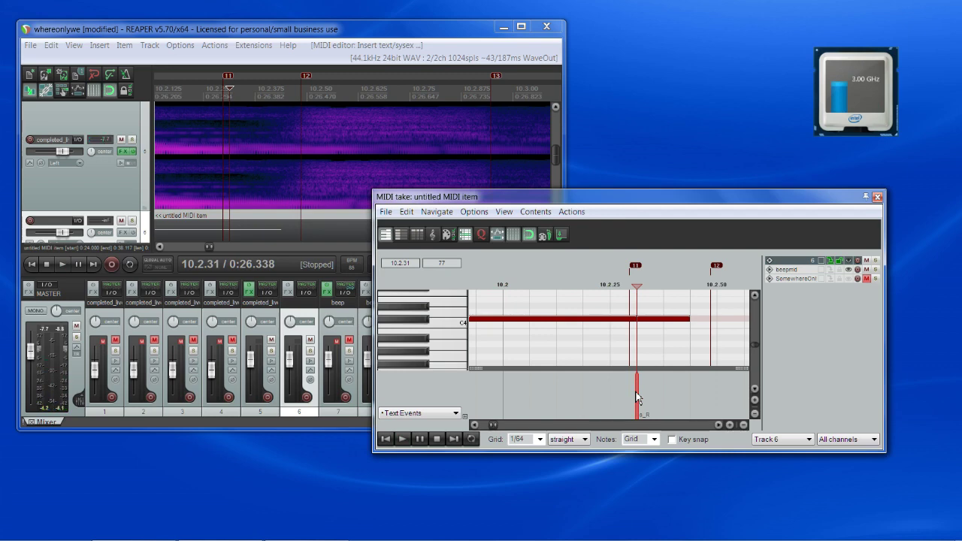
key("space")
key("space")
left_click(716, 268)
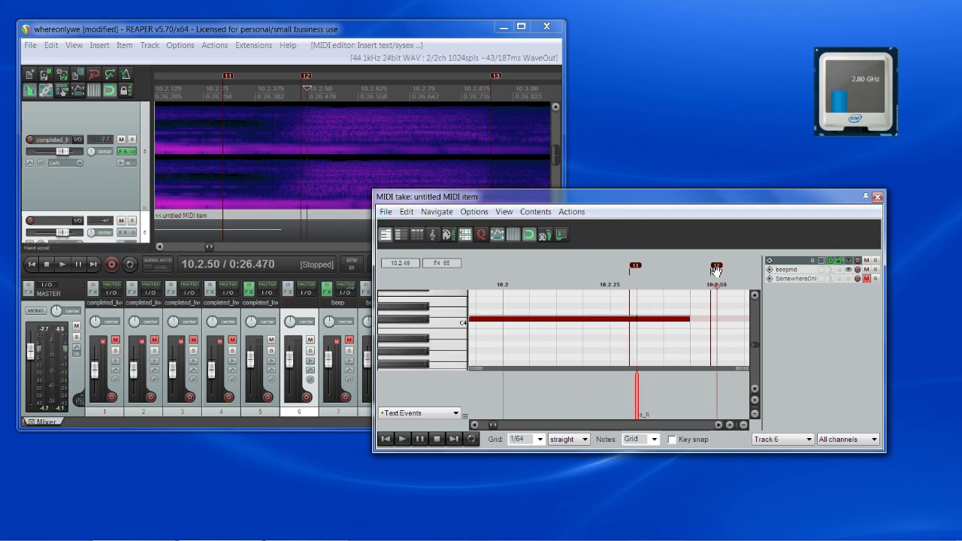
scroll(716, 270, "down", 2)
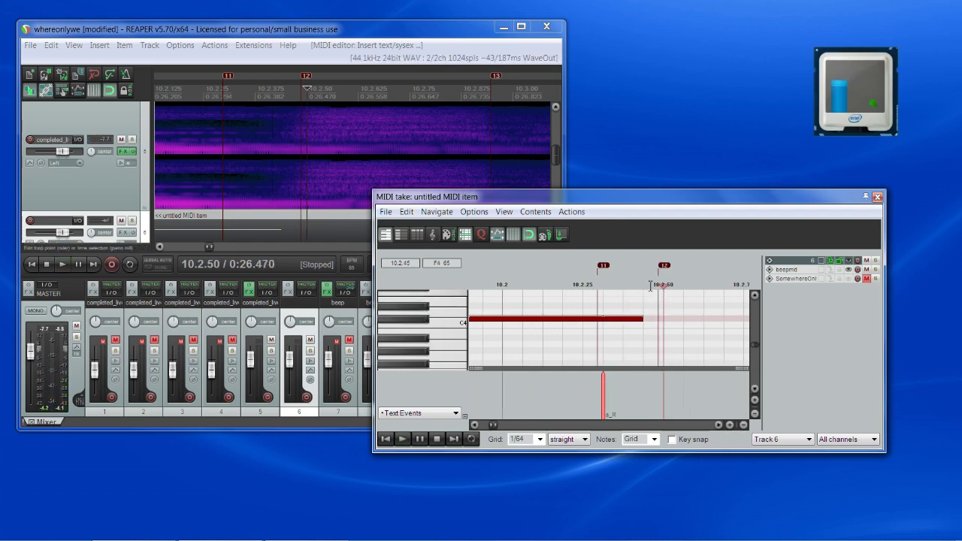
scroll(662, 279, "up", 3)
key("space")
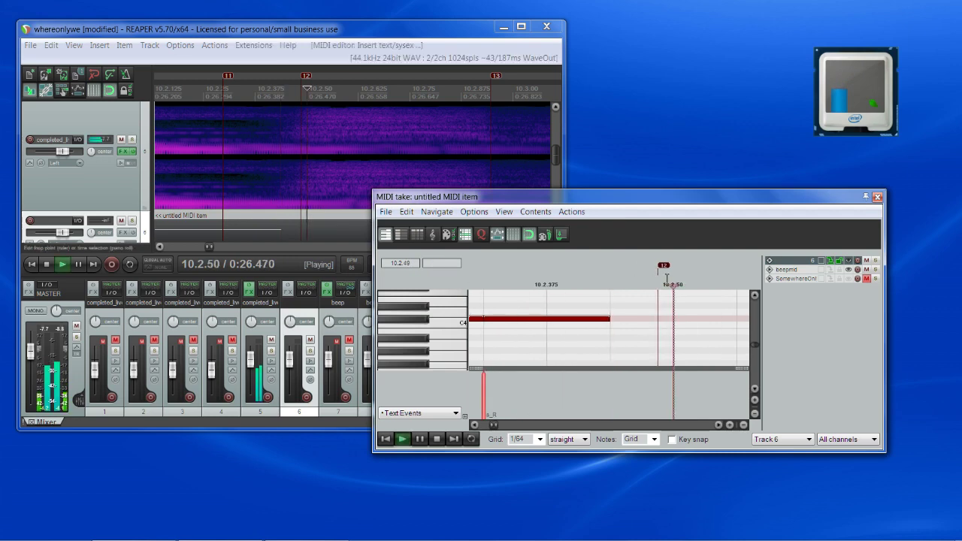
key("space")
scroll(550, 326, "down", 5)
scroll(612, 360, "up", 4)
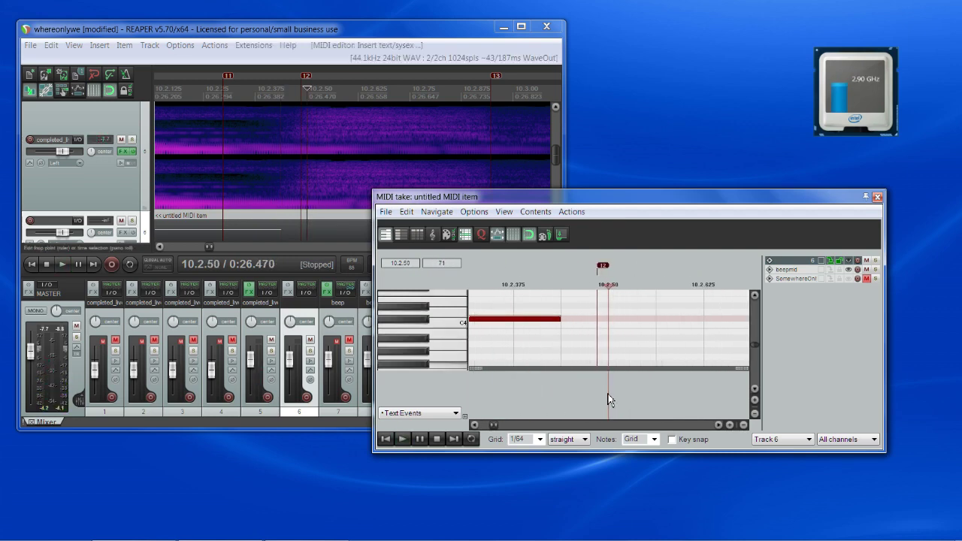
Move the edit cursor to 10.2.44, the end of the last note, and add a Lyrics text event reading "- s" there
double_click(609, 394)
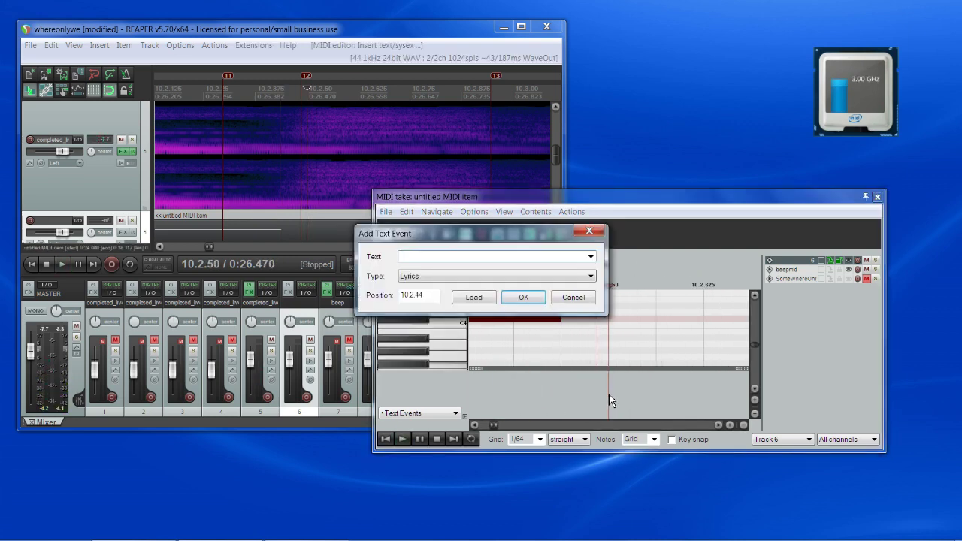
left_click(573, 299)
left_click(566, 279)
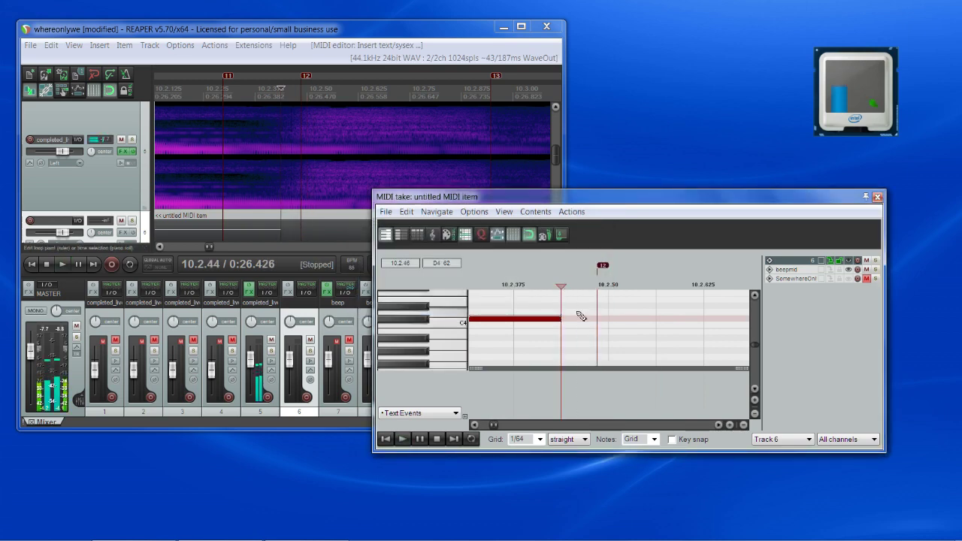
double_click(566, 402)
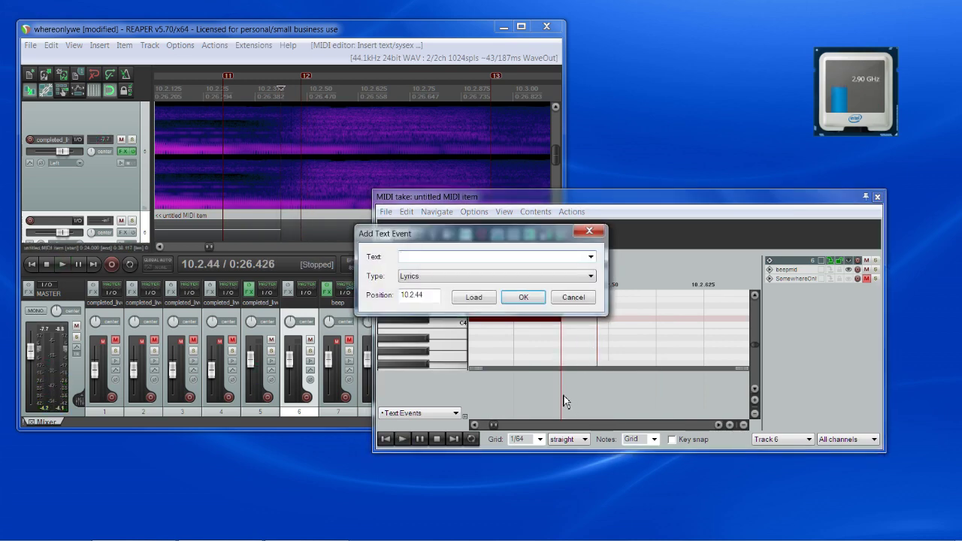
key("Return")
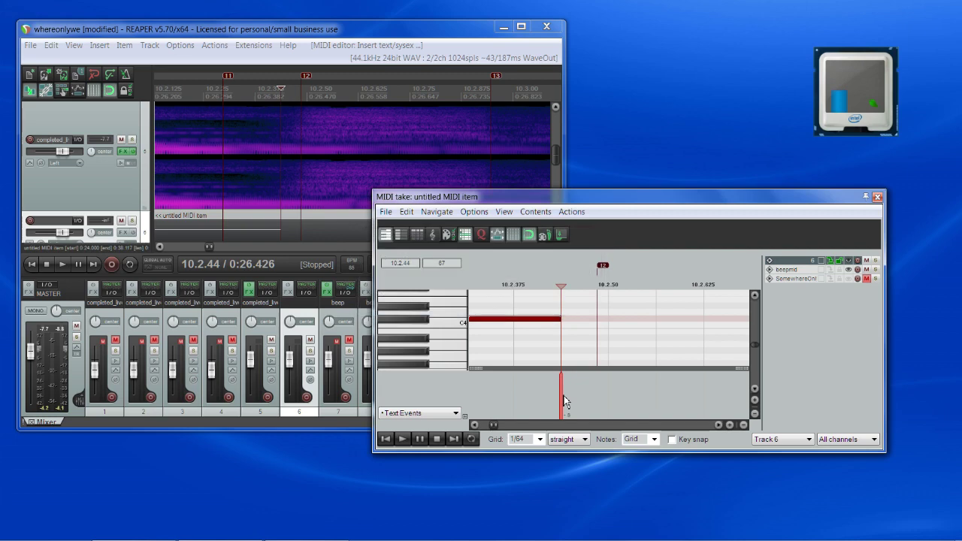
Draw a C4 note from 10.2.44 and extend it to 10.2.94, just before marker 13
scroll(564, 396, "down", 1)
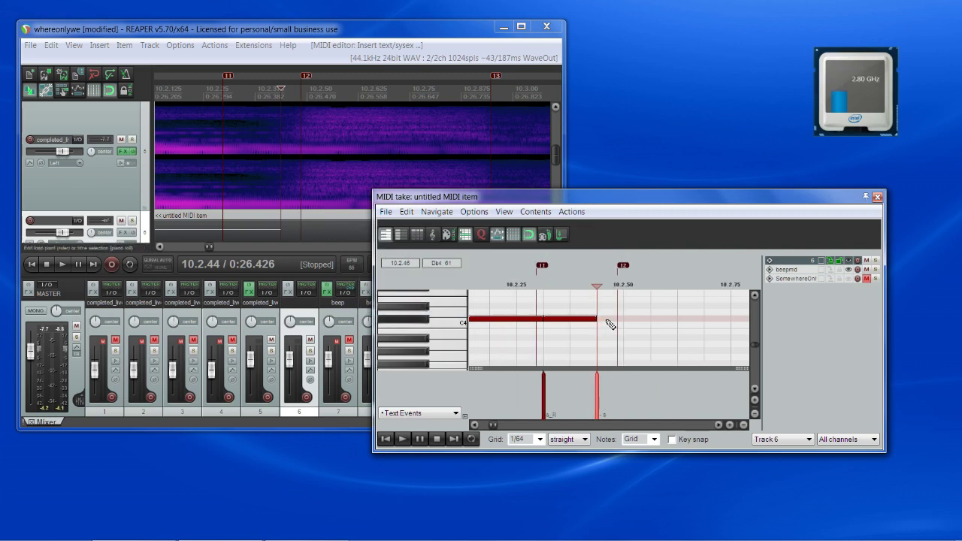
left_click_drag(609, 323, 747, 329)
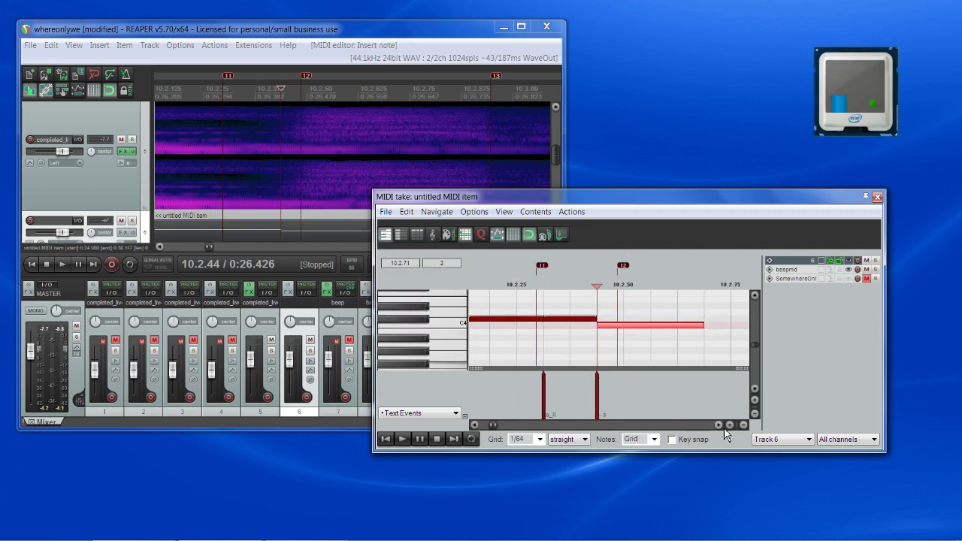
scroll(710, 335, "right", 3)
left_click(701, 285)
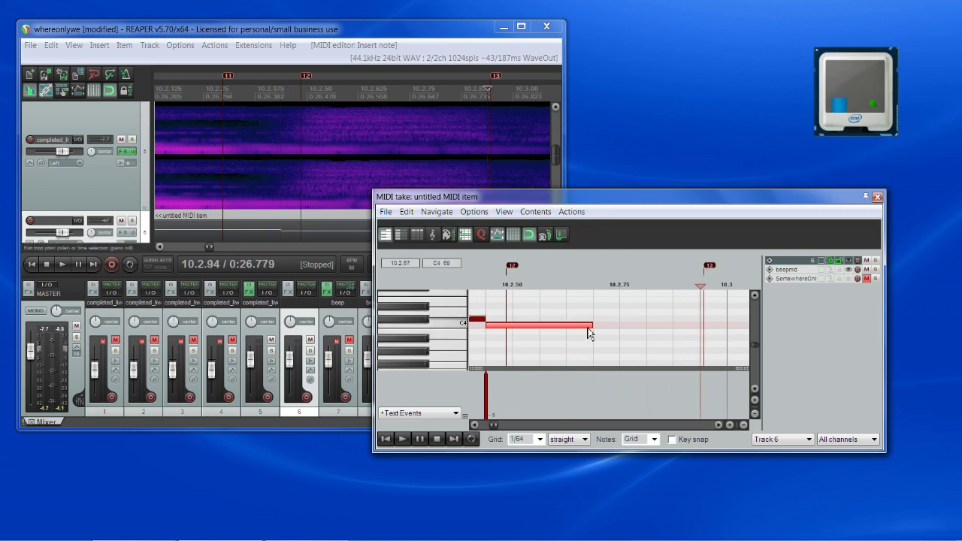
left_click_drag(591, 326, 700, 326)
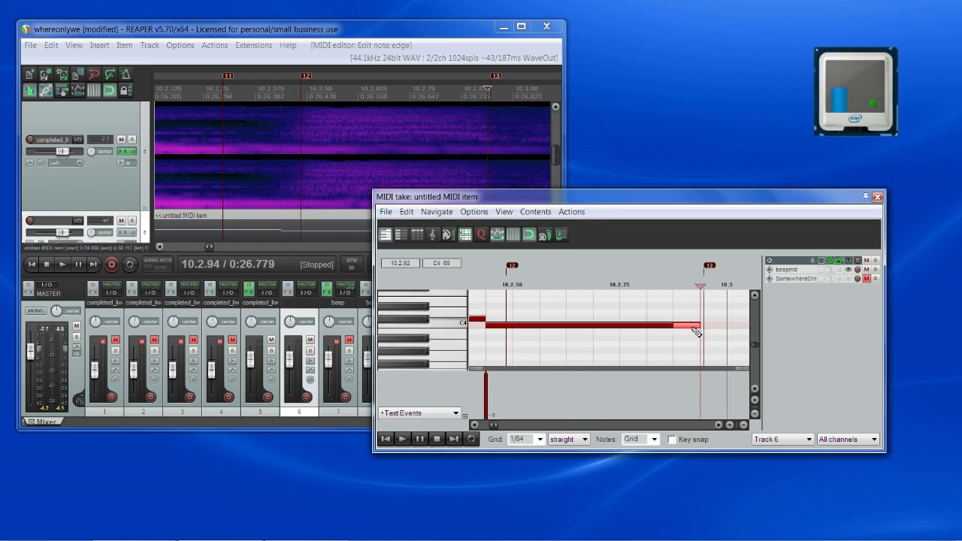
left_click(677, 285)
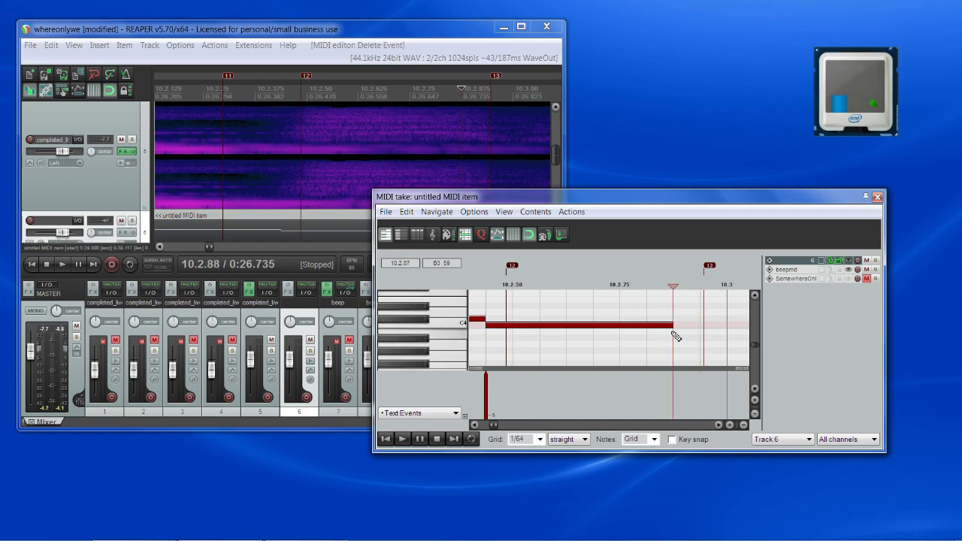
scroll(579, 324, "down", 4)
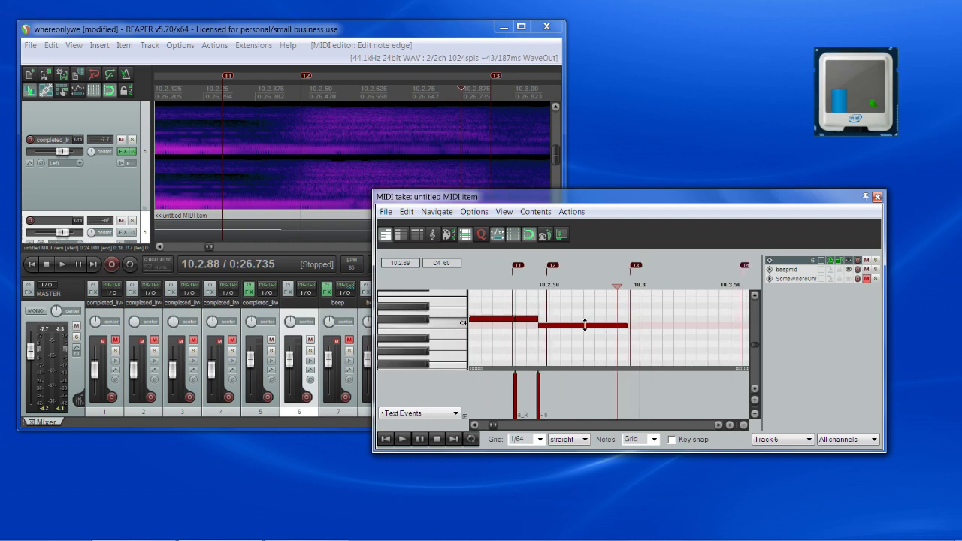
scroll(587, 325, "up", 4)
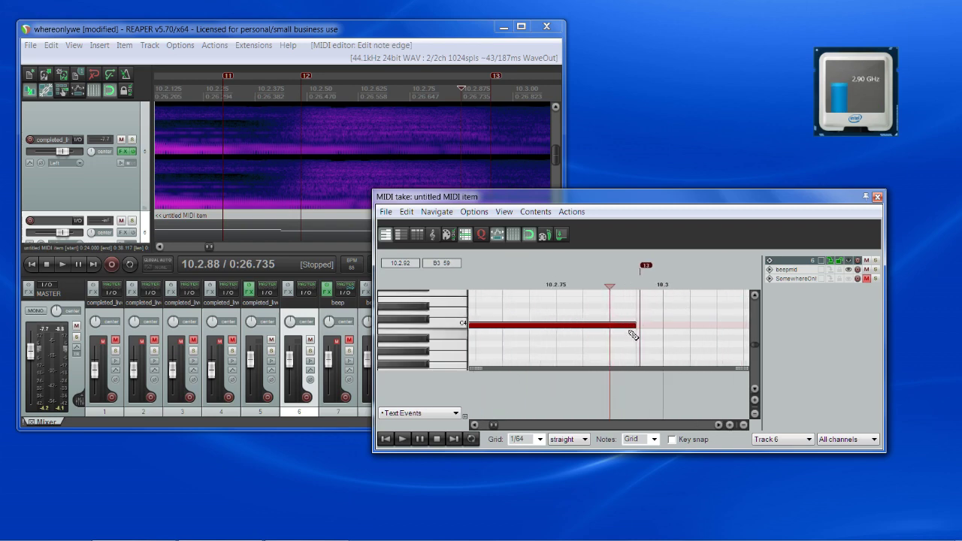
scroll(627, 323, "down", 2)
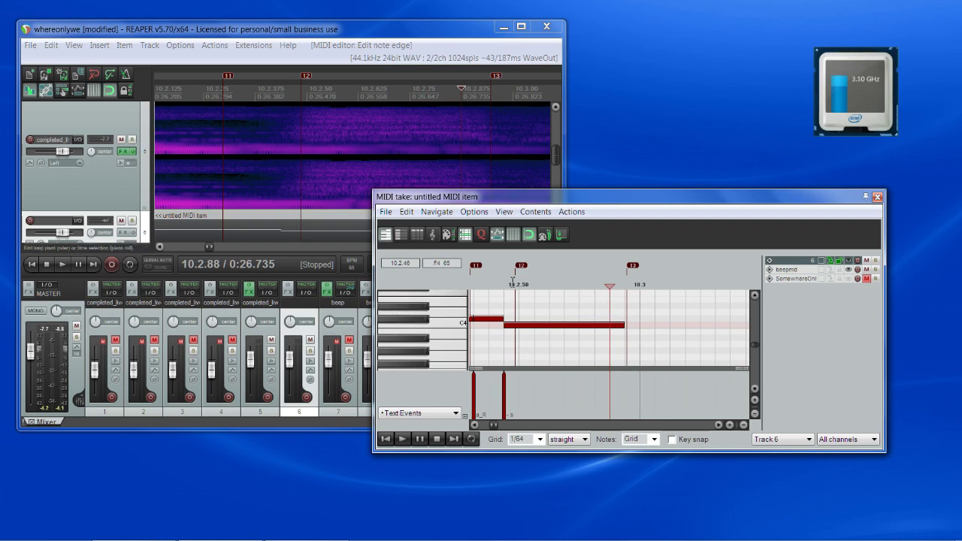
left_click(630, 286)
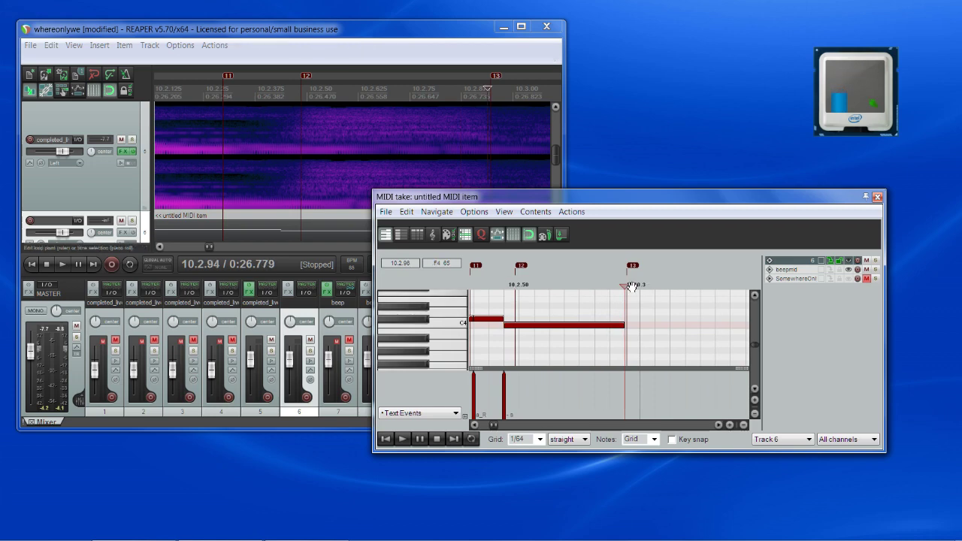
Play the vocal from 10.2.94 and move the MIDI editor window down, clear of the spectrogram in the arrange view
scroll(455, 161, "down", 2)
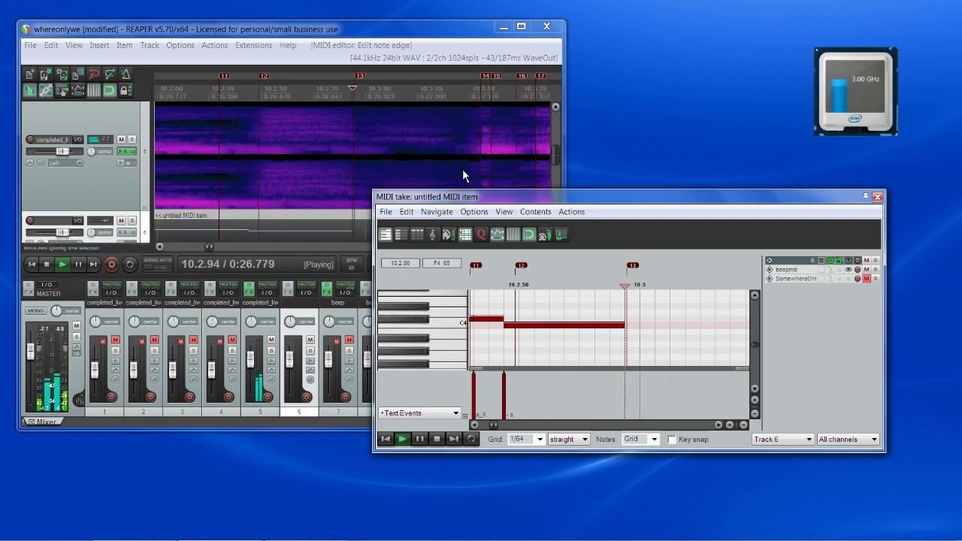
scroll(463, 169, "down", 1)
left_click_drag(489, 198, 485, 238)
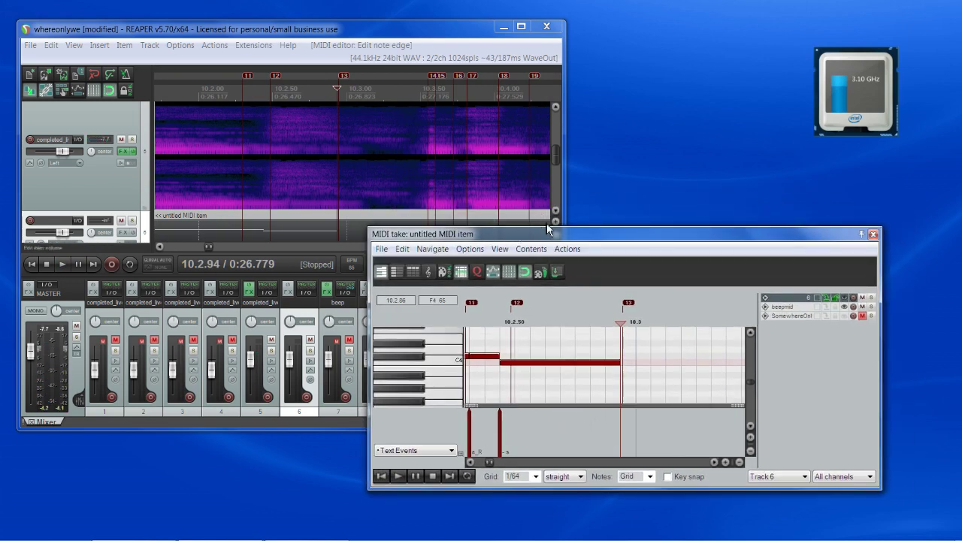
left_click_drag(551, 239, 512, 257)
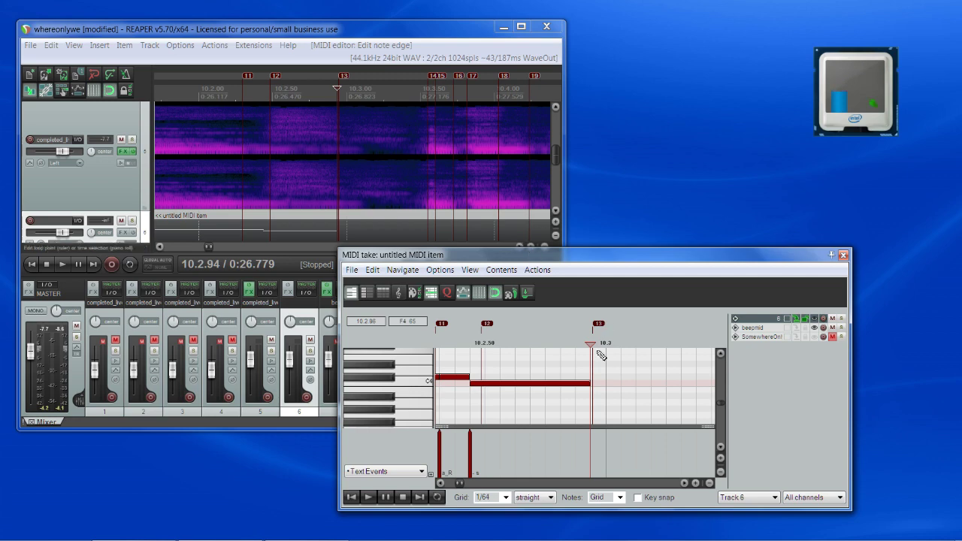
Play the vocal from marker 14 at 10.3.55 to listen to the start of the next syllable
scroll(595, 346, "up", 3)
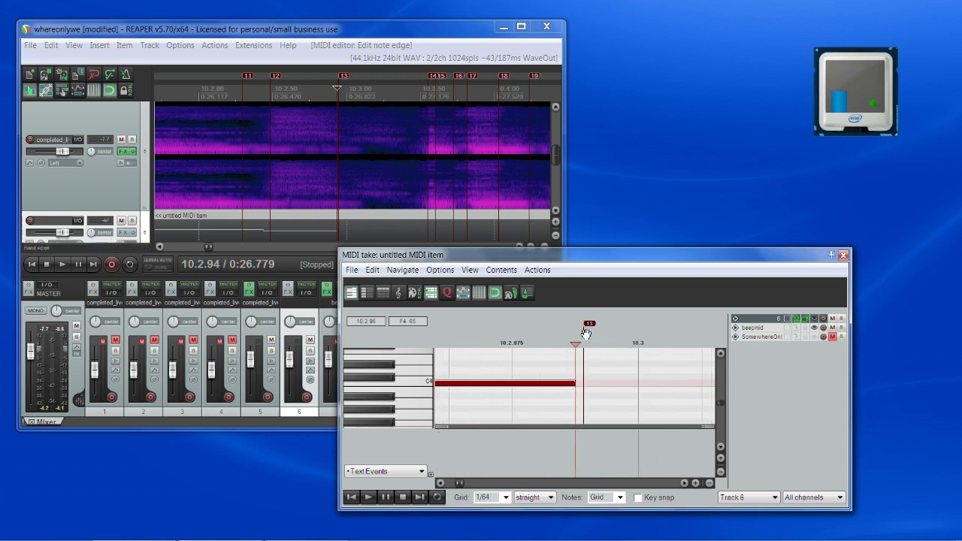
left_click(433, 86)
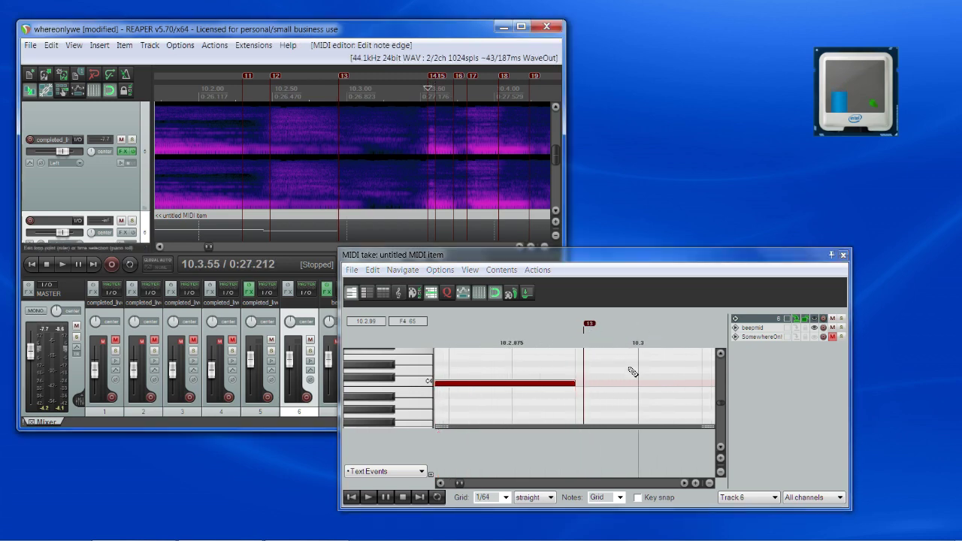
scroll(634, 371, "down", 6)
scroll(699, 383, "up", 6)
scroll(696, 394, "down", 2)
key("space")
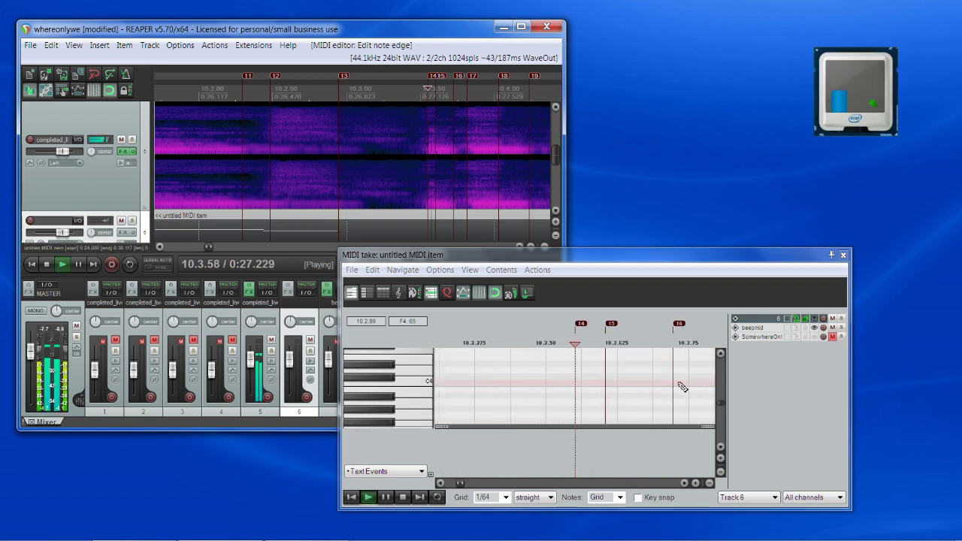
scroll(433, 176, "up", 3)
key("space")
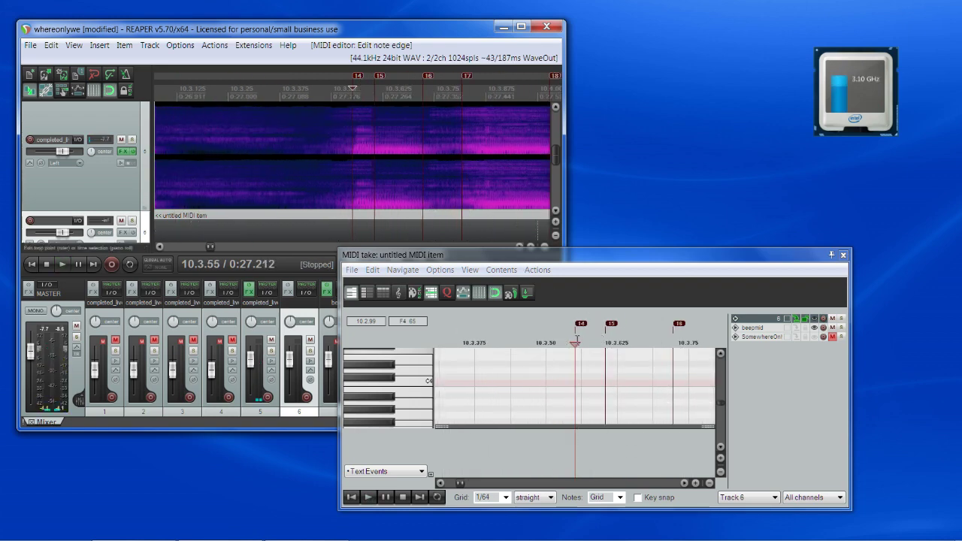
Place the edit cursor at 10.3.56, just past marker 14, as the start point for the next note
left_click(580, 333)
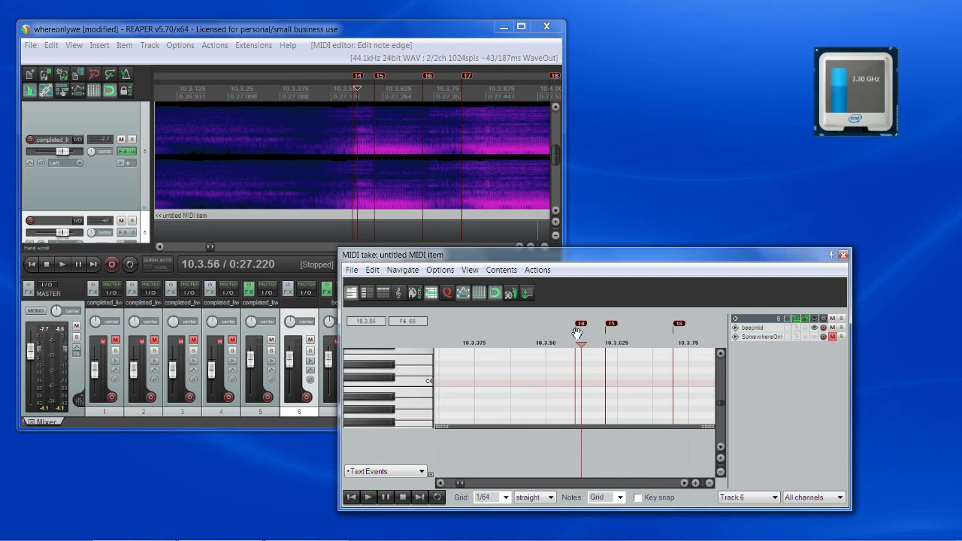
scroll(585, 333, "up", 3)
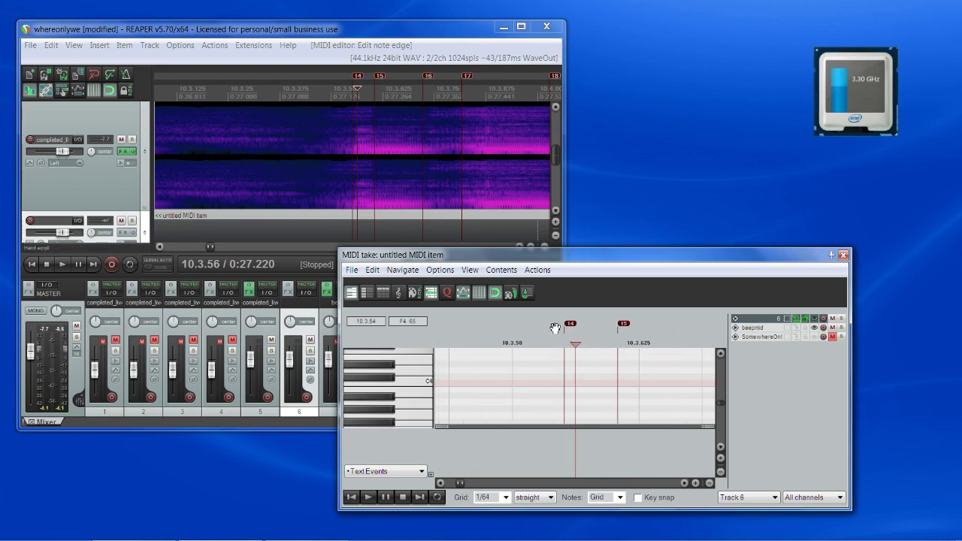
scroll(568, 331, "down", 5)
scroll(623, 361, "up", 5)
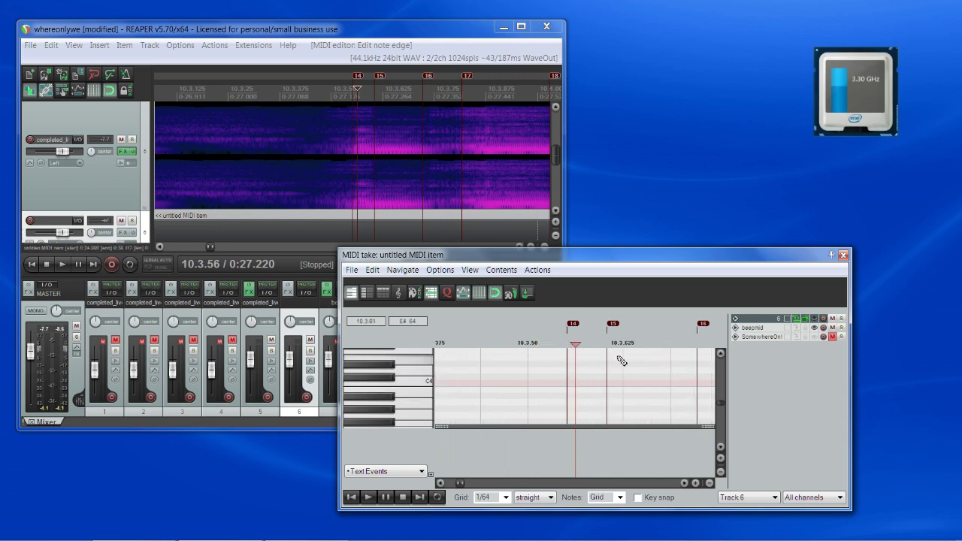
left_click(479, 340)
scroll(559, 345, "down", 1)
scroll(560, 345, "down", 1)
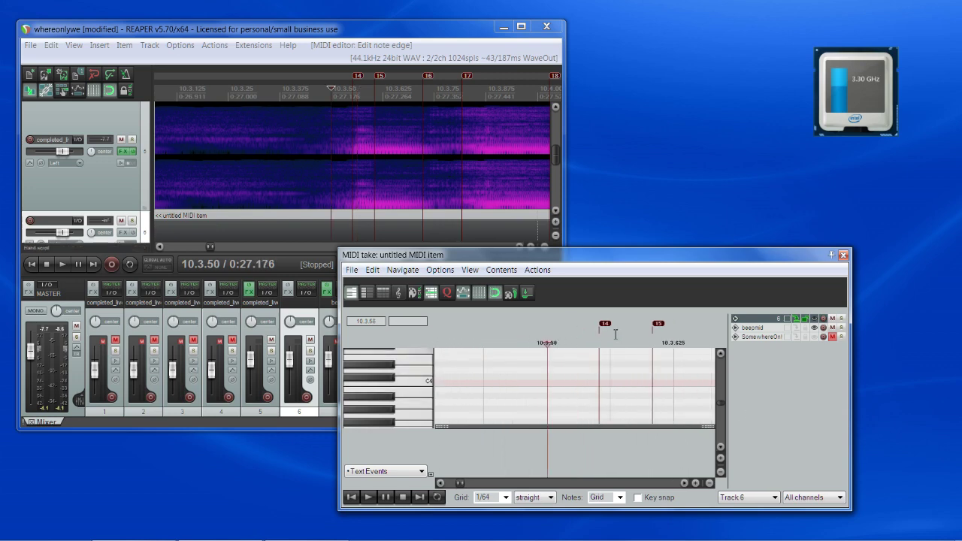
left_click(604, 333)
scroll(585, 383, "down", 3)
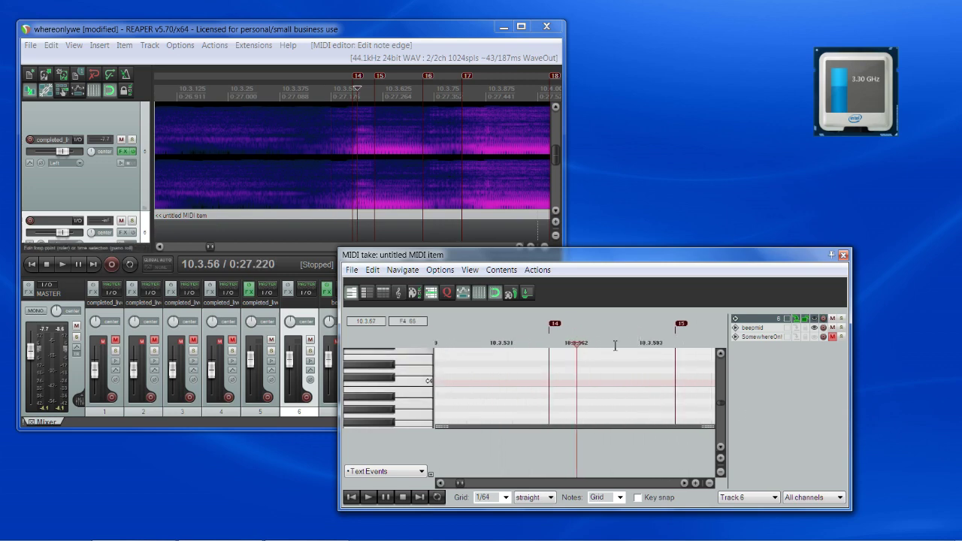
scroll(615, 383, "up", 5)
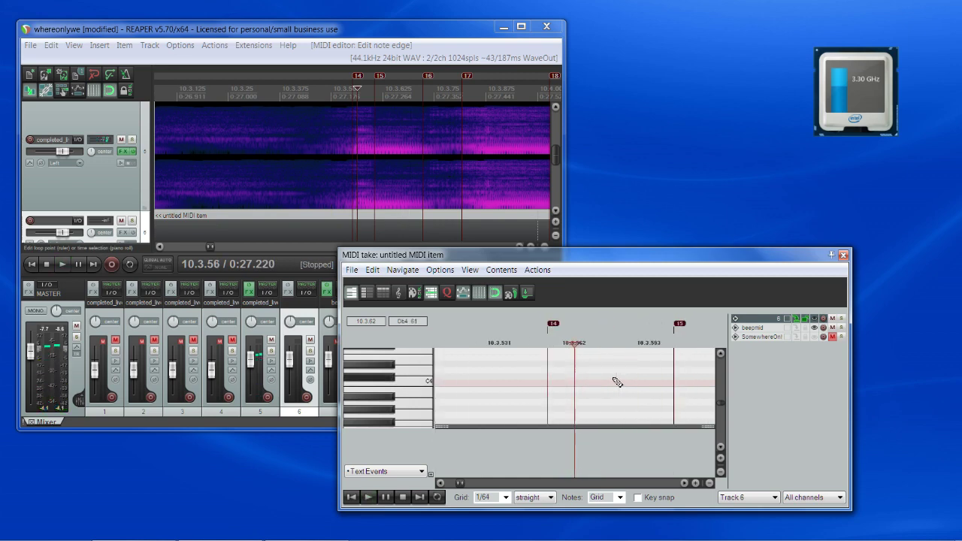
Draw a C4 note from 10.3.56 to about 10.3.63 and add the lyric "- o" at its start, 10.3.56
scroll(619, 380, "down", 3)
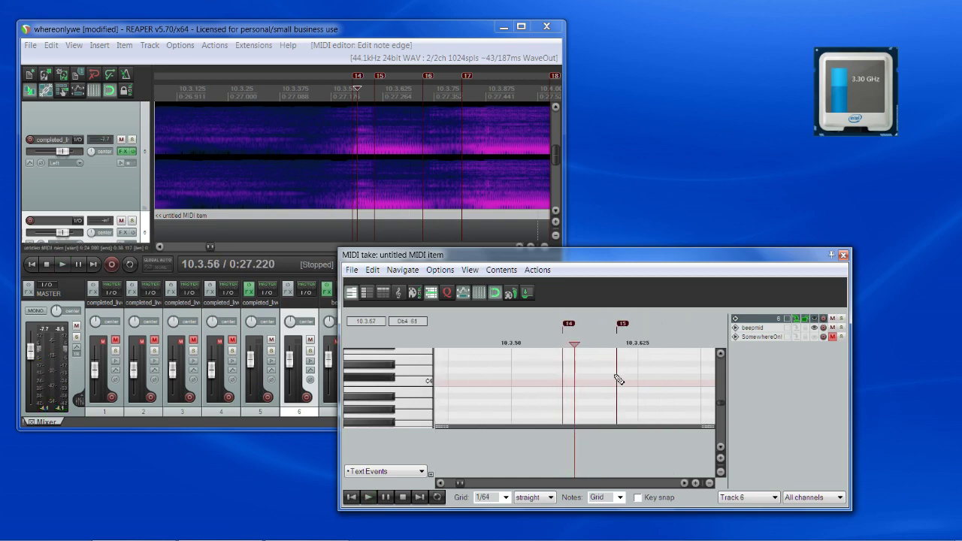
left_click(601, 385)
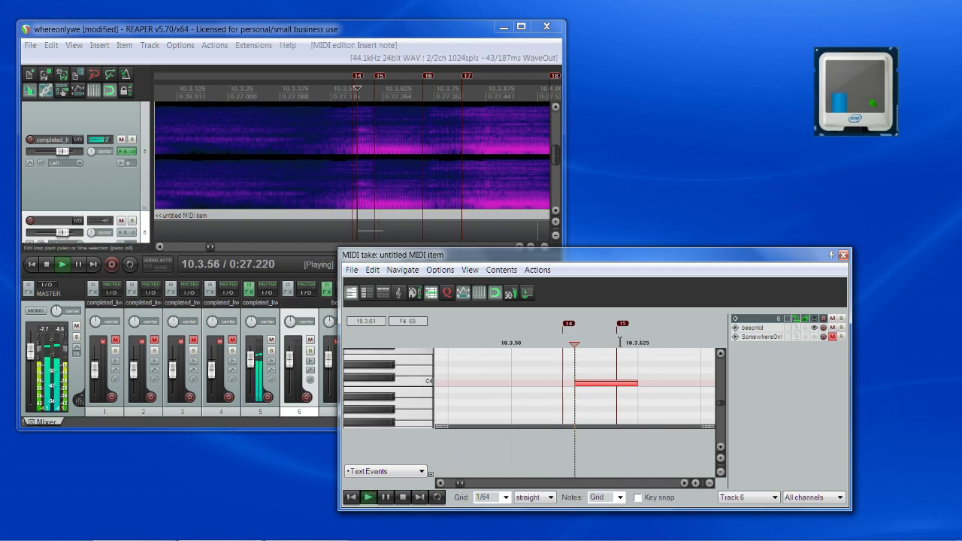
scroll(576, 445, "up", 2)
double_click(576, 446)
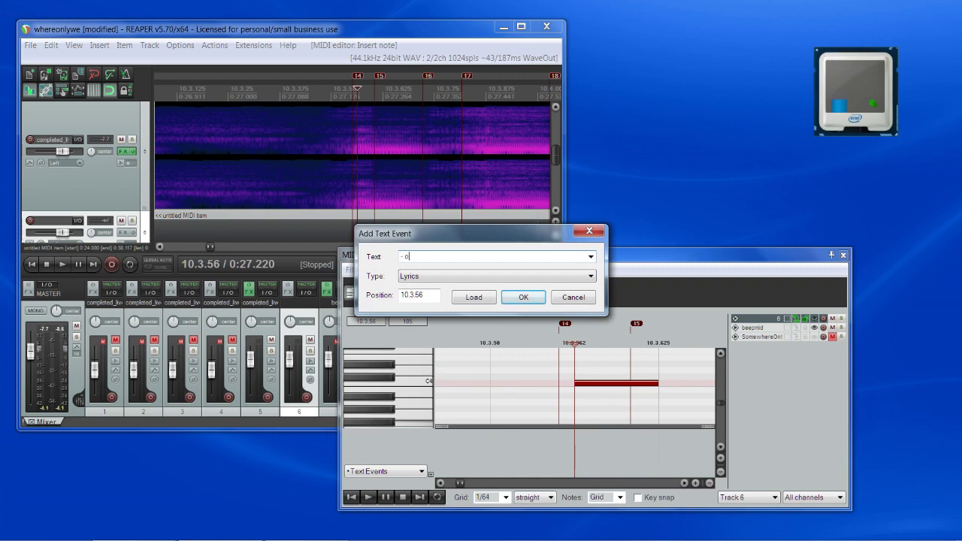
key("Return")
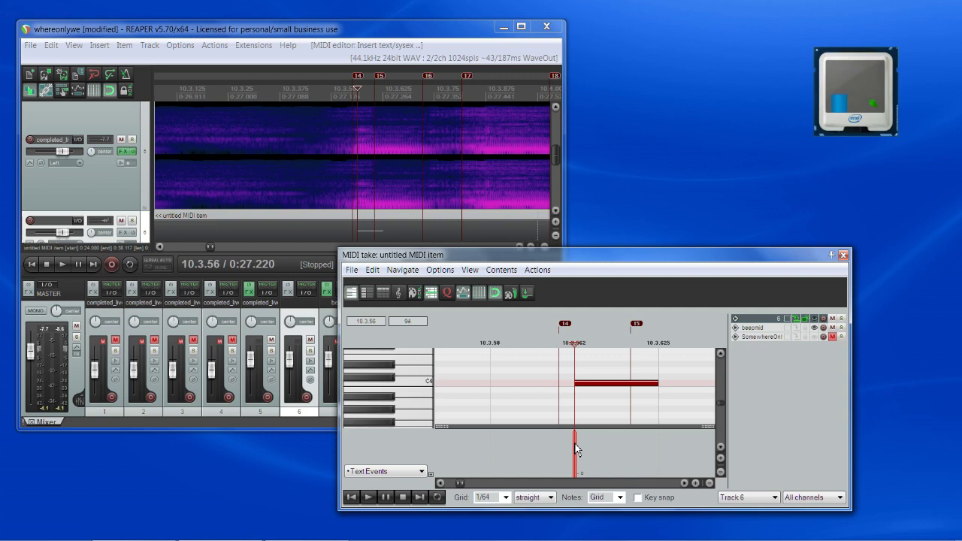
Play the vocal repeatedly from 10.3.56 to listen for where the next phoneme starts
left_click(453, 32)
key("space")
key("space")
key("space")
key("space")
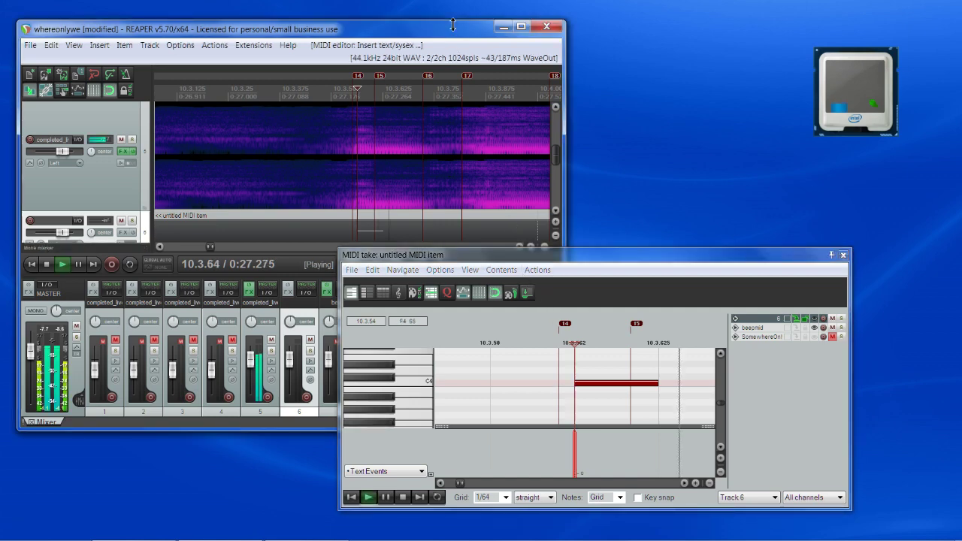
Place the edit cursor at 10.3.63, at the new note's end, and add the lyric "o n" there
scroll(635, 393, "down", 6)
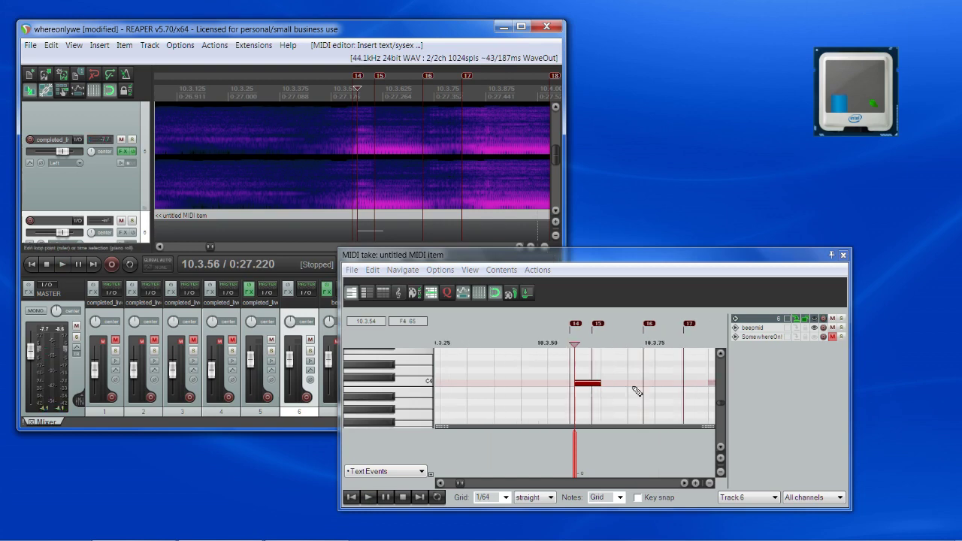
scroll(638, 392, "up", 5)
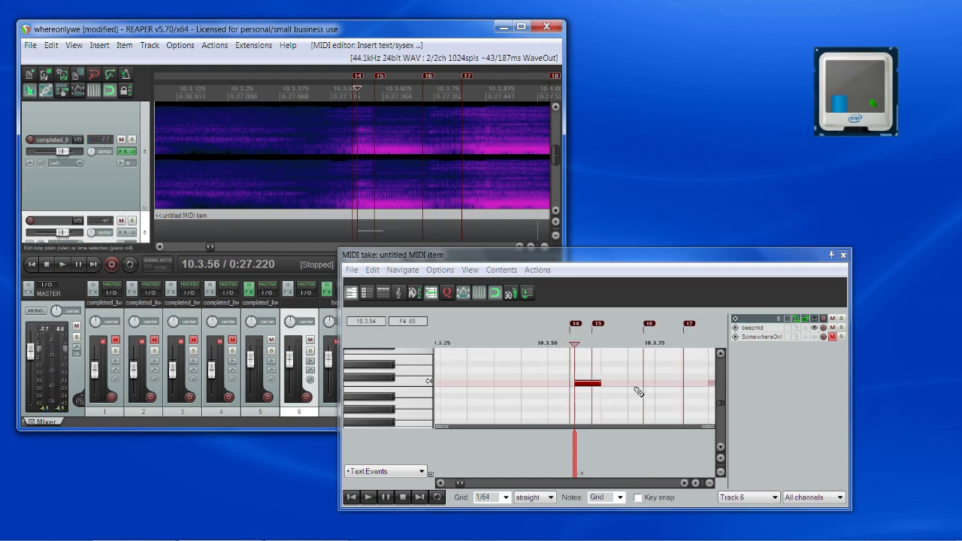
left_click(635, 338)
scroll(643, 355, "up", 2)
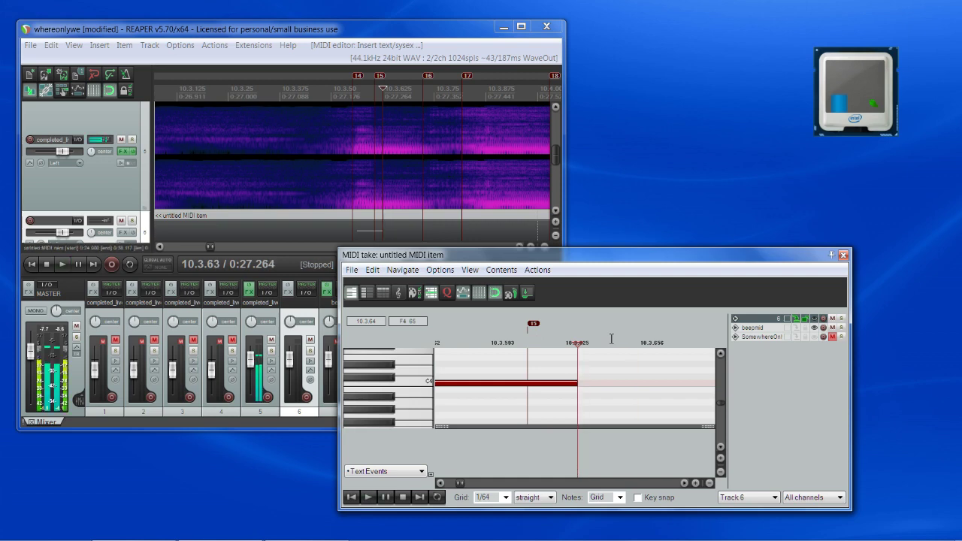
scroll(611, 342, "down", 1)
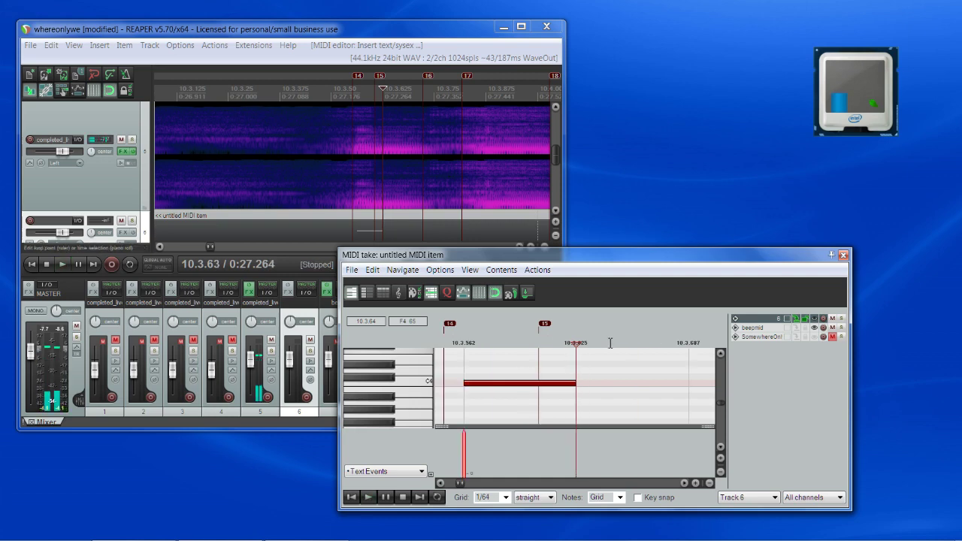
double_click(578, 444)
type("on")
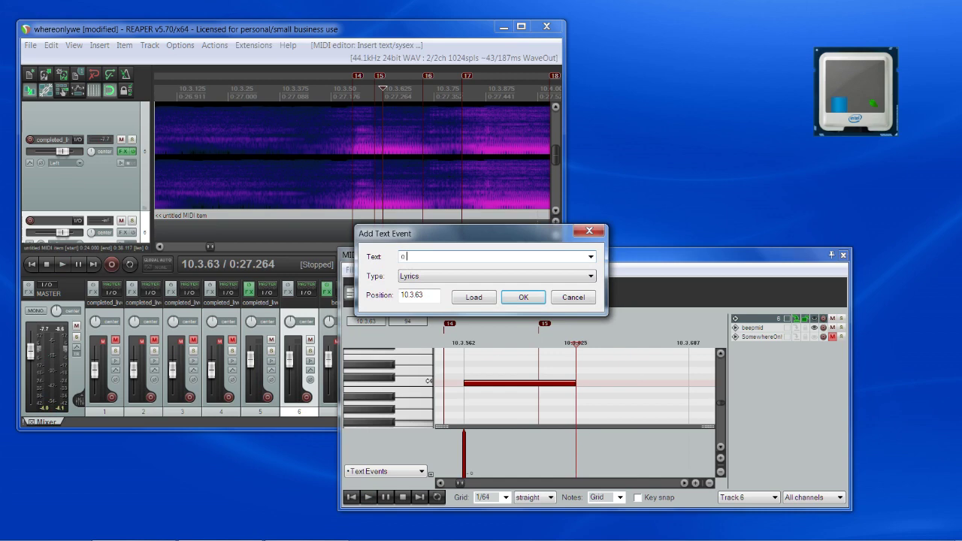
key("Return")
Play the vocal from 10.3.63 to listen to the sound between markers 15 and 16
key("space")
key("space")
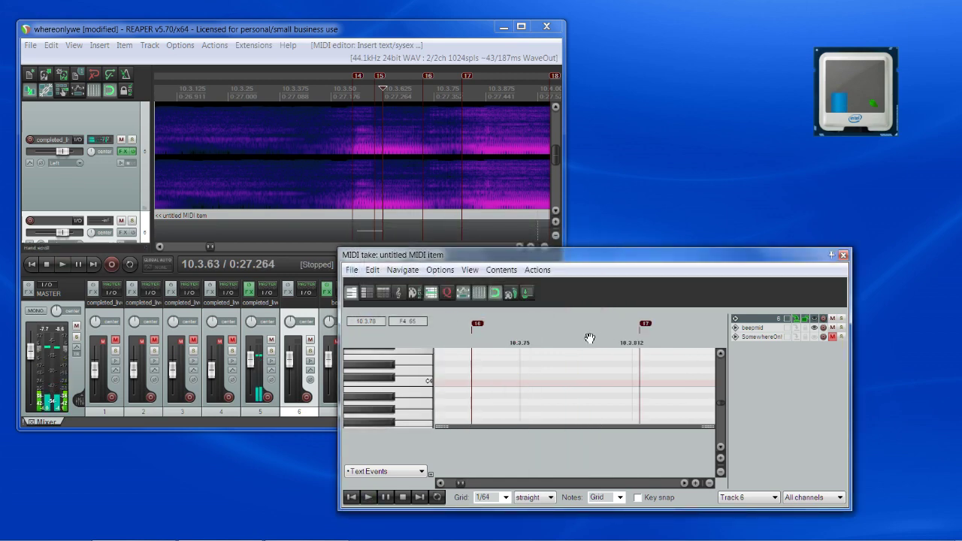
scroll(452, 170, "up", 2)
key("space")
key("space")
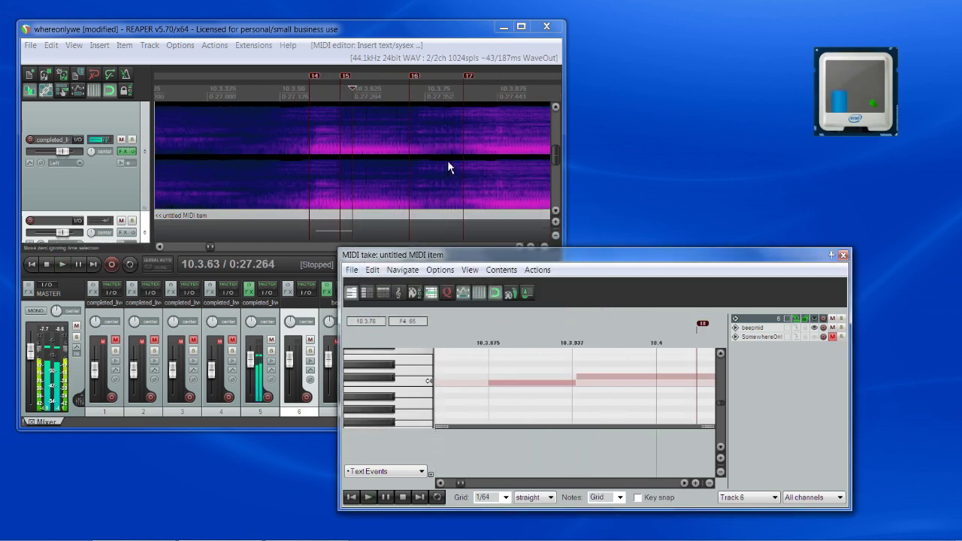
Play the vocal repeatedly from marker 16 at 10.3.72 to listen for the next phoneme
left_click(414, 83)
key("space")
key("space")
key("space")
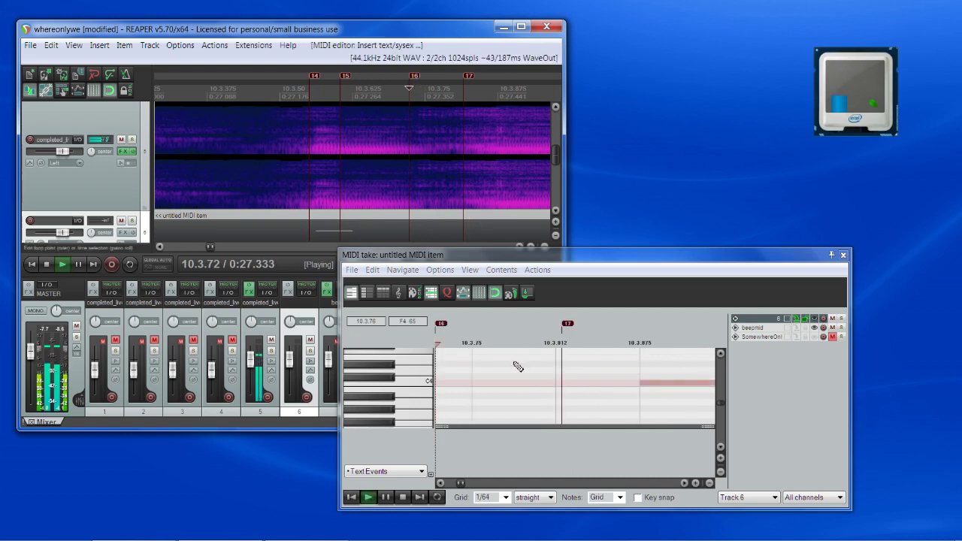
key("space")
scroll(519, 374, "down", 2)
scroll(523, 378, "up", 2)
key("space")
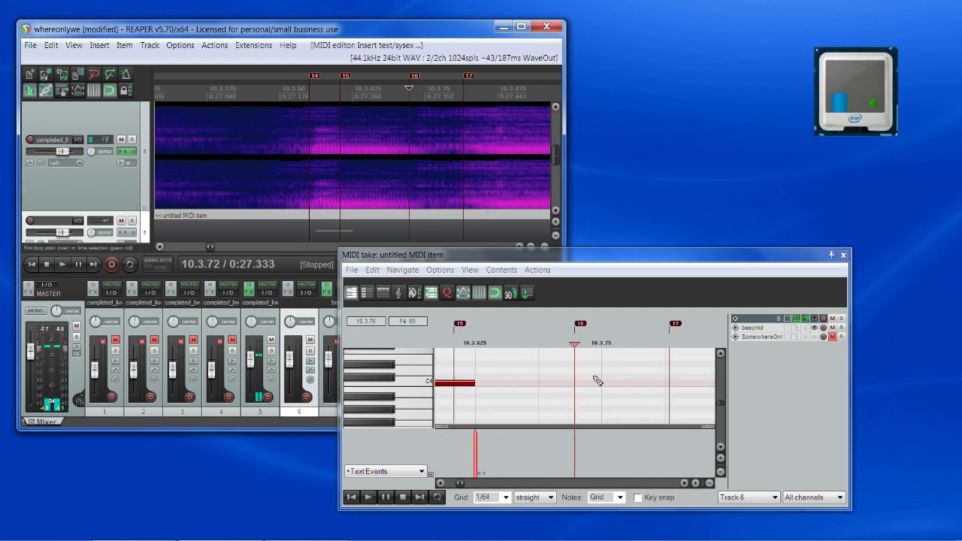
key("space")
Draw a C4 note between 10.3.75 and 10.3.81 and extend the preceding note to meet it at 10.3.75
left_click(594, 385)
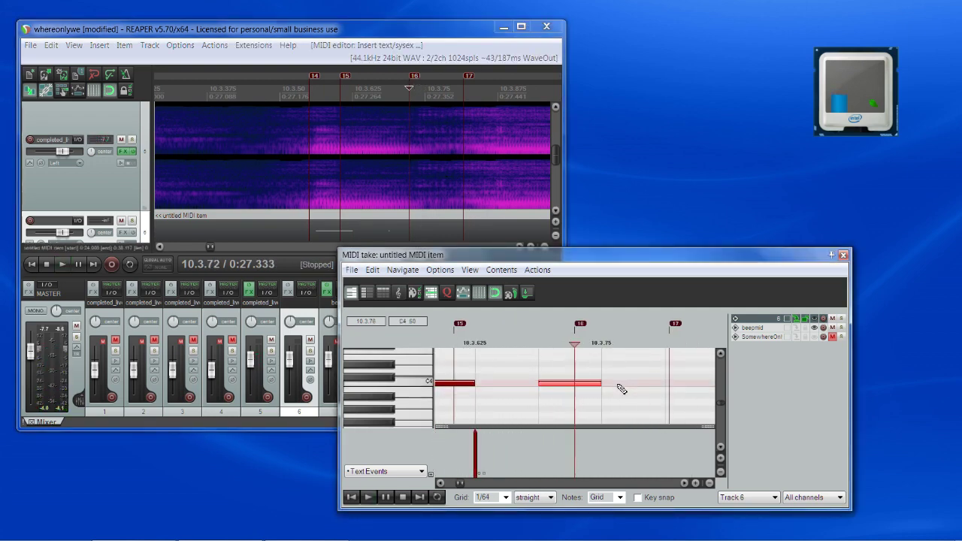
left_click_drag(577, 392, 623, 388)
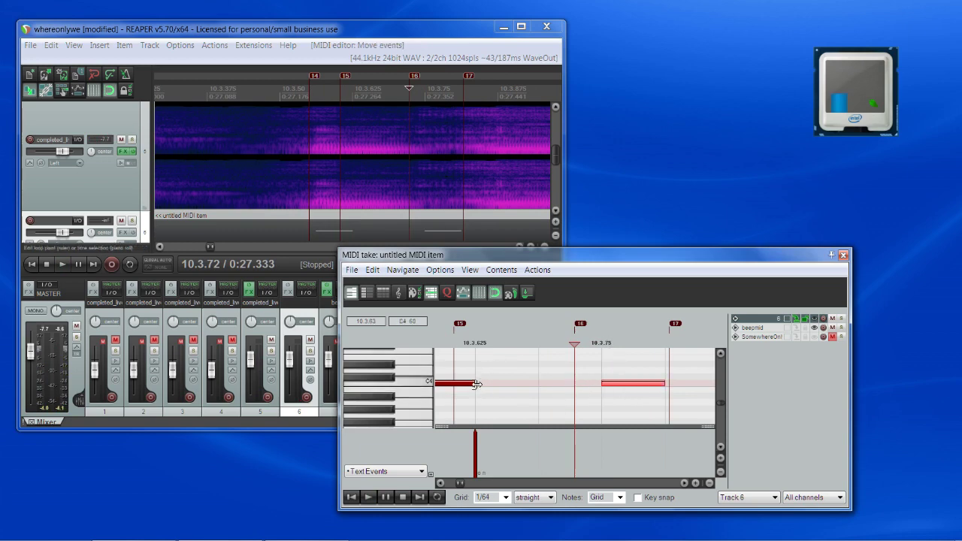
left_click_drag(476, 385, 602, 386)
Play the vocal from 10.3.75 and try adding a lyric event there for the second note
left_click(607, 338)
key("space")
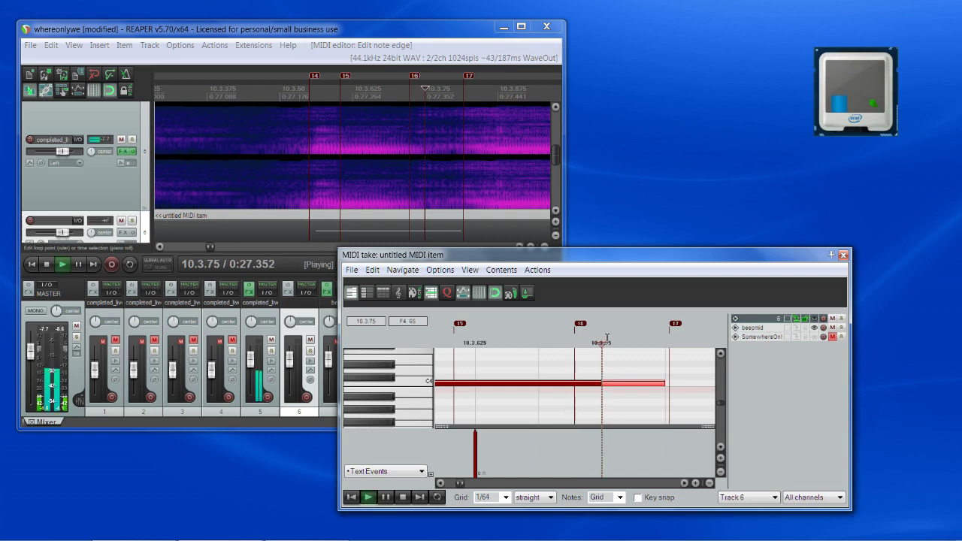
key("space")
scroll(610, 410, "down", 2)
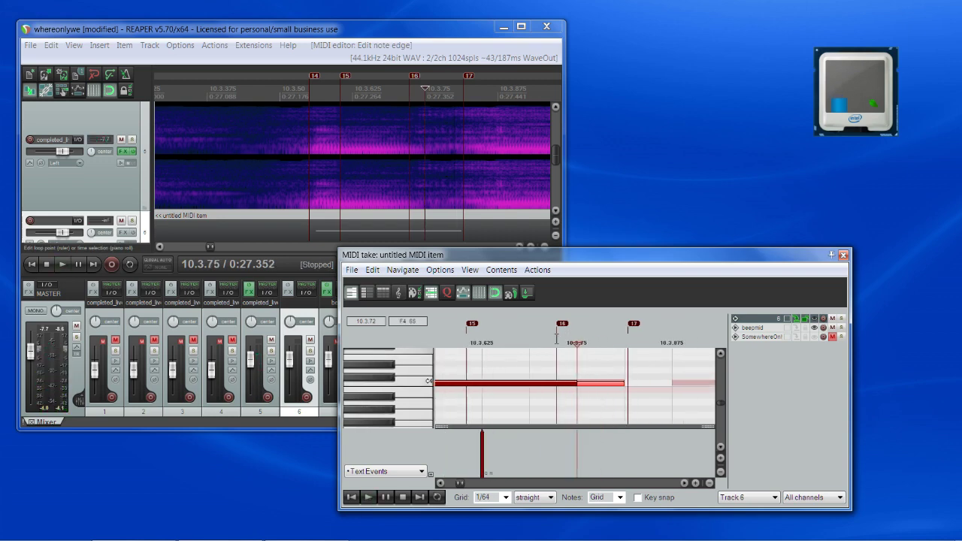
double_click(579, 455)
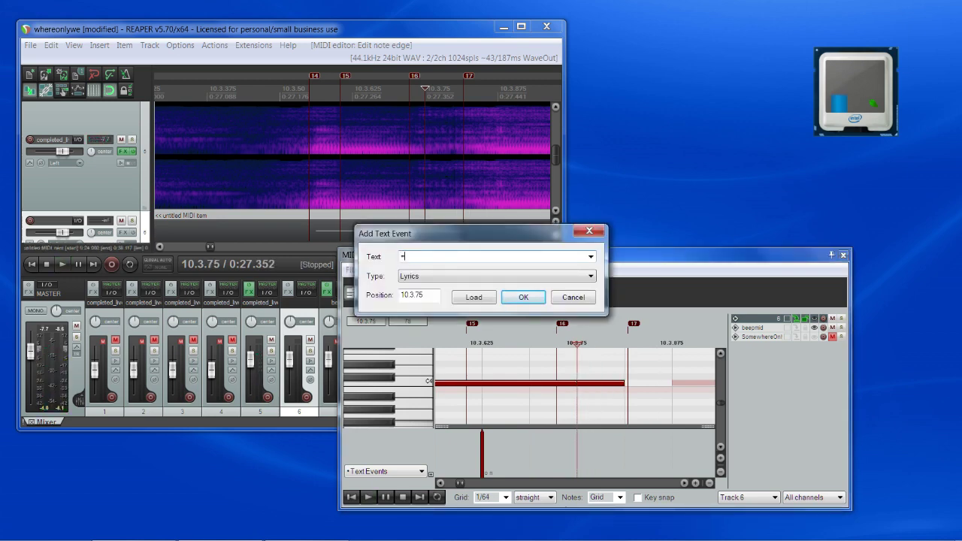
key("Return")
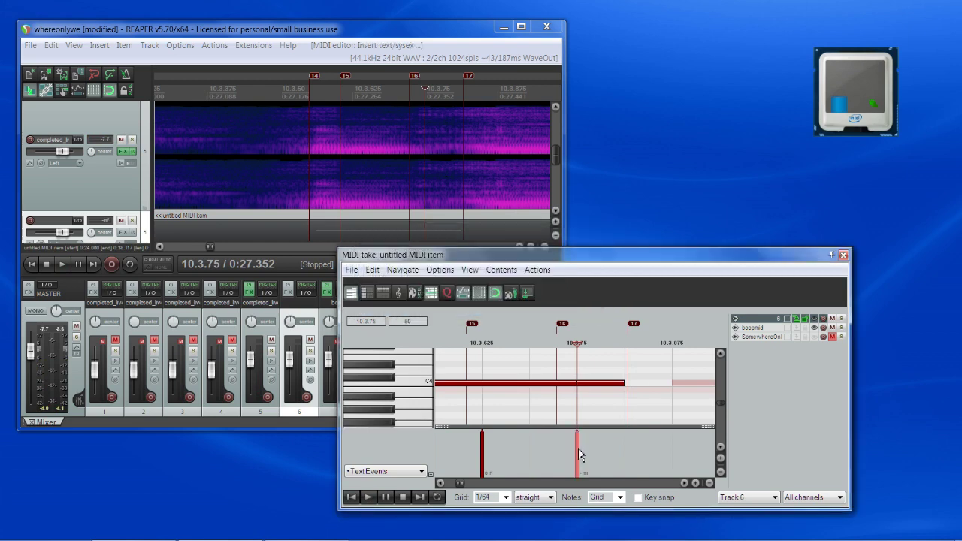
Play the vocal repeatedly from 10.3.75 and examine the spectrogram around markers 16 to 18
key("space")
key("space")
key("space")
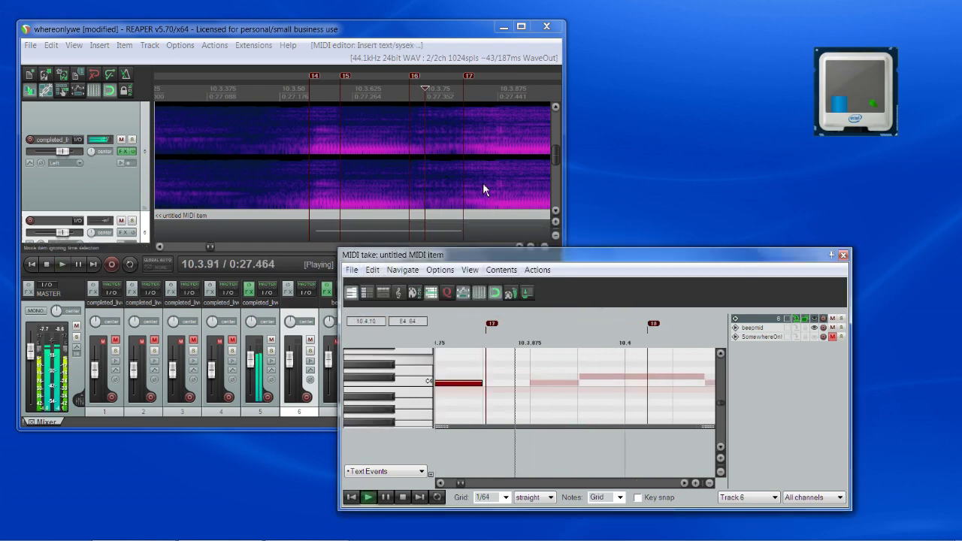
key("space")
key("space")
key("space")
key("space")
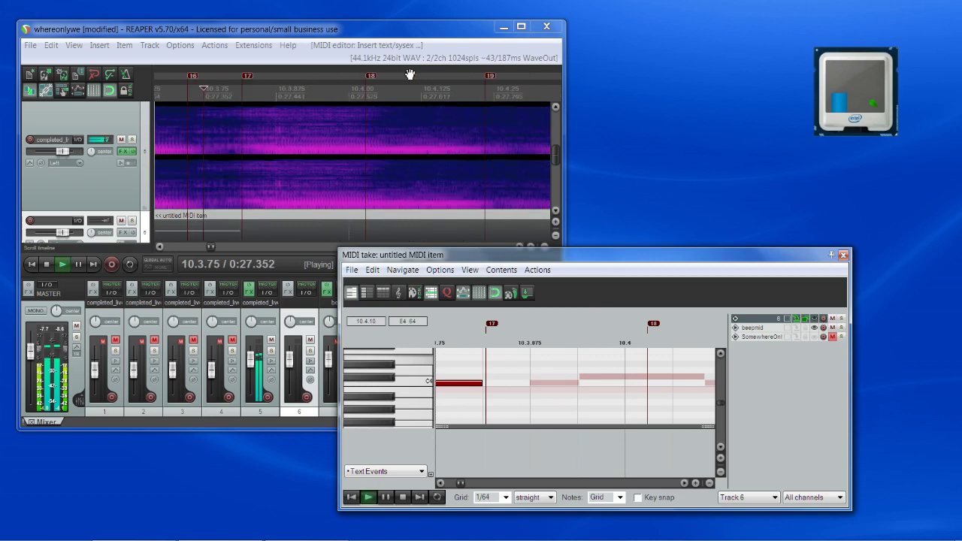
key("space")
key("space")
key("space")
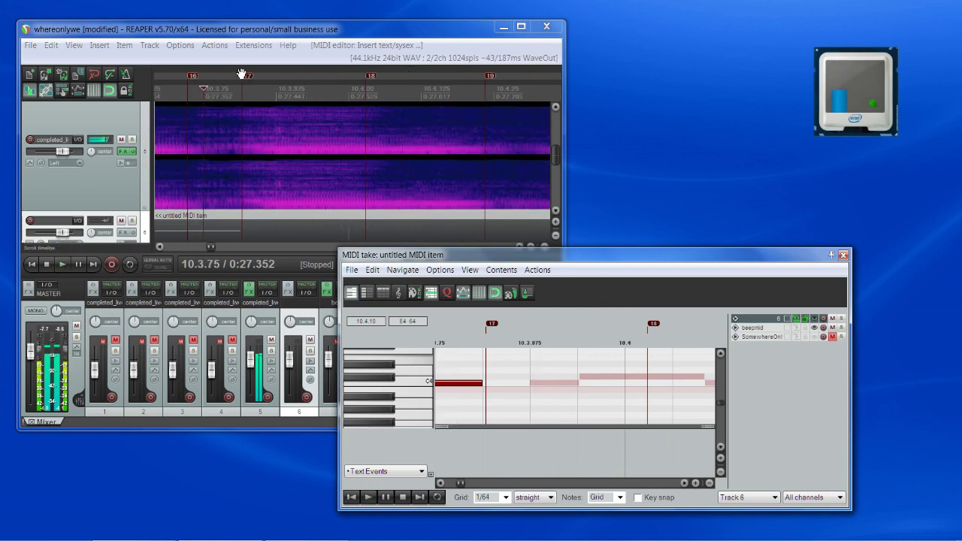
key("space")
key("space")
scroll(260, 130, "left", 3)
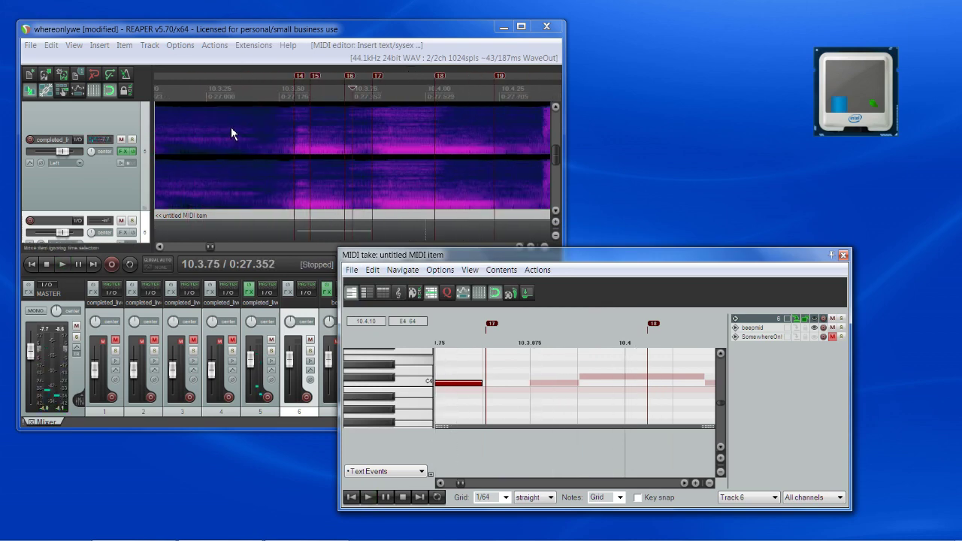
scroll(501, 365, "left", 3)
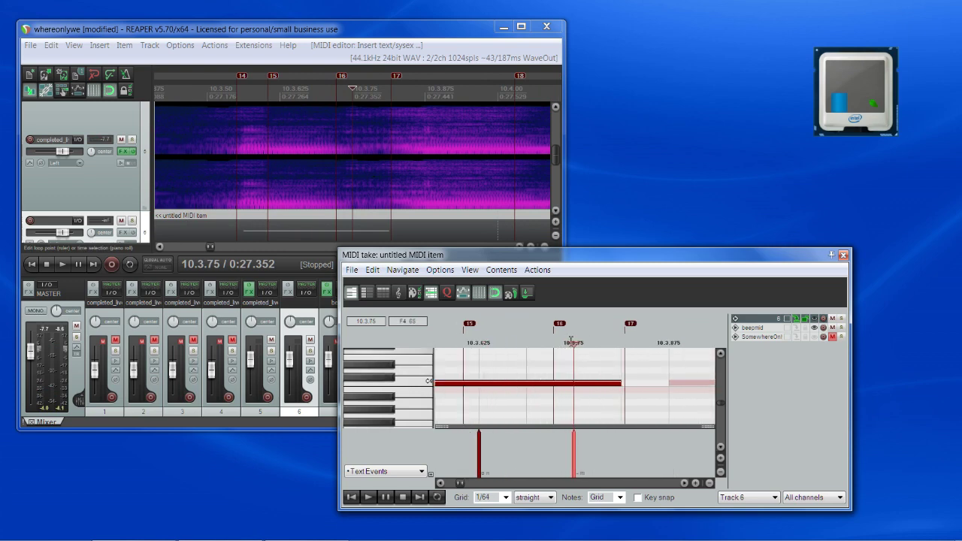
Play the vocal from 10.3.81, just before marker 17, to listen to the following sound
left_click(620, 345)
key("space")
key("space")
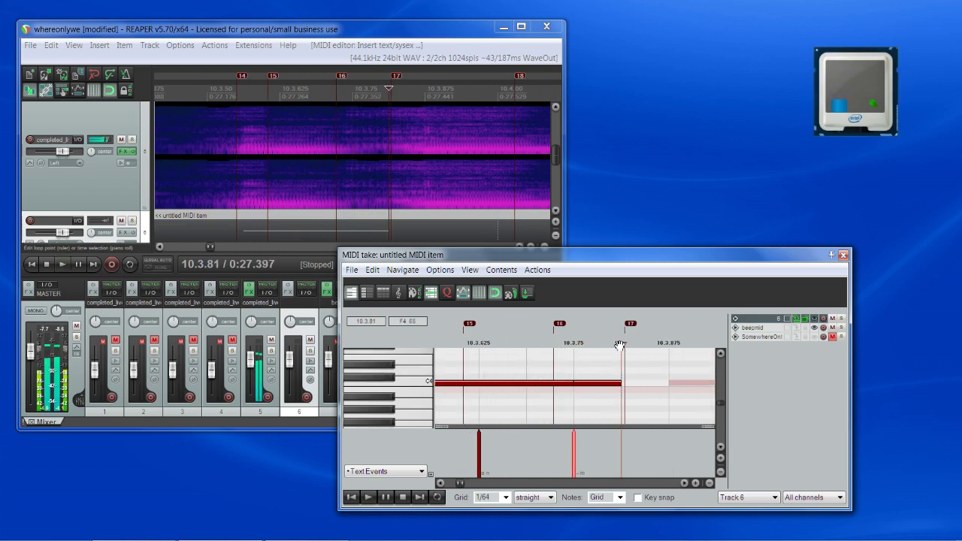
key("space")
key("space")
Remove the lyric and C4 note that start at 10.3.75, and extend the preceding note to end at 10.3.75
key("ctrl+z")
key("ctrl+z")
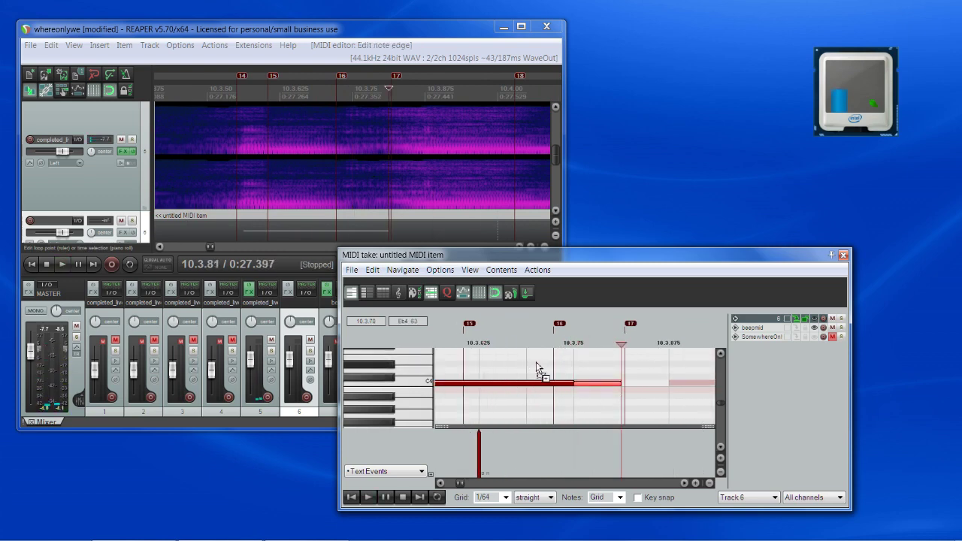
double_click(588, 385)
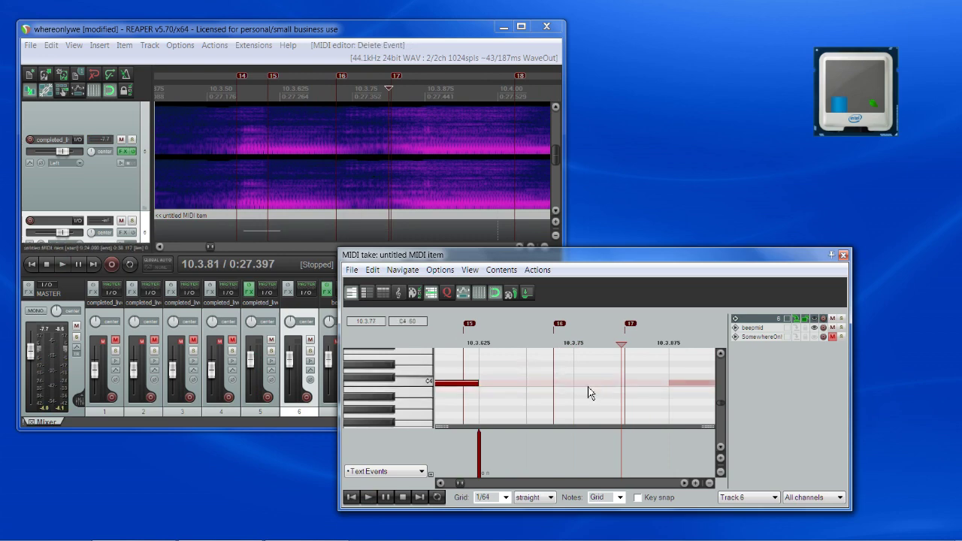
left_click_drag(479, 385, 575, 385)
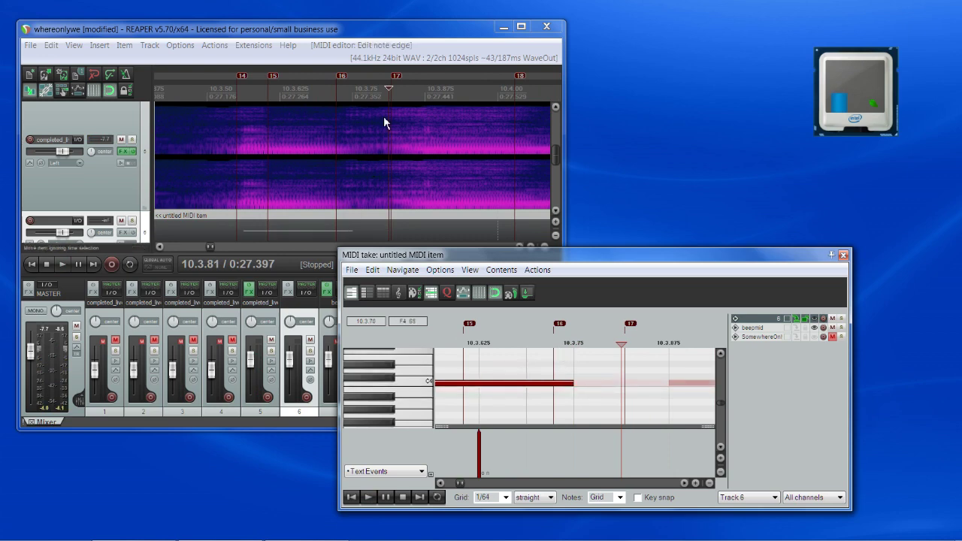
Play the vocal from 10.3.63, just past marker 15, to recheck the sound there
left_click(472, 340)
key("space")
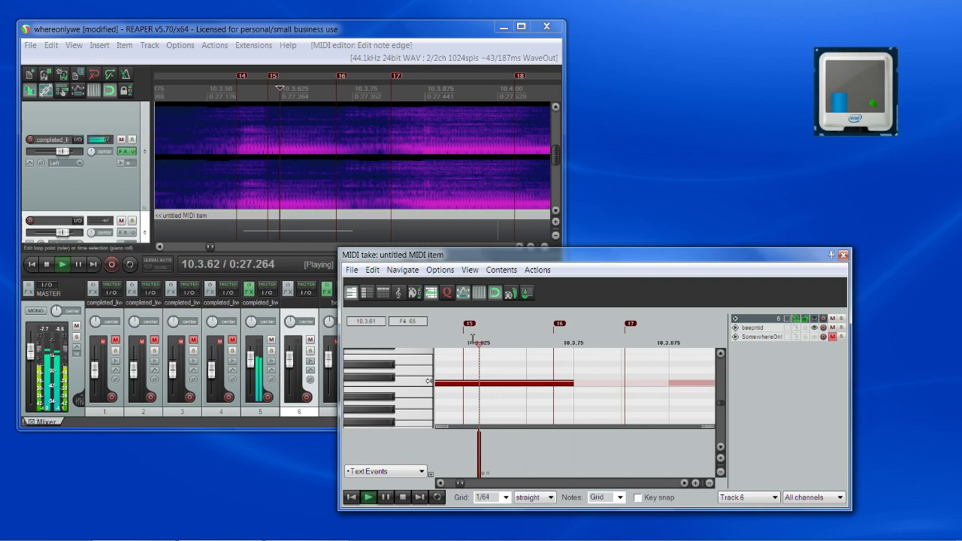
key("space")
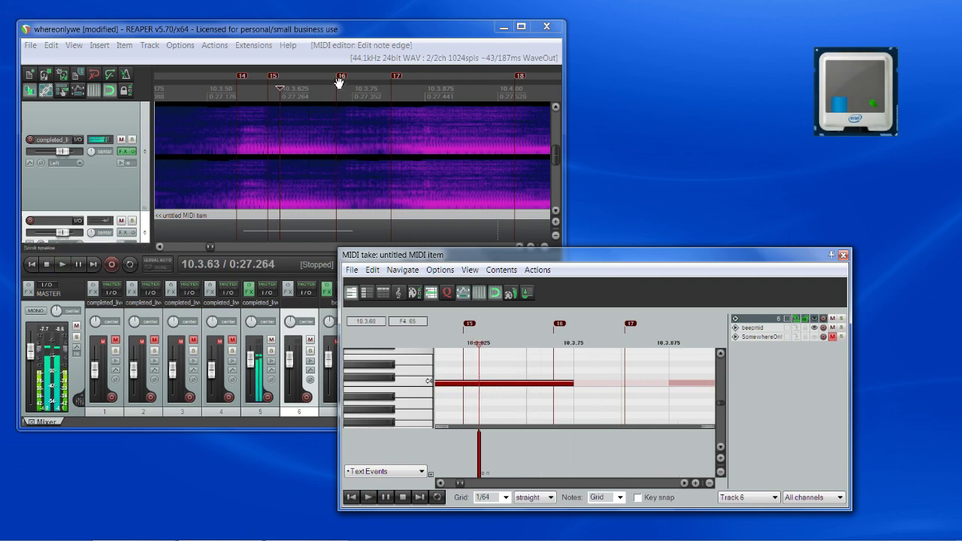
Play the vocal from 10.3.74, just past marker 16, and examine the spectrogram up to marker 17
left_click_drag(281, 90, 349, 91)
left_click(351, 90)
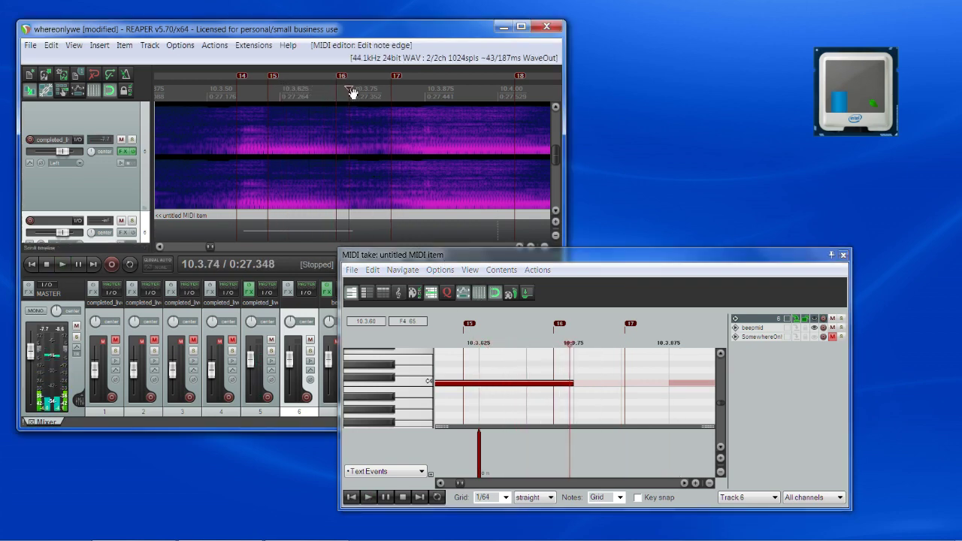
key("space")
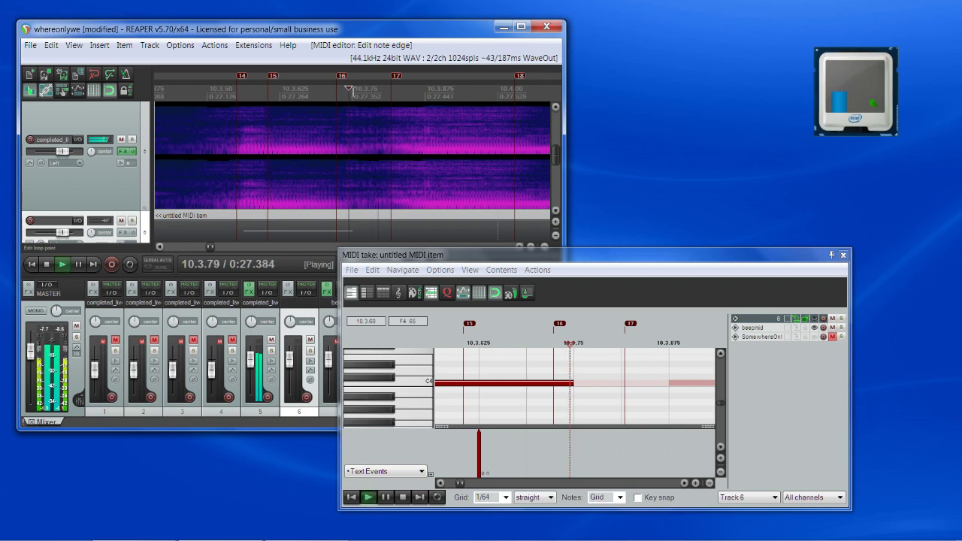
key("space")
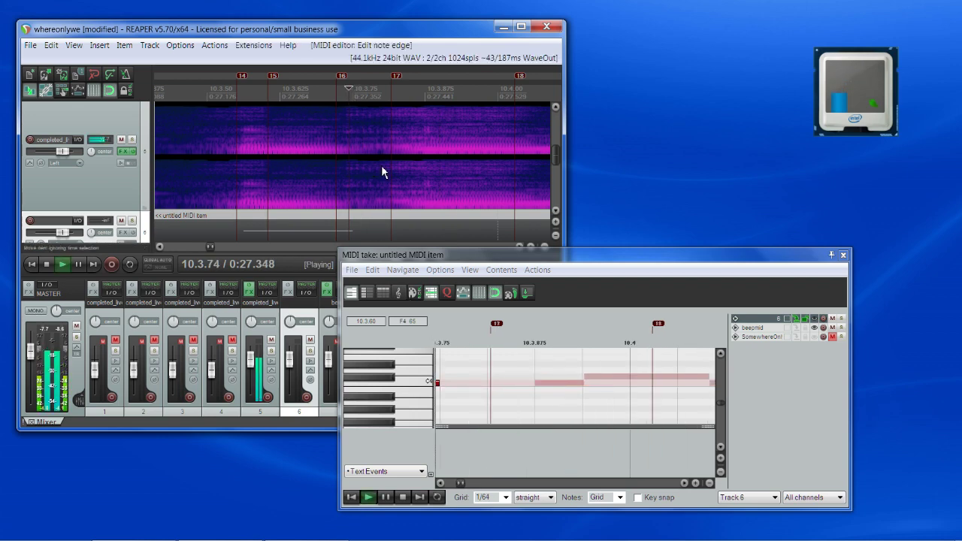
scroll(379, 192, "down", 3)
key("space")
key("space")
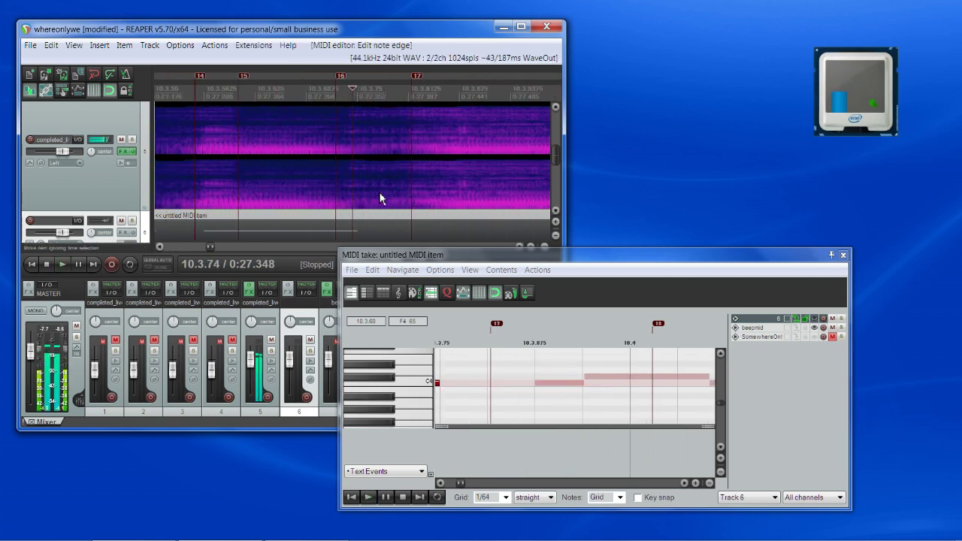
Replay the vocal several times from 10.3.74, just past marker 16, to judge the sound leading up to marker 17
key("space")
key("space")
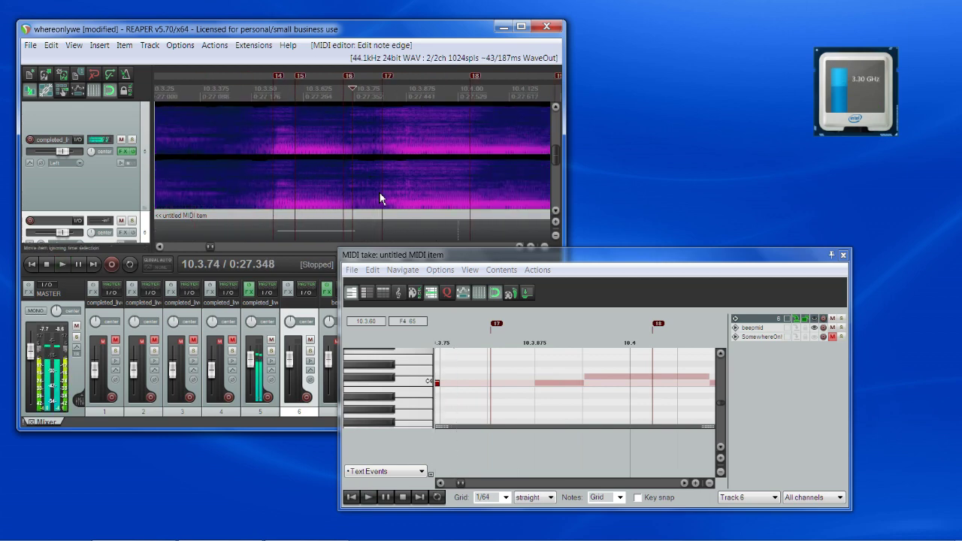
key("space")
key("space")
scroll(530, 413, "down", 3)
scroll(504, 405, "up", 5)
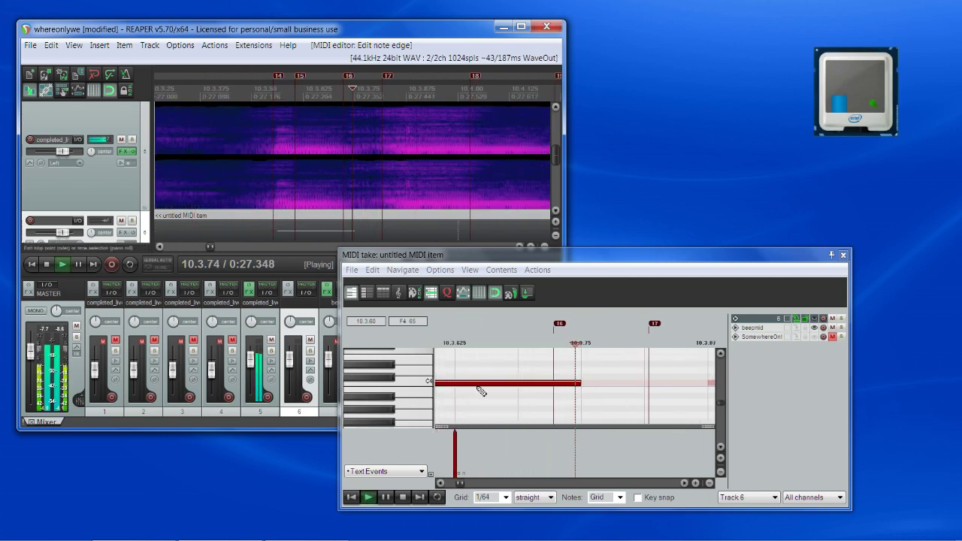
Draw a C4 note from 10.3.75 to 10.3.81, before marker 17, and play the vocal from the note's end
left_click(592, 385)
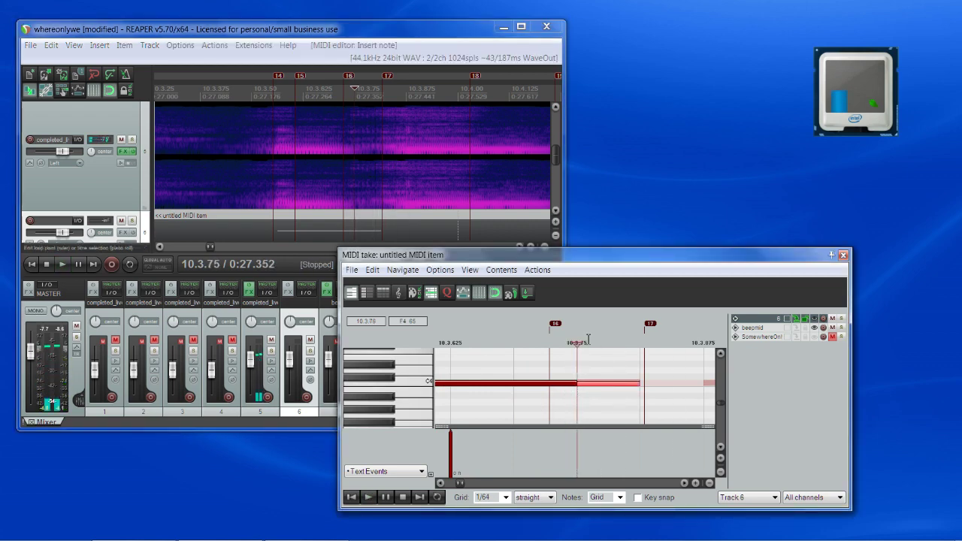
left_click(645, 339)
key("space")
key("space")
key("space")
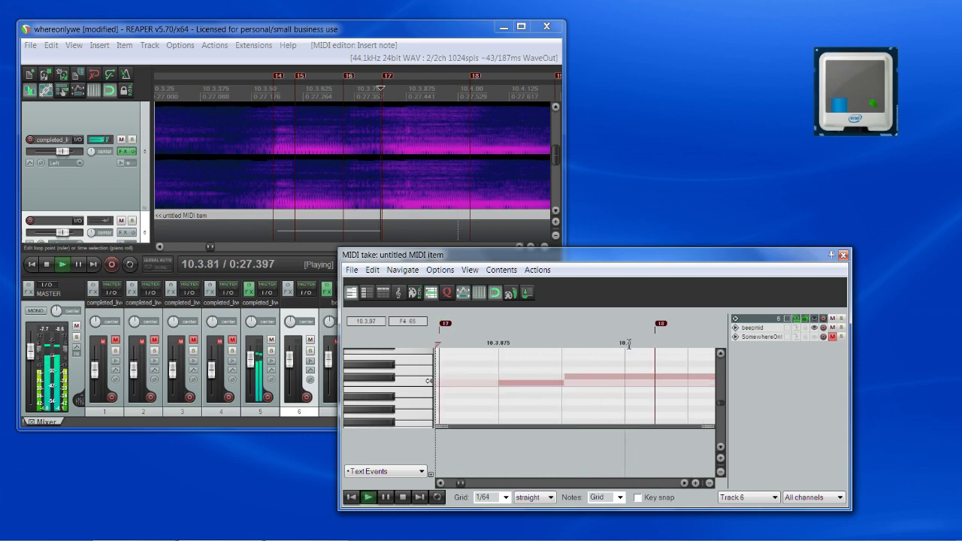
key("space")
Play the vocal from 10.3.75 to check the sound at the start of the short C4 note
scroll(539, 376, "down", 1)
scroll(538, 376, "left", 2)
left_click(517, 419)
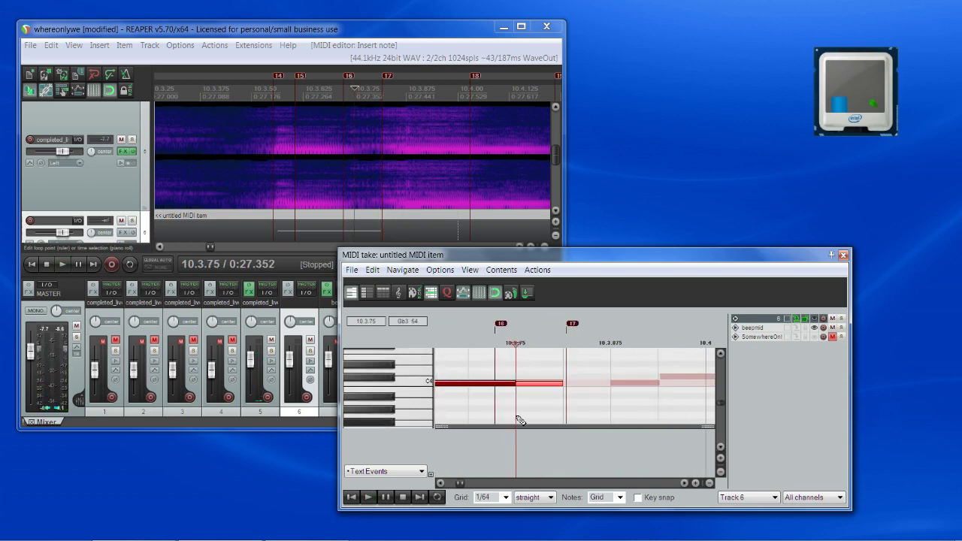
key("space")
key("space")
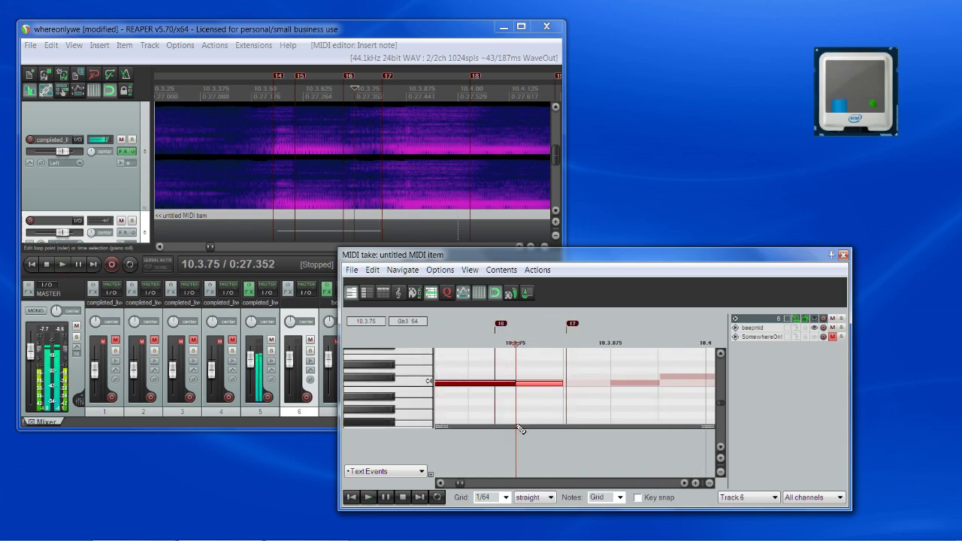
double_click(540, 385)
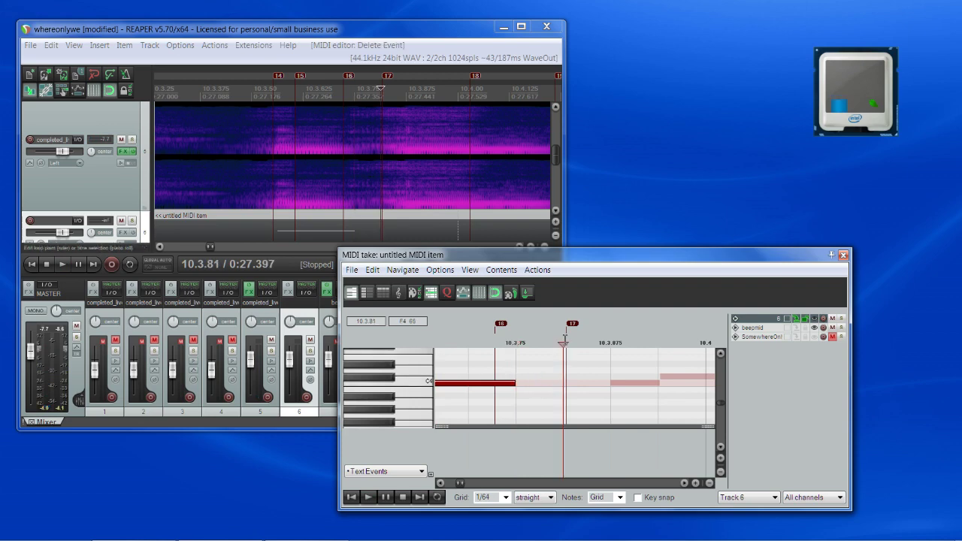
left_click(517, 426)
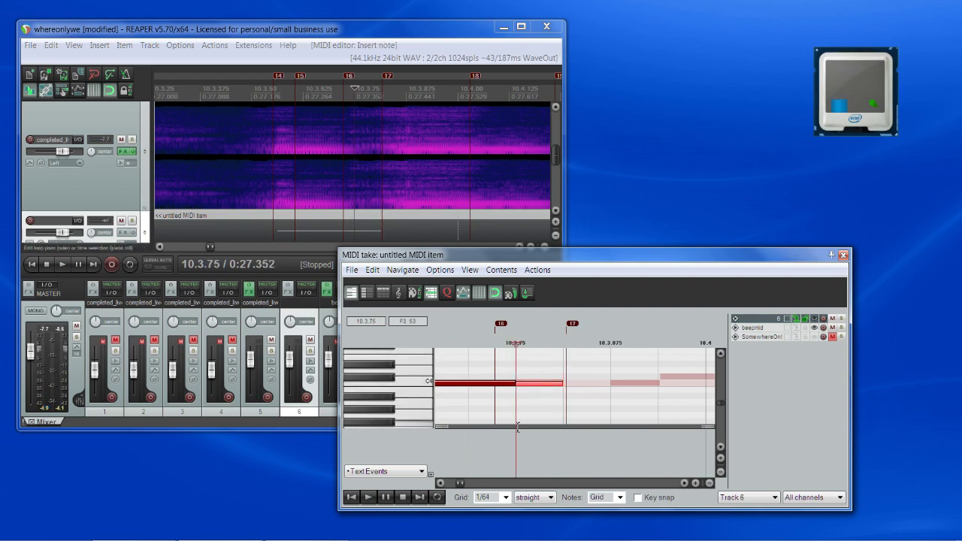
double_click(519, 445)
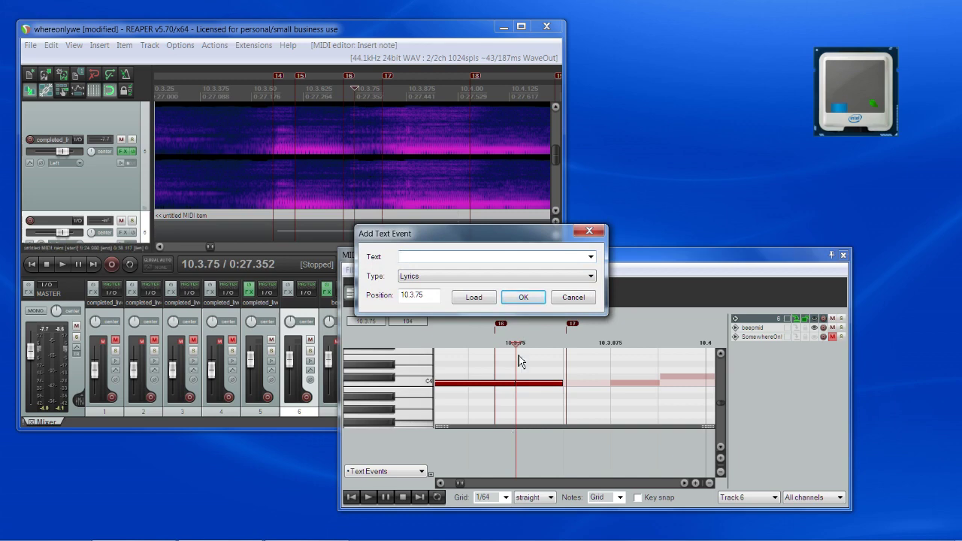
left_click(574, 297)
Replace the short C4 note before marker 17 with one from 10.3.81 to about 10.3.94, and add the lyric "- e" at its start
left_click(611, 340)
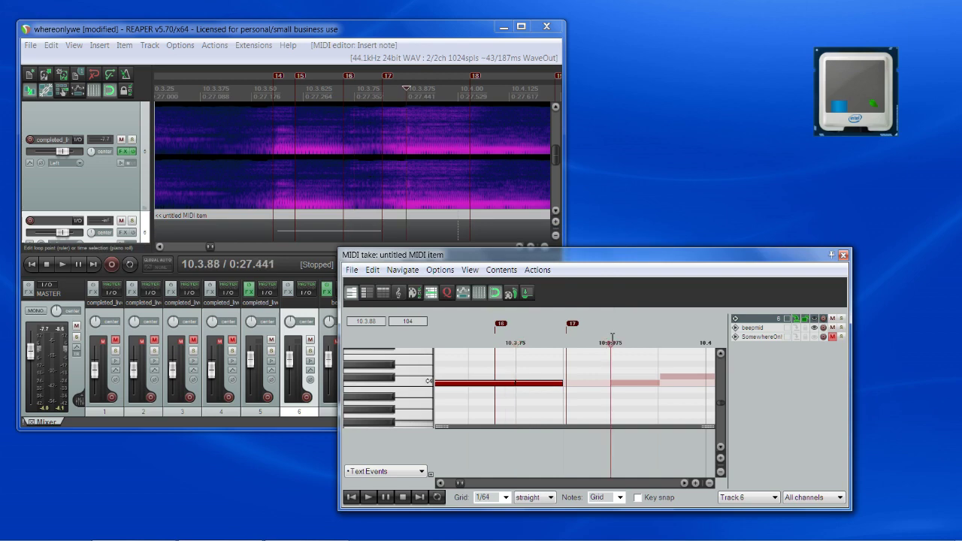
left_click(575, 340)
key("space")
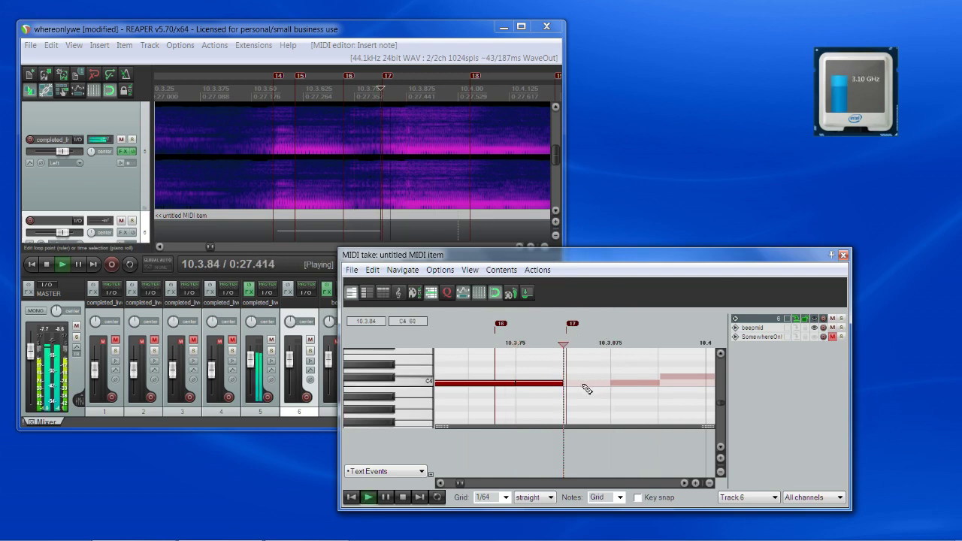
double_click(542, 384)
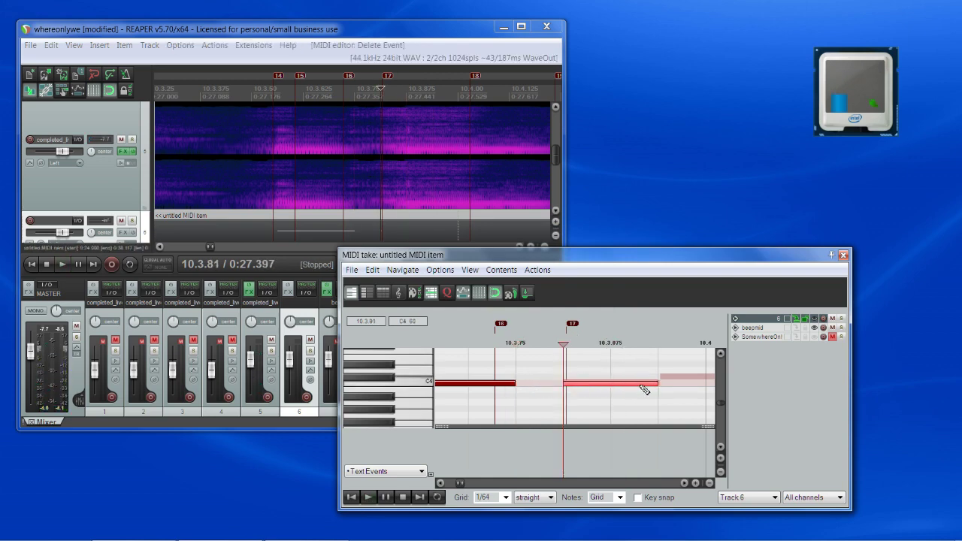
double_click(566, 456)
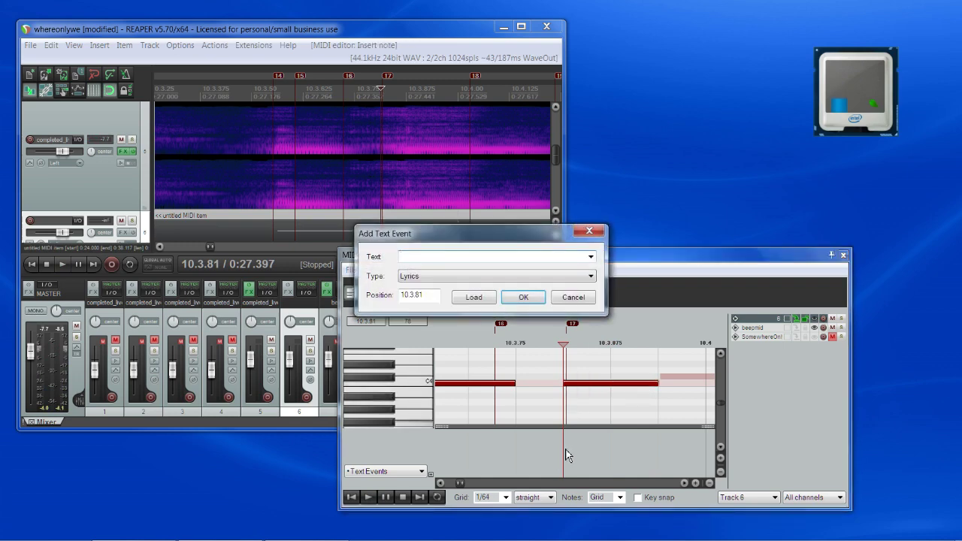
type("e")
key("Return")
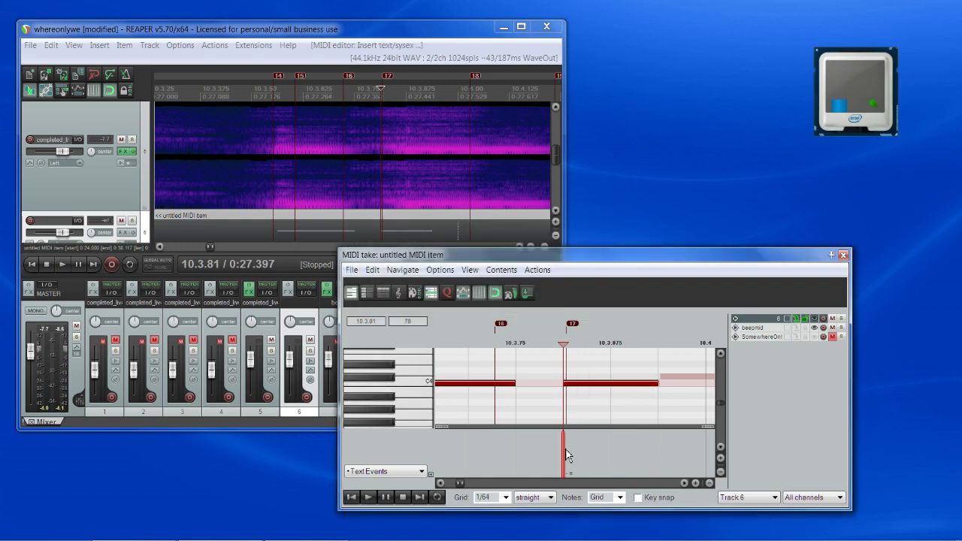
Play the vocal from 10.3.81 and from 10.4.03, around marker 18, to locate the next sound change
scroll(624, 337, "down", 2)
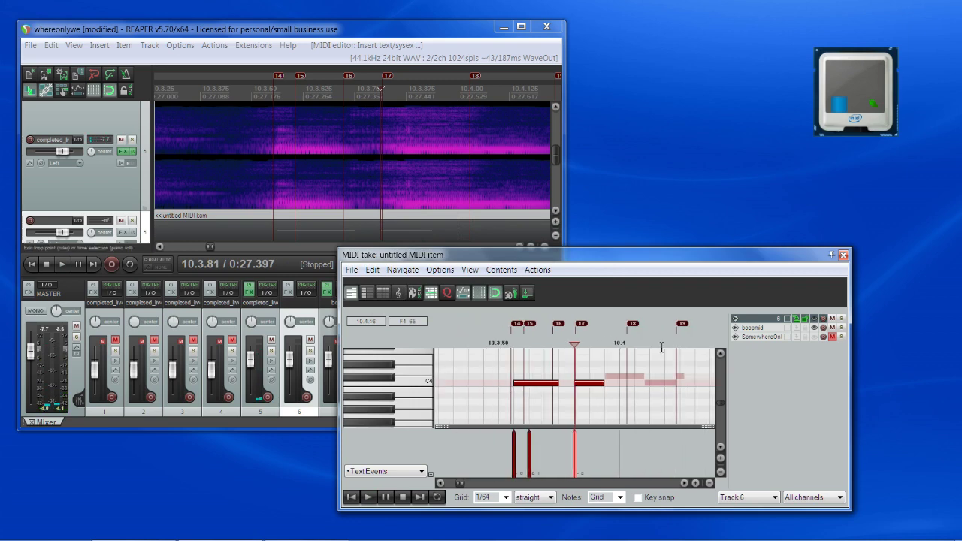
key("space")
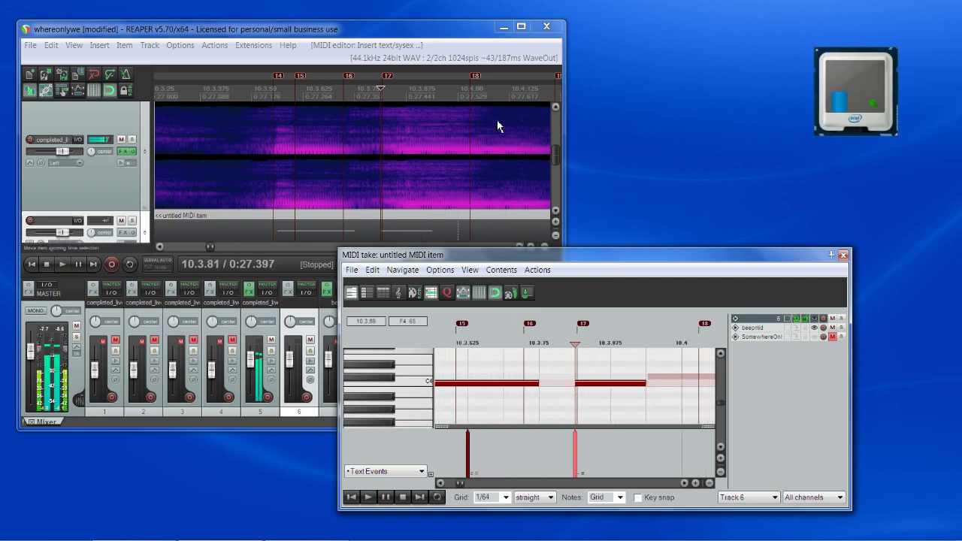
key("space")
scroll(502, 339, "left", 5)
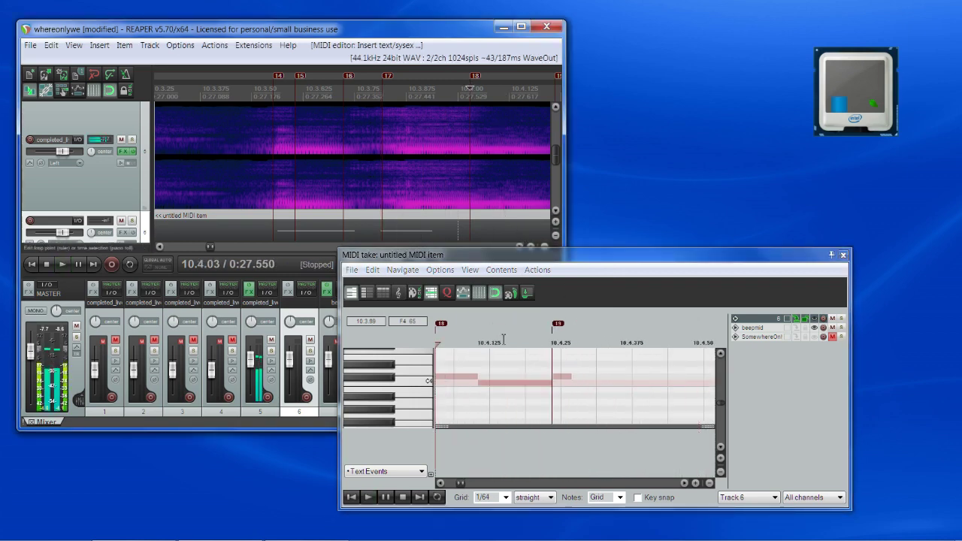
scroll(516, 354, "right", 2)
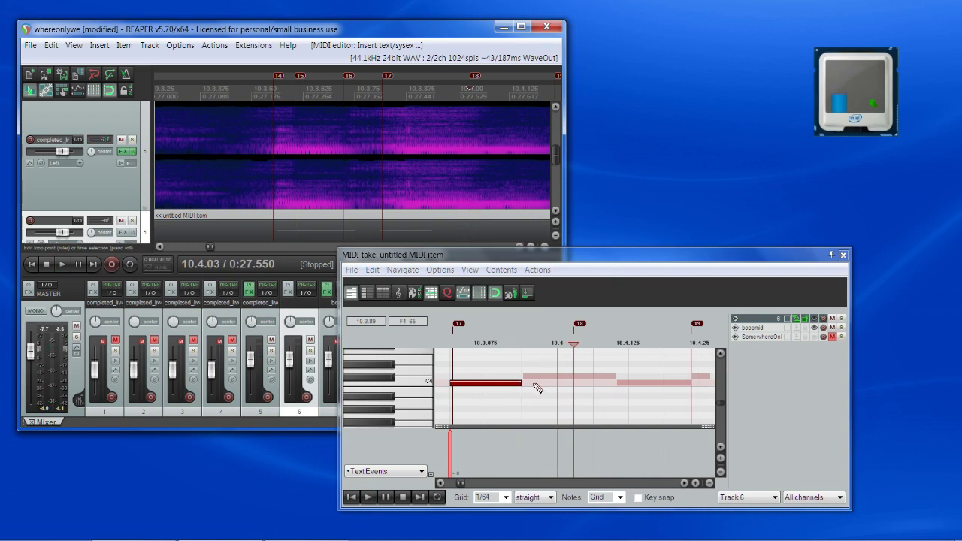
Extend the C4 note at marker 17 to 10.4.06 and draw another C4 note from there to 10.4.25, checking the sound at the boundary
mouse_move(523, 384)
left_mouse_down()
mouse_move(694, 385)
mouse_move(684, 386)
left_mouse_up()
left_click(556, 342)
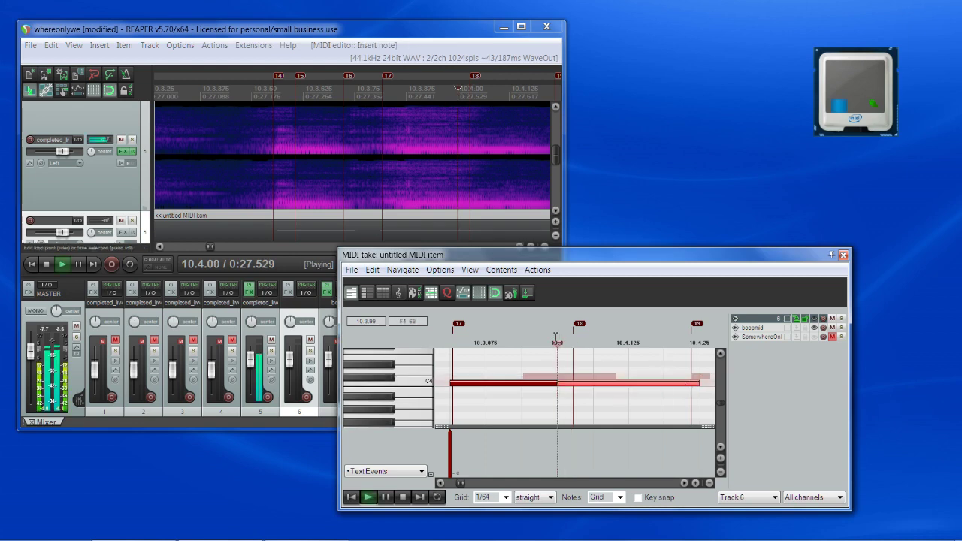
scroll(557, 392, "up", 1)
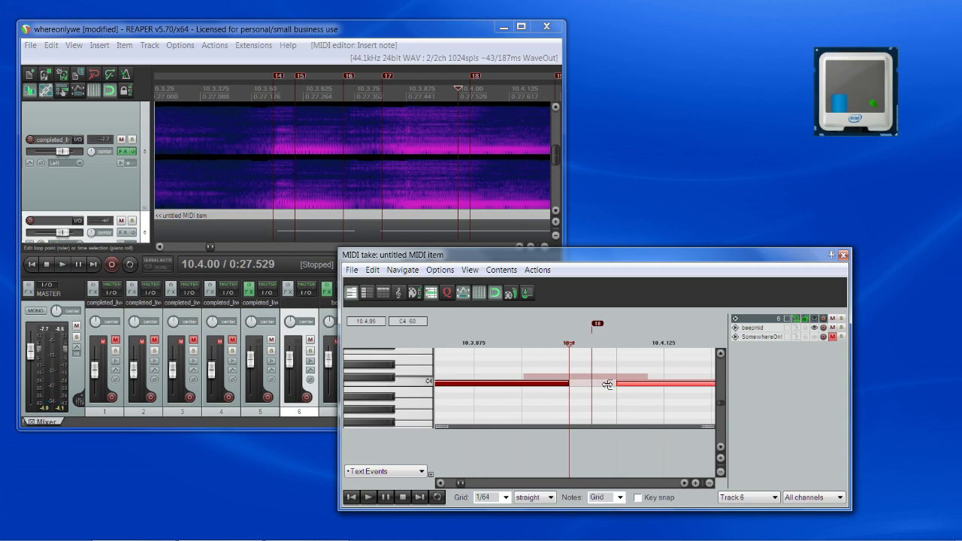
left_click(616, 335)
key("space")
key("space")
scroll(586, 444, "down", 1)
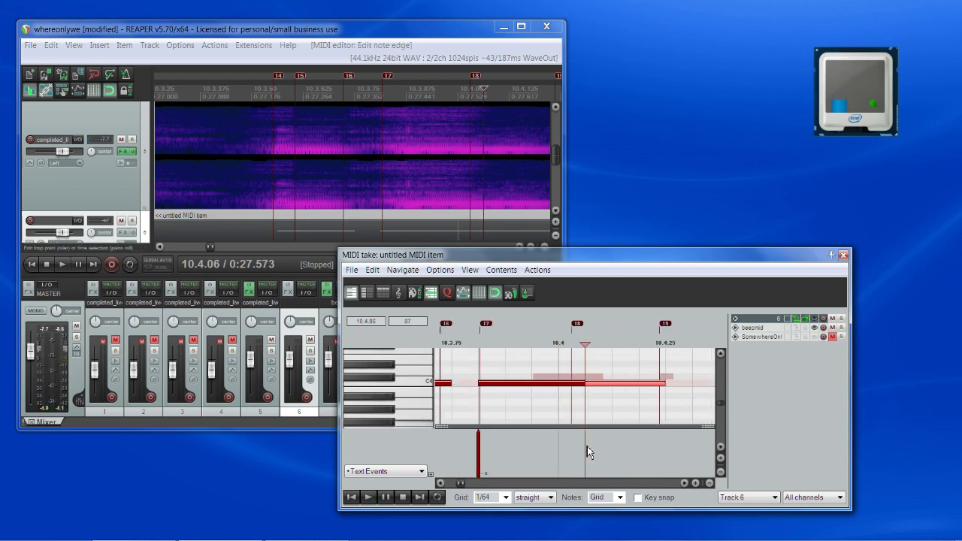
Add the lyric "e m" at 10.4.06, where the second C4 note starts
double_click(587, 447)
type("e m")
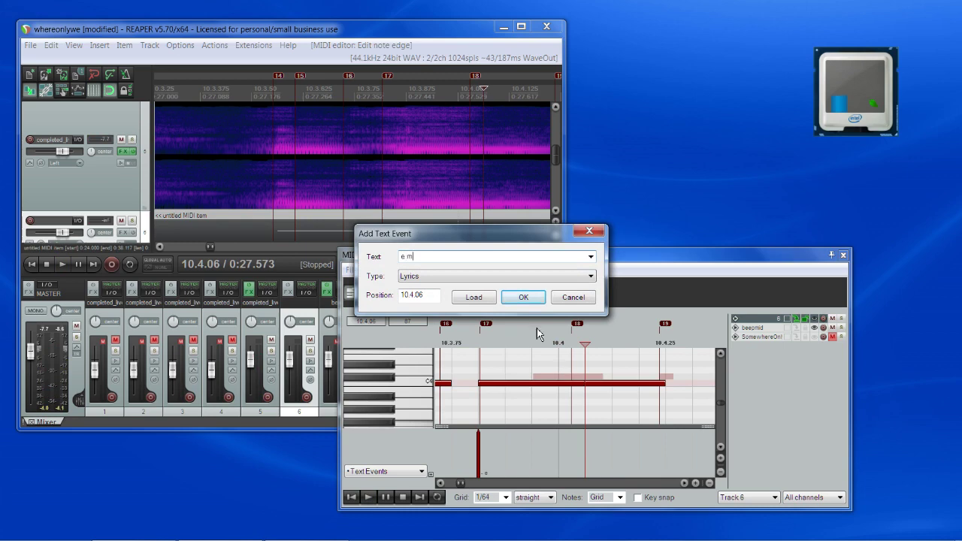
left_click(524, 297)
Play the vocal from 10.4.06 and examine the spectrogram around 10.4.25, just past marker 19
key("space")
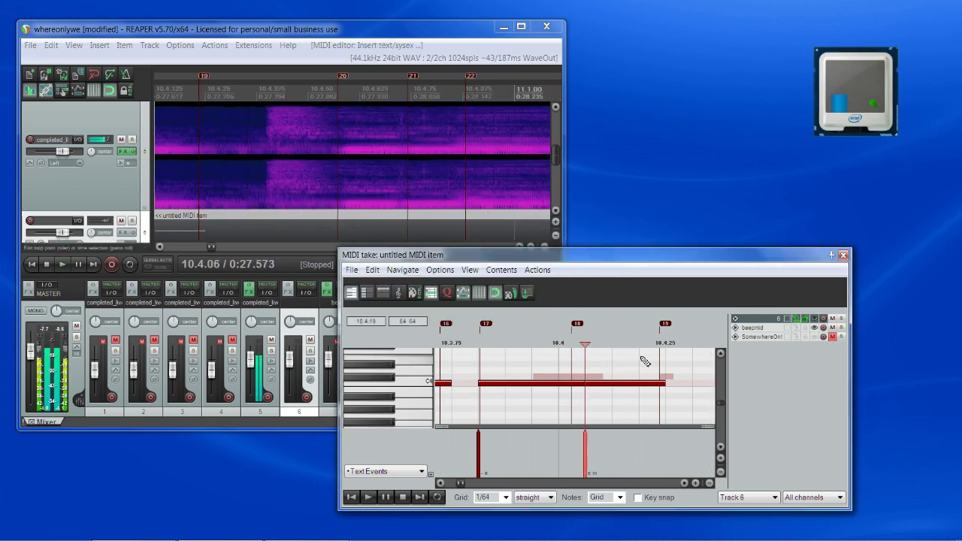
key("space")
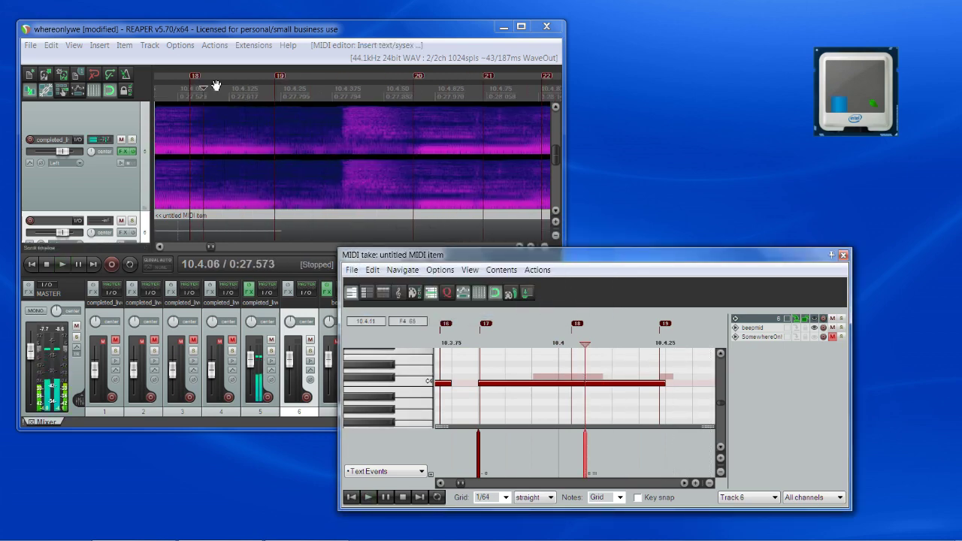
left_click(281, 93)
left_click(282, 94)
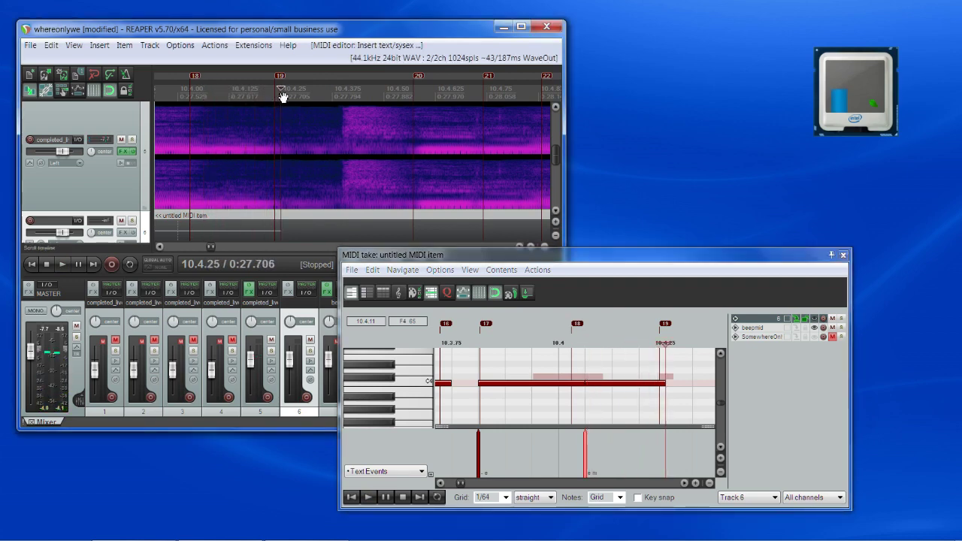
scroll(630, 413, "down", 2)
scroll(526, 397, "down", 2)
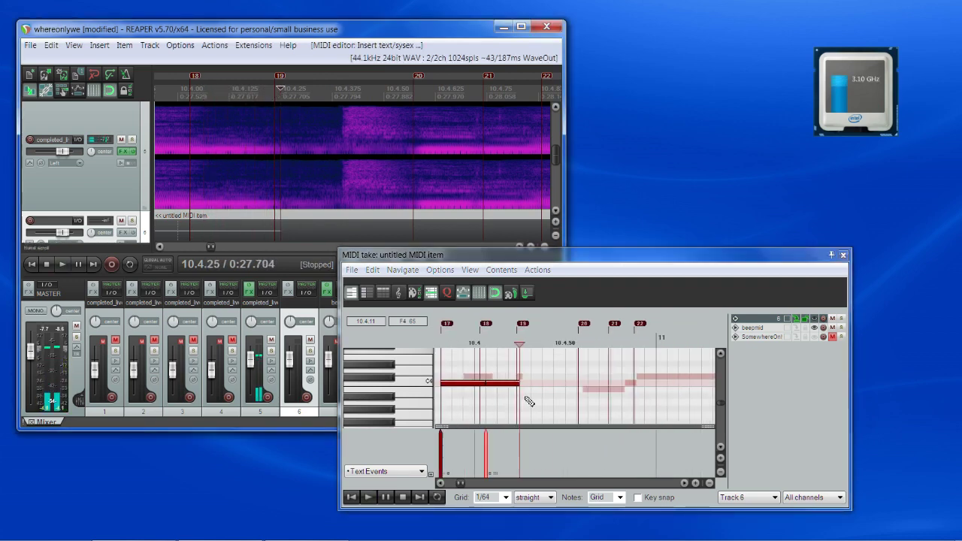
scroll(519, 398, "up", 3)
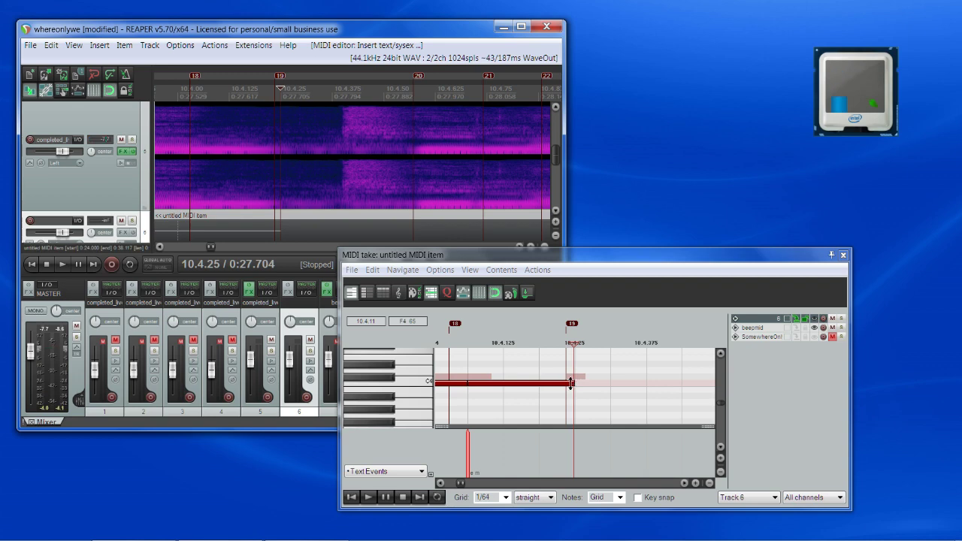
Play the vocal repeatedly from 10.4.25 to identify the sound just past marker 19
left_click(564, 385)
left_click_drag(560, 385, 560, 381)
key("space")
key("space")
key("space")
key("space")
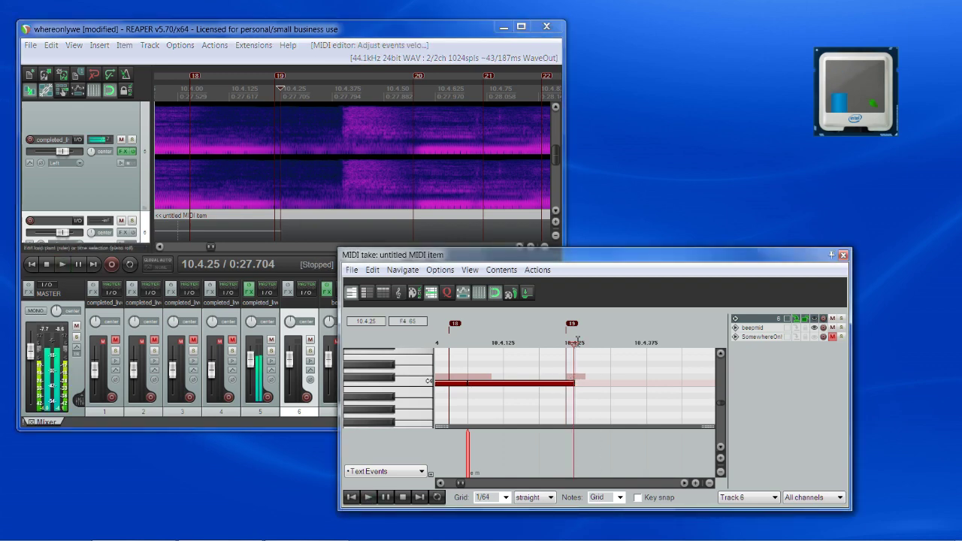
Compare the vocal played from 10.4.06 with the vocal played from 10.4.25 to check the sound change at marker 19
left_click(466, 343)
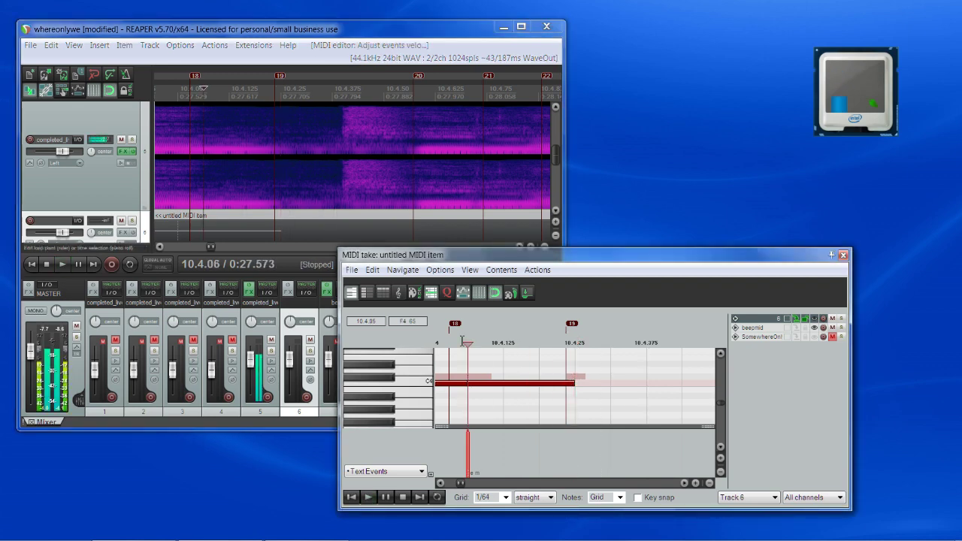
left_click(576, 344)
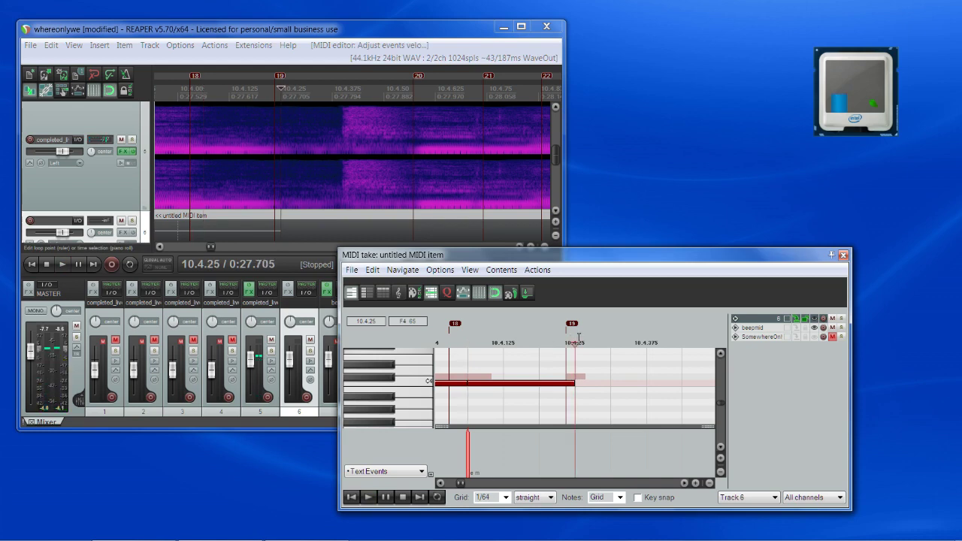
key("space")
key("space")
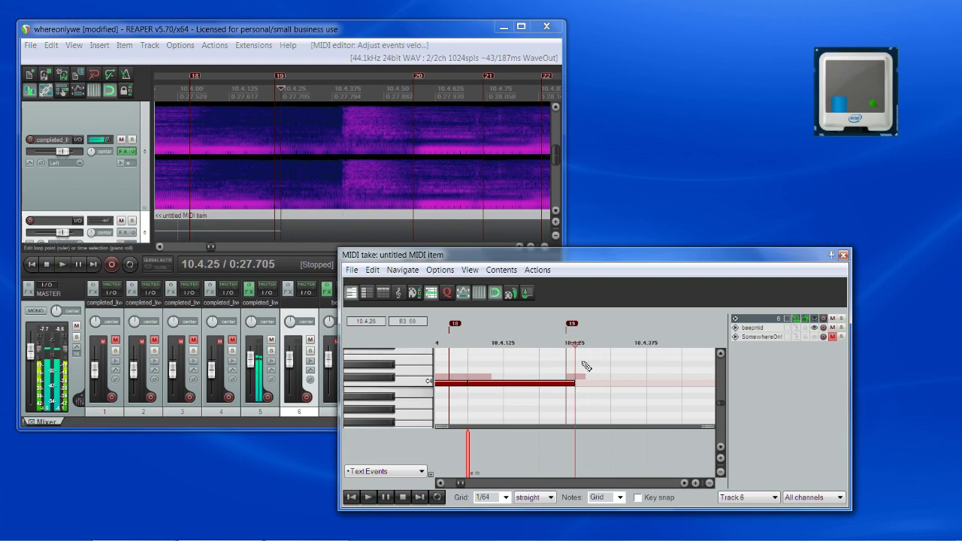
Draw a C4 note from 10.4.25 to about 10.4.31 and add the lyric "m p" at its start
double_click(576, 455)
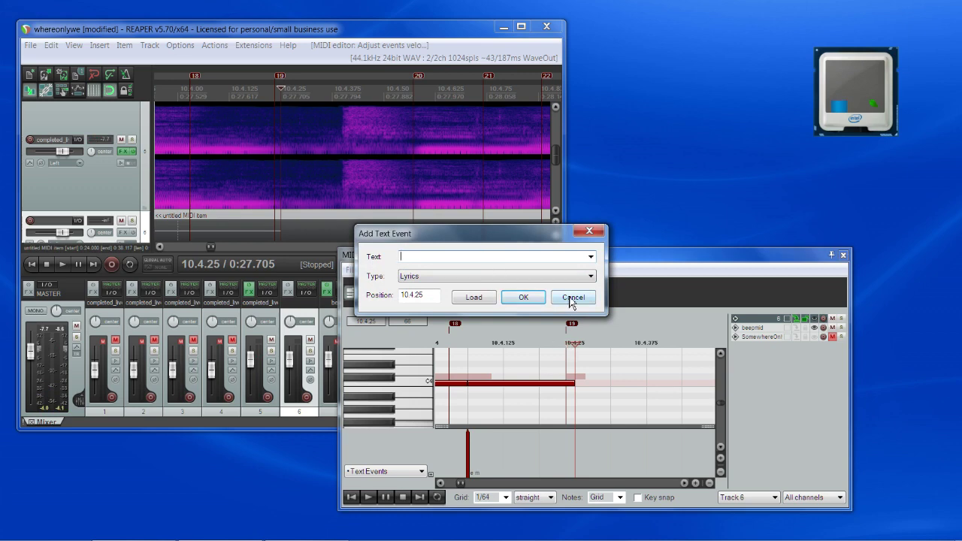
left_click(543, 295)
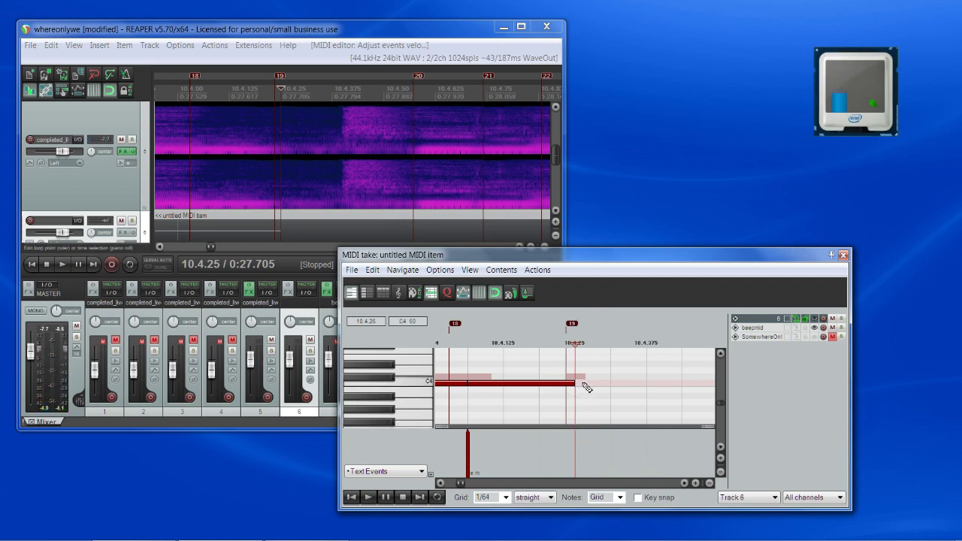
double_click(577, 449)
type("up")
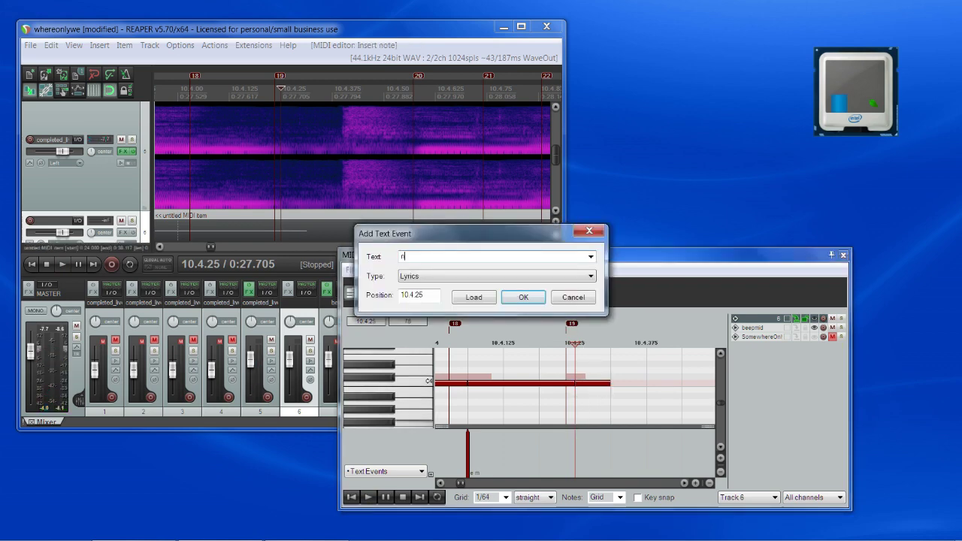
key("Return")
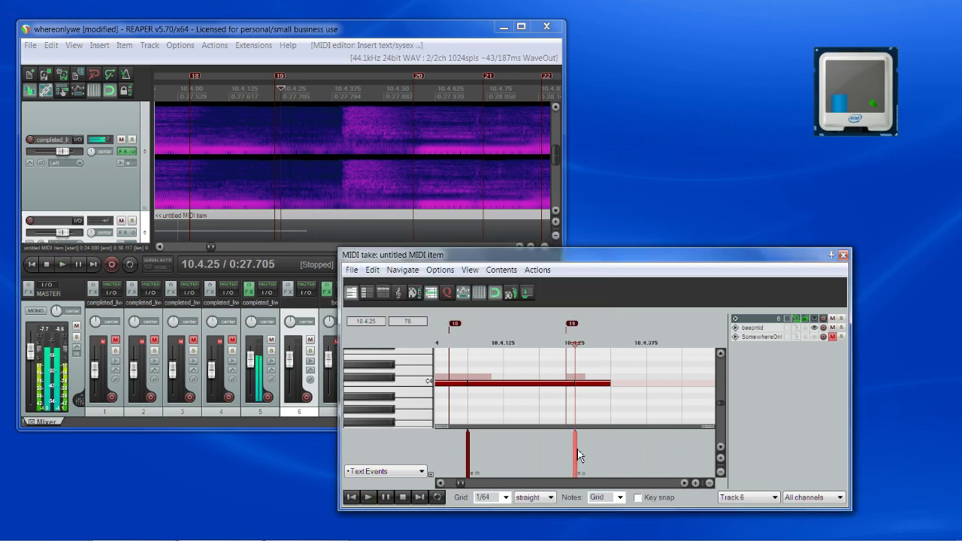
Draw a B3 note from 10.4.56, near marker 20, to about 10.4.88 and add the lyric "tei" at its start
scroll(655, 374, "down", 2)
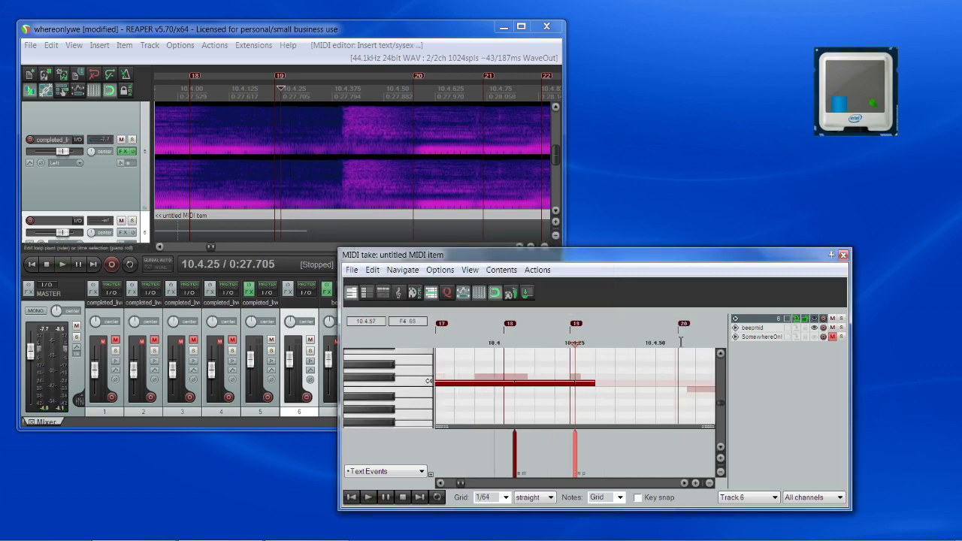
left_click(680, 342)
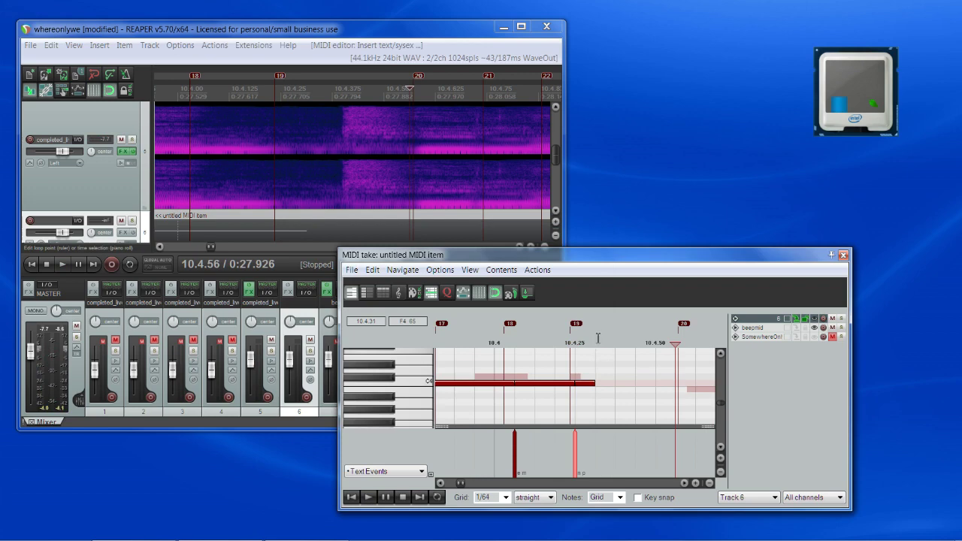
key("space")
key("space")
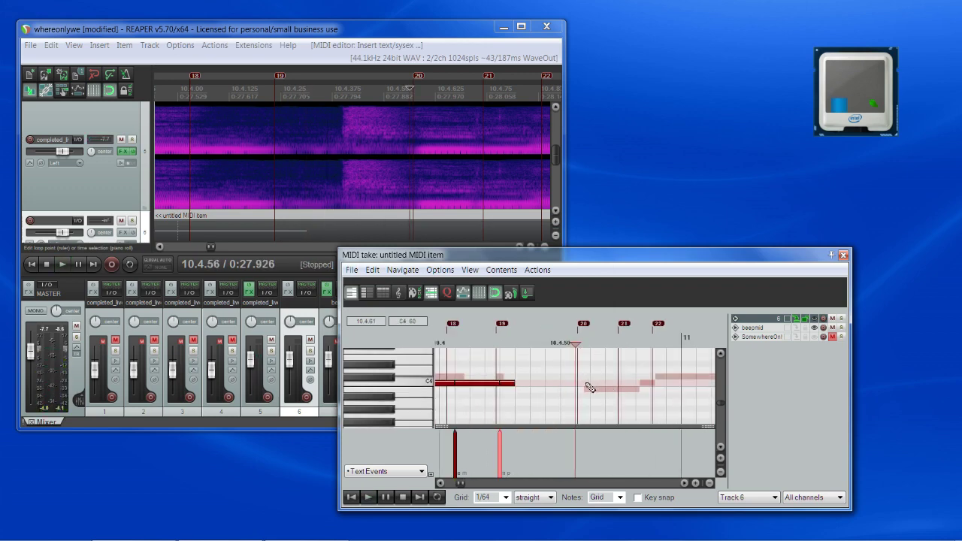
left_click_drag(589, 387, 644, 388)
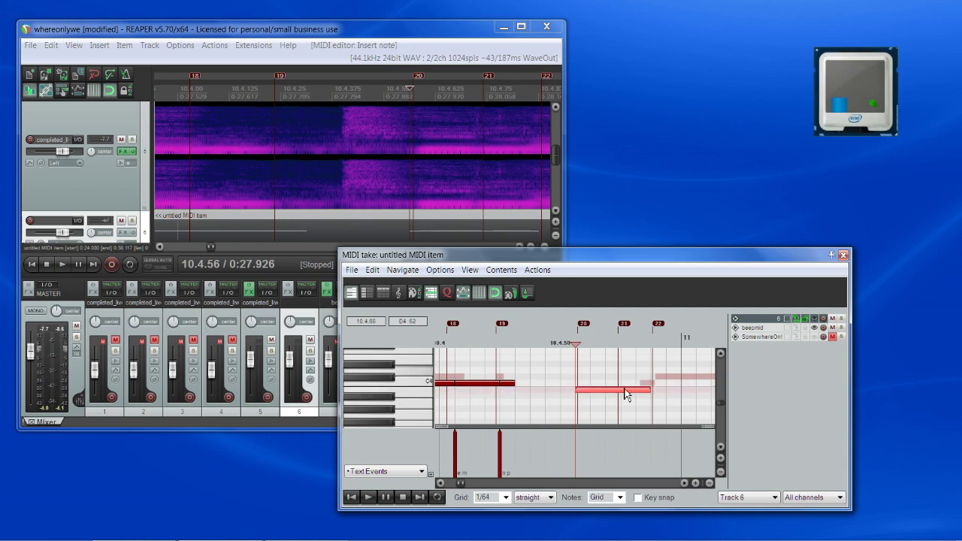
scroll(586, 440, "up", 2)
double_click(577, 461)
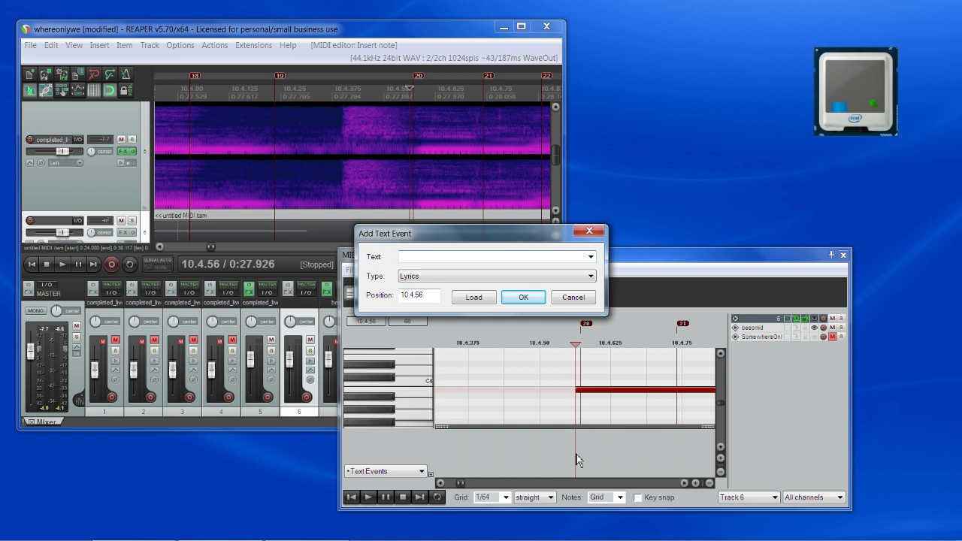
key("Return")
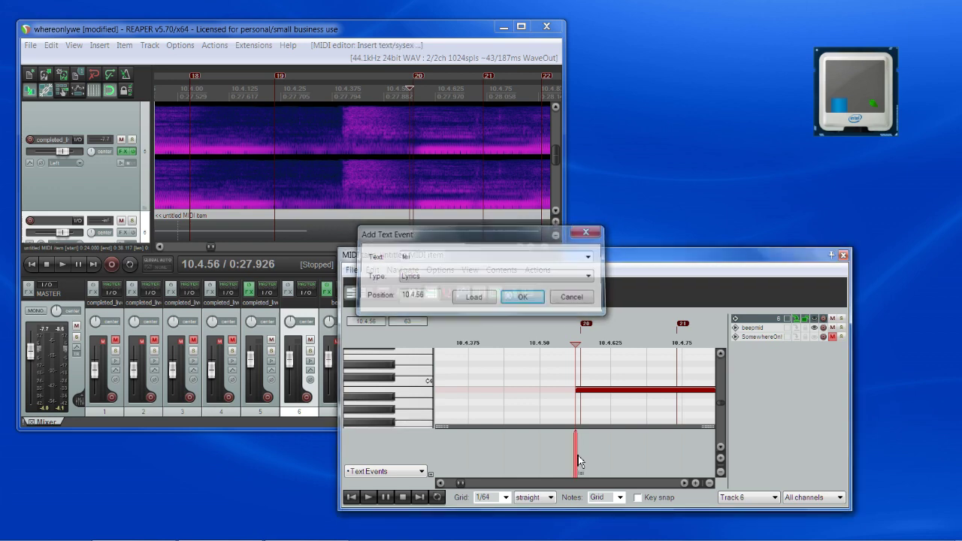
Shorten the B3 note to end at 10.4.75 and draw a second B3 note from there to about 10.4.88
key("space")
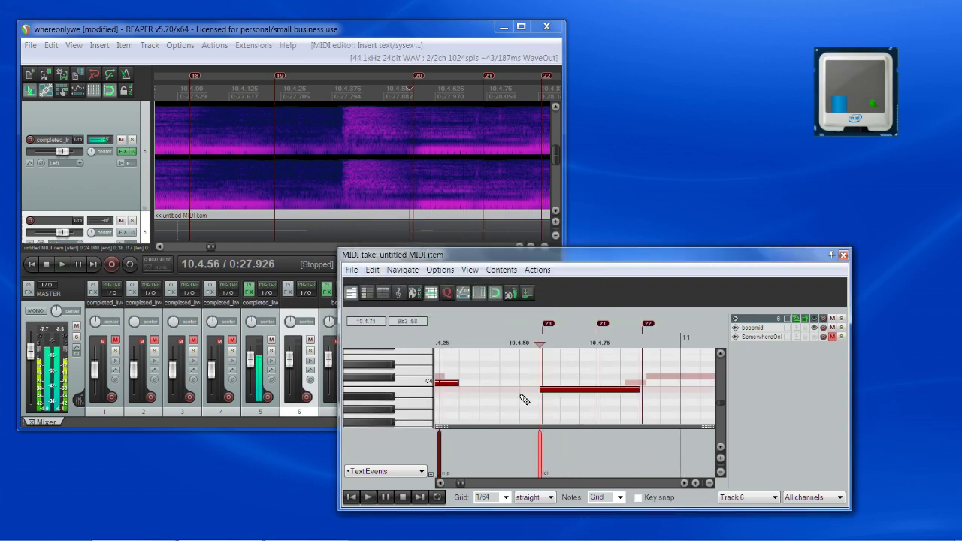
key("space")
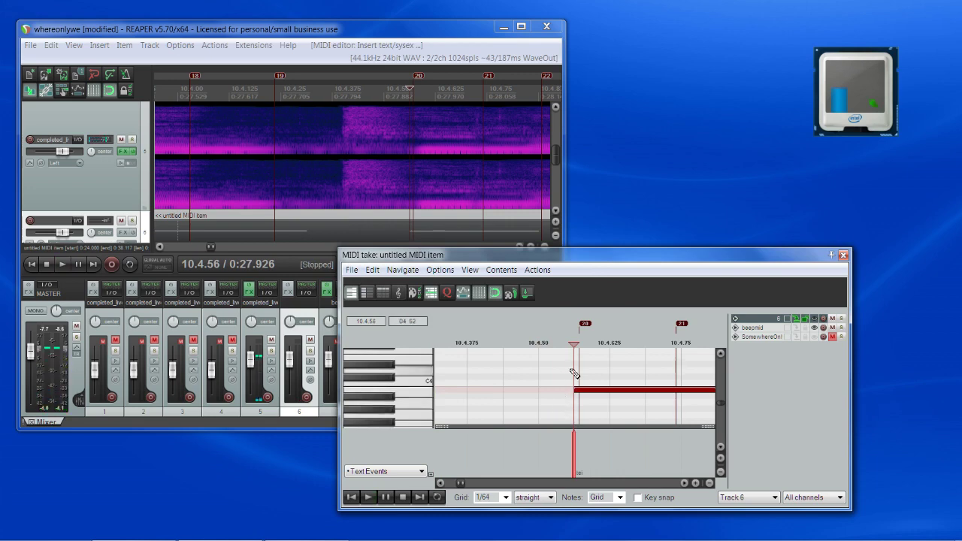
scroll(573, 369, "down", 2)
left_click(654, 336)
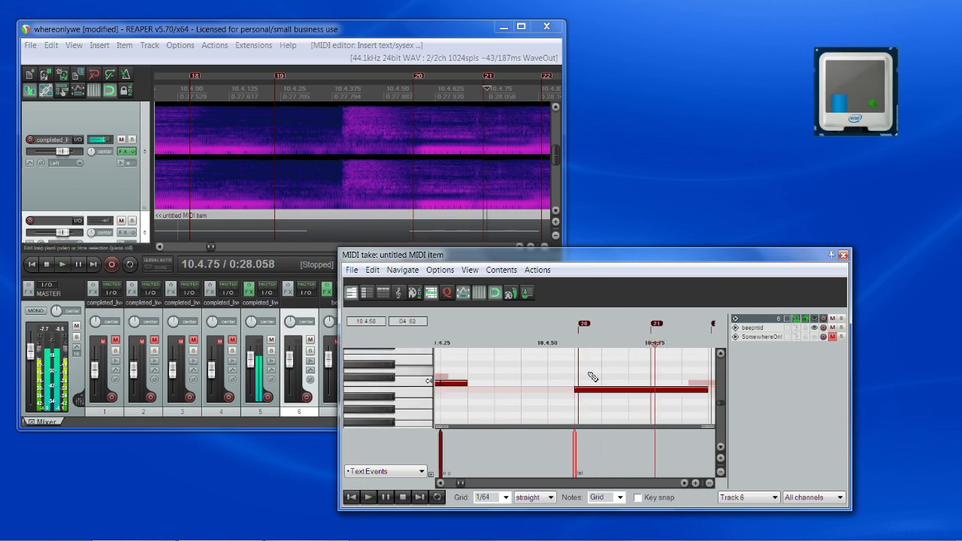
scroll(575, 374, "up", 2)
scroll(573, 355, "down", 2)
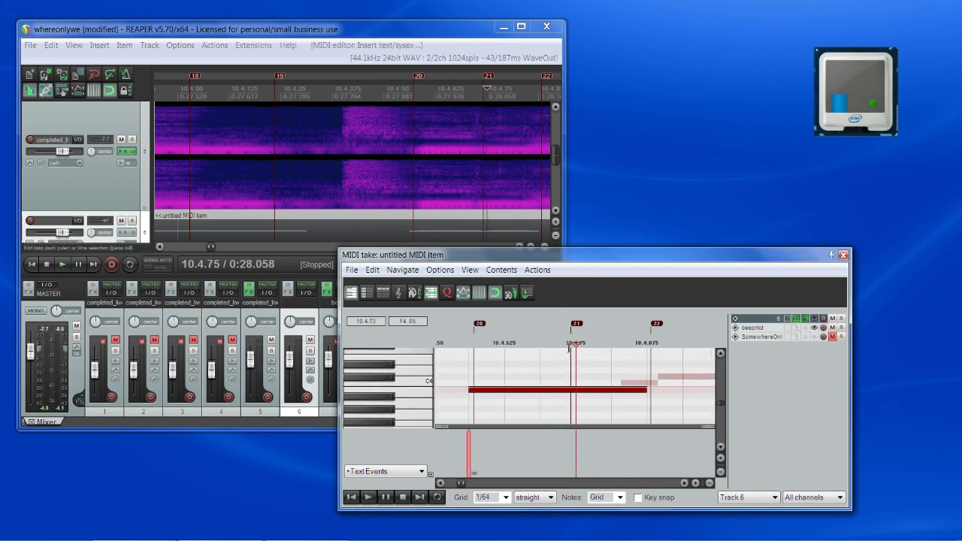
left_click_drag(640, 391, 585, 392)
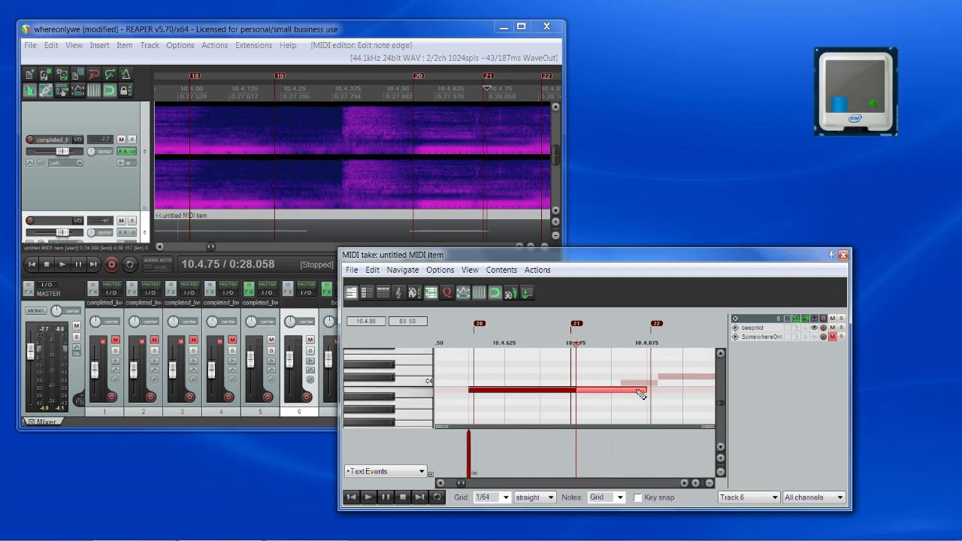
Listen to the vocal from 10.4.75, near marker 21, and add the lyric "i" at that position
scroll(492, 241, "up", 1)
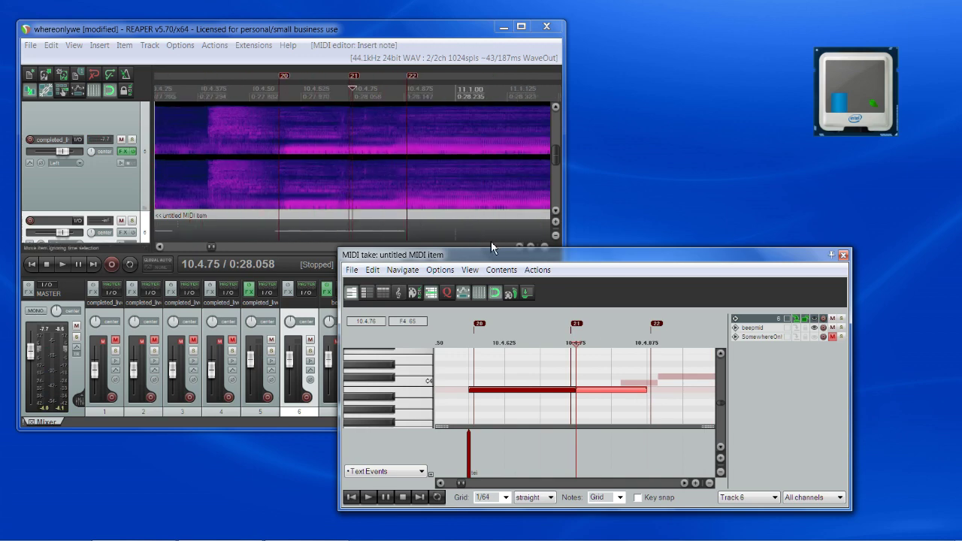
key("space")
key("space")
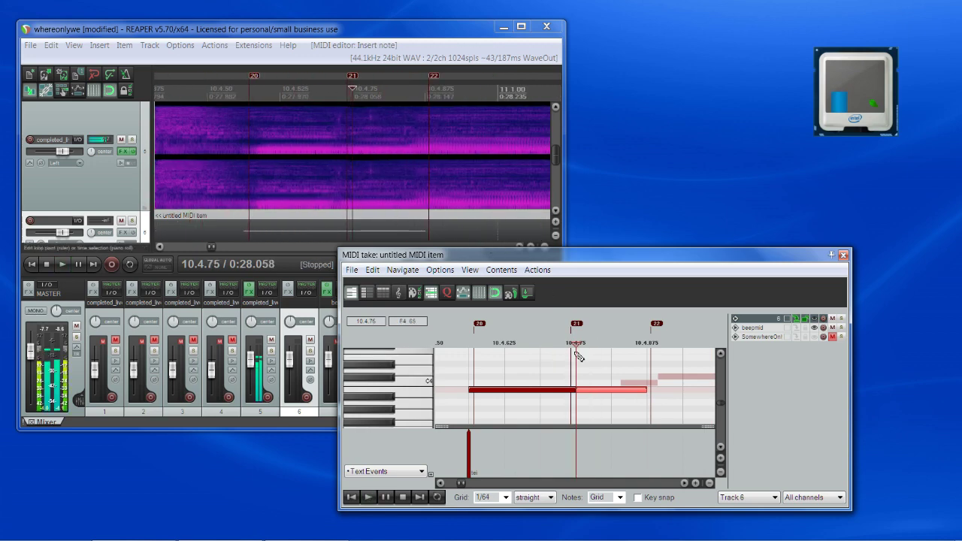
double_click(580, 450)
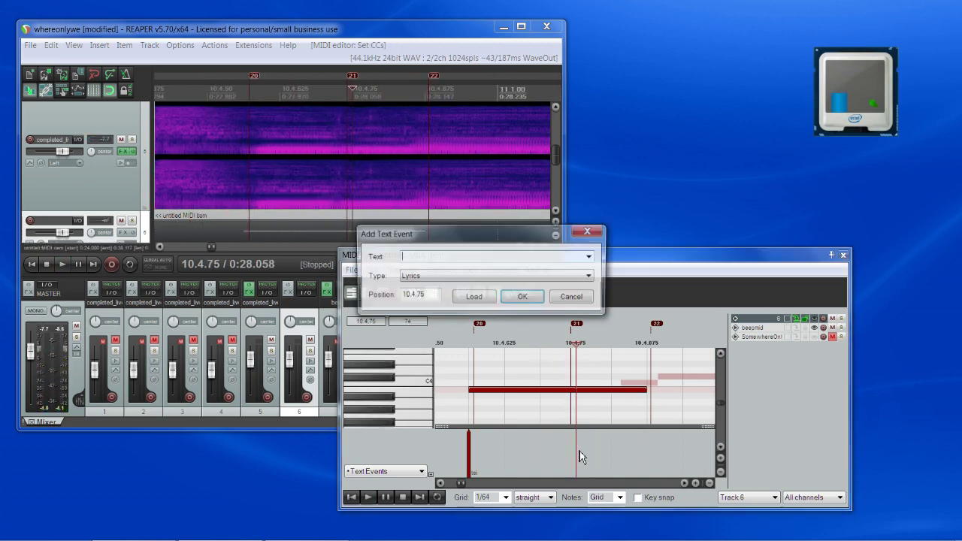
type("i")
key("Return")
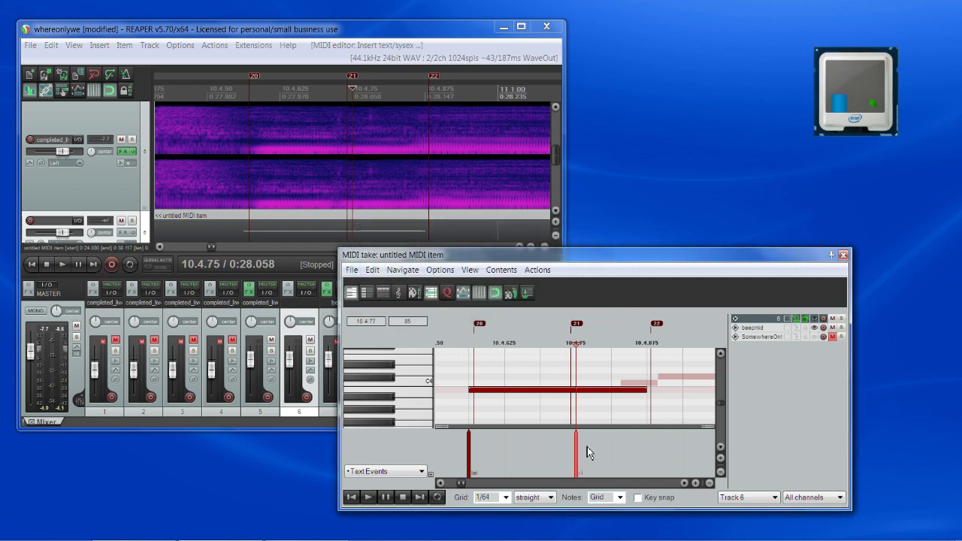
Revise the lyric at 10.4.56 and change the lyric at 10.4.75 to "i w"
double_click(472, 445)
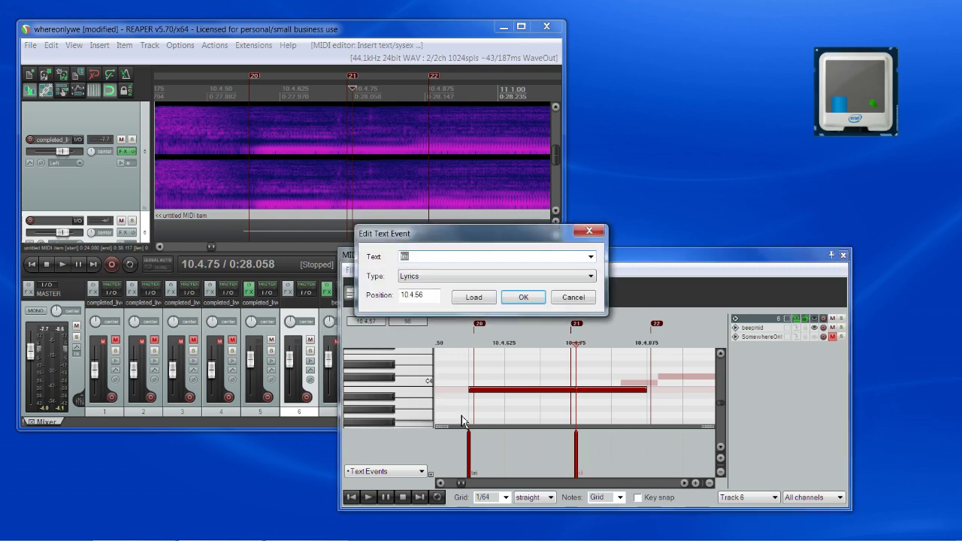
left_click(524, 299)
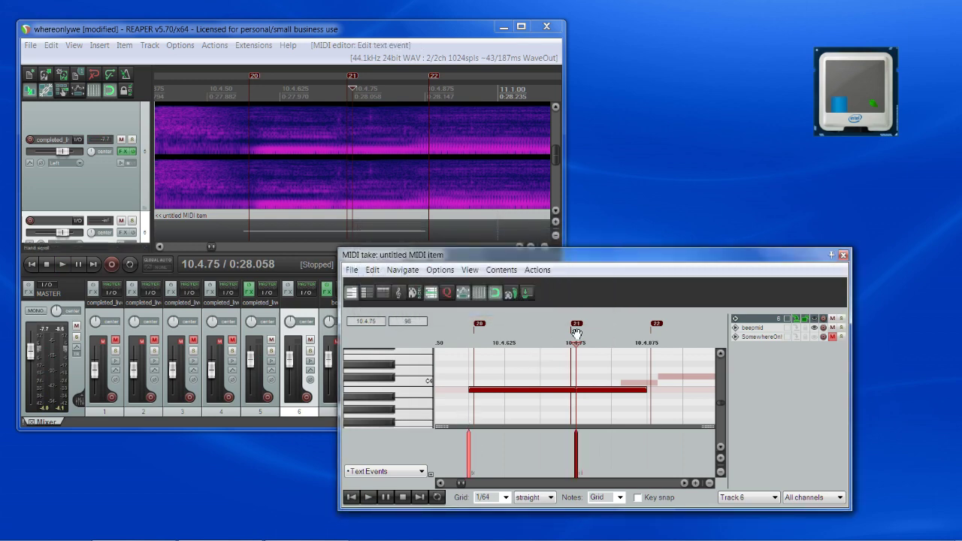
double_click(577, 444)
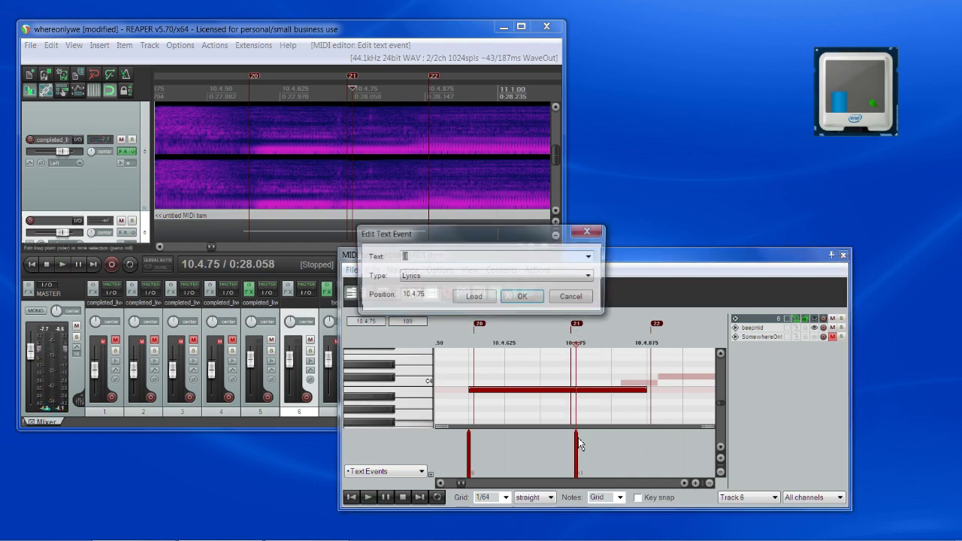
left_click(489, 258)
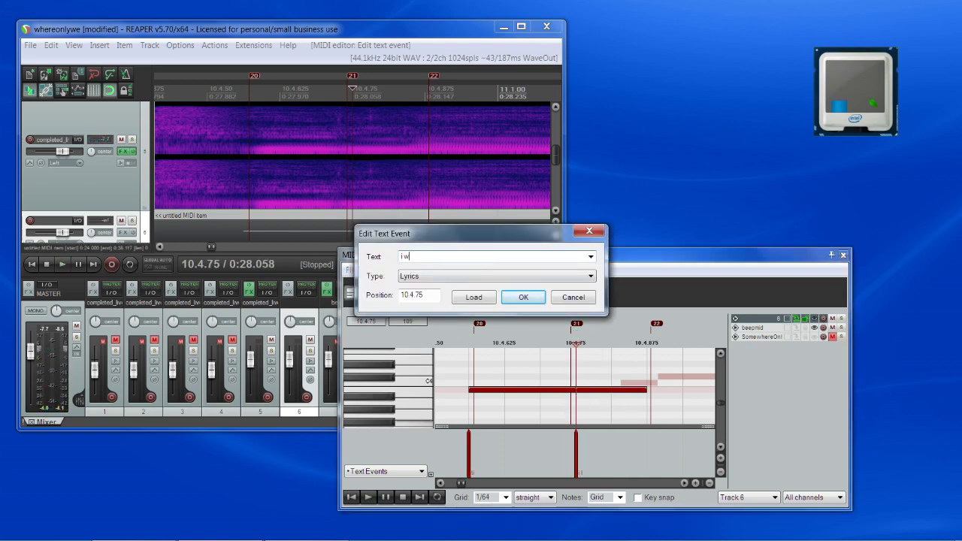
left_click(519, 299)
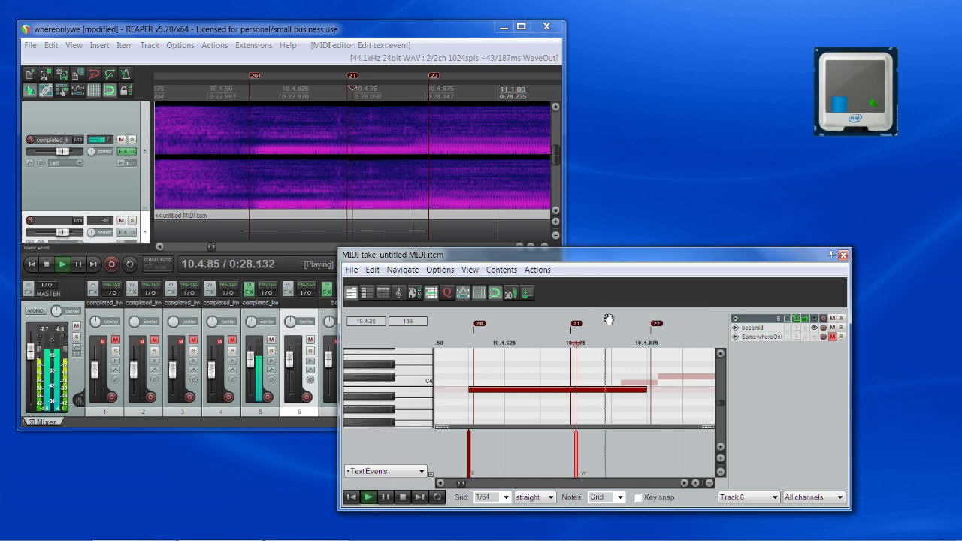
Draw a C#4 note from 10.4.88, near marker 22, to about 11.1.12 and add the lyric "wa" at its start
left_click(648, 329)
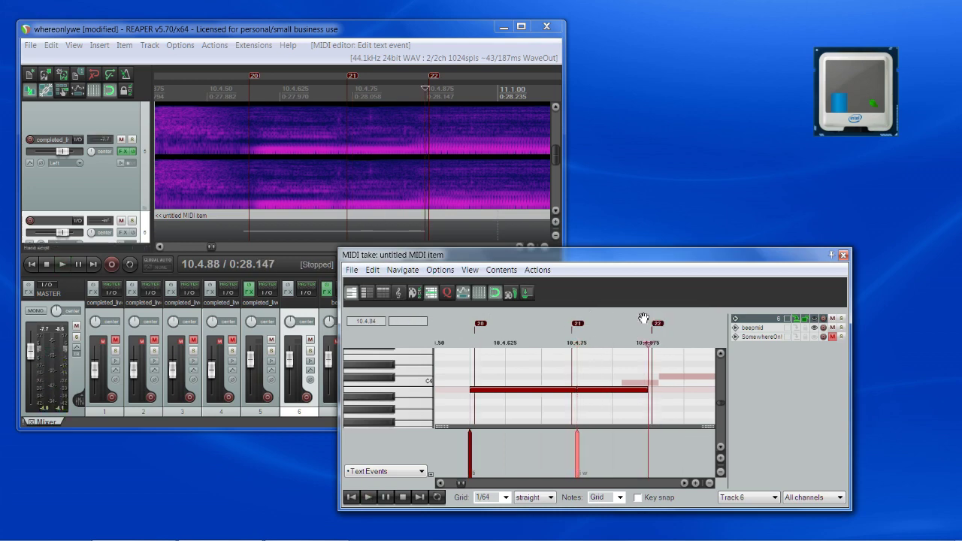
scroll(679, 381, "down", 3)
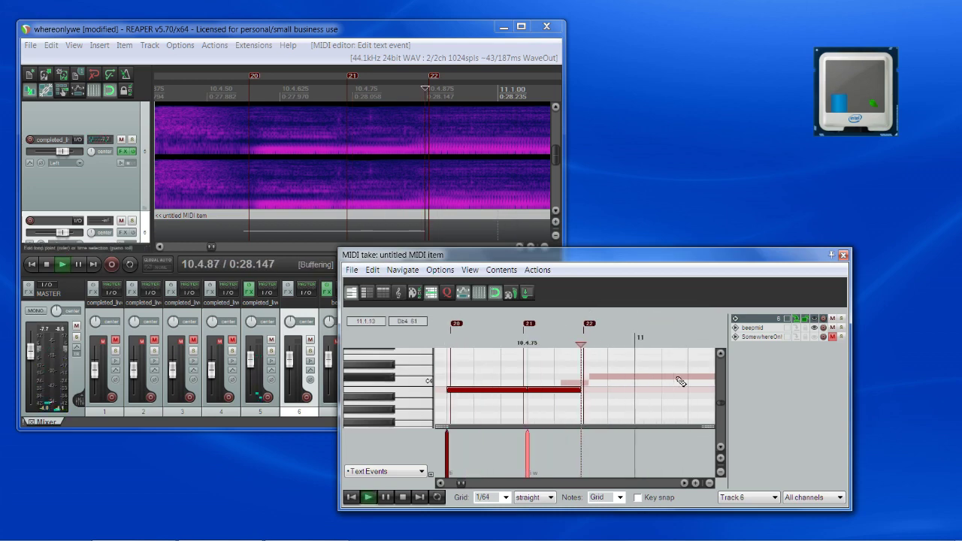
left_click_drag(587, 379, 687, 379)
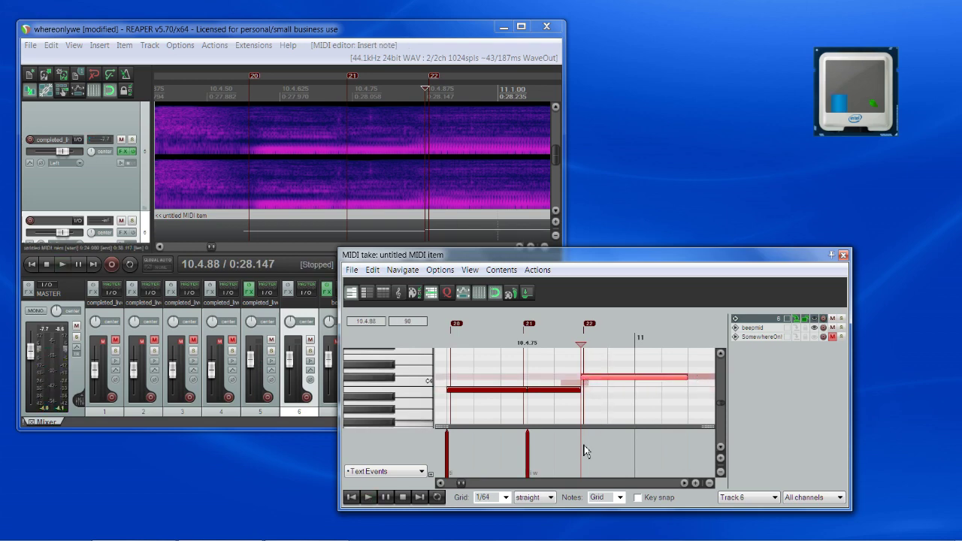
double_click(586, 451)
type("wa")
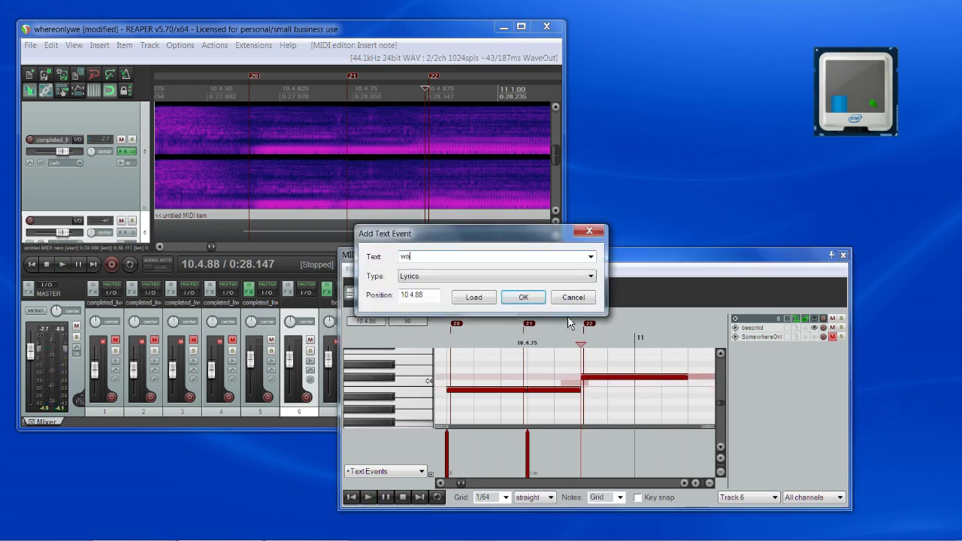
left_click(530, 298)
Play the vocal from 10.4.88 and examine the stretch around 11.2.00 between markers 23 and 24
key("space")
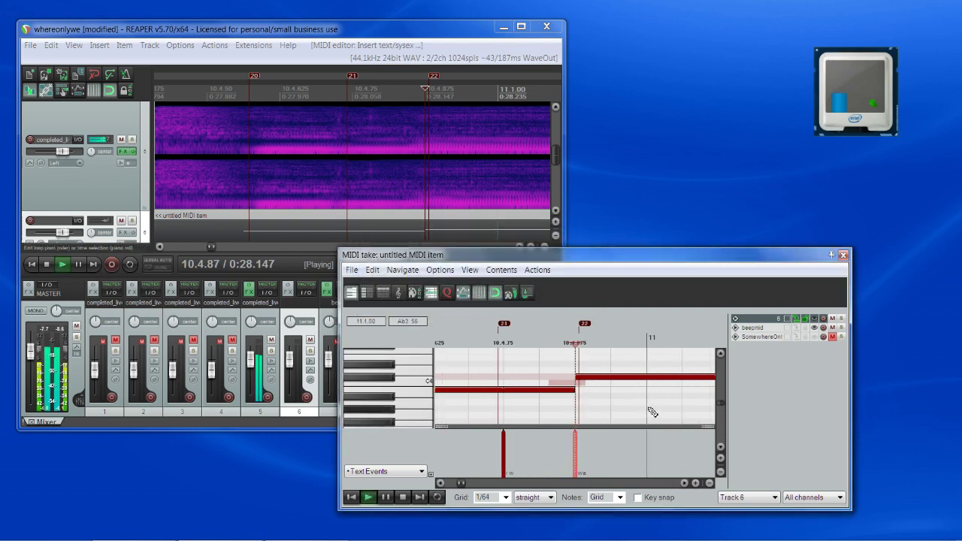
left_click(292, 188)
key("space")
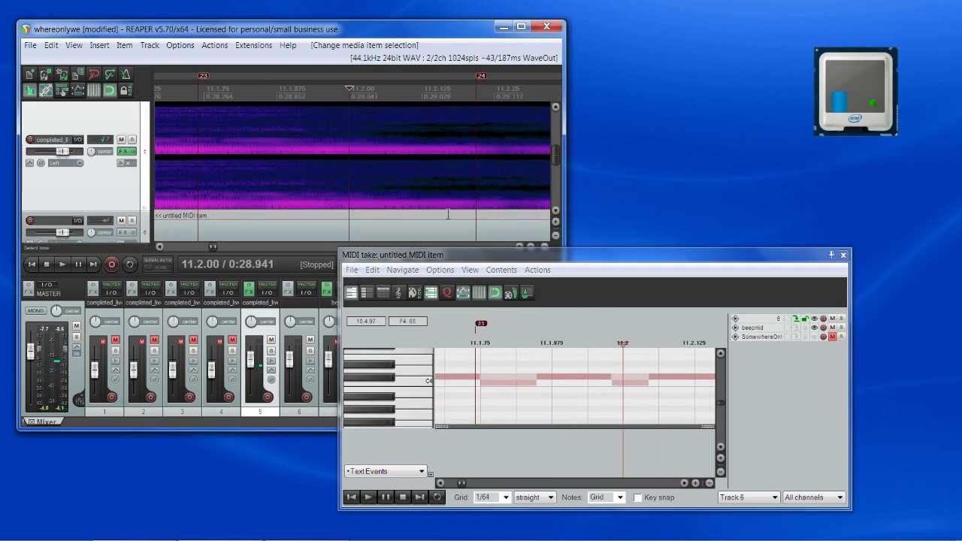
scroll(661, 358, "down", 3)
scroll(648, 356, "up", 3)
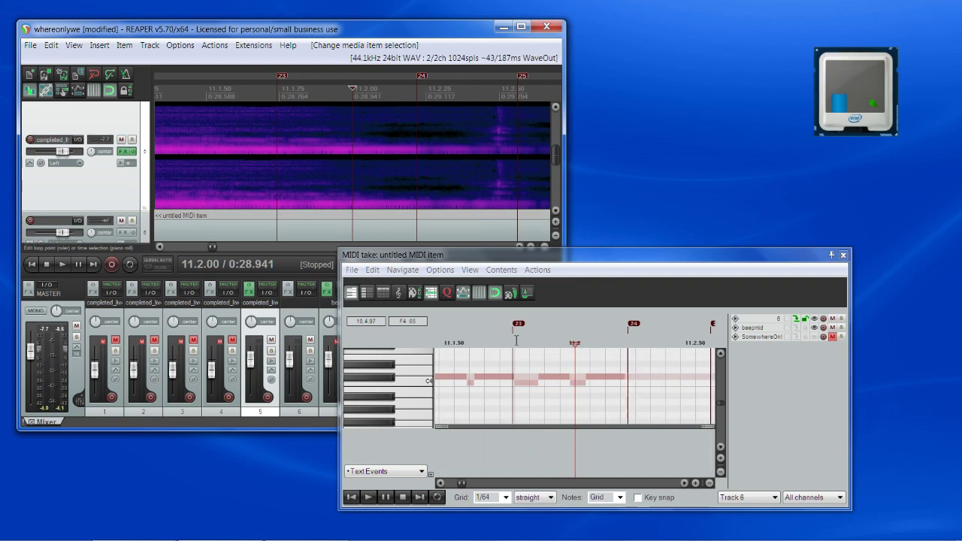
Lengthen the C#4 note that starts at marker 22 so it ends at 11.1.75, near marker 23
left_click(516, 343)
scroll(466, 390, "down", 3)
scroll(466, 391, "up", 3)
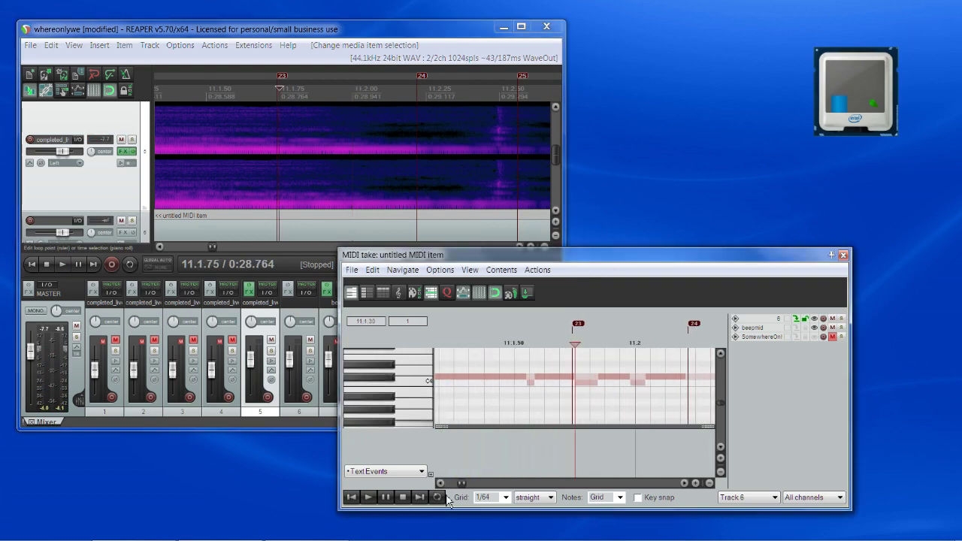
left_click(440, 483)
left_click(441, 484)
left_click_drag(478, 377, 630, 377)
scroll(701, 390, "down", 3)
scroll(701, 389, "up", 3)
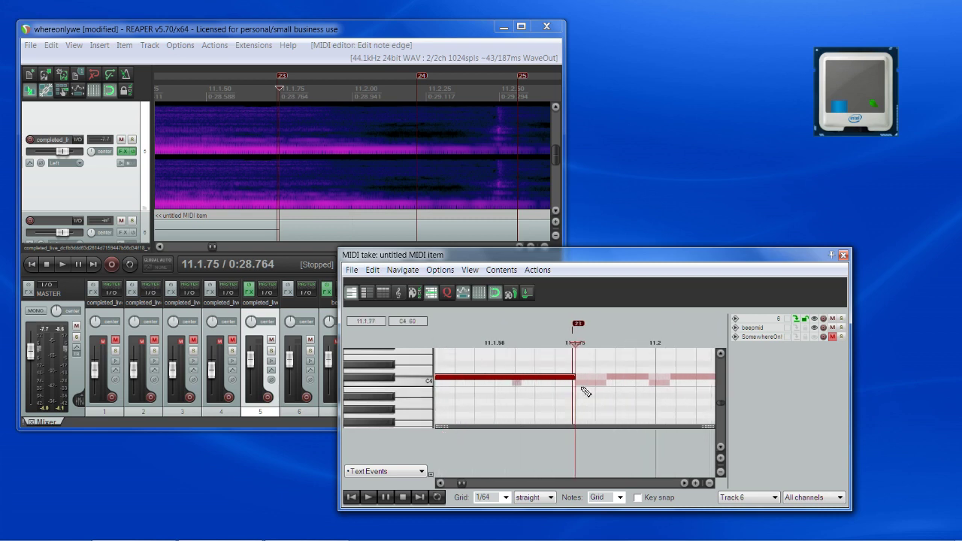
Draw another C#4 note from 11.1.75 to about 11.2.19, just before marker 24
left_click(684, 485)
left_click(684, 485)
left_click(684, 485)
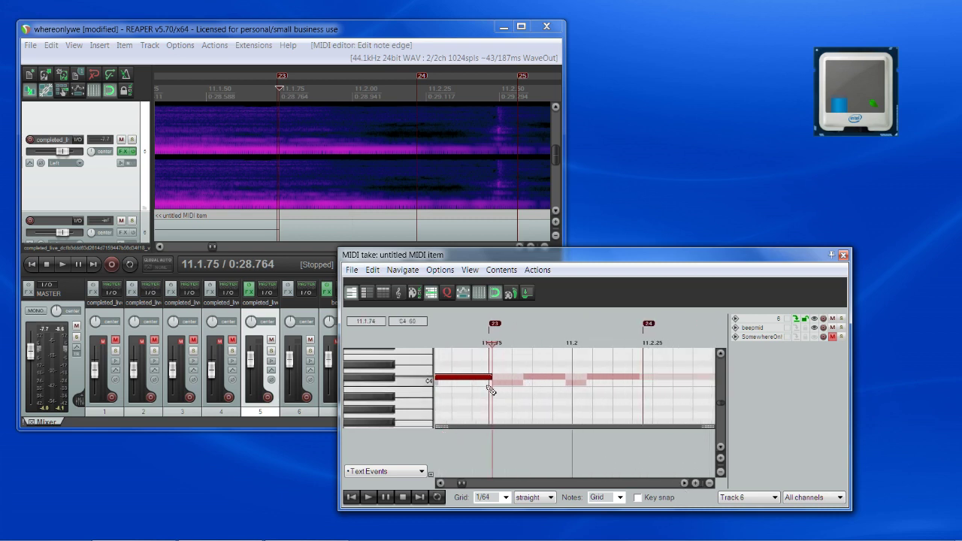
left_click_drag(499, 380, 644, 389)
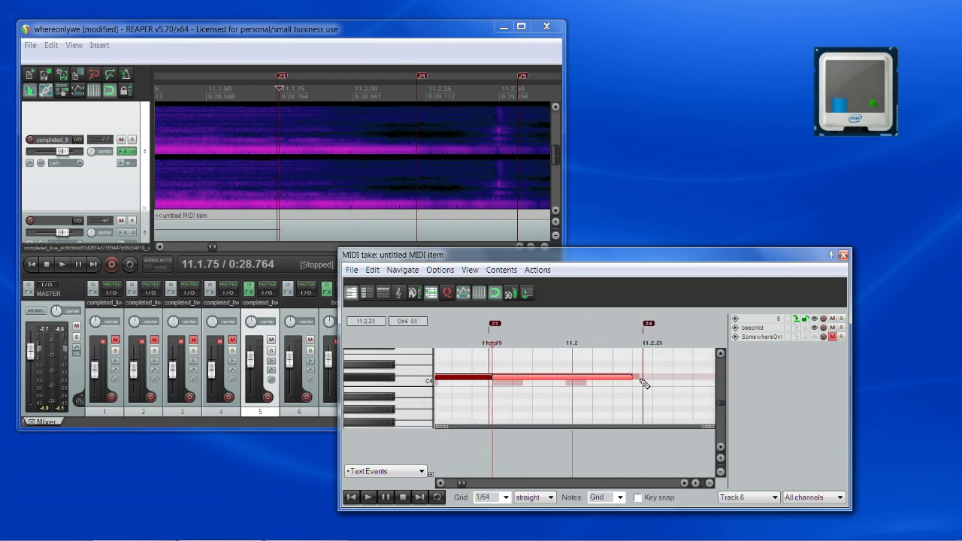
scroll(504, 335, "down", 3)
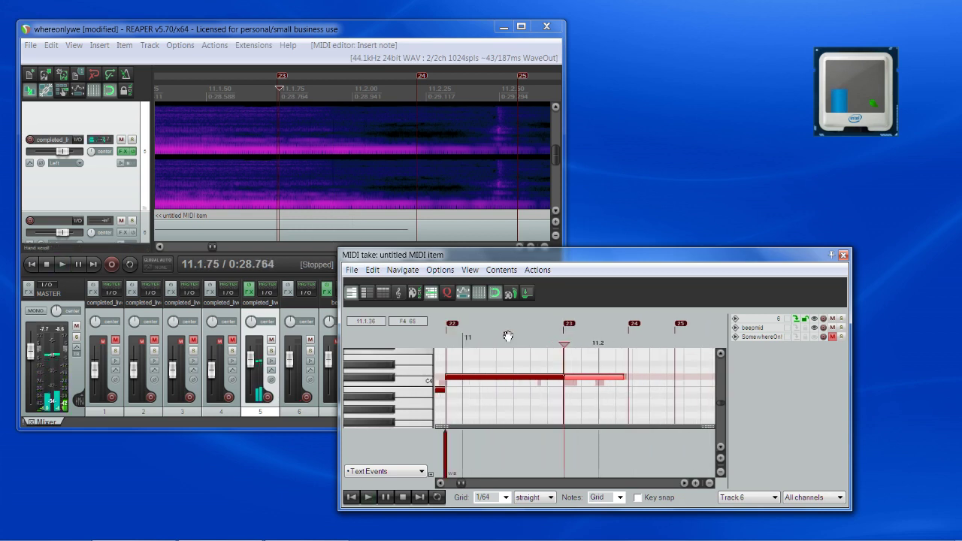
Play the vocal from 11.1.75, 11.2.13 and 11.2.25 and examine where the sound ends around marker 24
key("space")
key("space")
key("space")
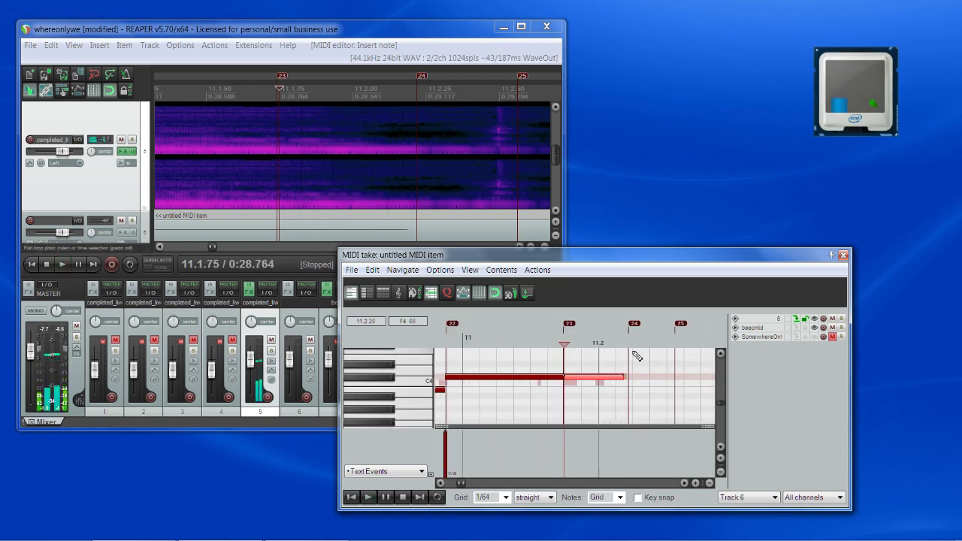
left_click(616, 343)
scroll(613, 355, "up", 3)
scroll(610, 373, "up", 3)
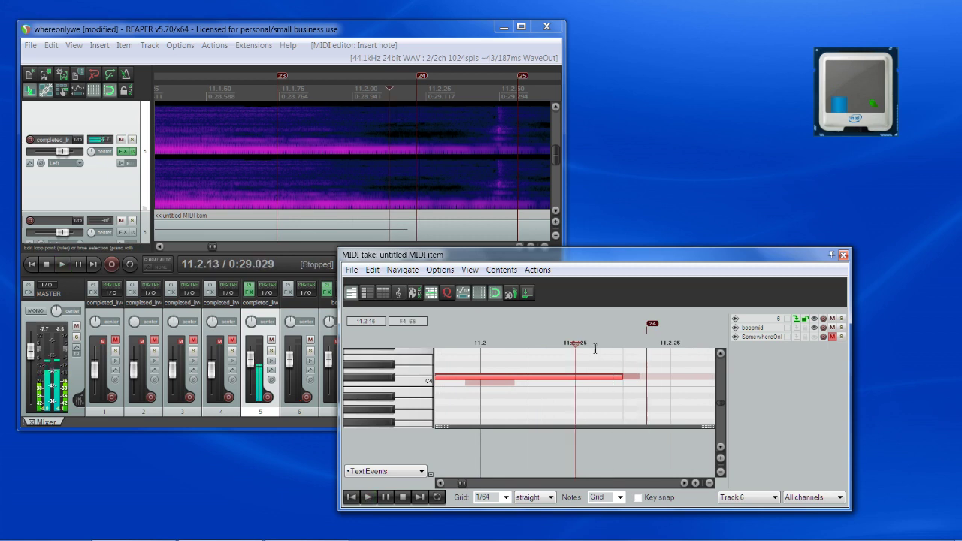
left_click(652, 333)
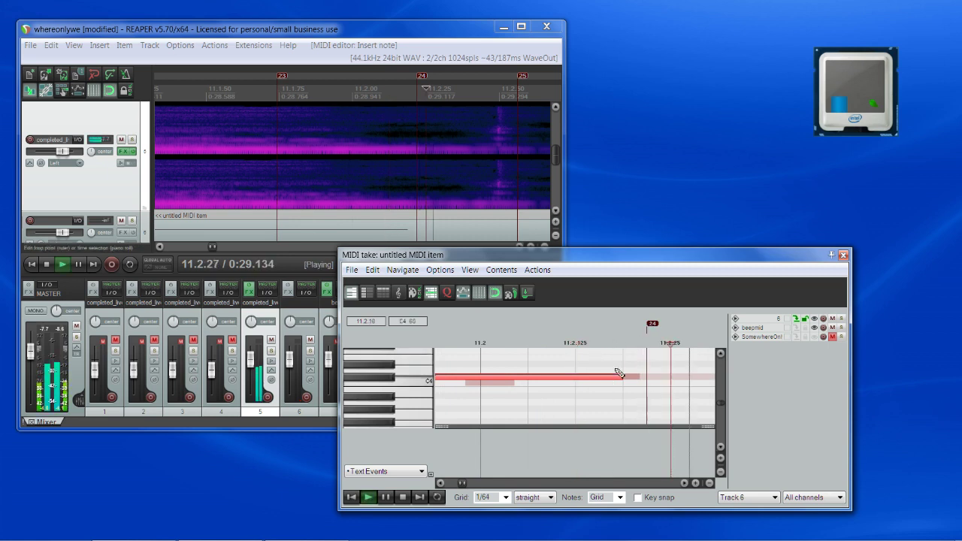
scroll(606, 384, "down", 2)
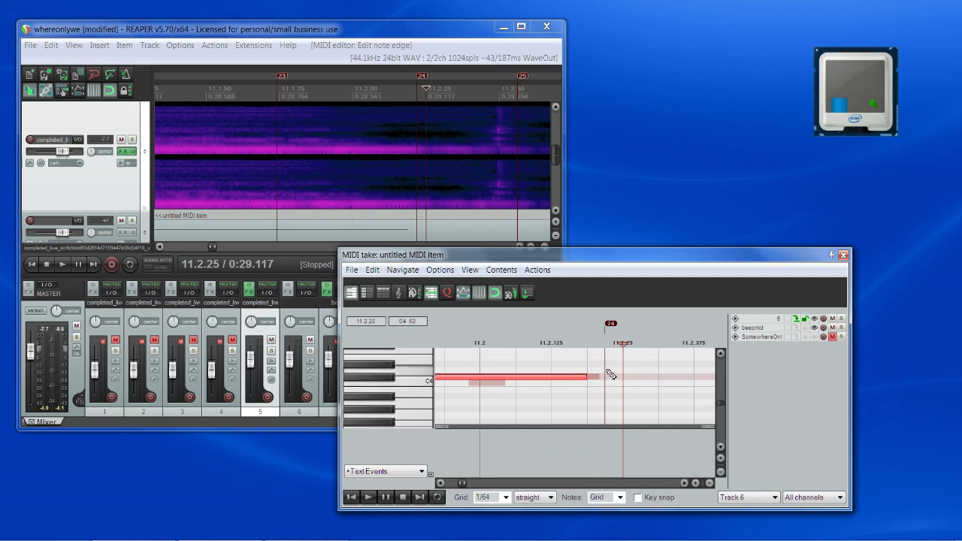
scroll(473, 196, "down", 2)
scroll(473, 196, "up", 2)
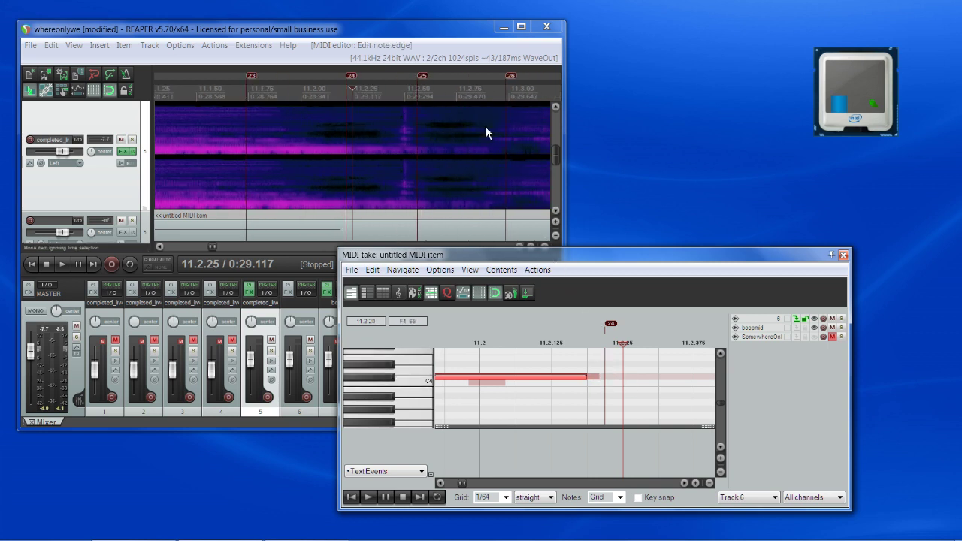
Draw a C#4 note from 11.2.56, near marker 25, to about 11.2.69 and add the lyric "to" at its start
left_click(417, 89)
scroll(533, 366, "down", 3)
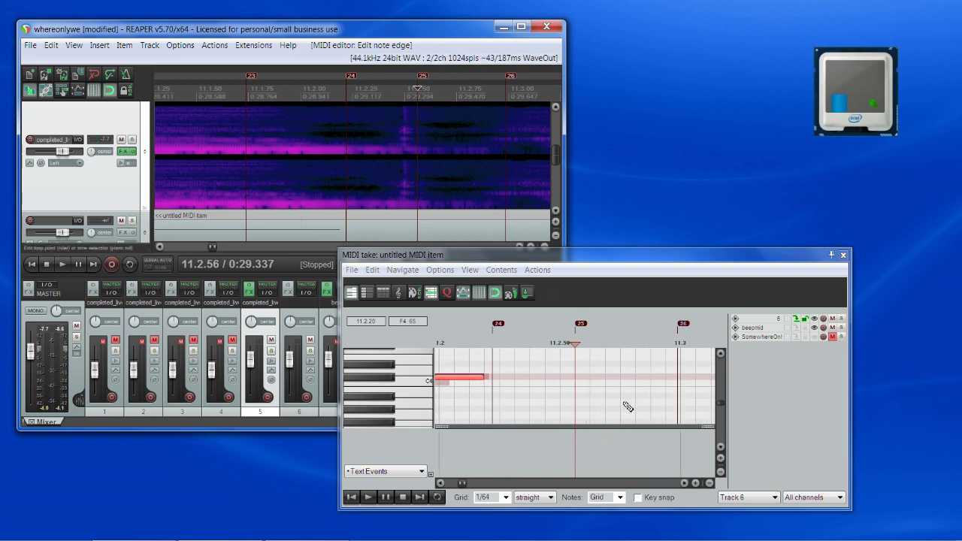
scroll(555, 389, "up", 1)
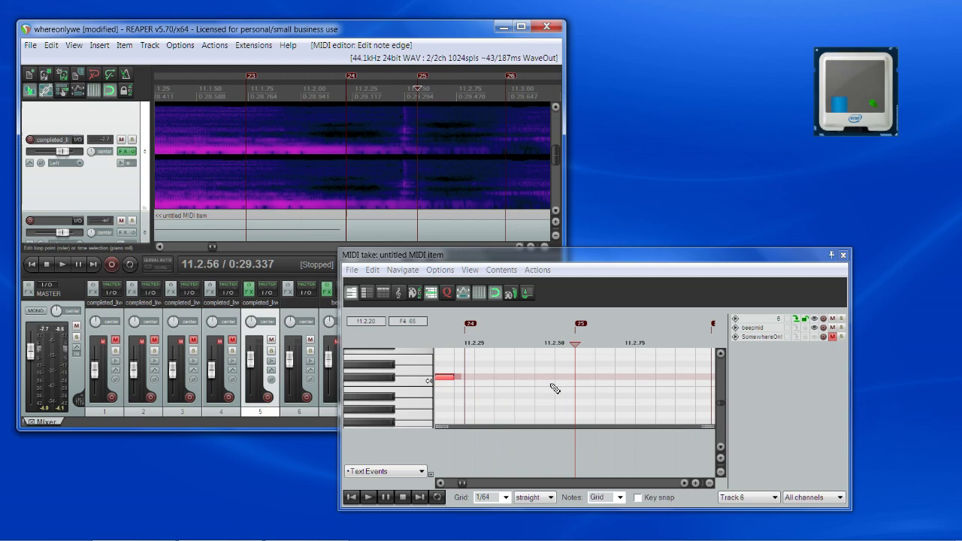
left_click(593, 379)
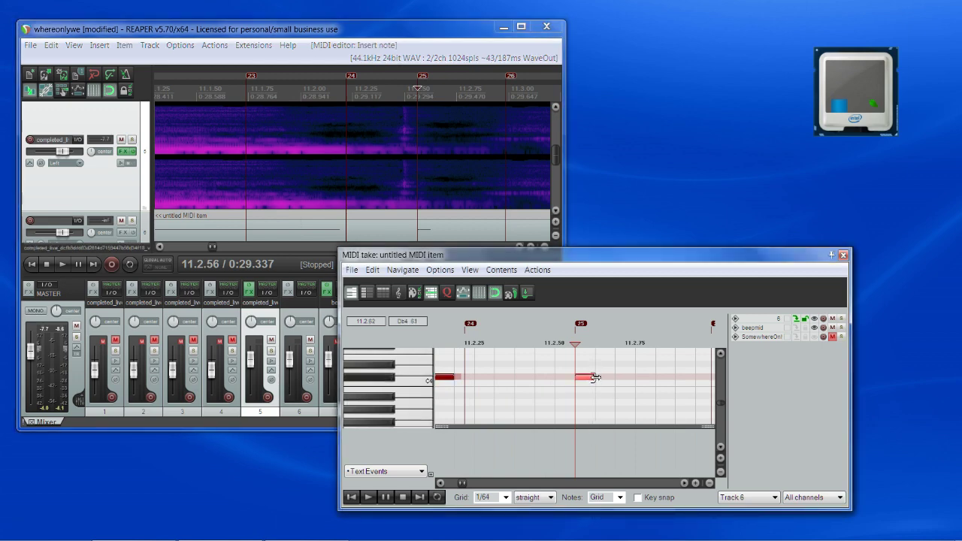
double_click(577, 462)
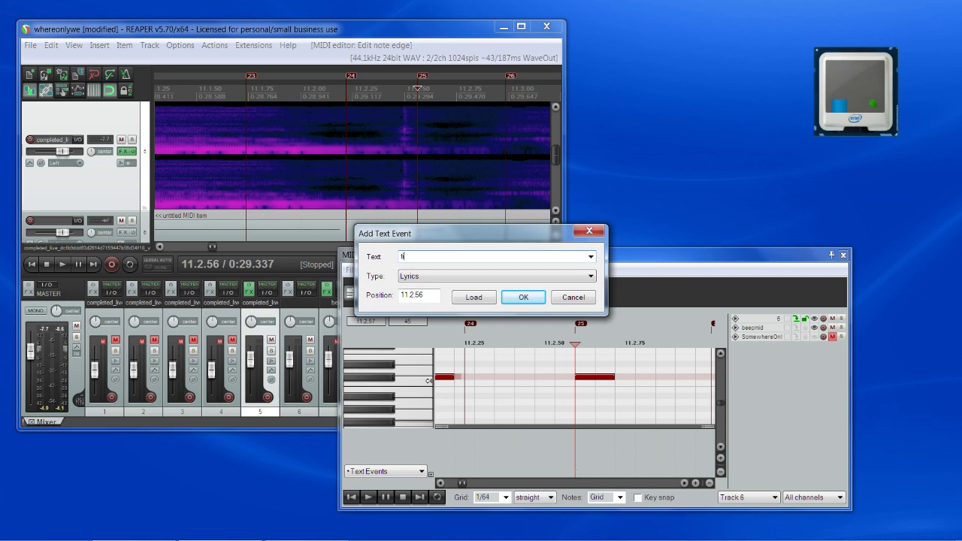
type("t")
key("Return")
double_click(575, 462)
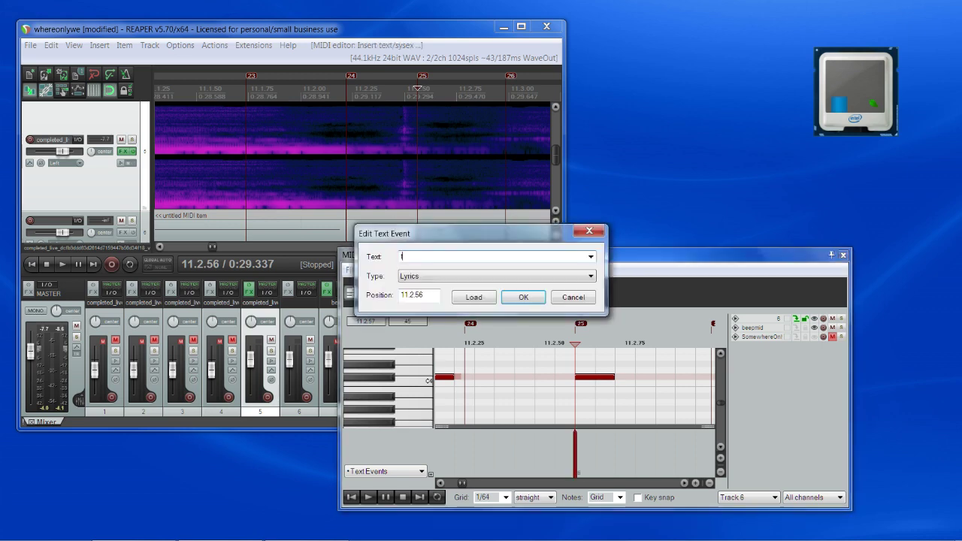
key("Return")
Play the vocal from 11.2.50 and shift the C#4 note near marker 25, with its "to" lyric, earlier to start at 11.2.50
left_click(556, 376)
key("space")
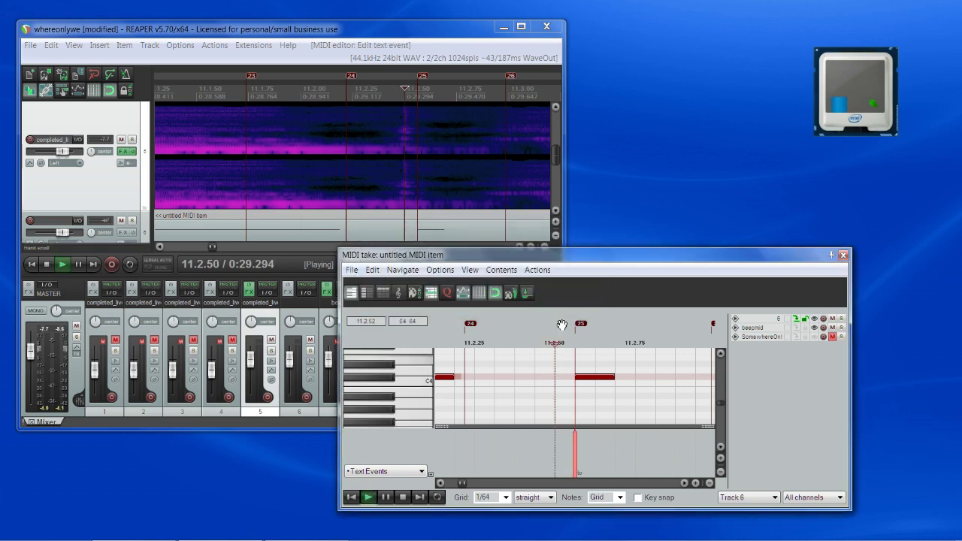
key("space")
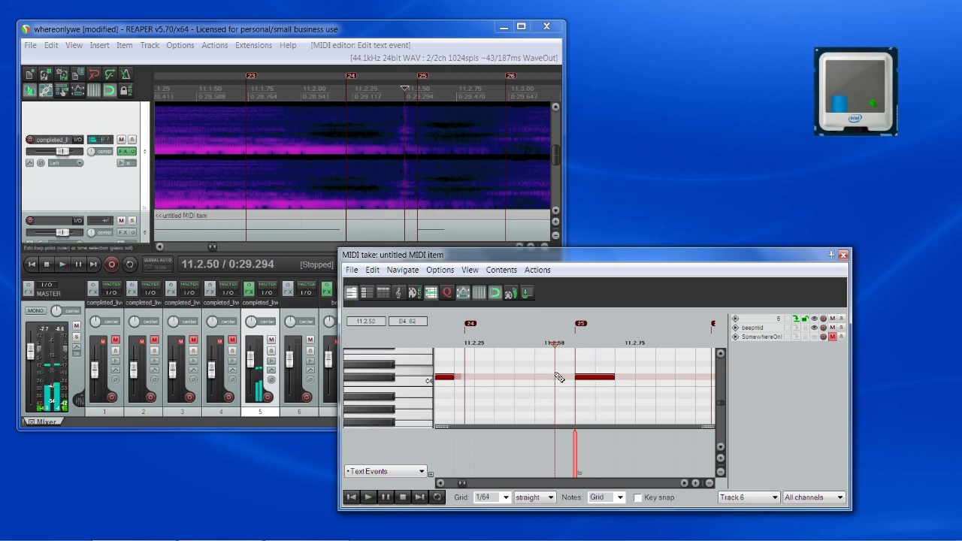
key("space")
key("space")
left_click(585, 377)
left_click_drag(589, 381, 572, 380)
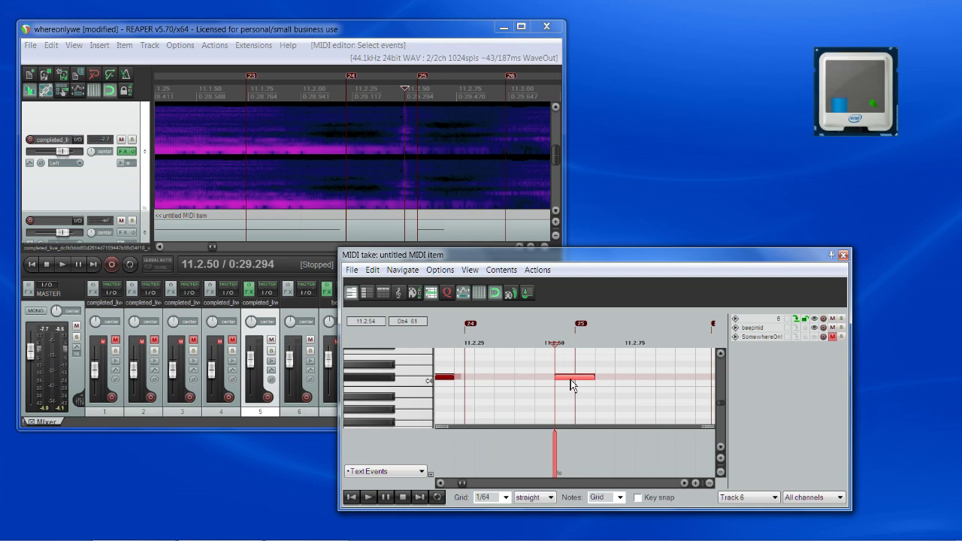
left_click(571, 380)
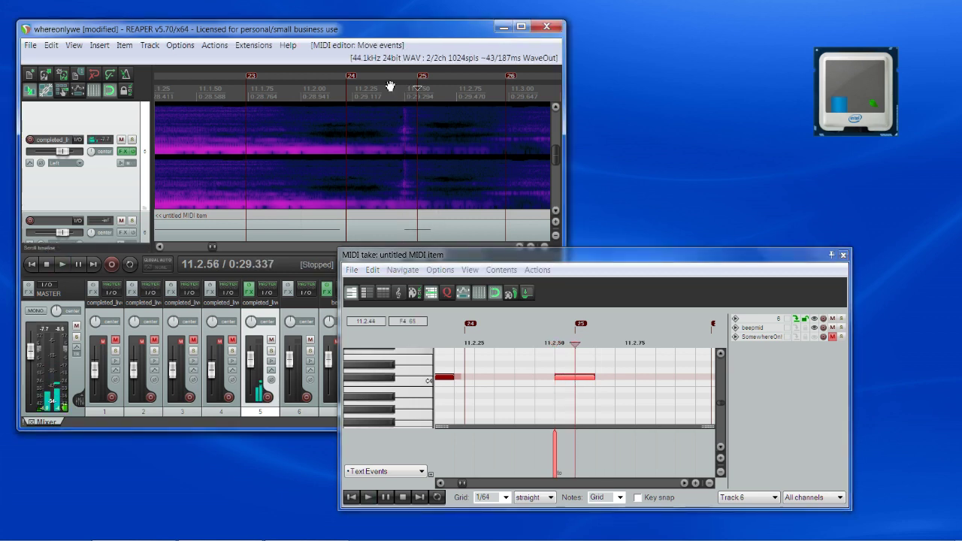
Add the lyric "a n" and position it at 11.1.75, at the start of the C#4 note near marker 23
scroll(464, 342, "down", 3)
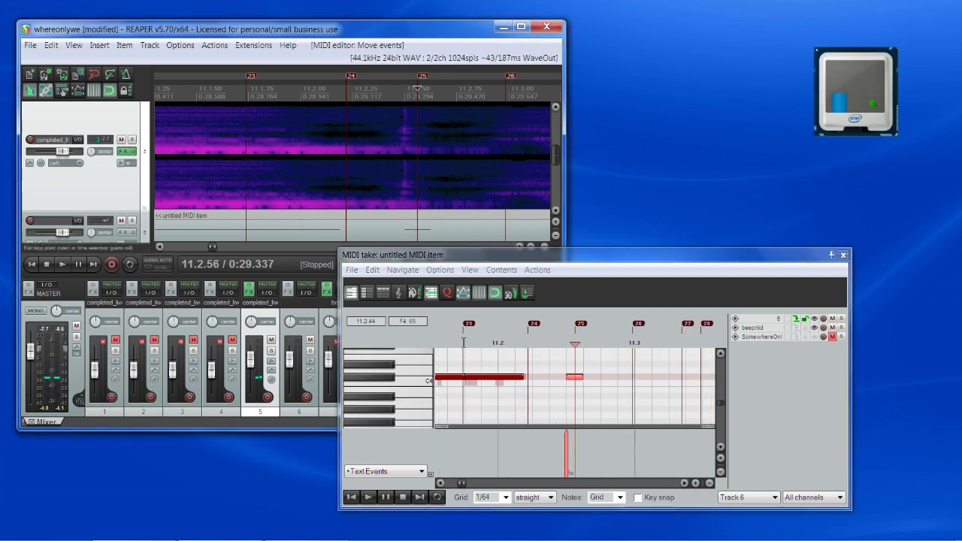
scroll(464, 342, "down", 3)
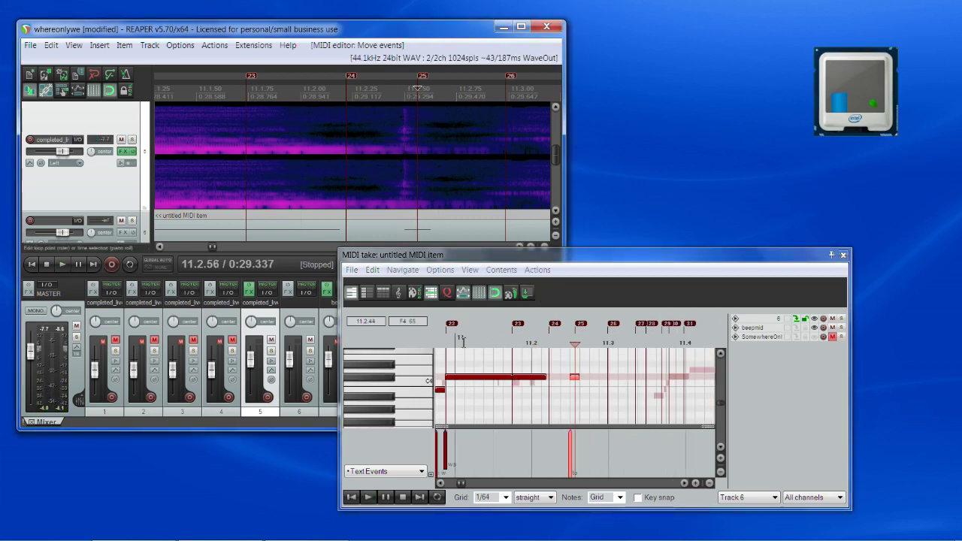
left_click(512, 340)
scroll(537, 386, "up", 3)
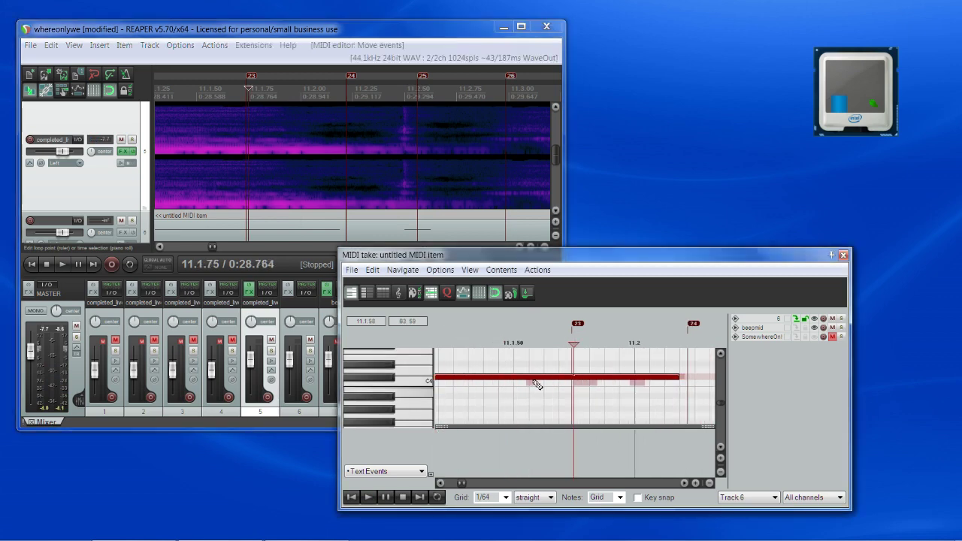
double_click(575, 456)
type("a n")
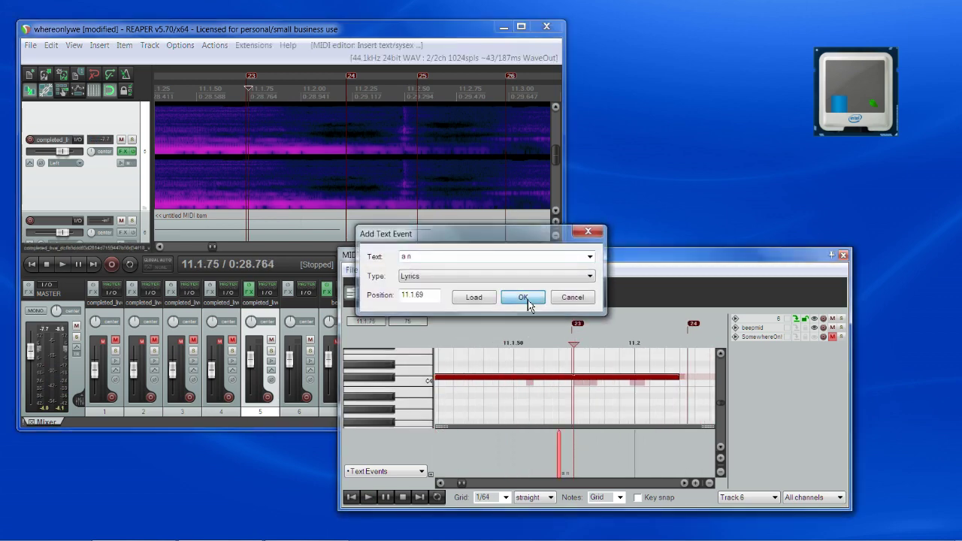
left_click(525, 298)
scroll(636, 383, "down", 3)
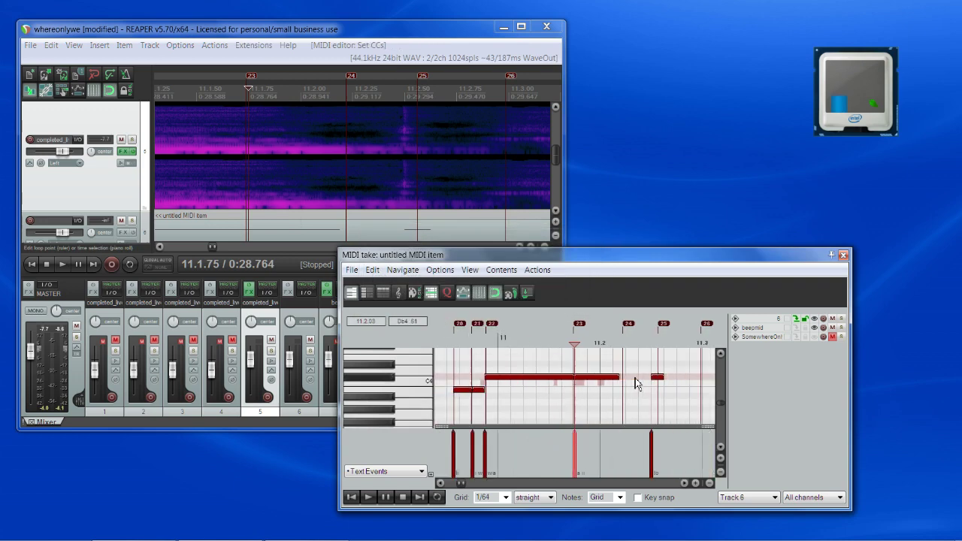
scroll(635, 384, "up", 1)
key("space")
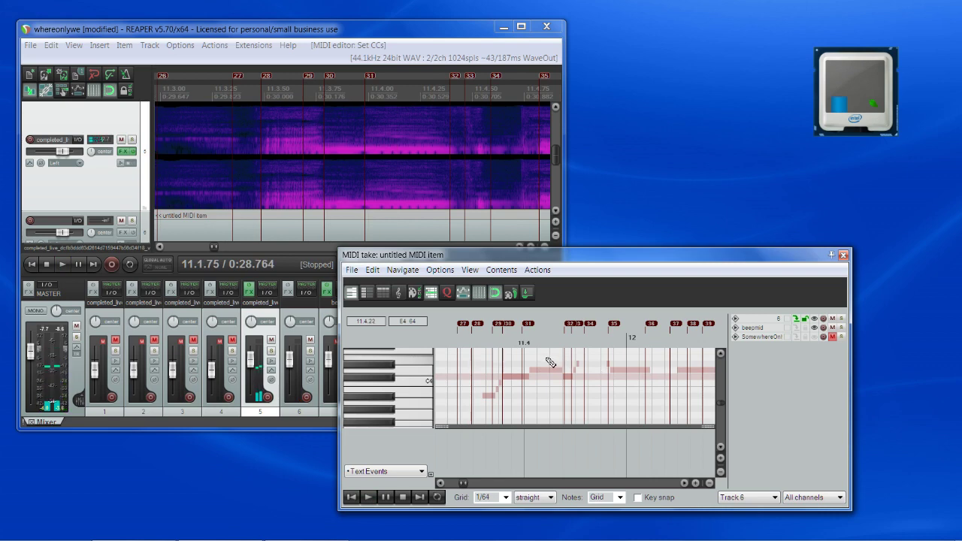
Bring up the OBS window and return to the REAPER project window
mouse_move(381, 534)
left_click(309, 532)
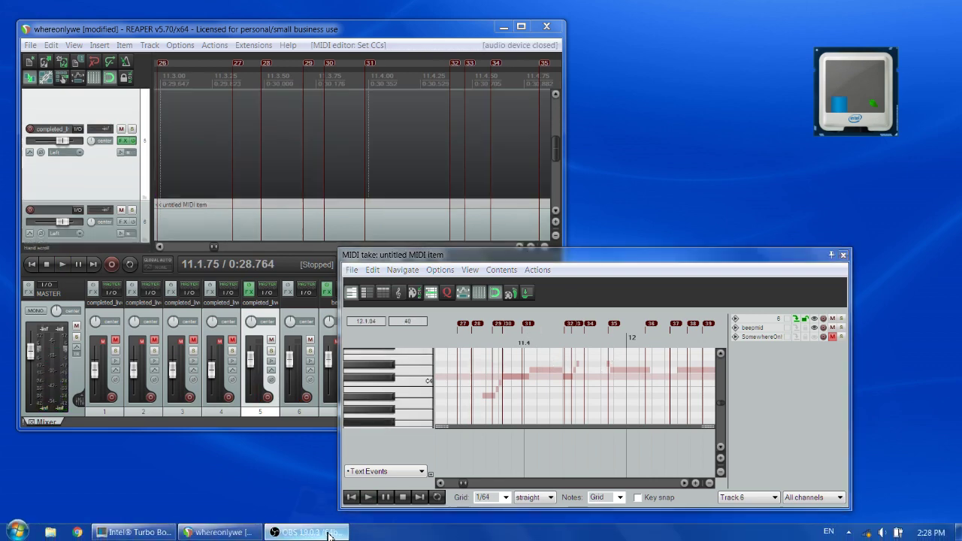
left_click(402, 31)
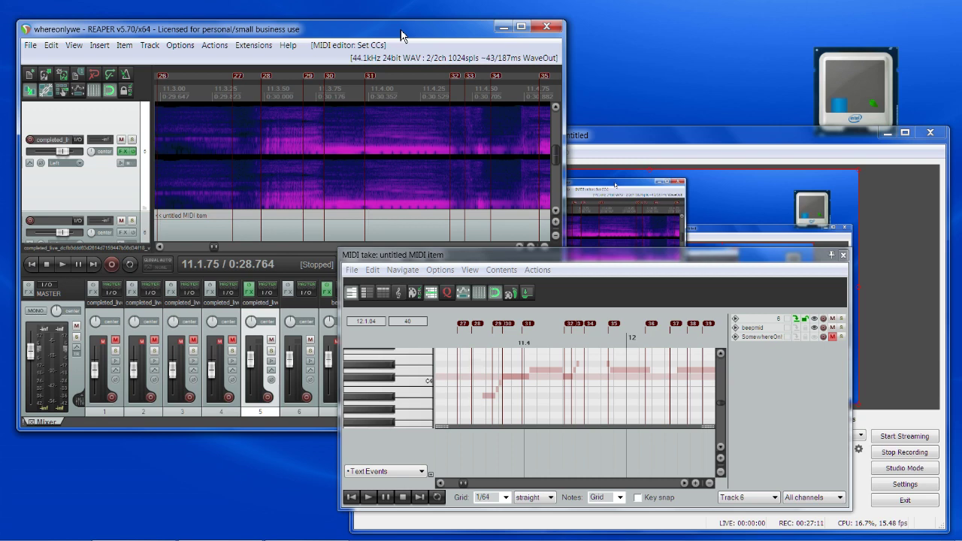
Examine the transcribed notes and lyrics up to marker 25 and compare them with the vocal spectrogram in the arrangement
scroll(479, 389, "down", 7)
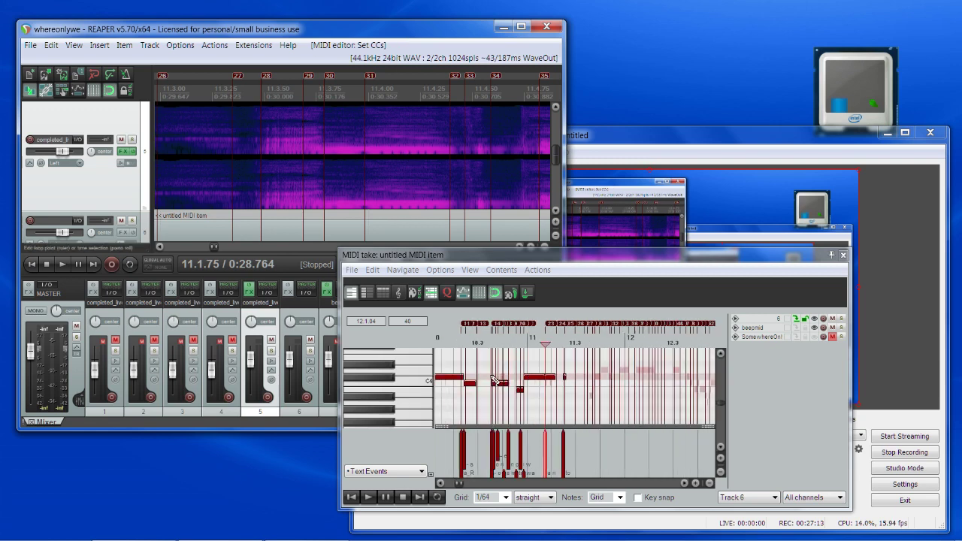
scroll(479, 389, "up", 6)
scroll(497, 390, "up", 4)
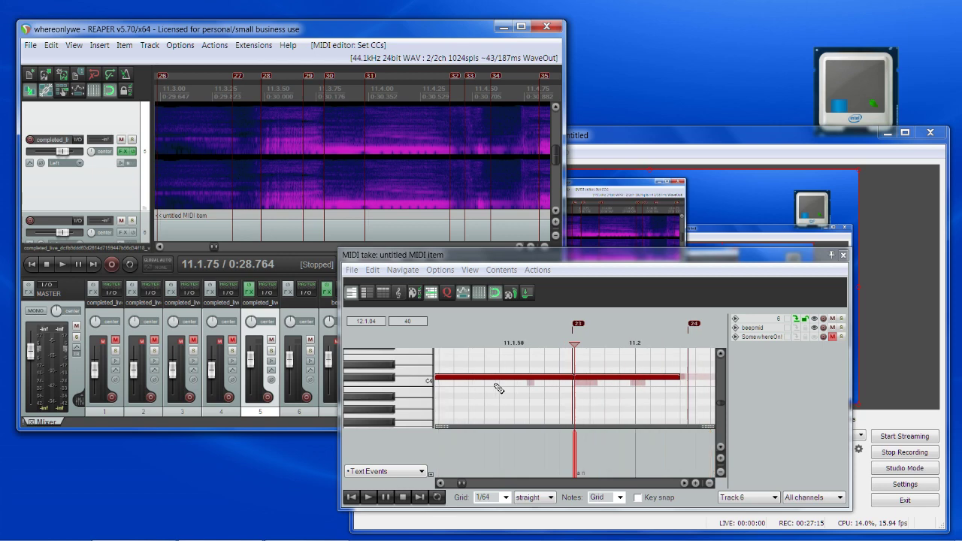
scroll(499, 389, "down", 3)
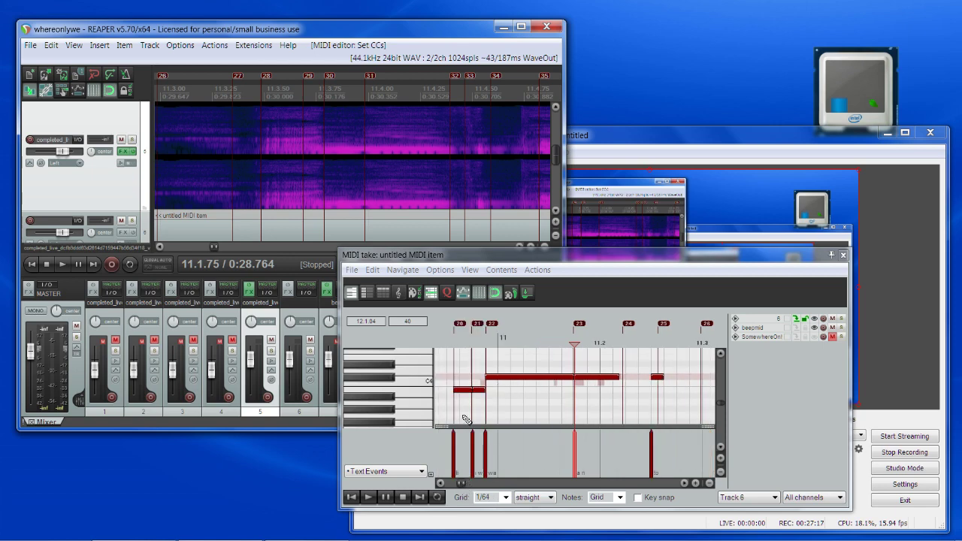
scroll(226, 133, "up", 8)
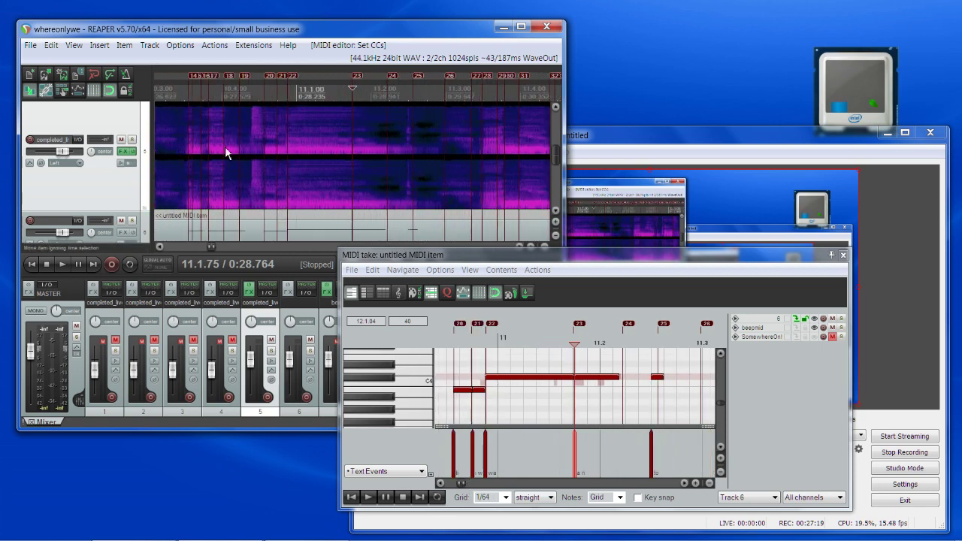
scroll(377, 160, "down", 10)
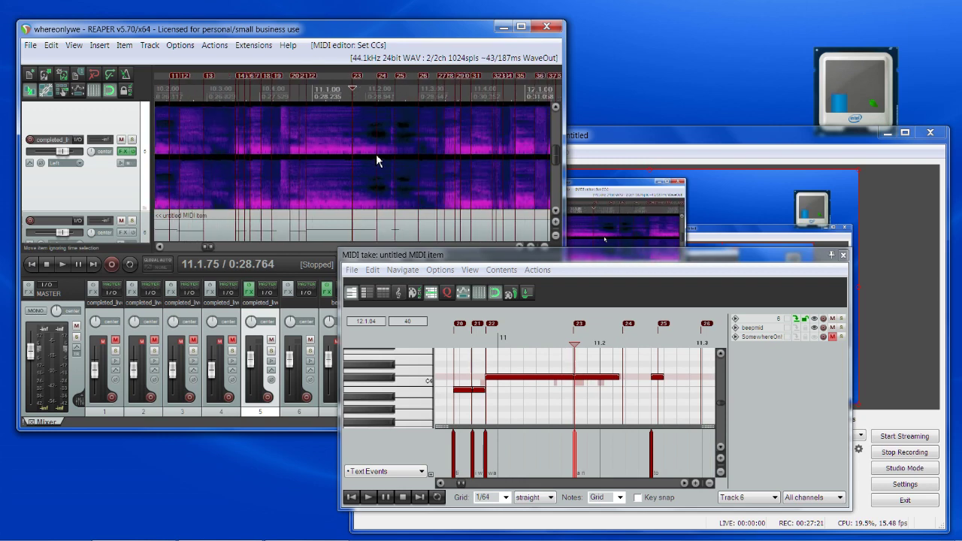
scroll(376, 154, "down", 2)
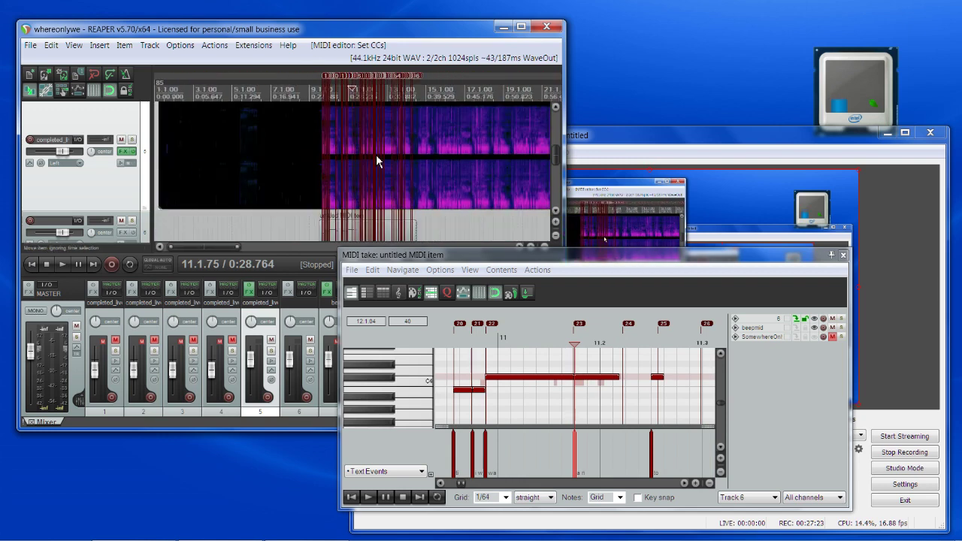
scroll(376, 154, "up", 5)
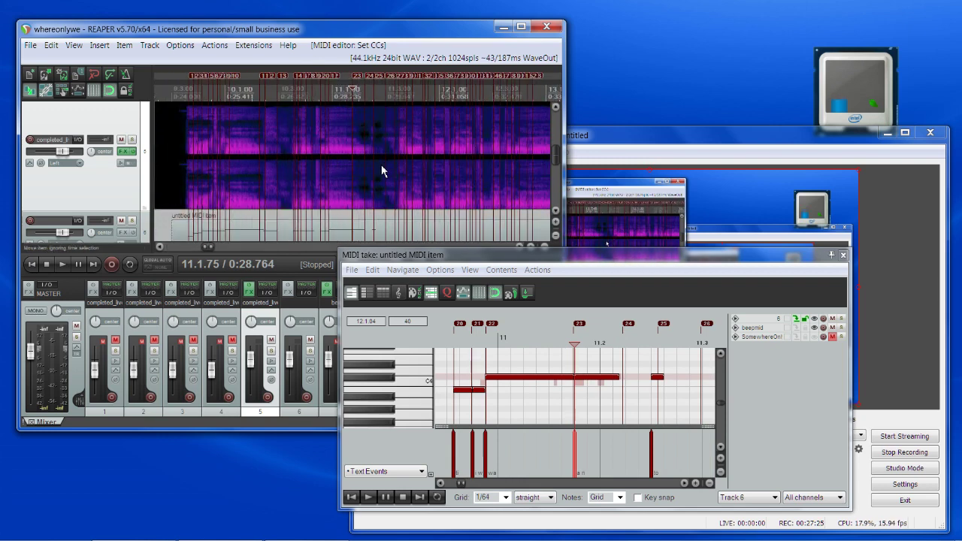
Place the edit cursor at 11.2.50 and 11.2.63, the ends of the last C#4 note, and inspect the spectrogram around it
left_click(651, 329)
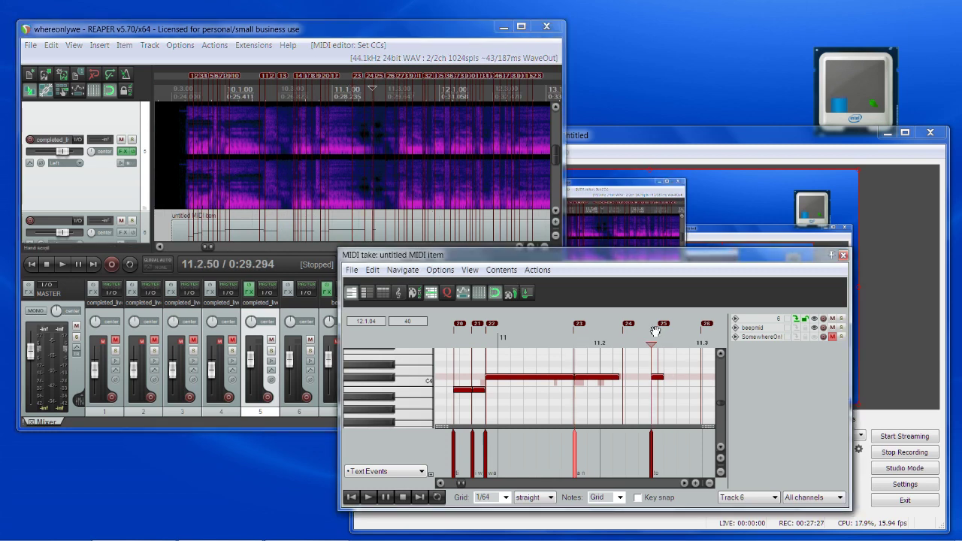
left_click(664, 329)
scroll(334, 152, "up", 8)
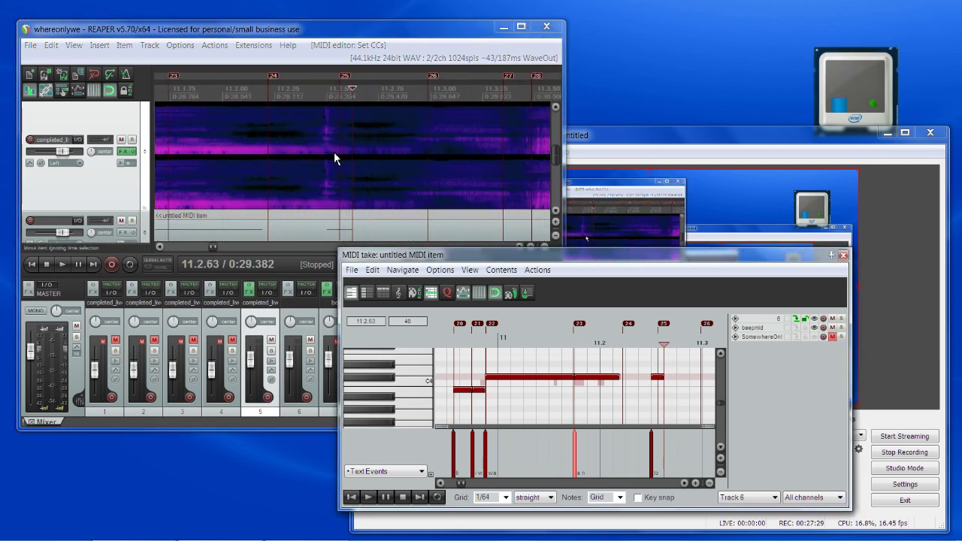
scroll(335, 158, "down", 8)
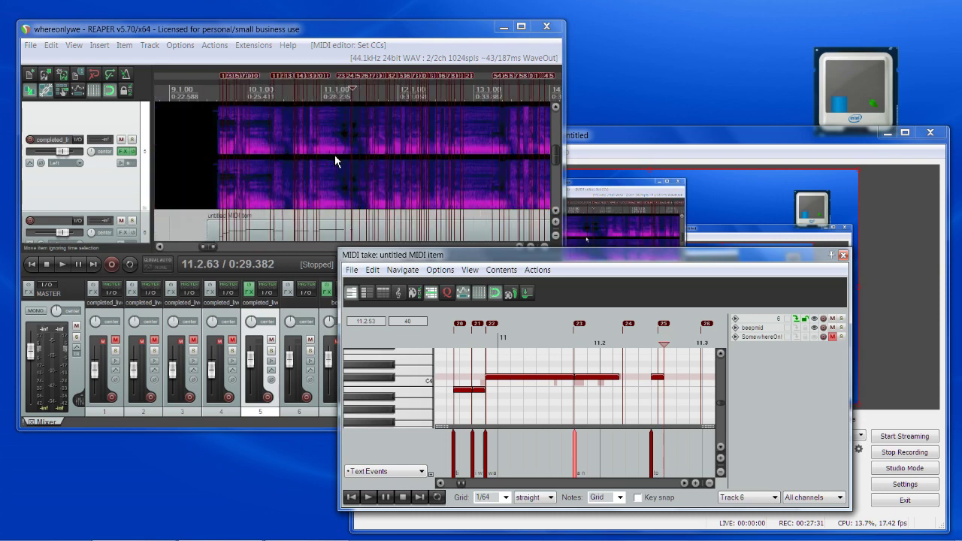
scroll(177, 173, "down", 5)
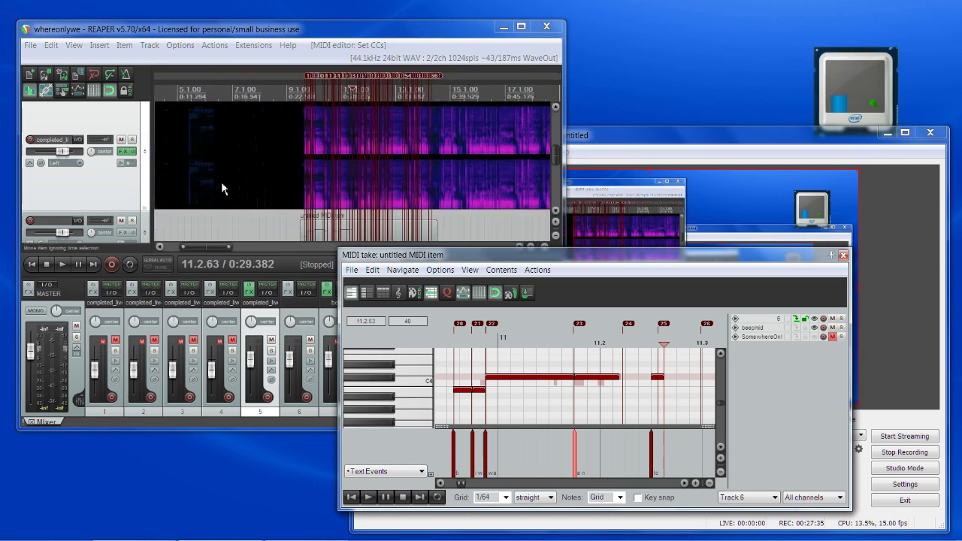
scroll(221, 182, "up", 6)
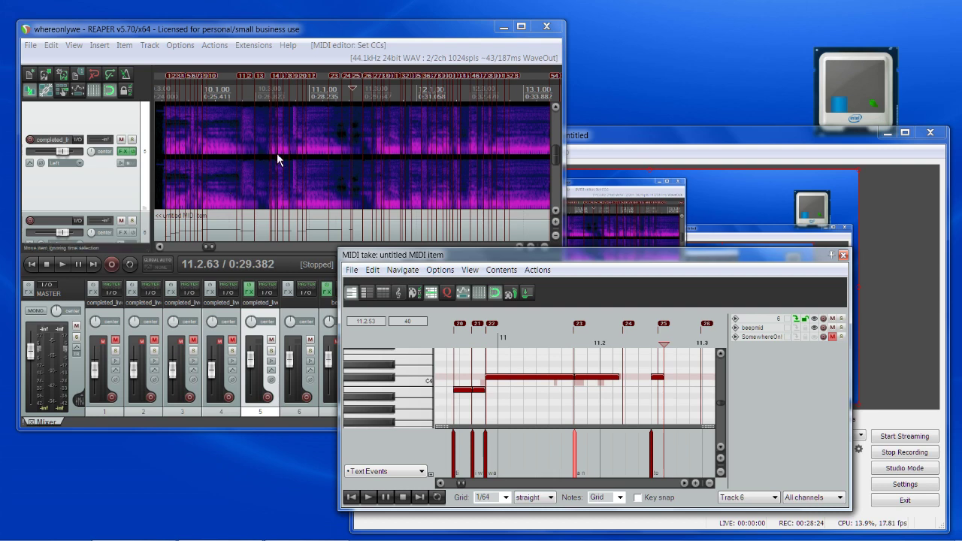
Move the MIDI editor window over the REAPER project window and bring OBS to the front
left_click_drag(610, 263, 444, 185)
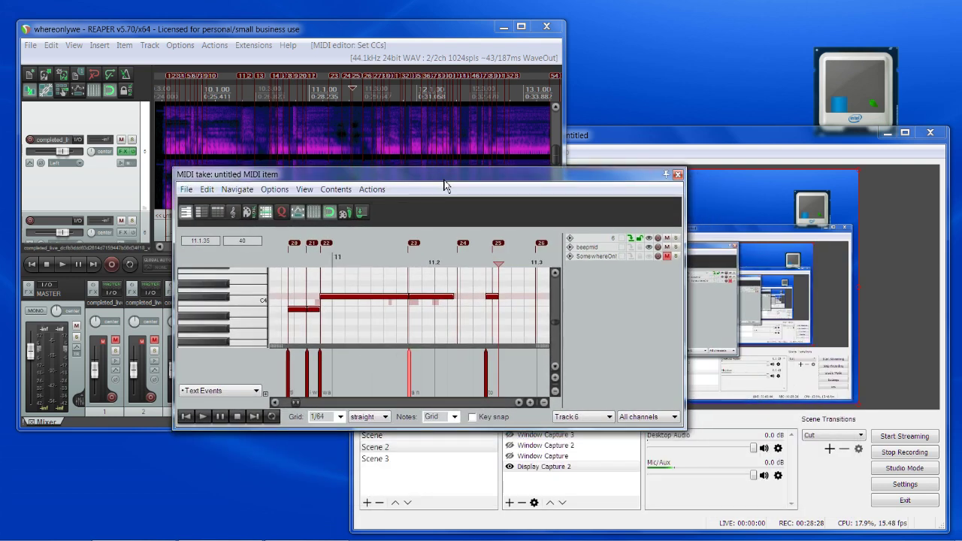
left_click(427, 35)
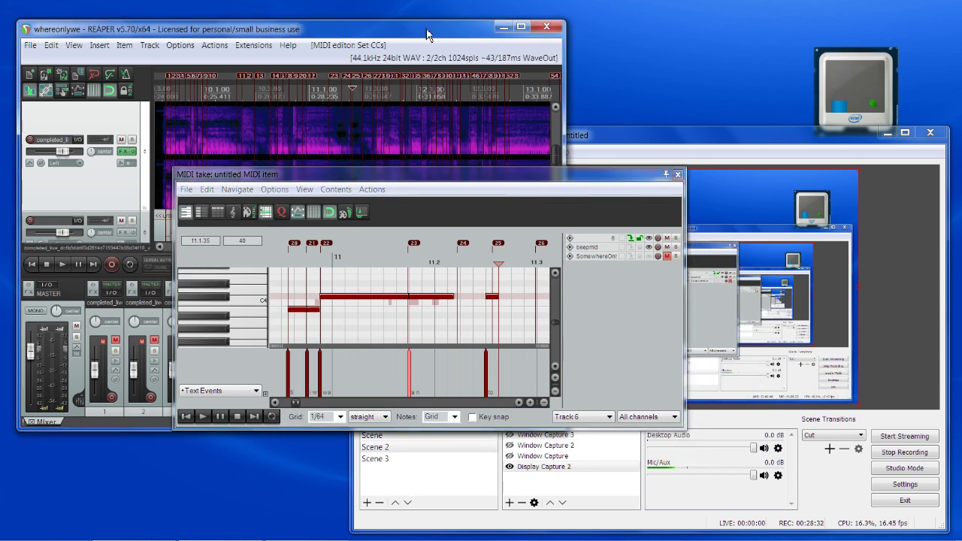
left_click(512, 485)
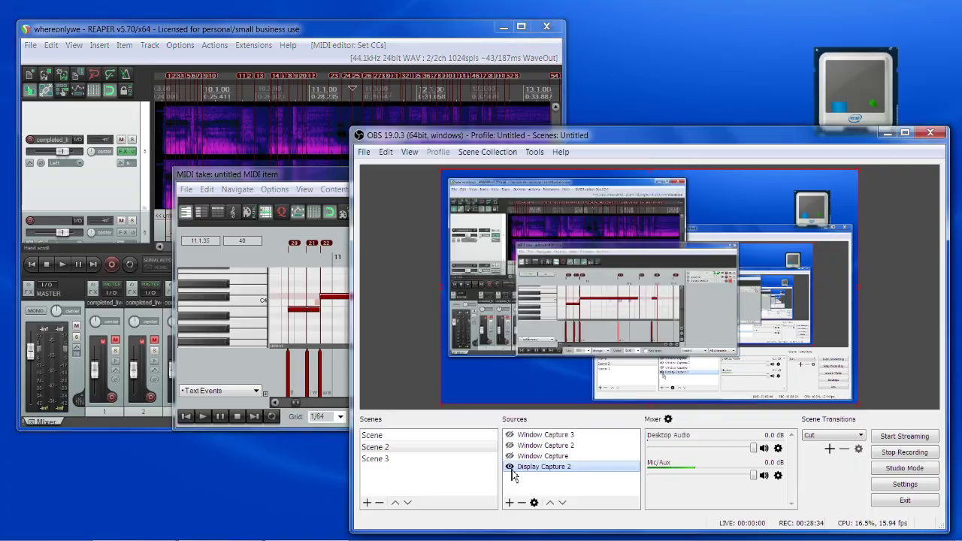